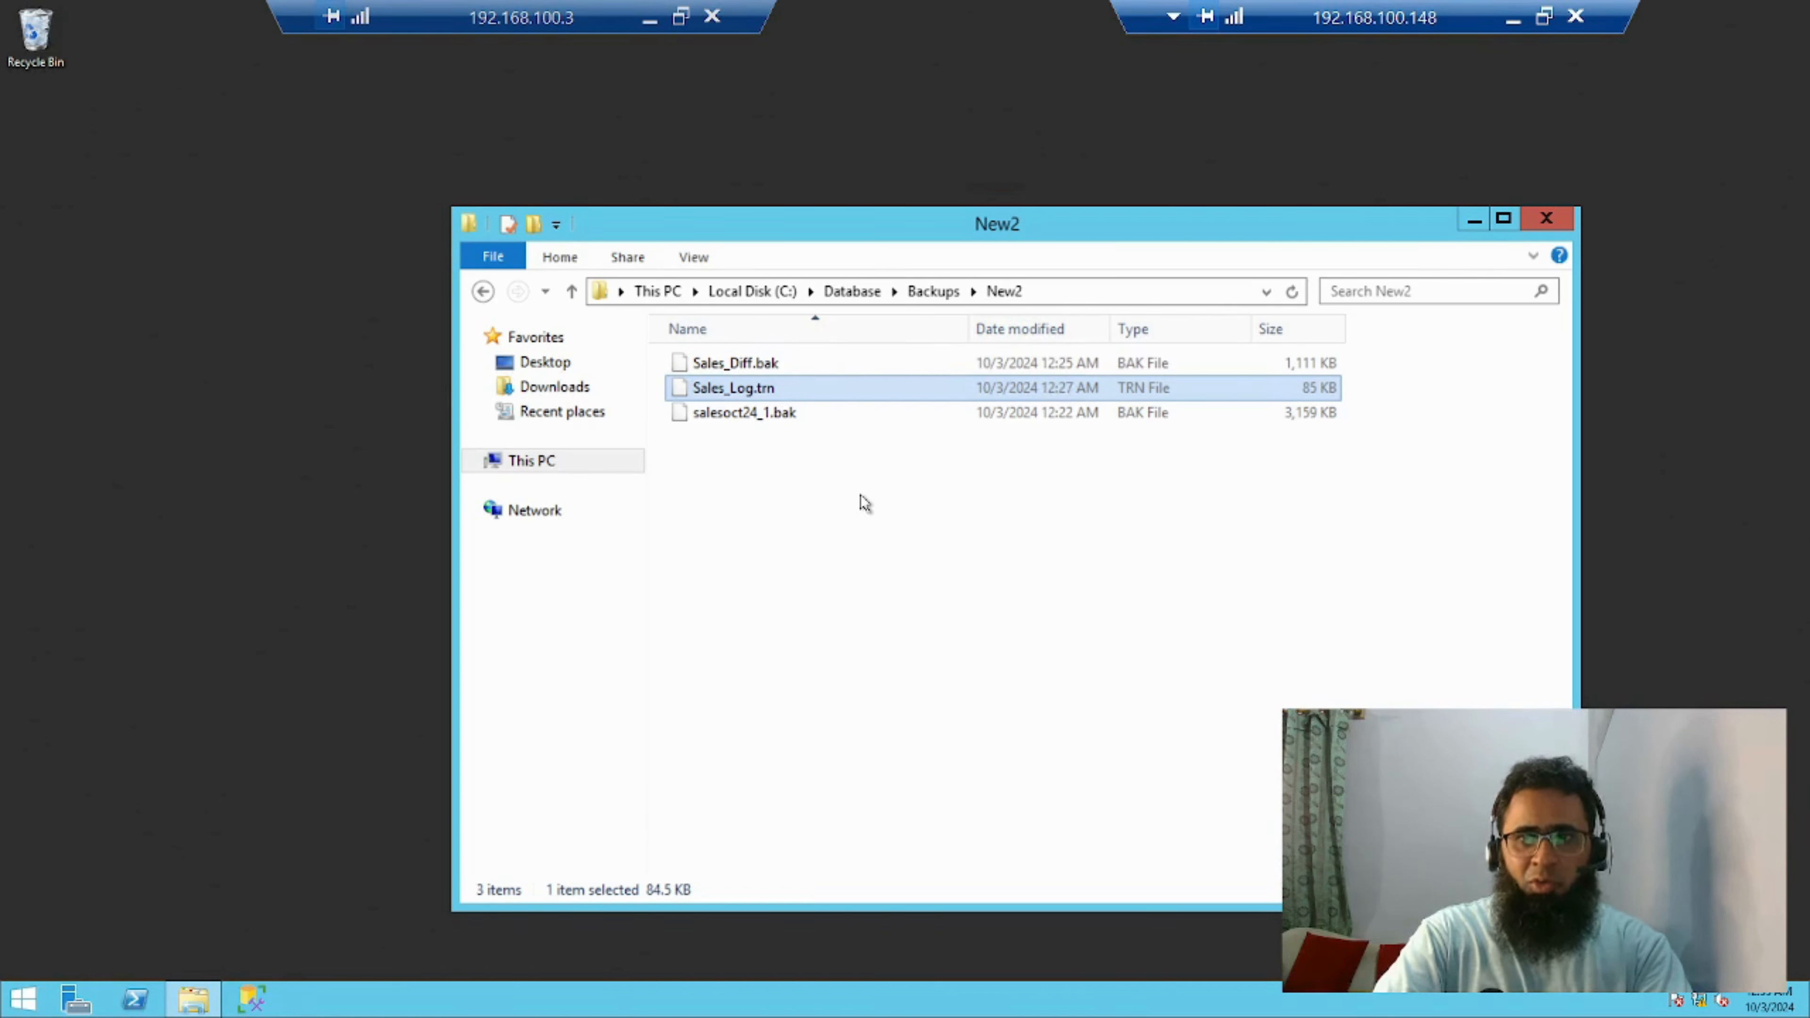
Open SQL Server Management Studio and connect to the SQLN1 database engine as sa, entering the login password
left_click(253, 1000)
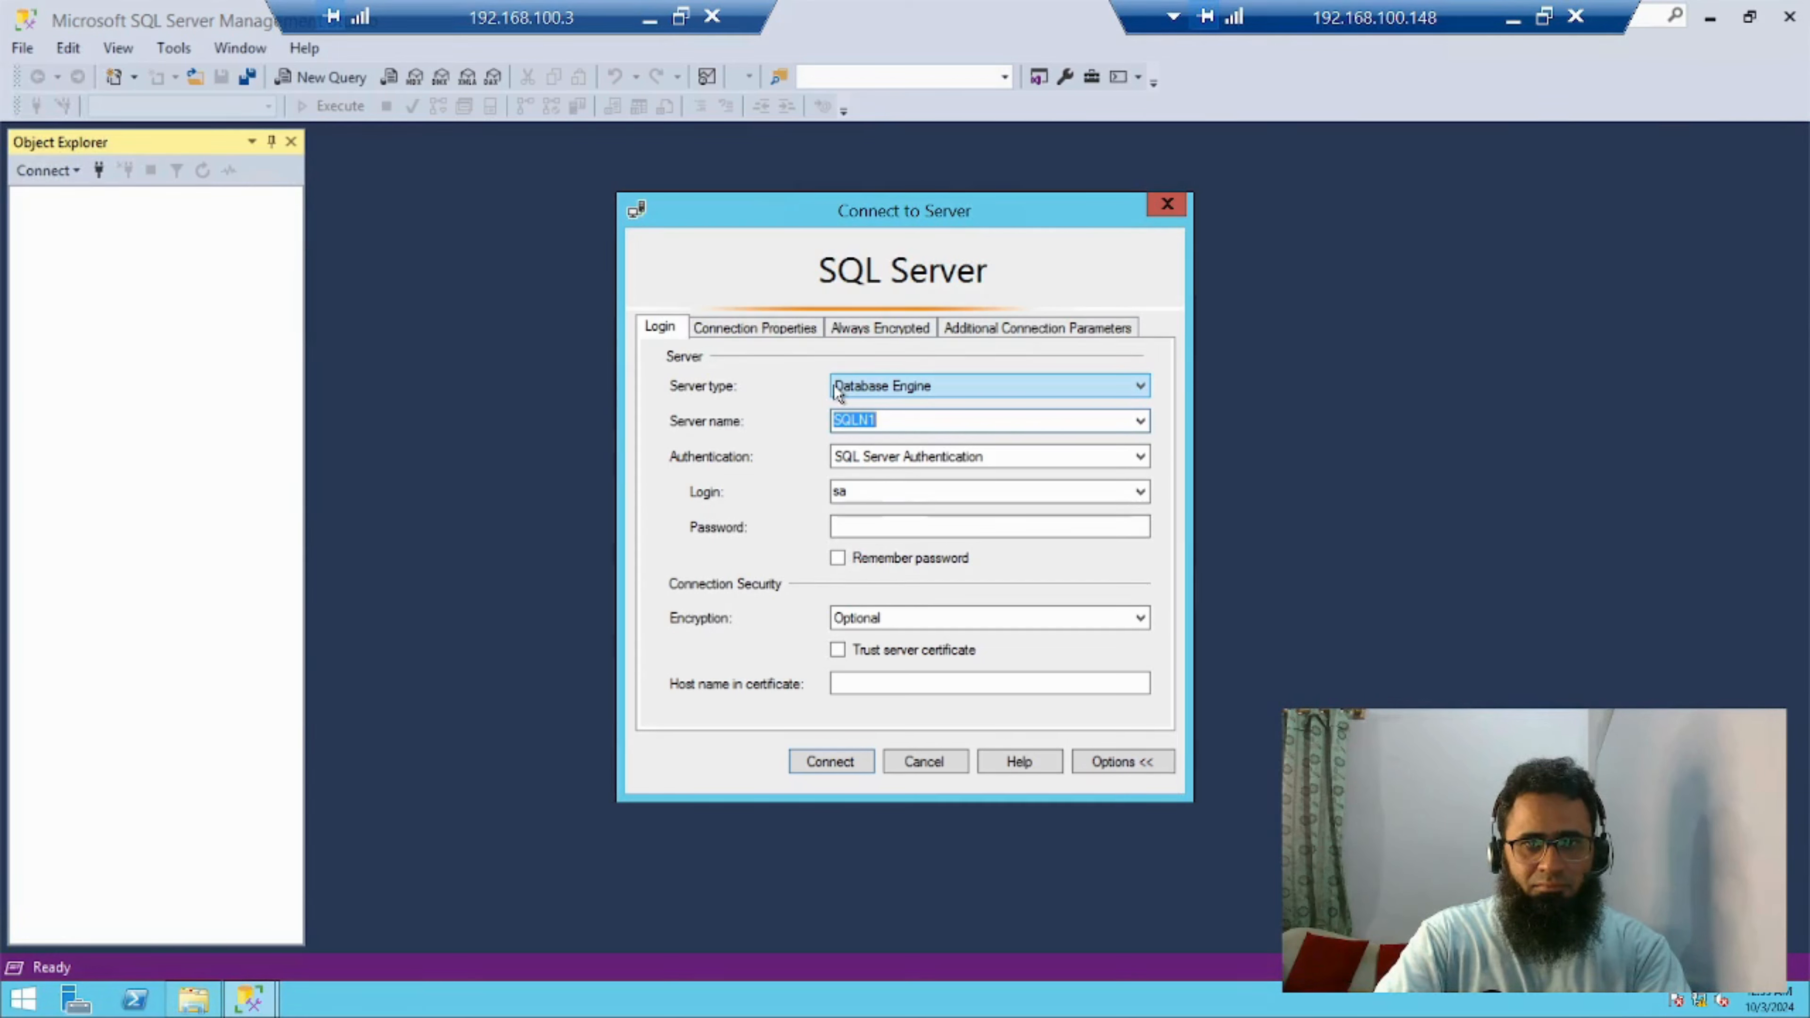
left_click(861, 526)
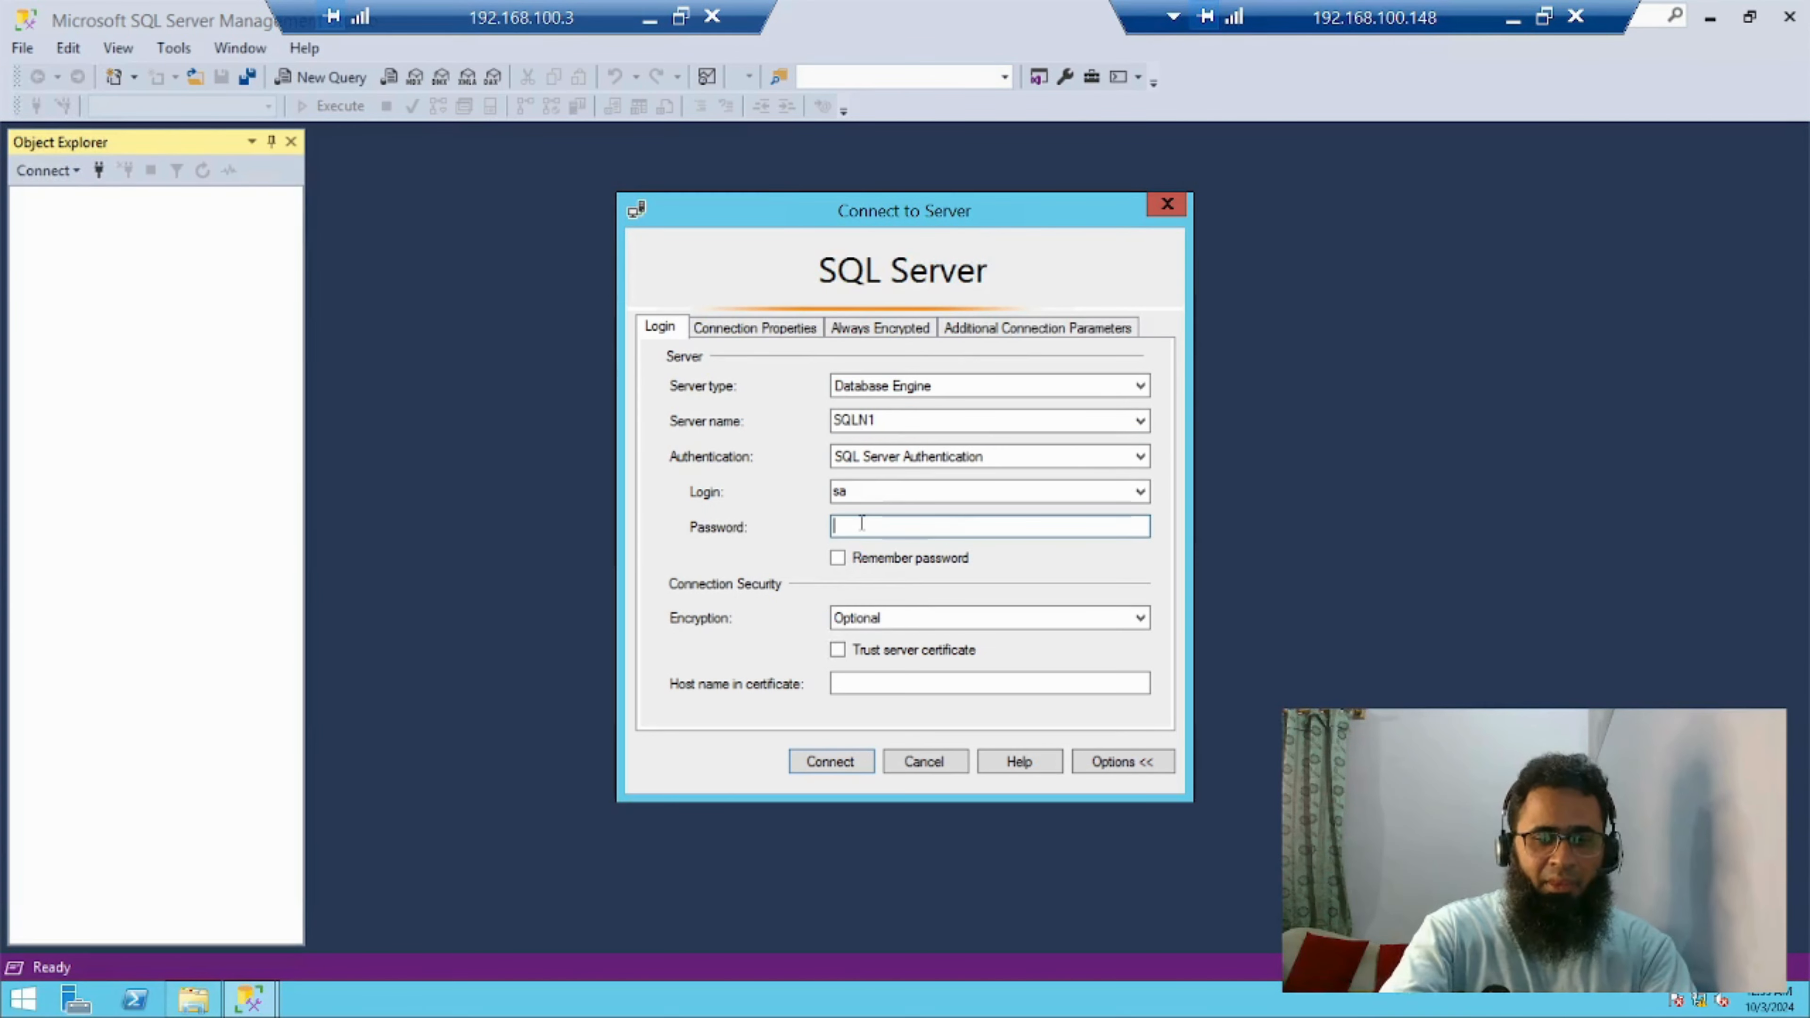
type("******")
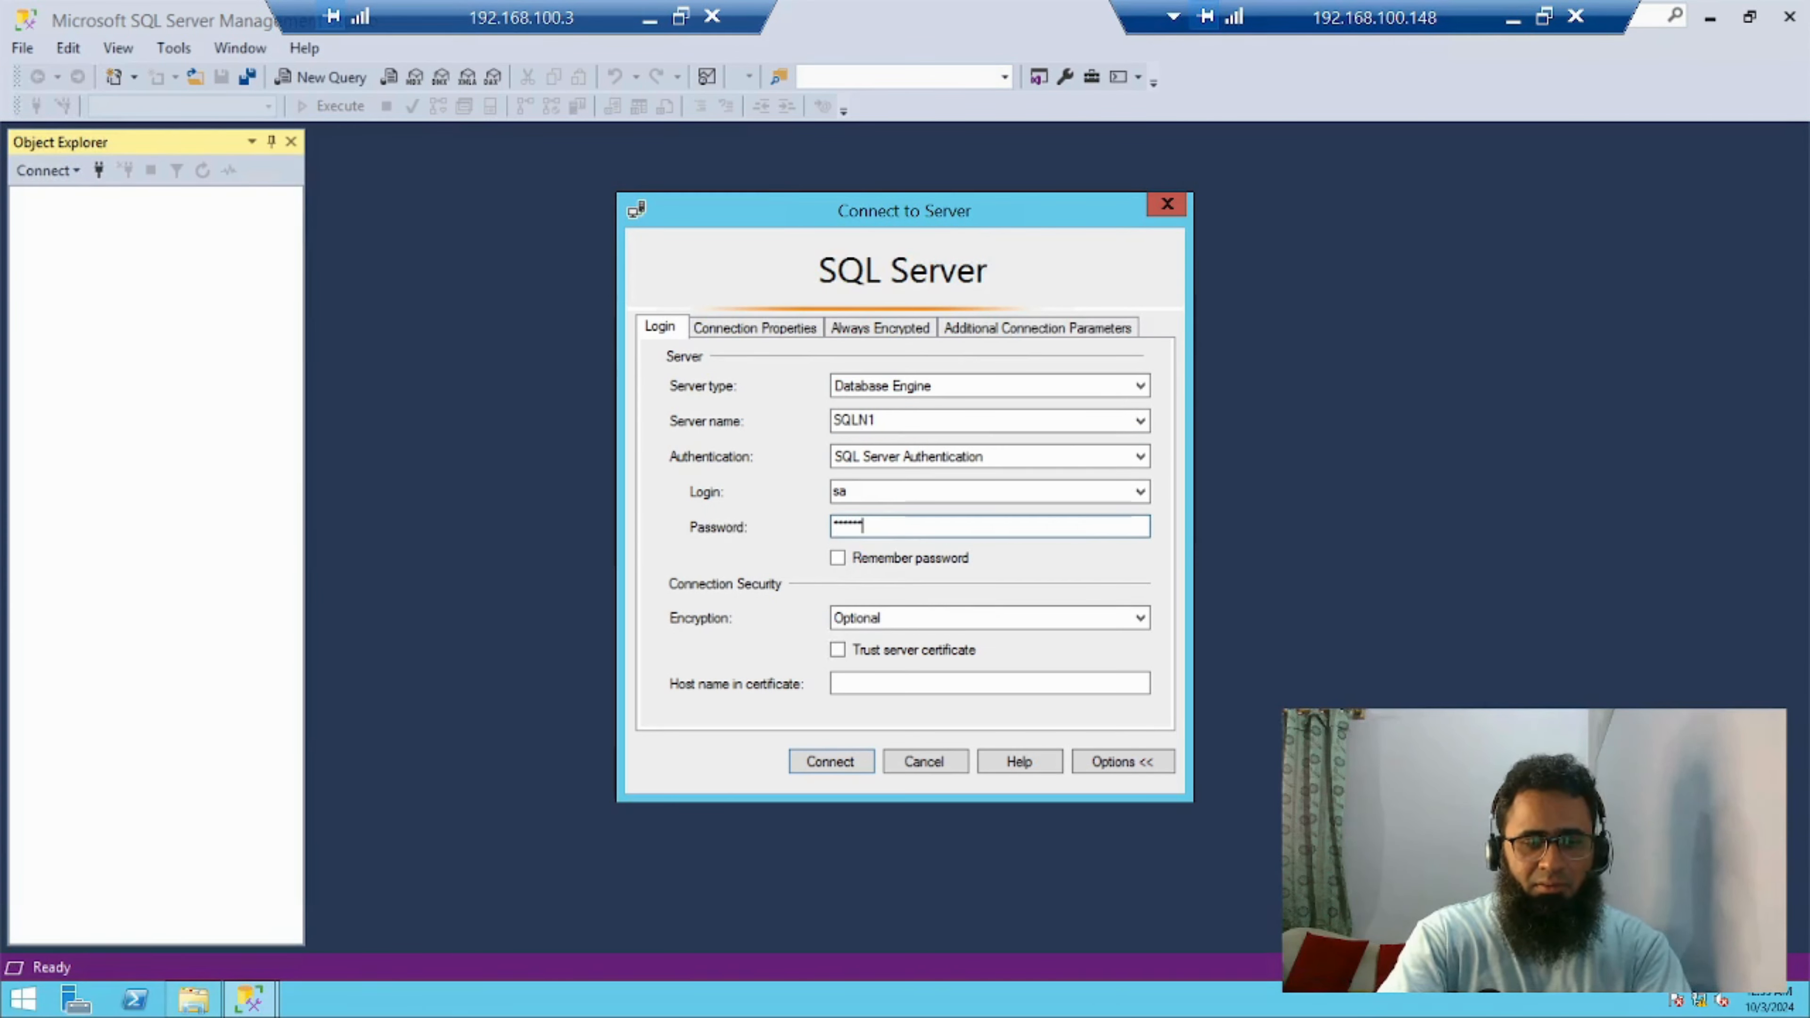
type("****")
key("Return")
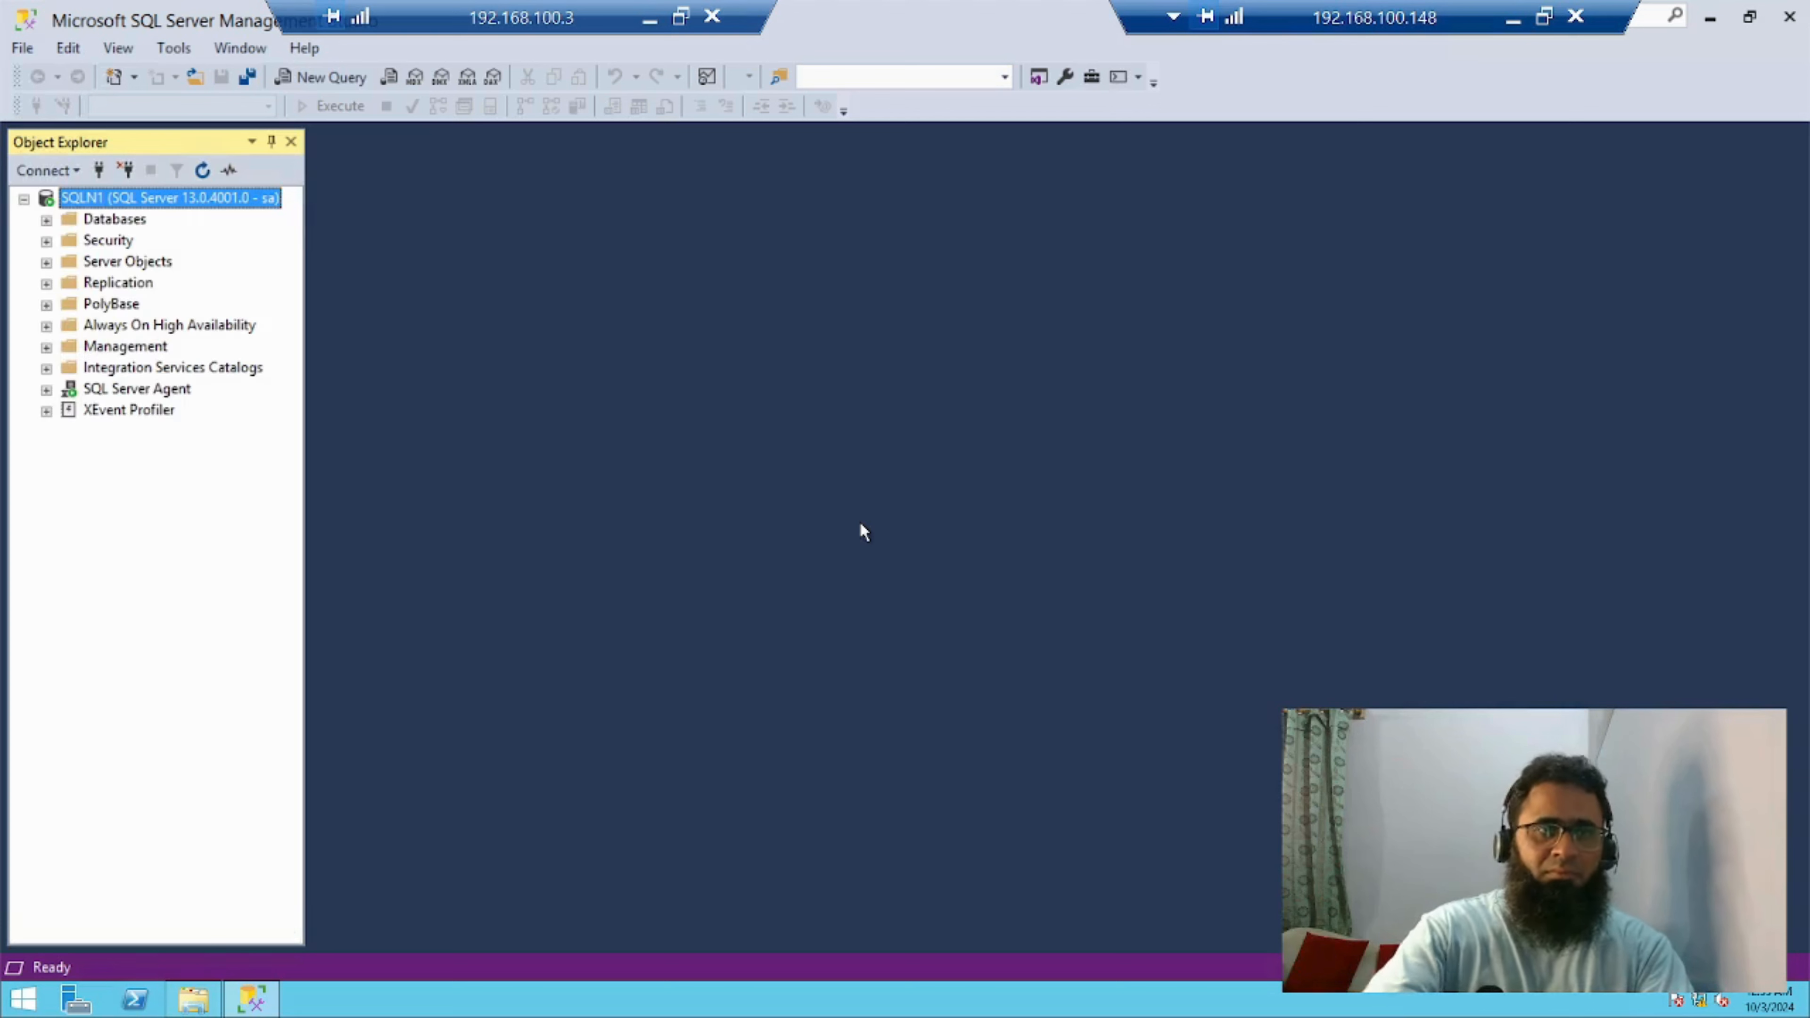
Delete the Sales database from SQLN1, with the option to close existing connections enabled
left_click(46, 220)
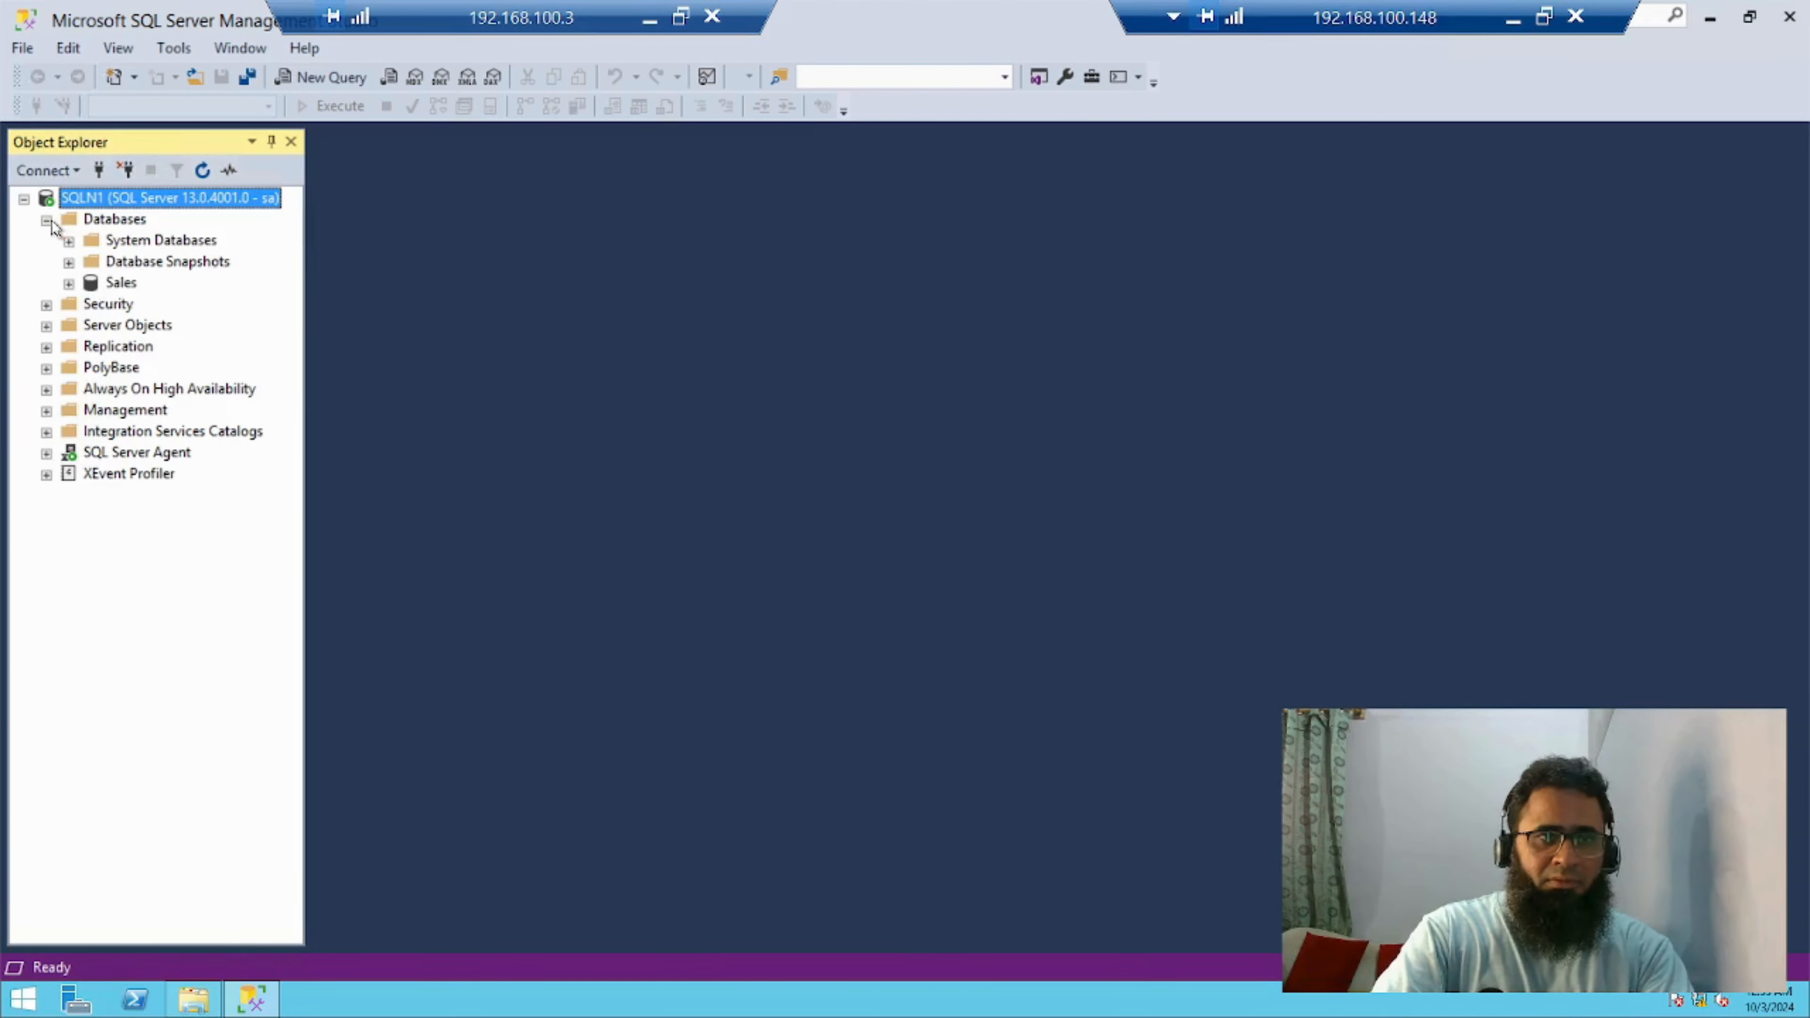
left_click(119, 285)
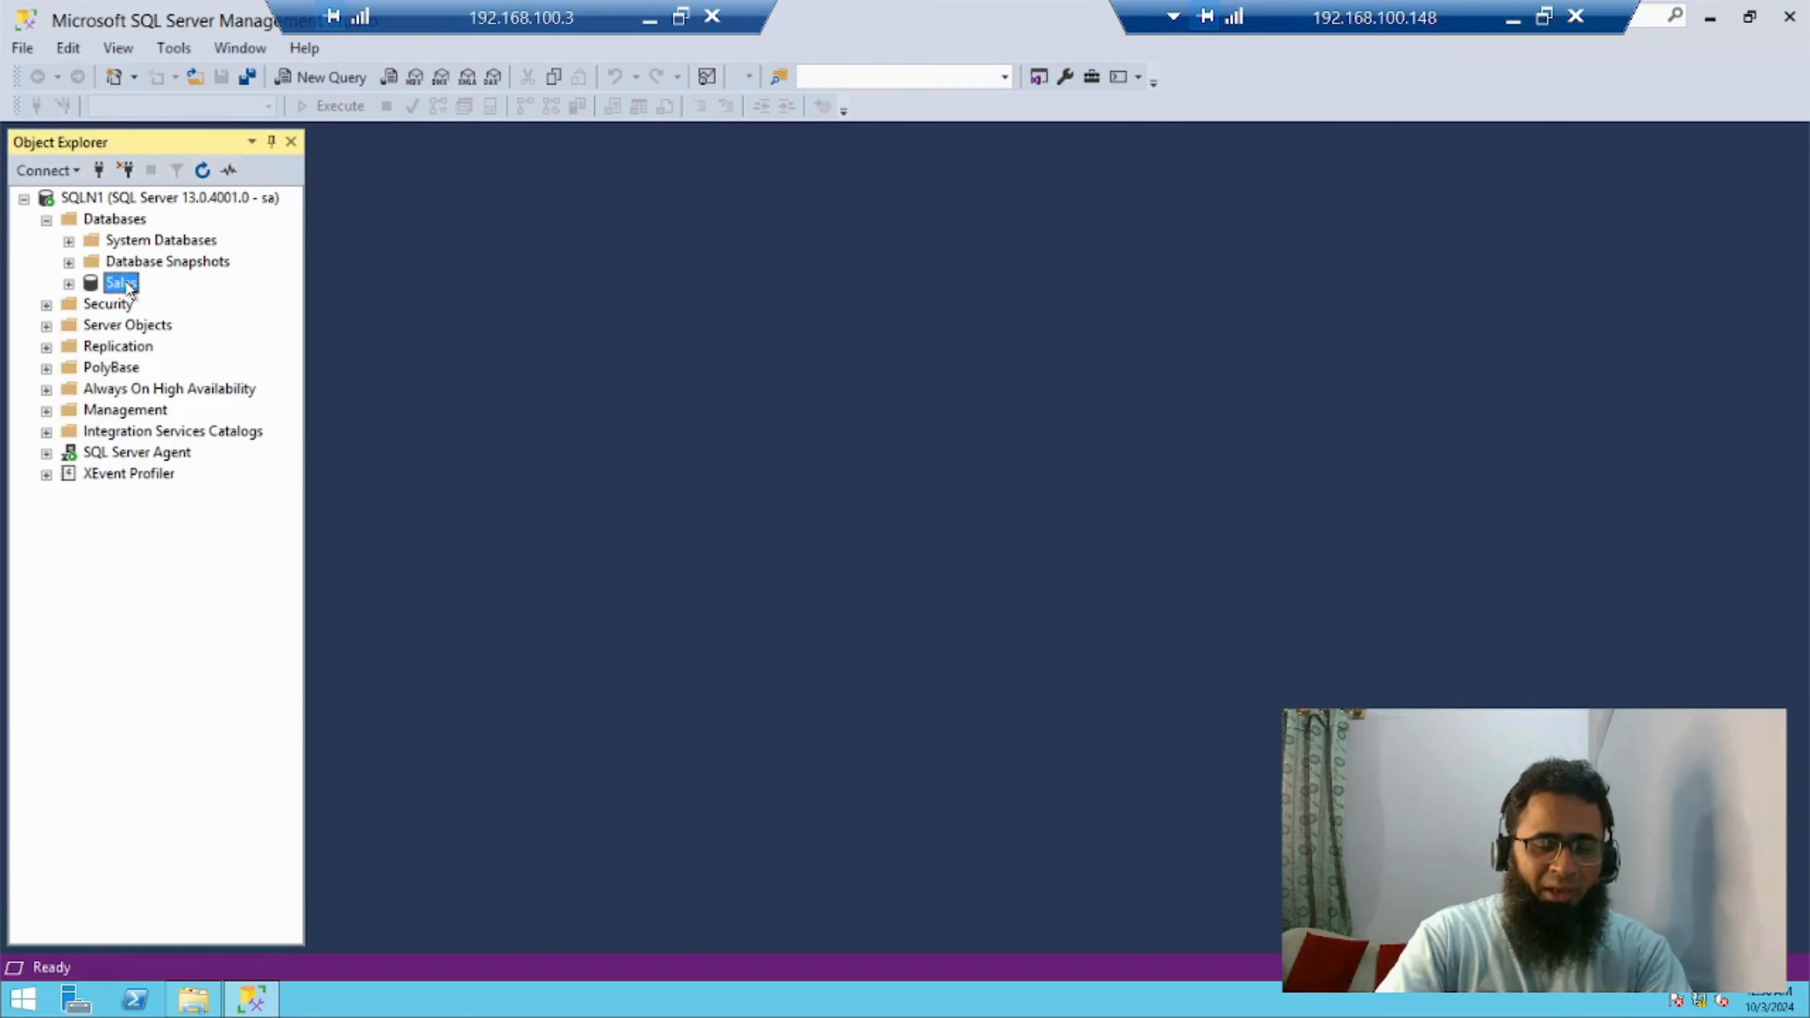
right_click(130, 288)
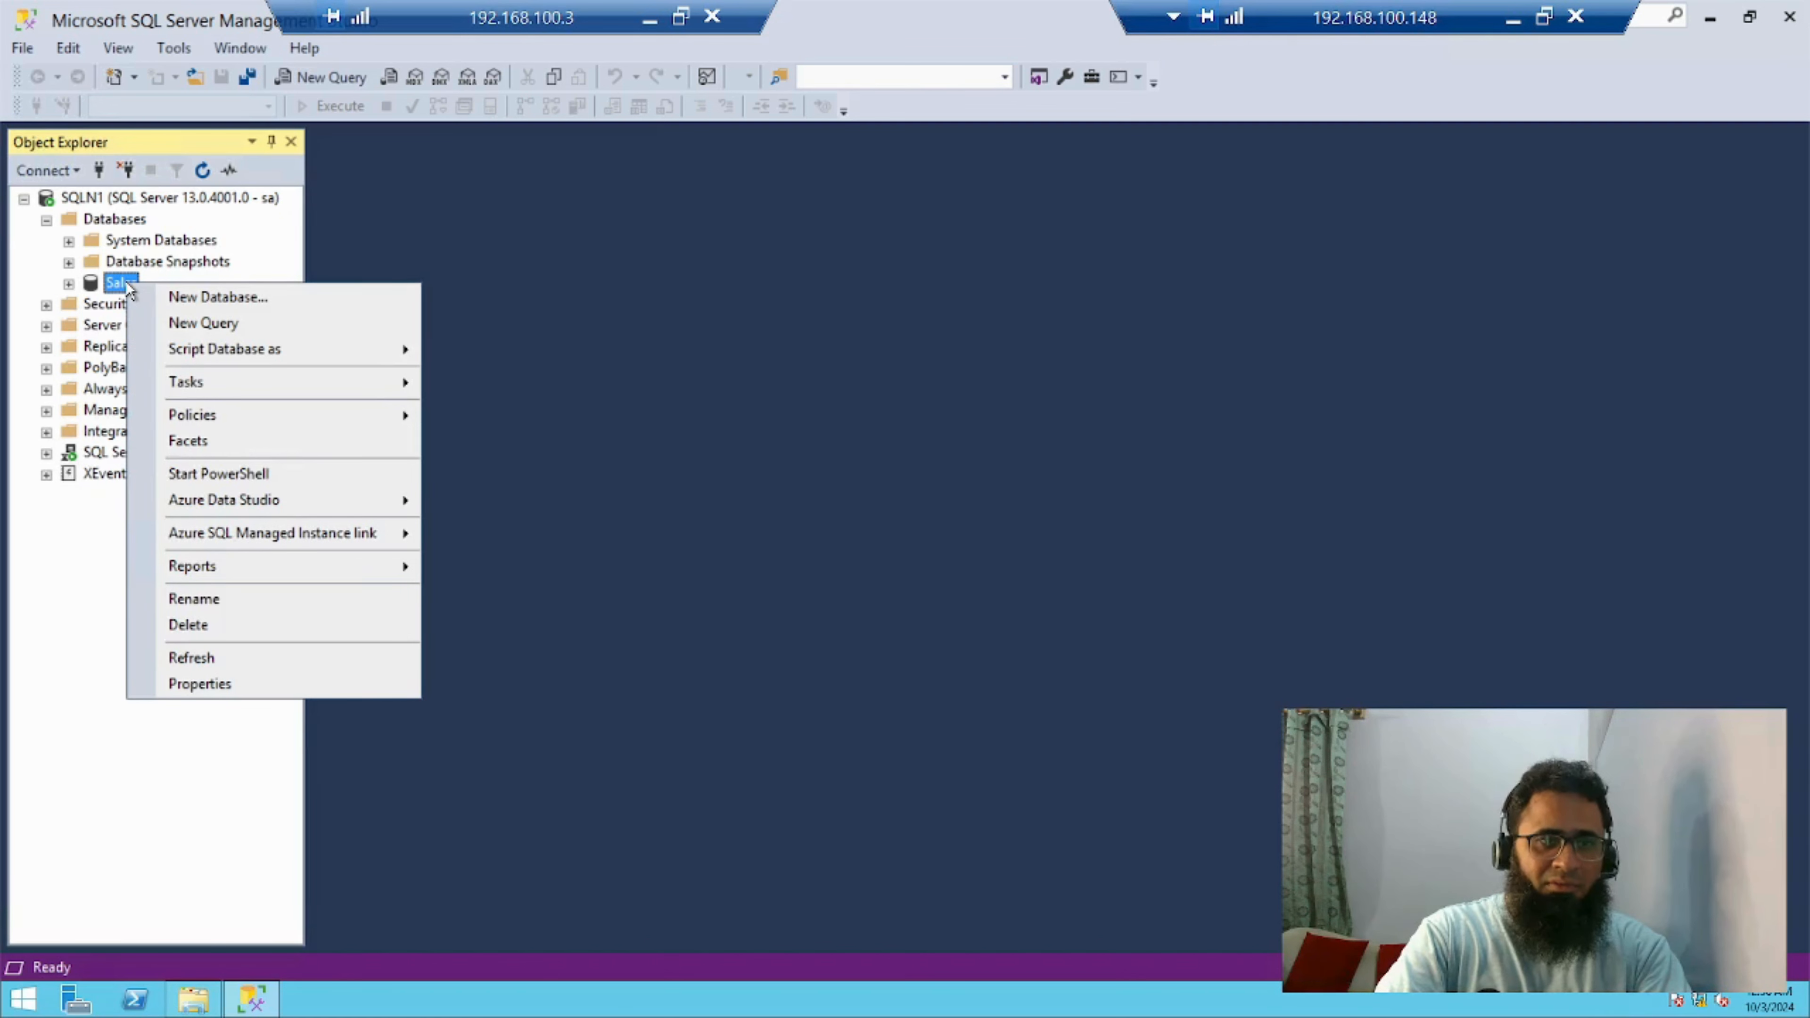
left_click(208, 625)
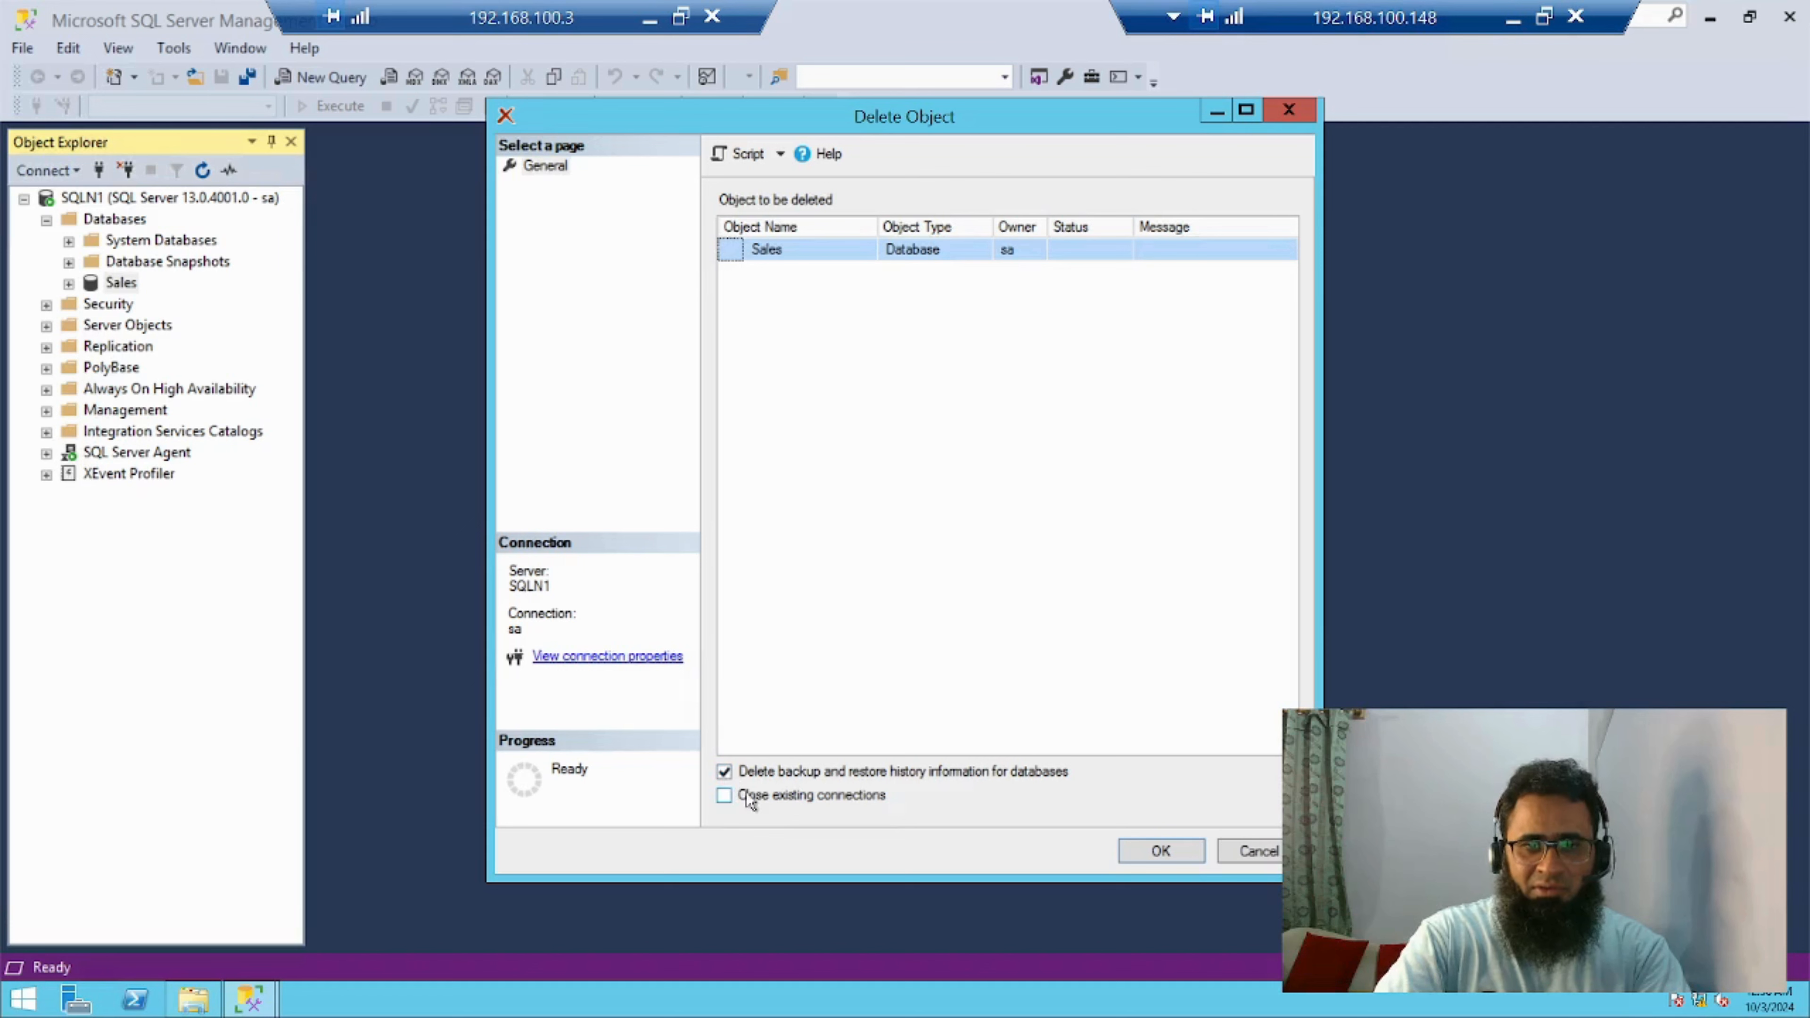
left_click(748, 797)
left_click(1183, 860)
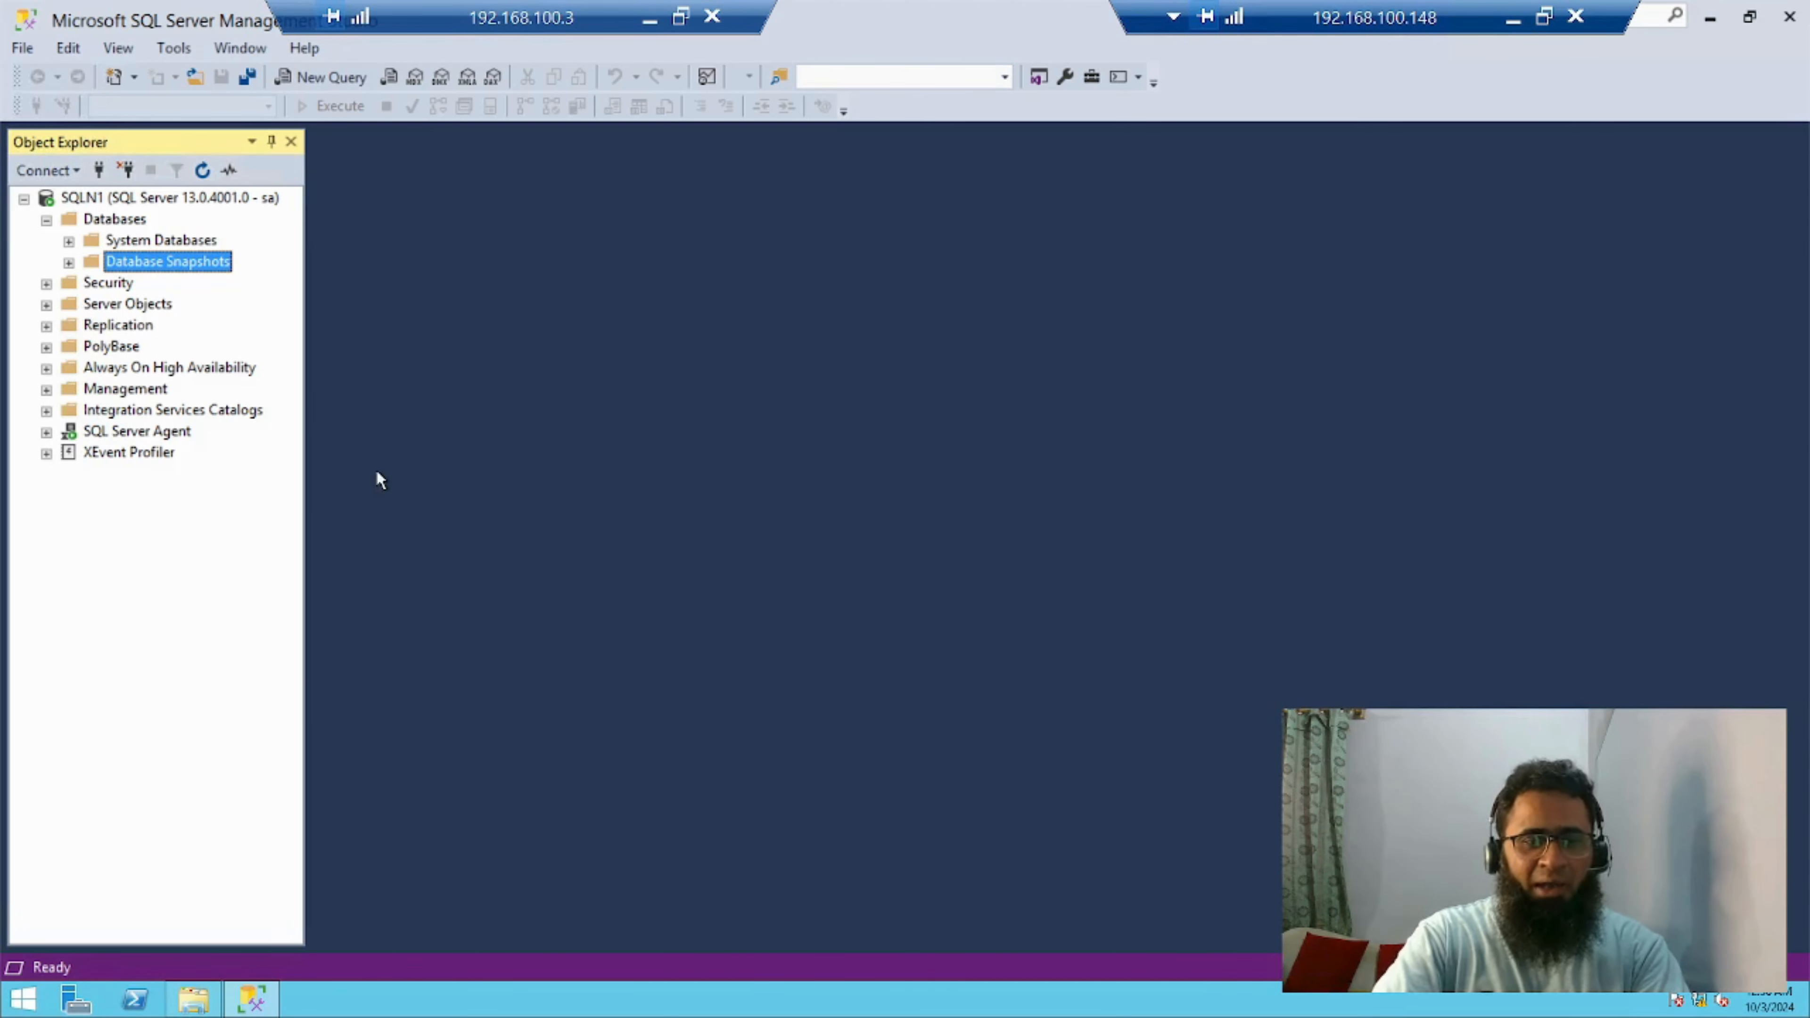
Check the backup files in the New2 folder in File Explorer, then return to SQL Server Management Studio
left_click(192, 999)
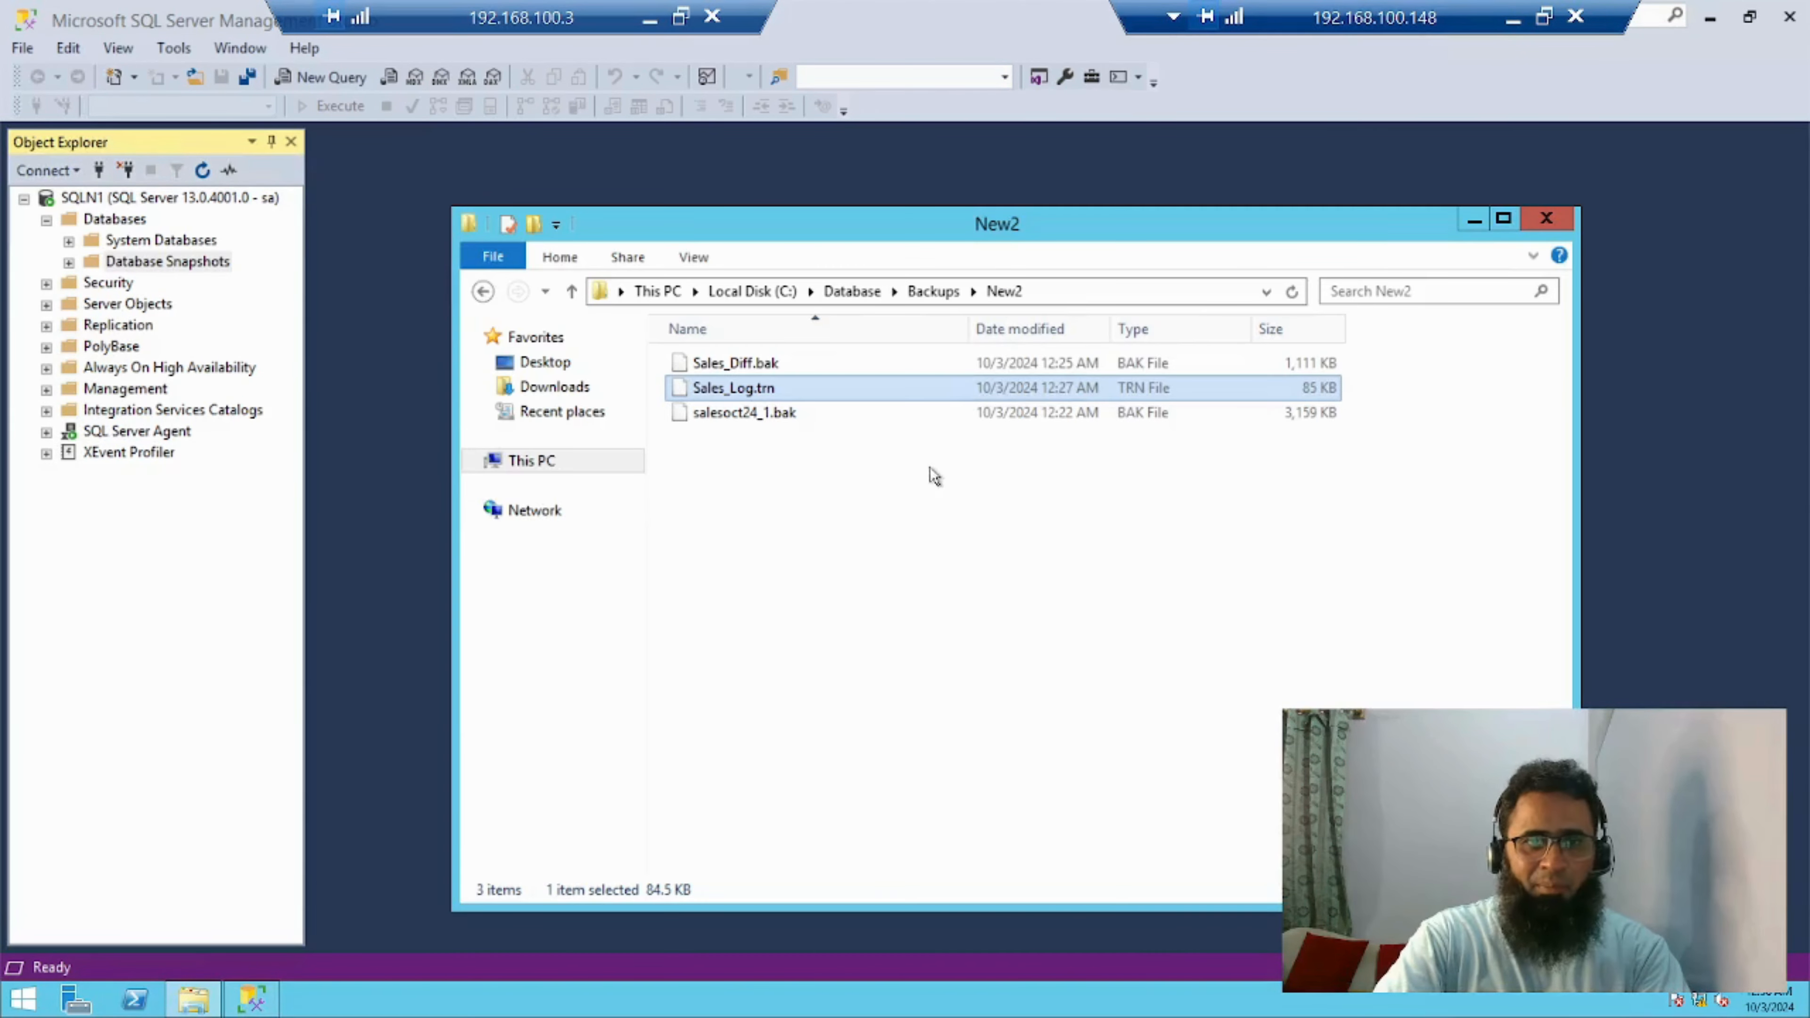
left_click(801, 445)
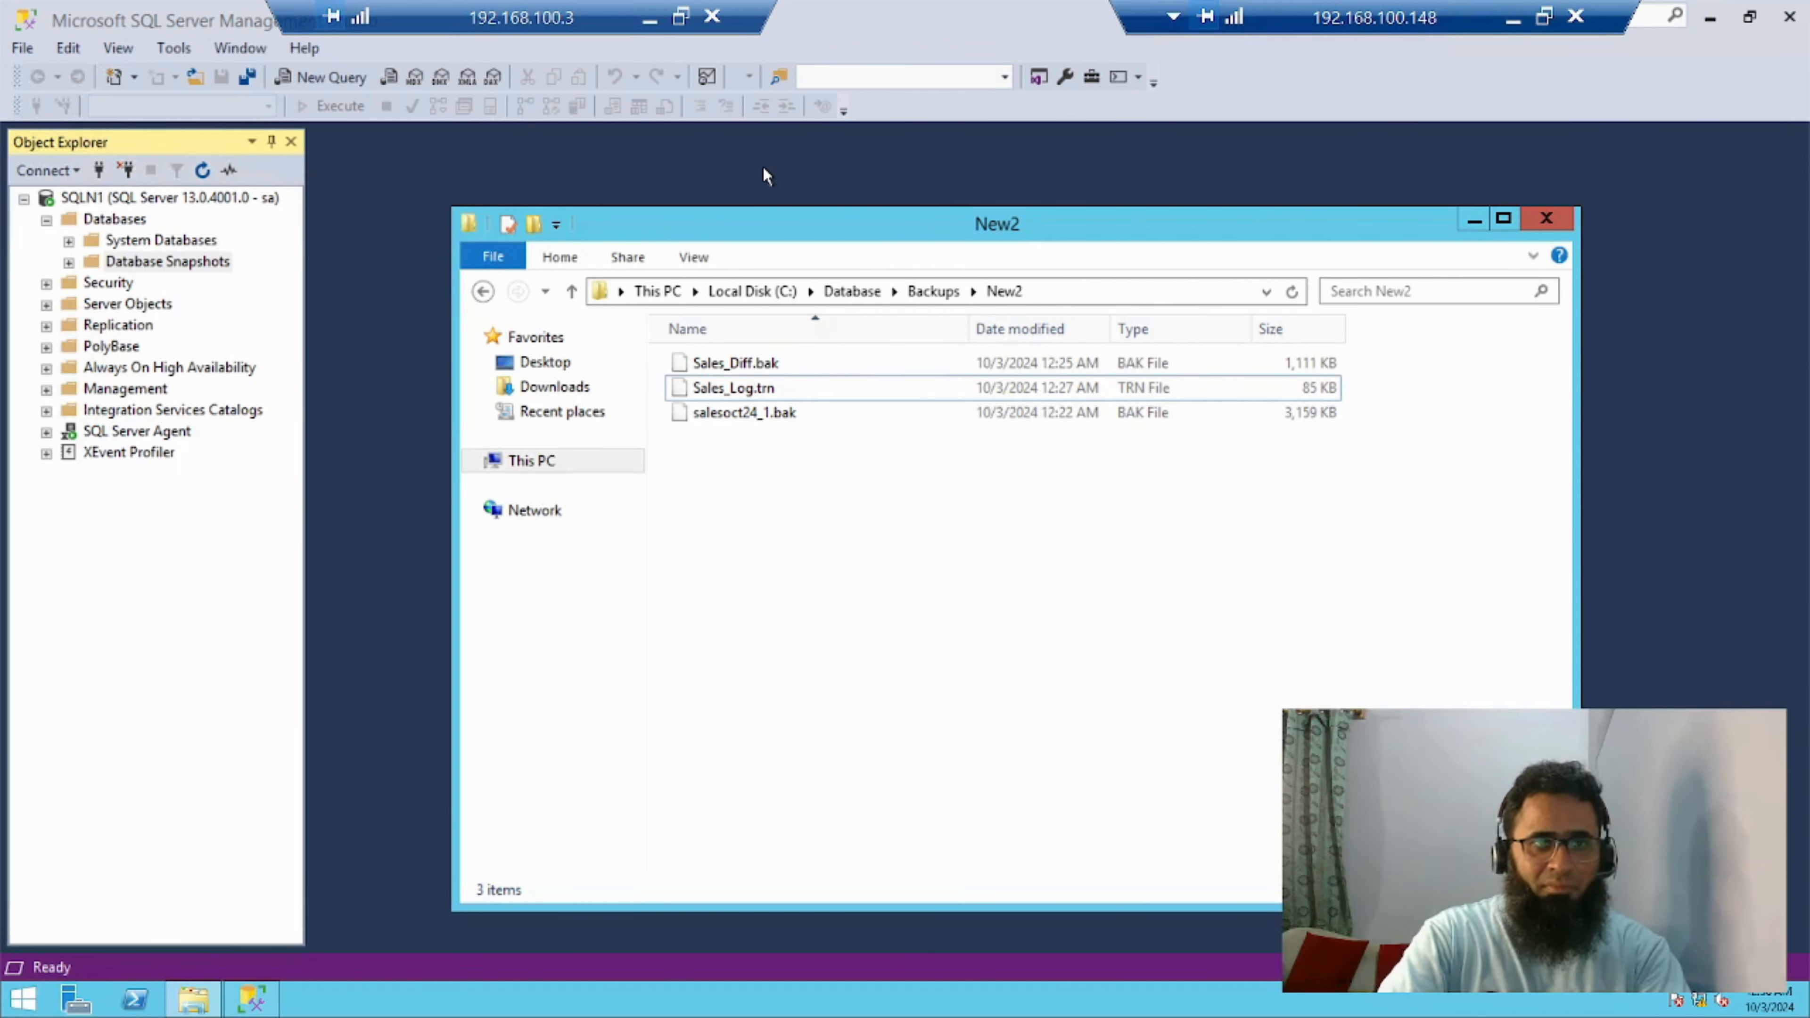
left_click(766, 176)
Start a database restore from a device, using C:\Database\Backups\New2\salesoct24_1.bak as the backup file
right_click(107, 227)
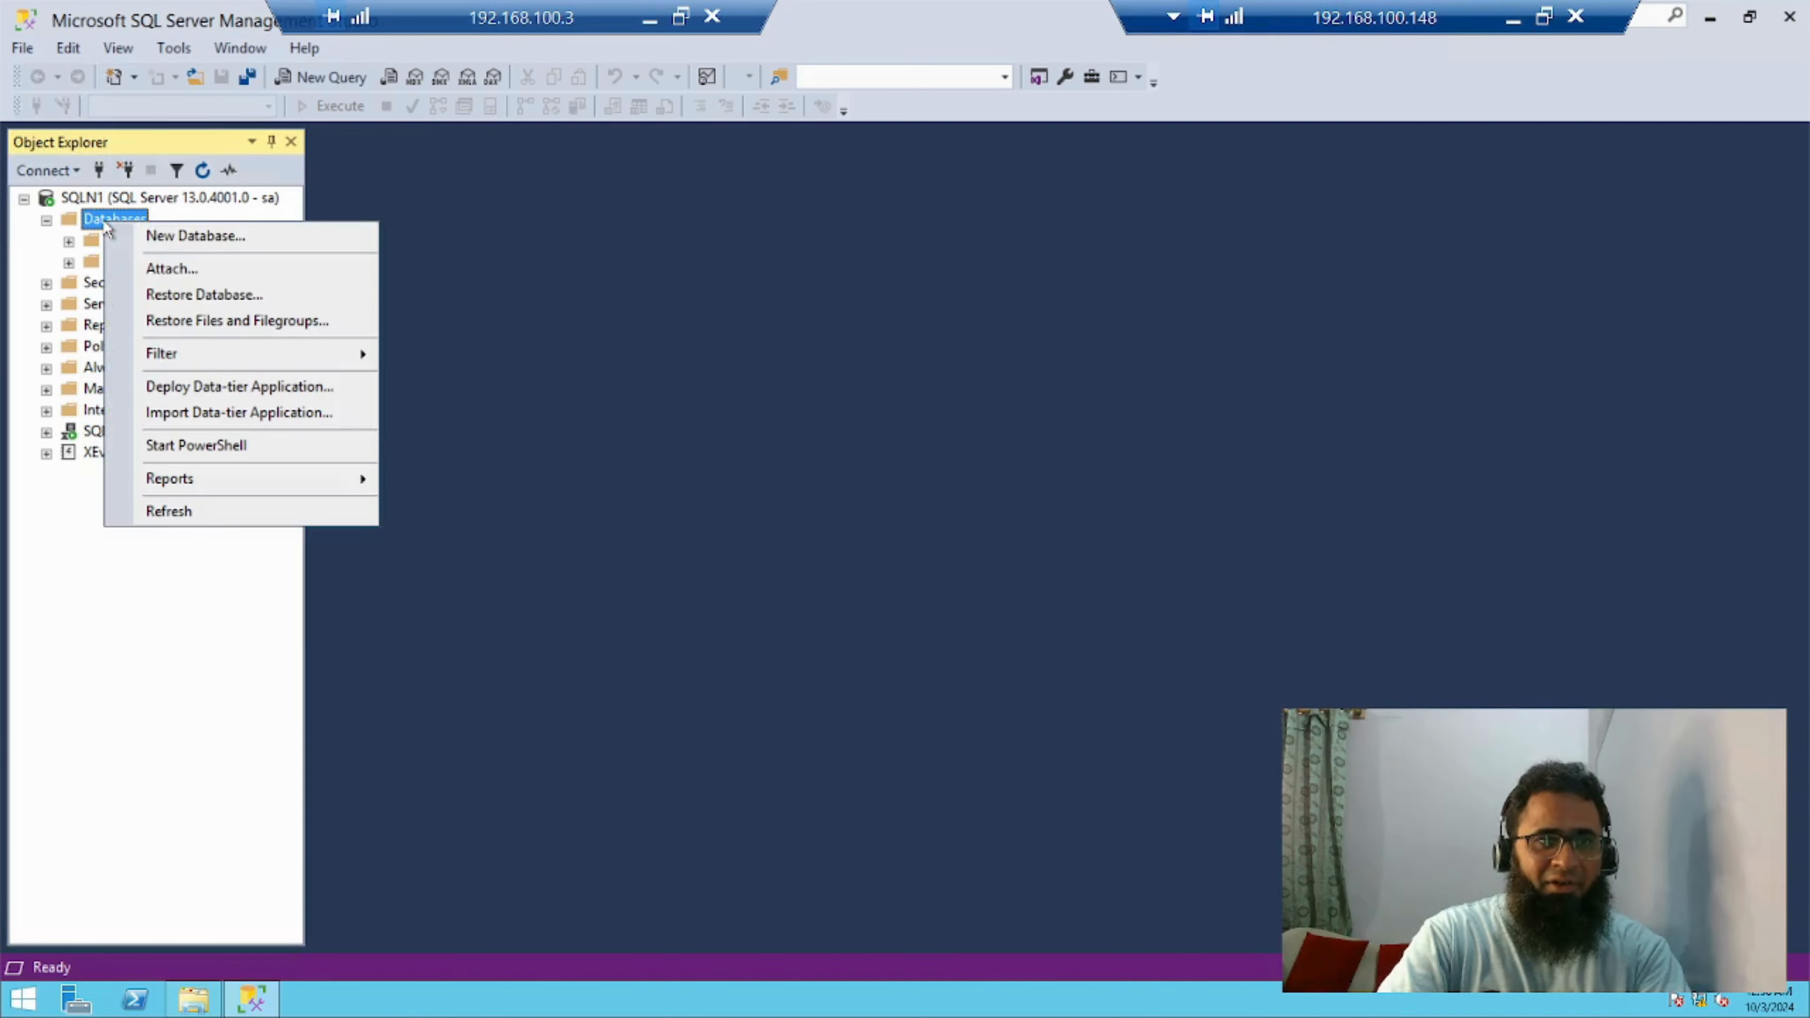
left_click(198, 296)
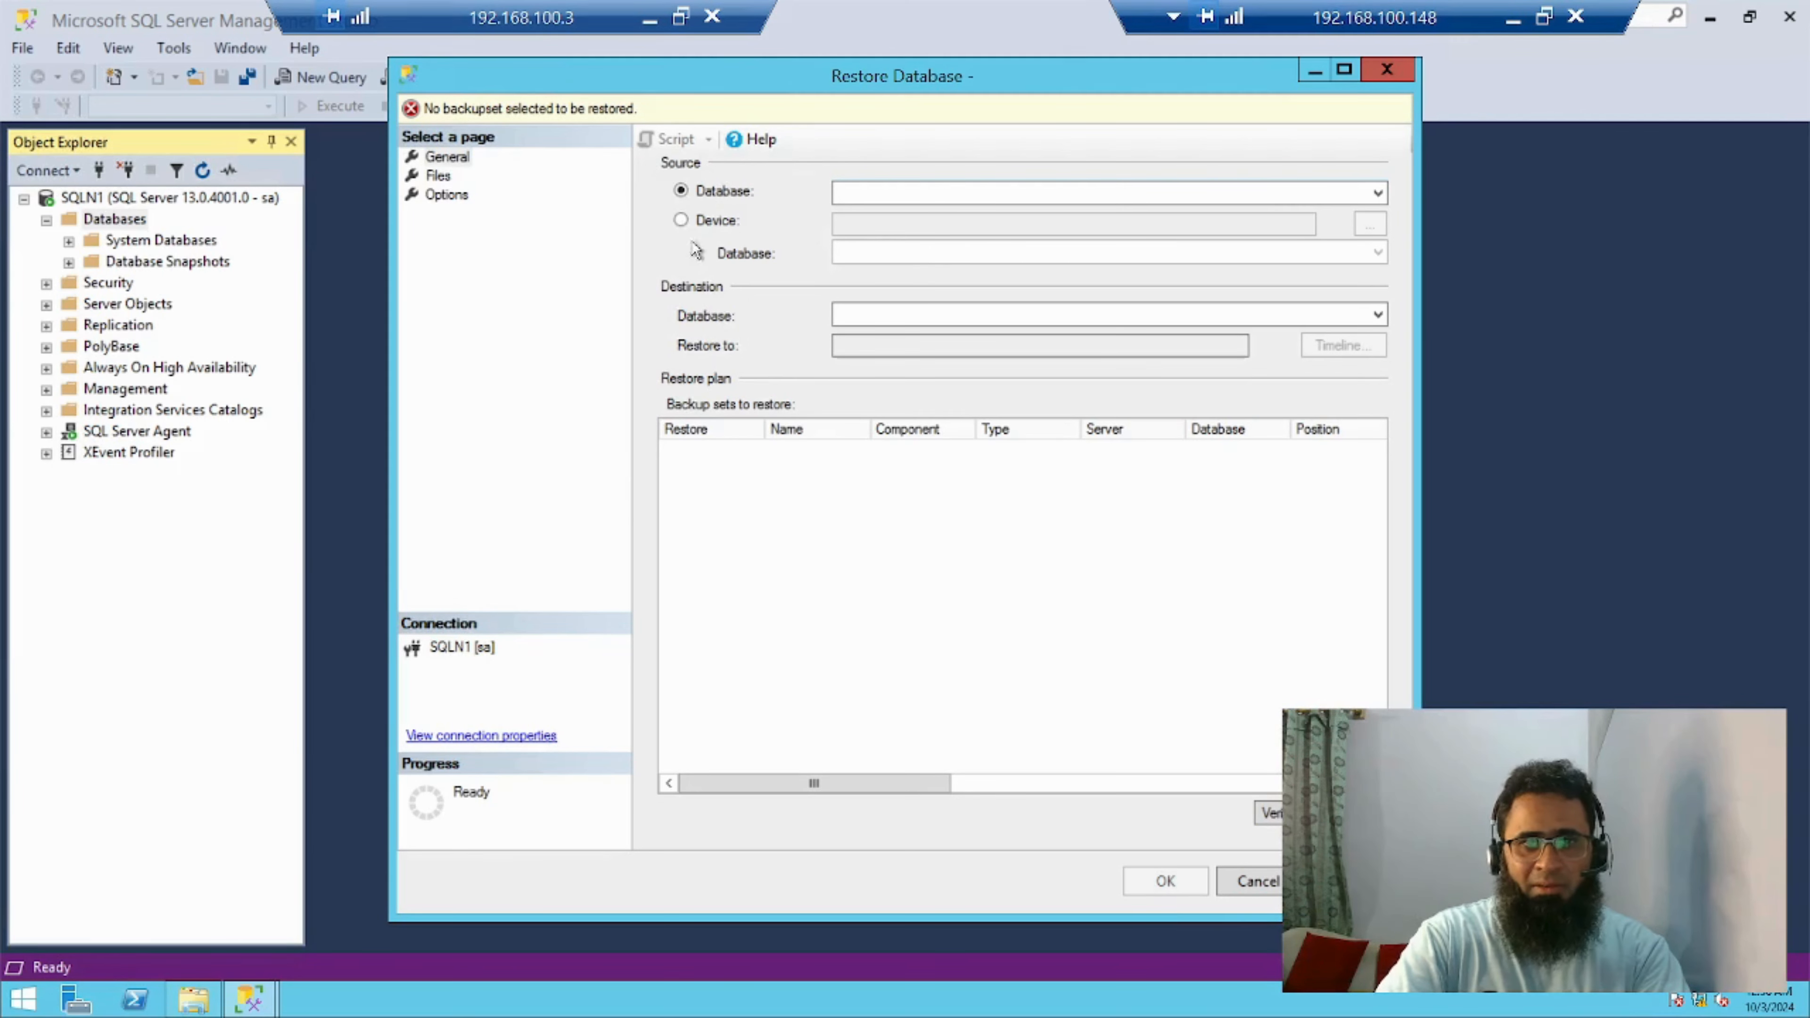
left_click(713, 222)
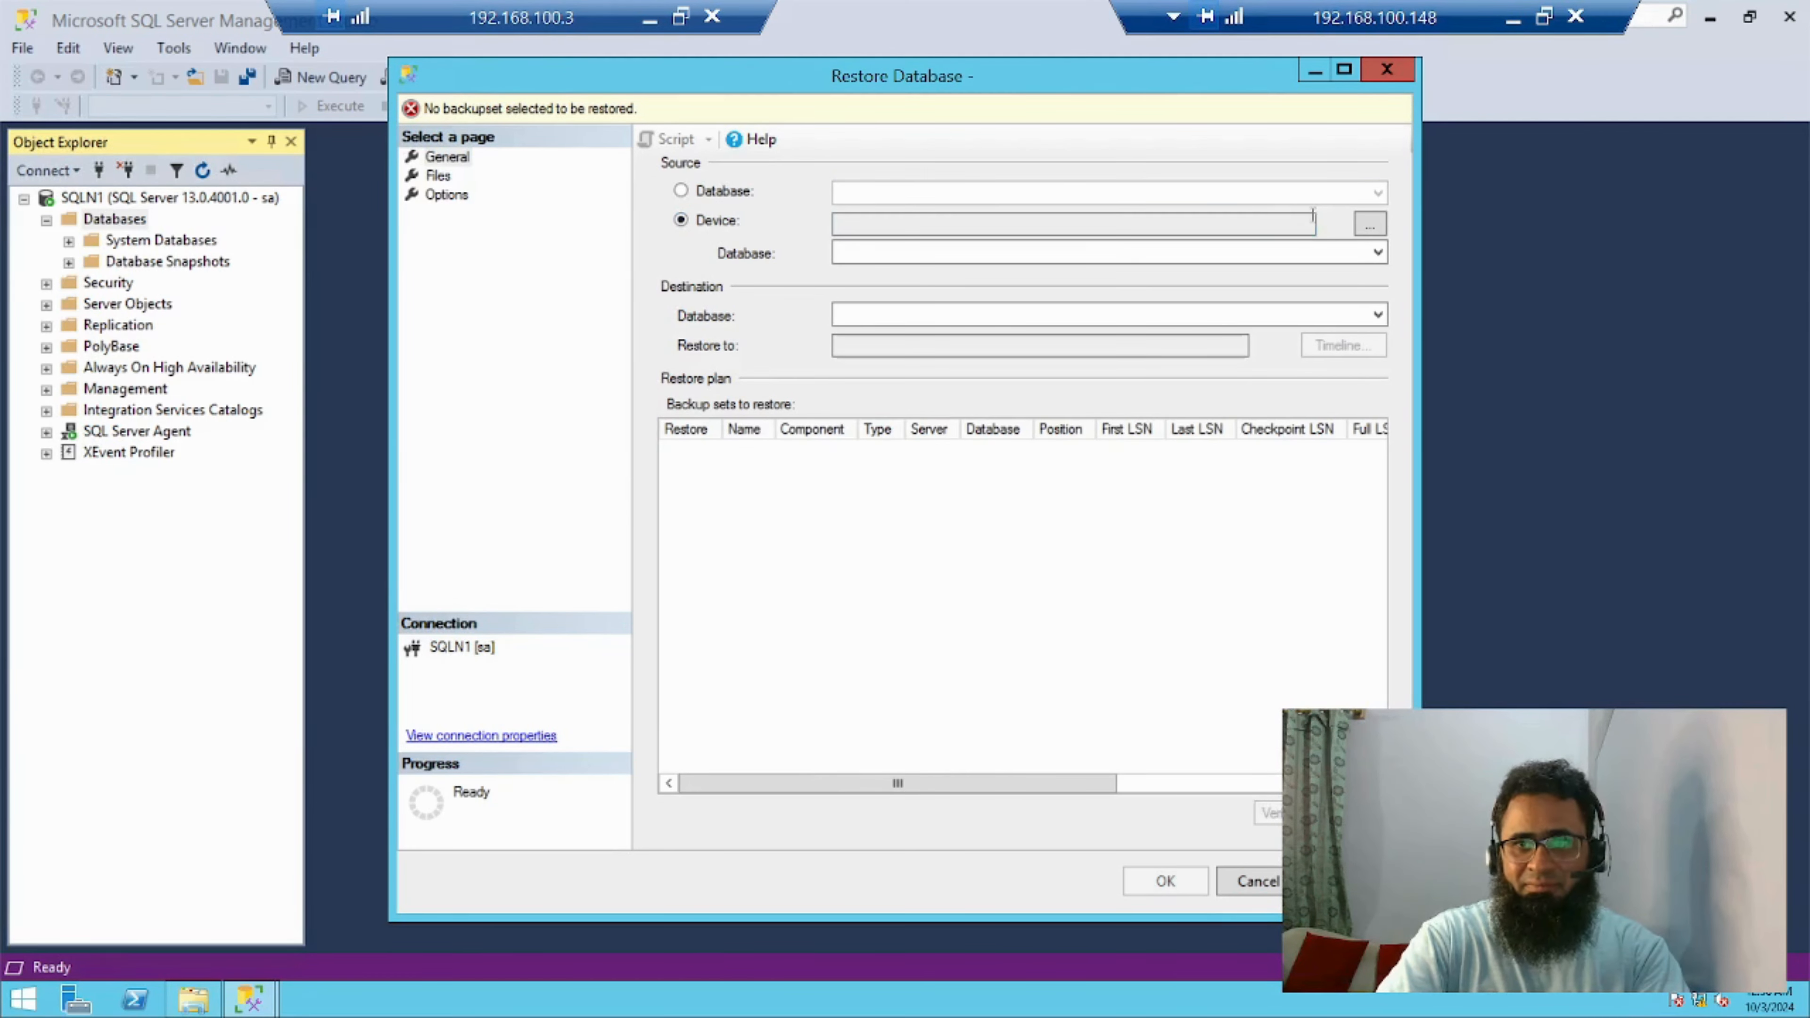
left_click(1368, 227)
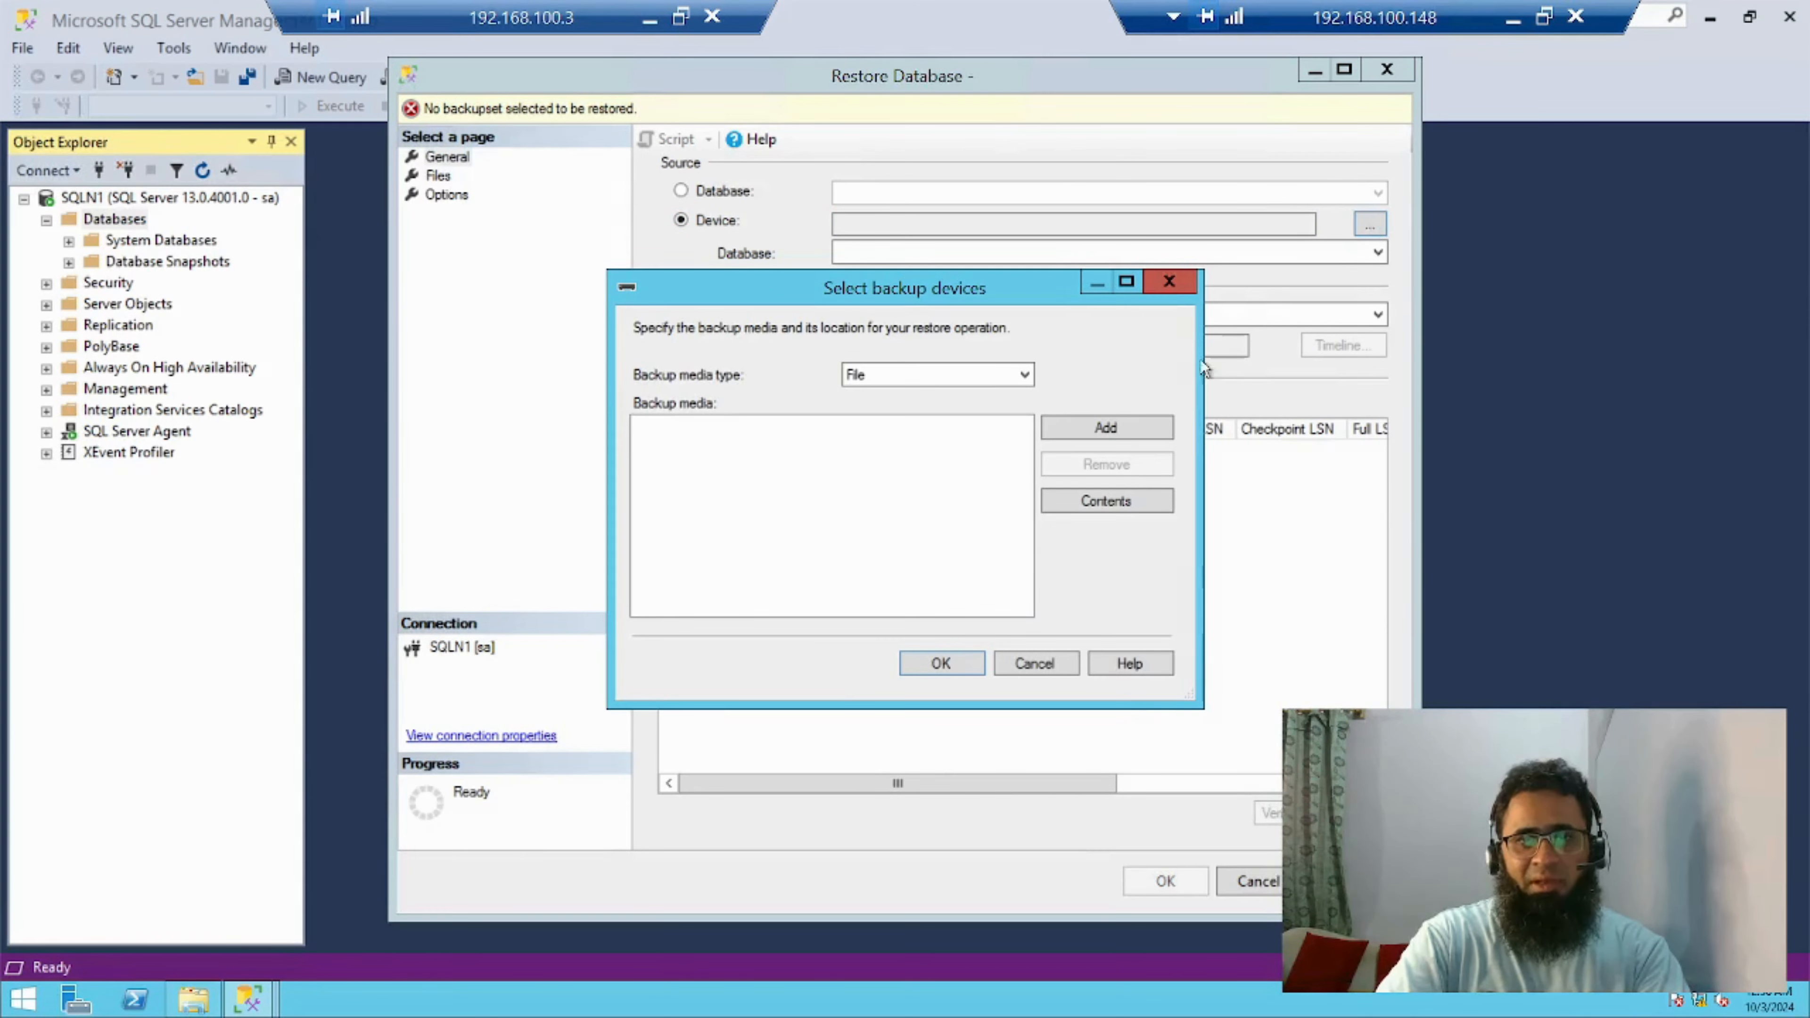
left_click(1118, 439)
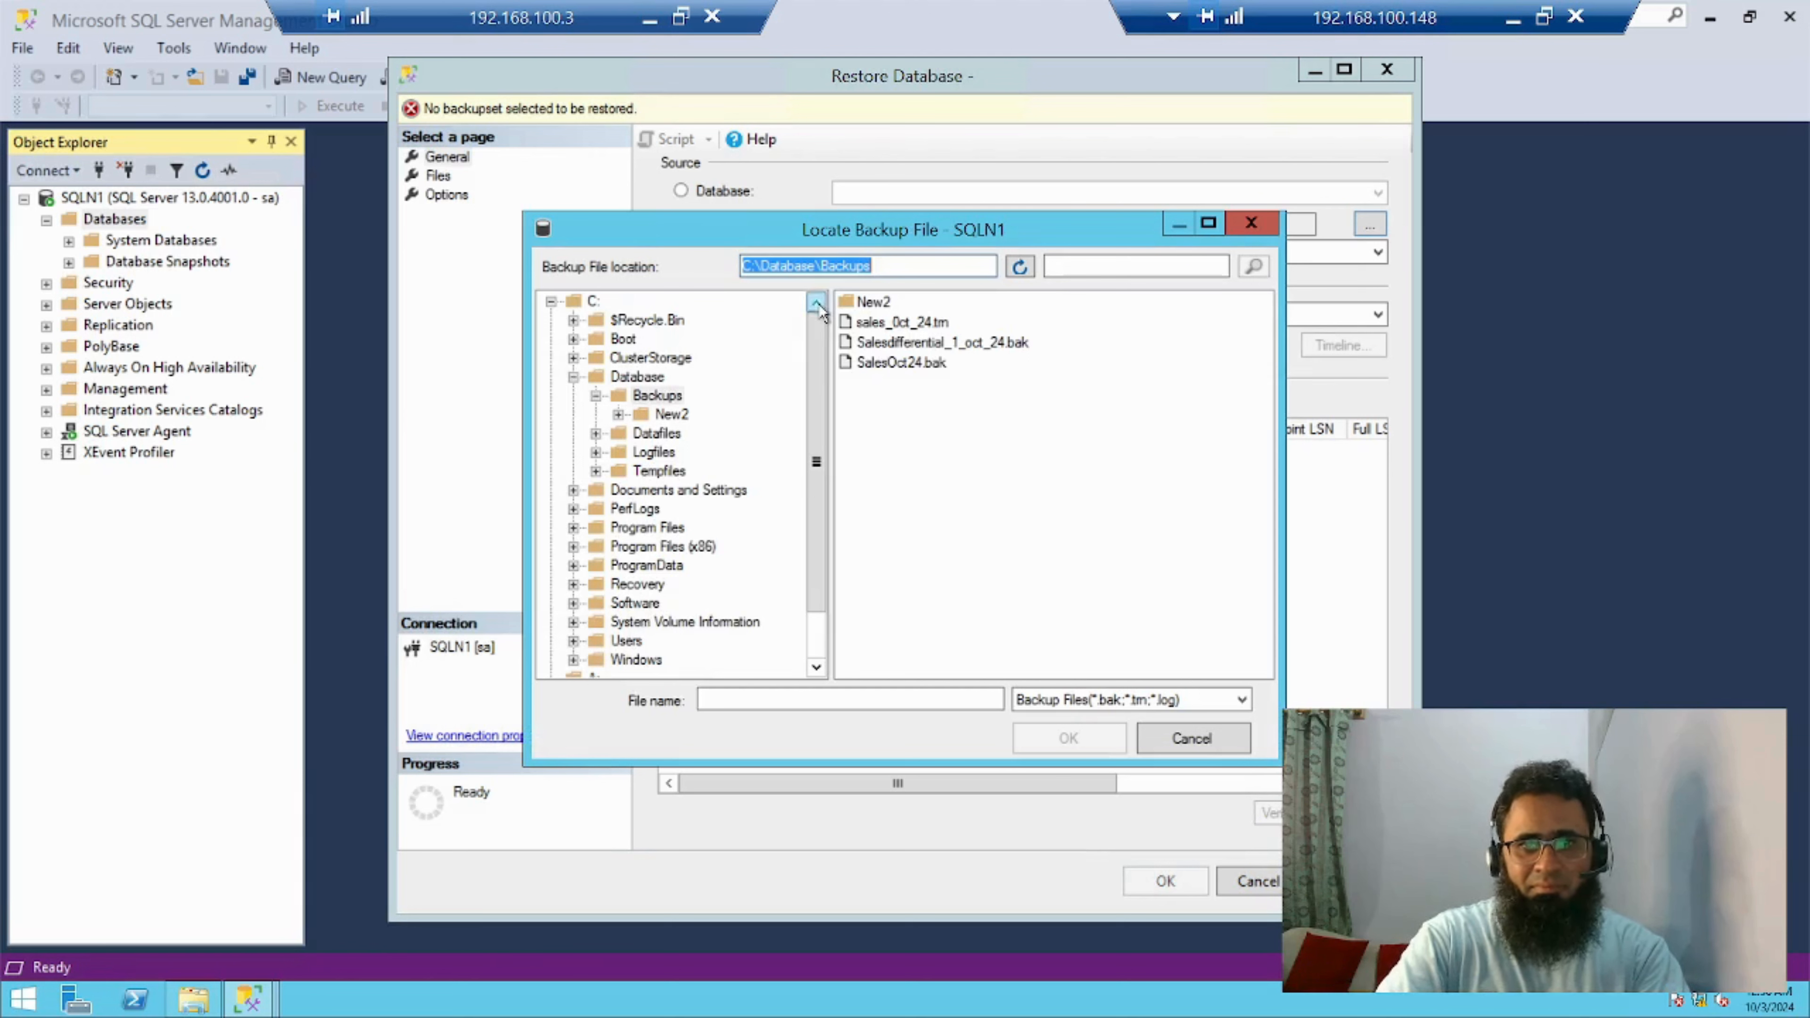
double_click(873, 303)
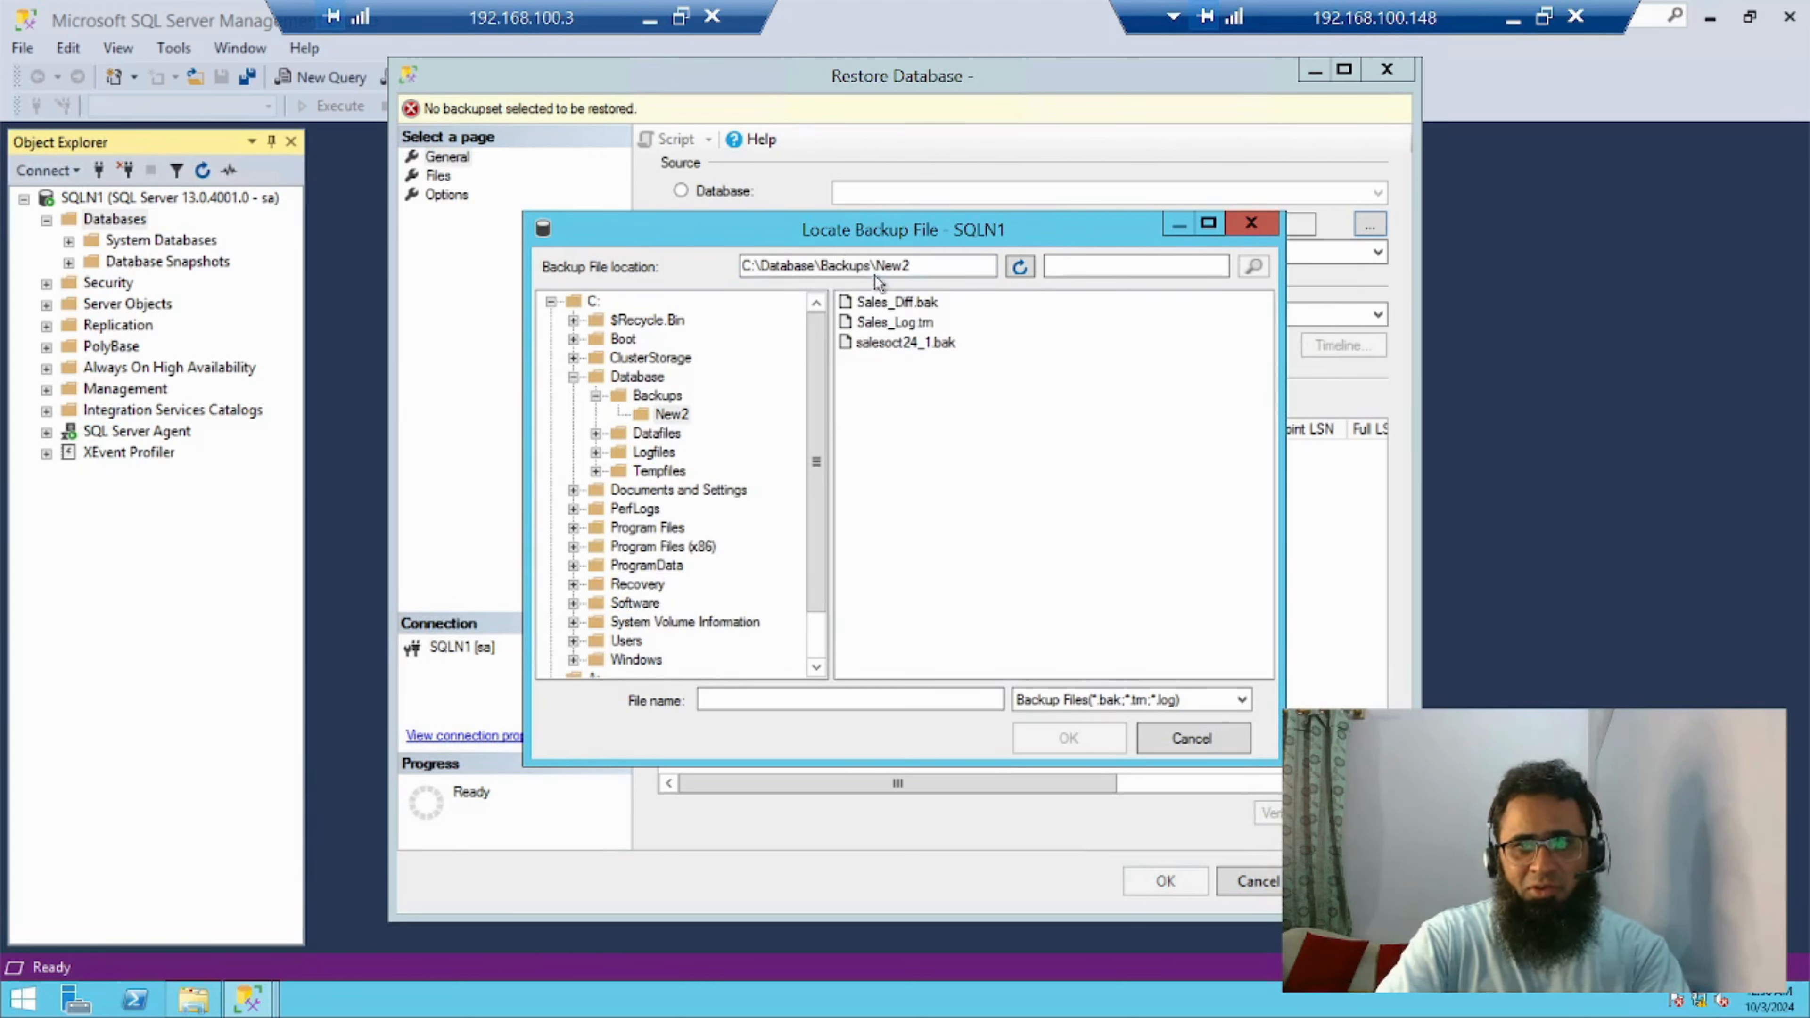
left_click(918, 345)
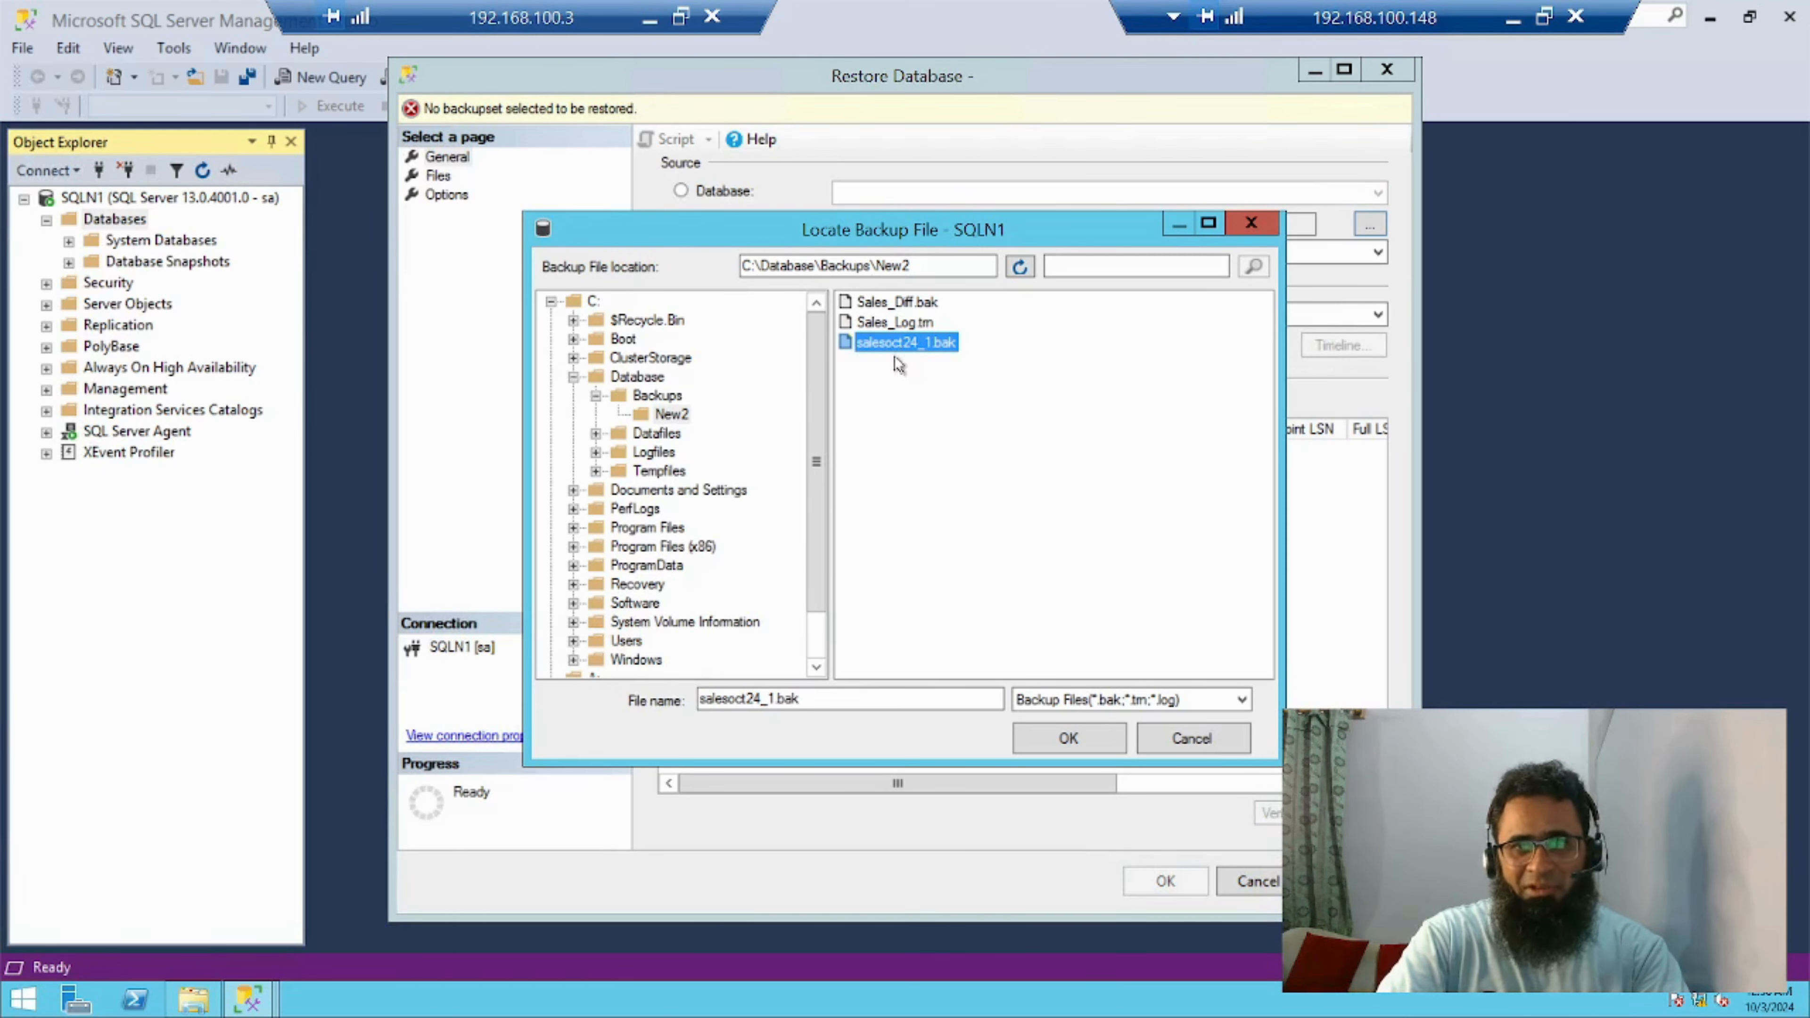
left_click(1087, 740)
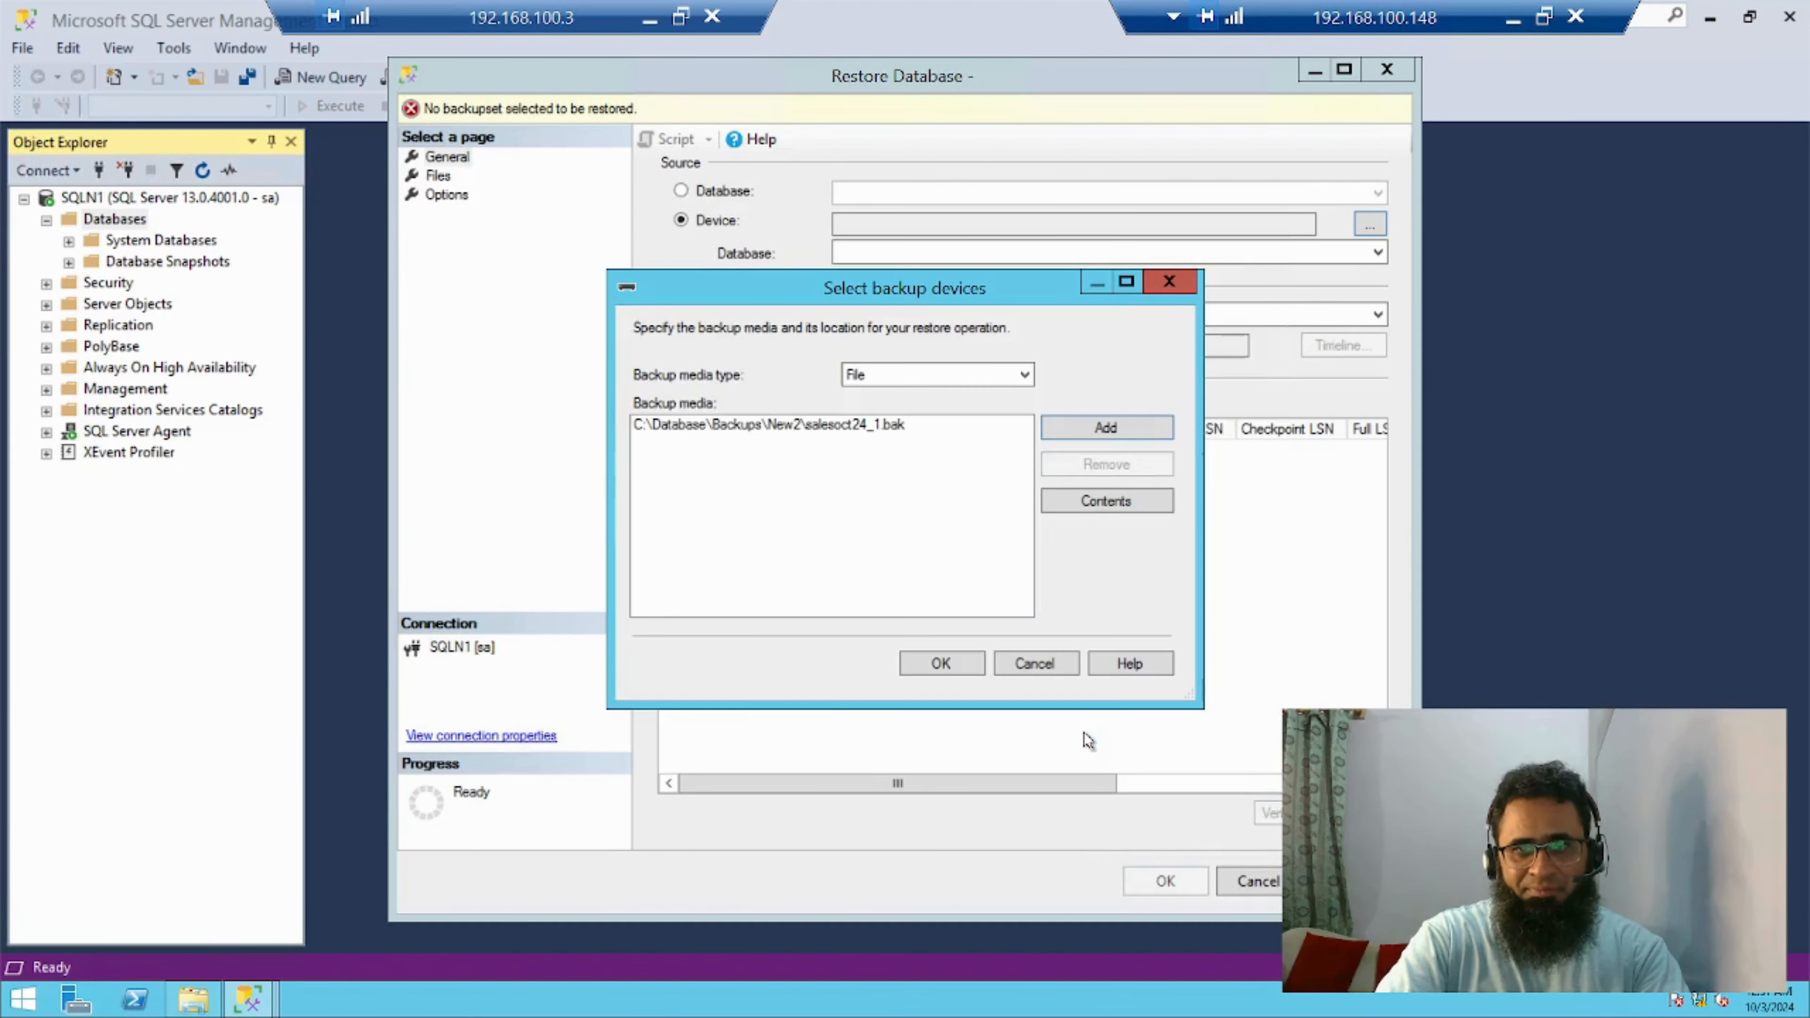
left_click(941, 663)
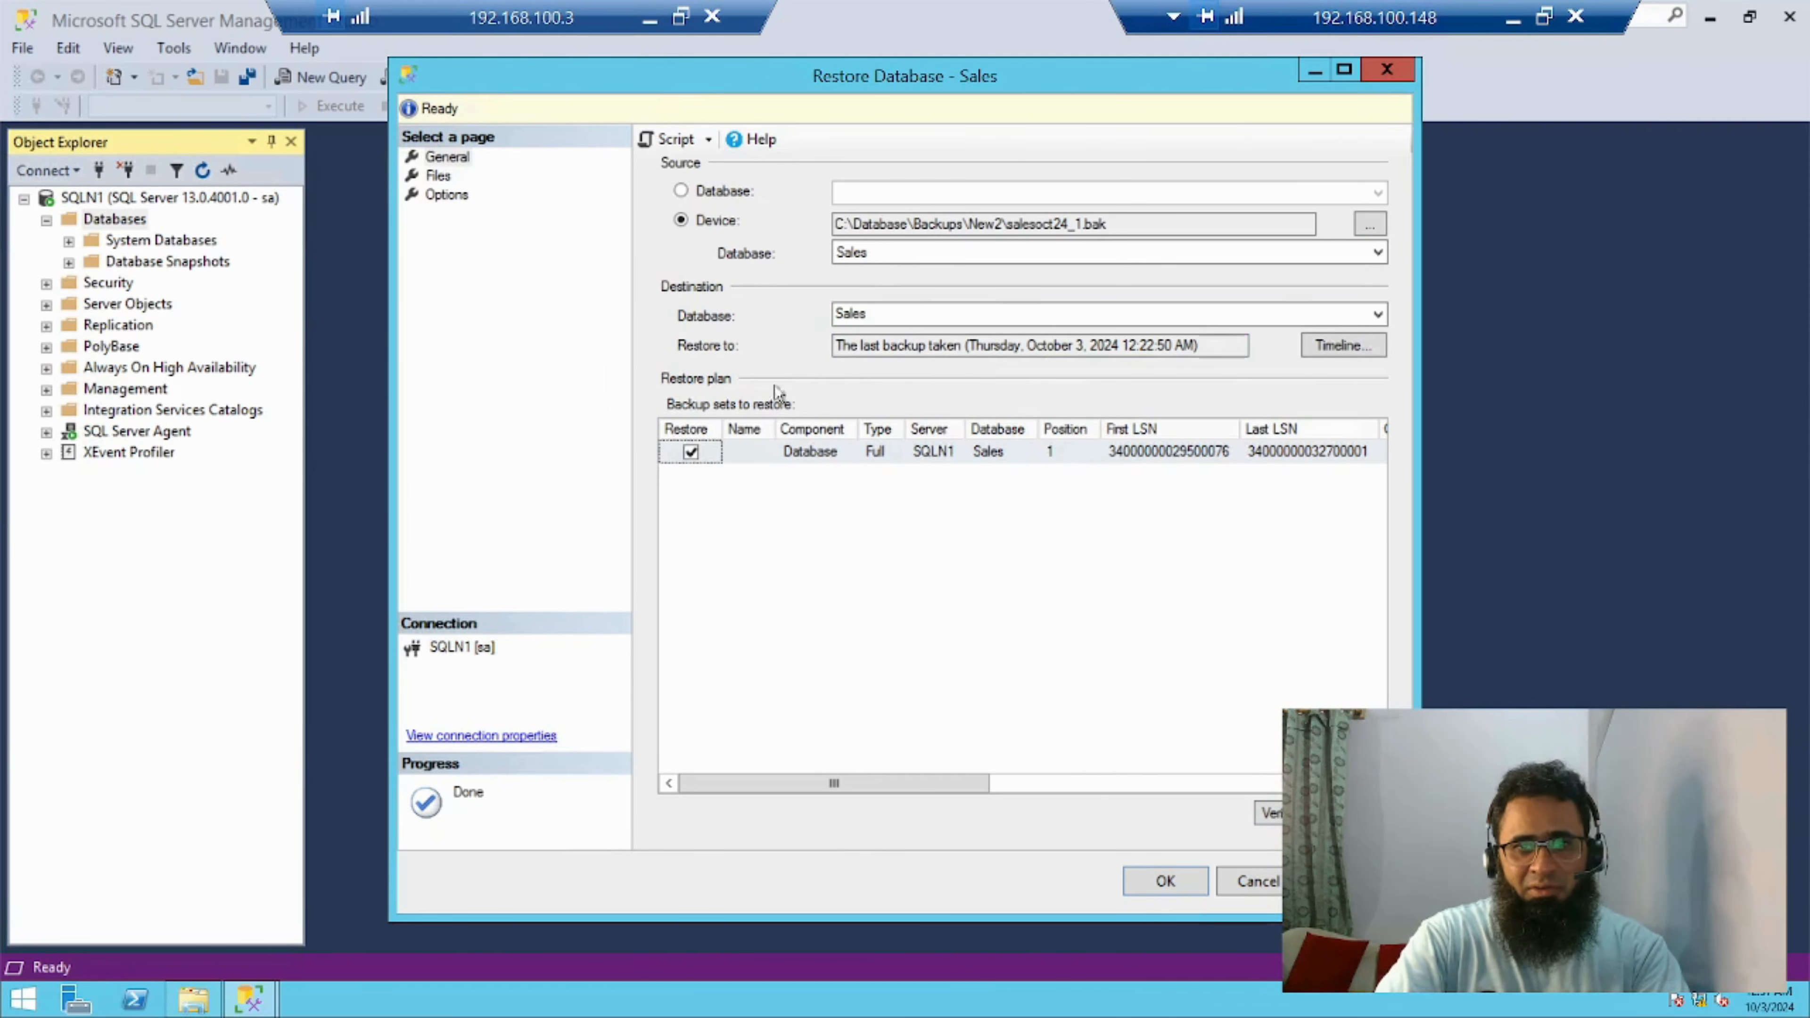
Review the component, backup type and database of the backup set in the restore plan
left_click(823, 456)
left_click(885, 456)
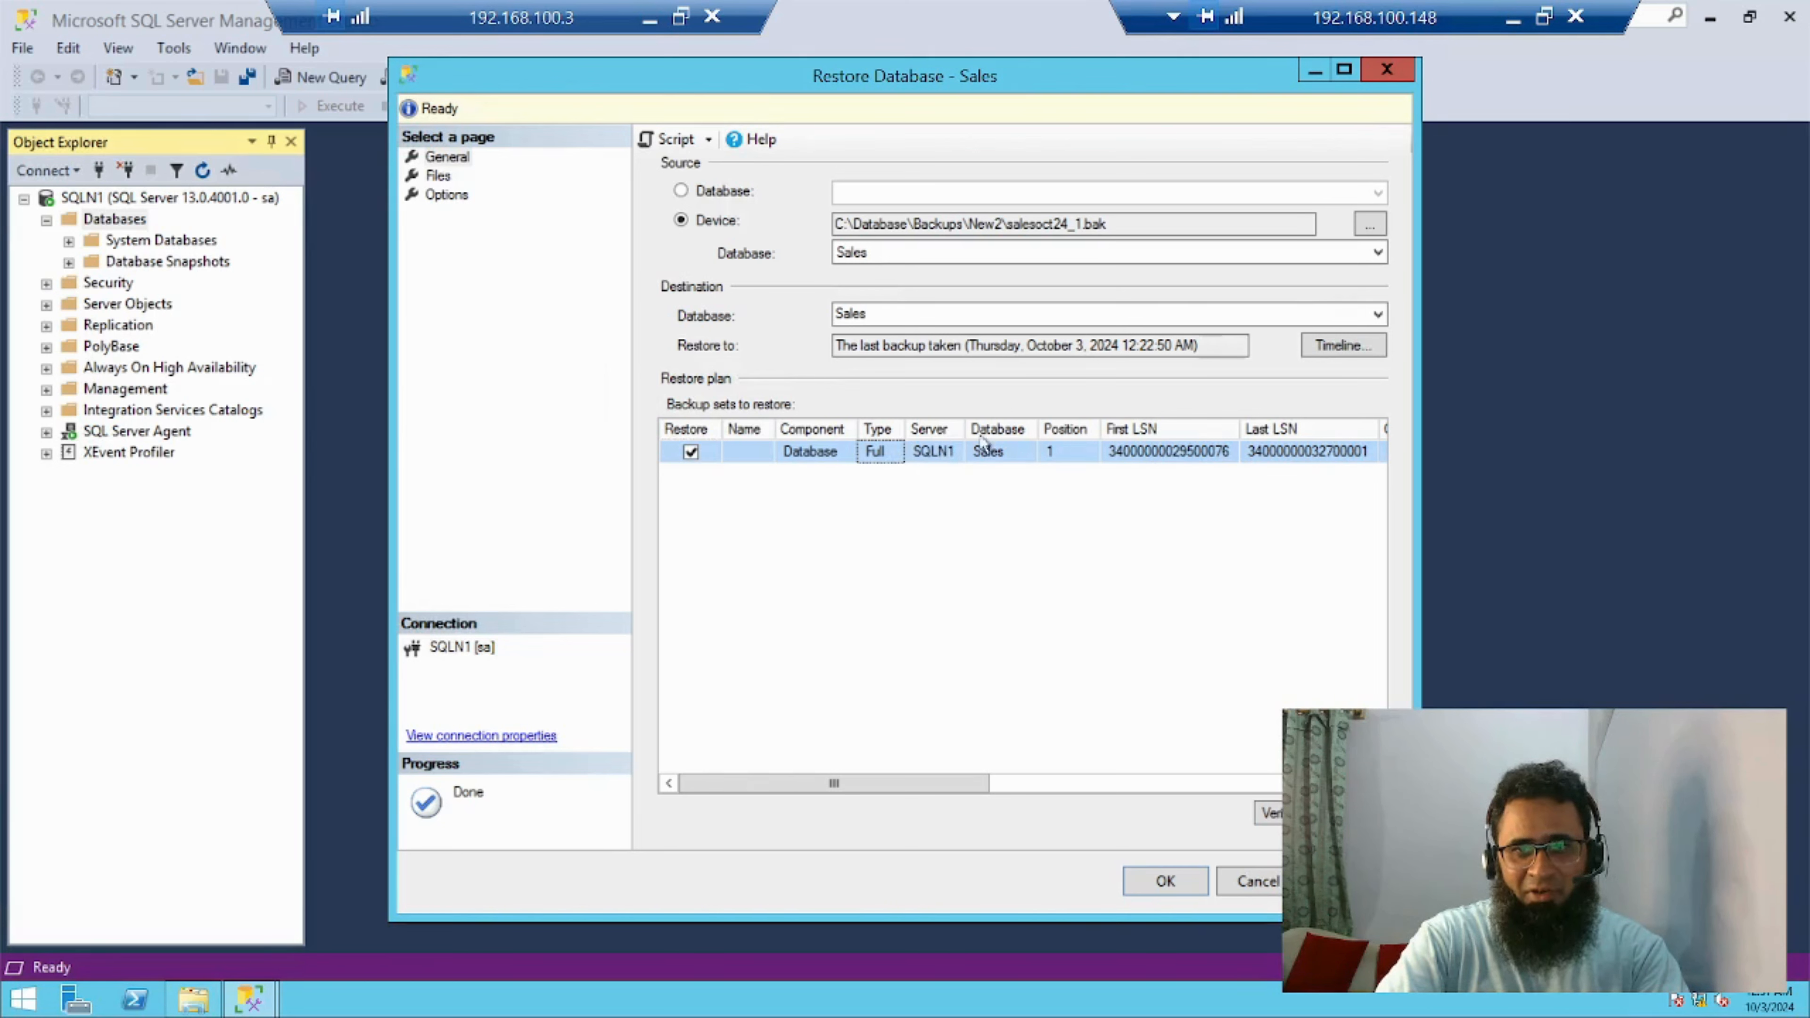
left_click(1001, 455)
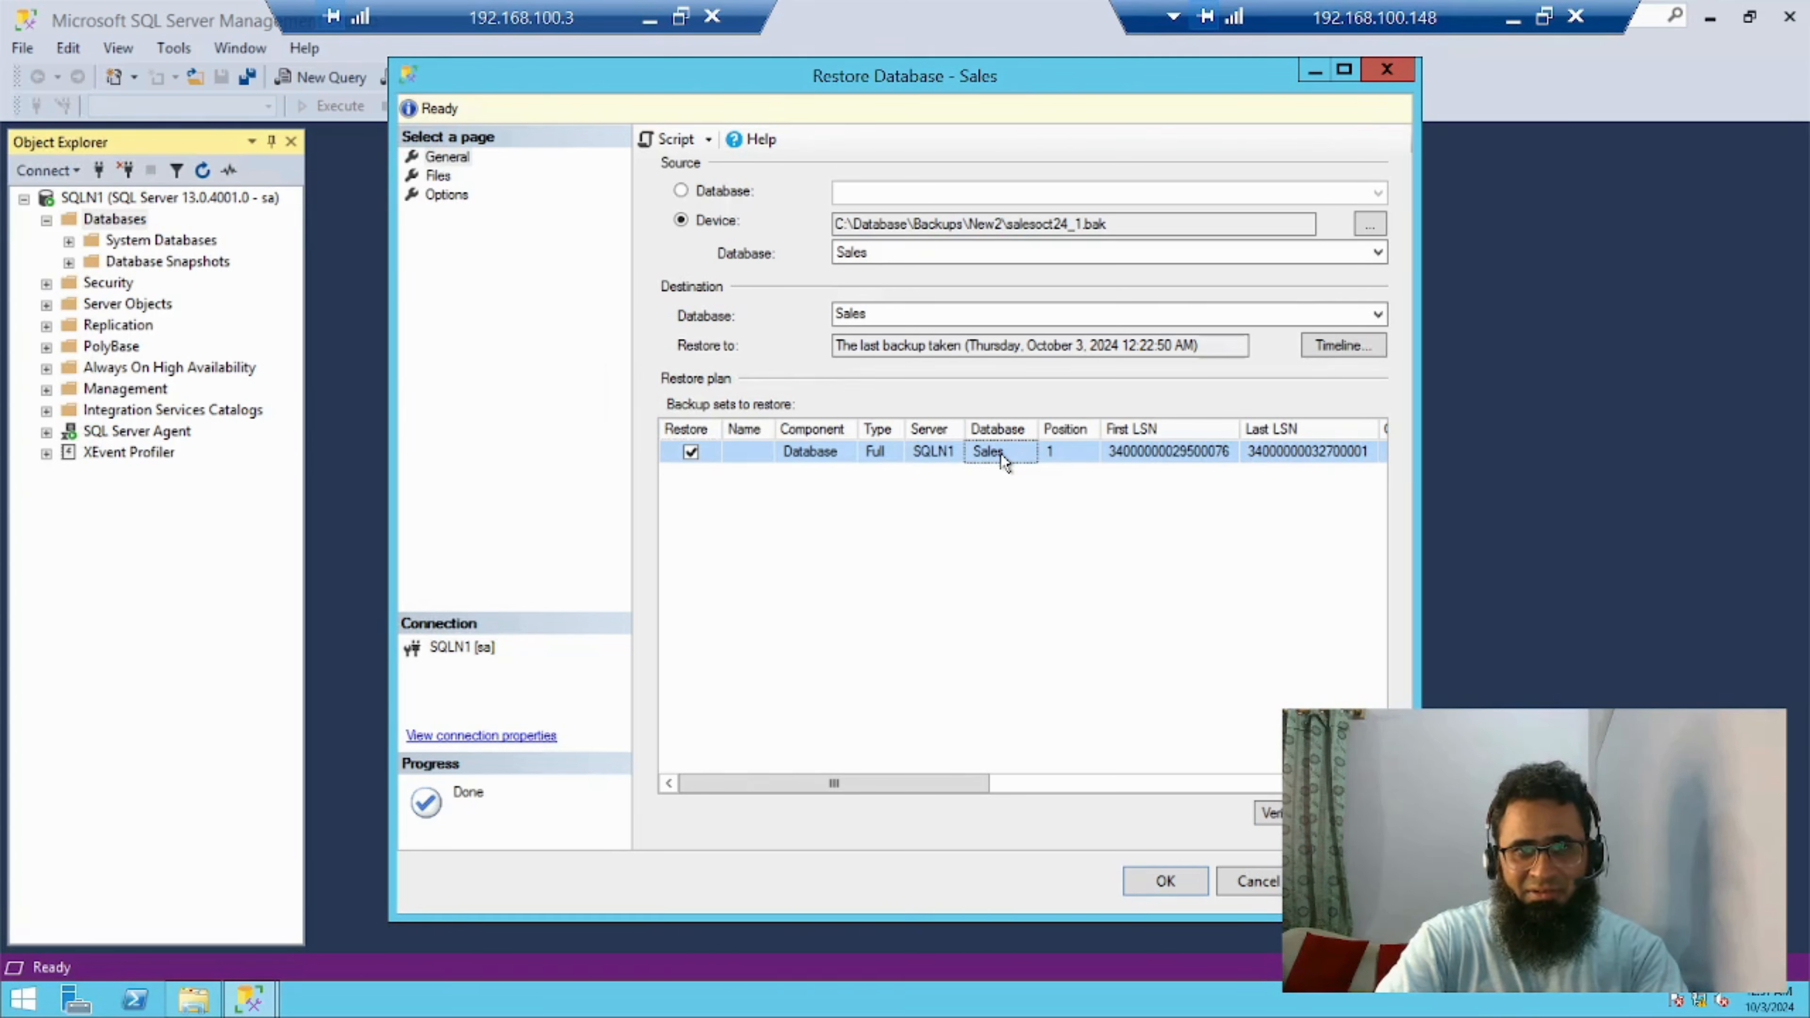
Examine the original and Restore As paths of the Sales data and log files, widening the original file name column
left_click(438, 176)
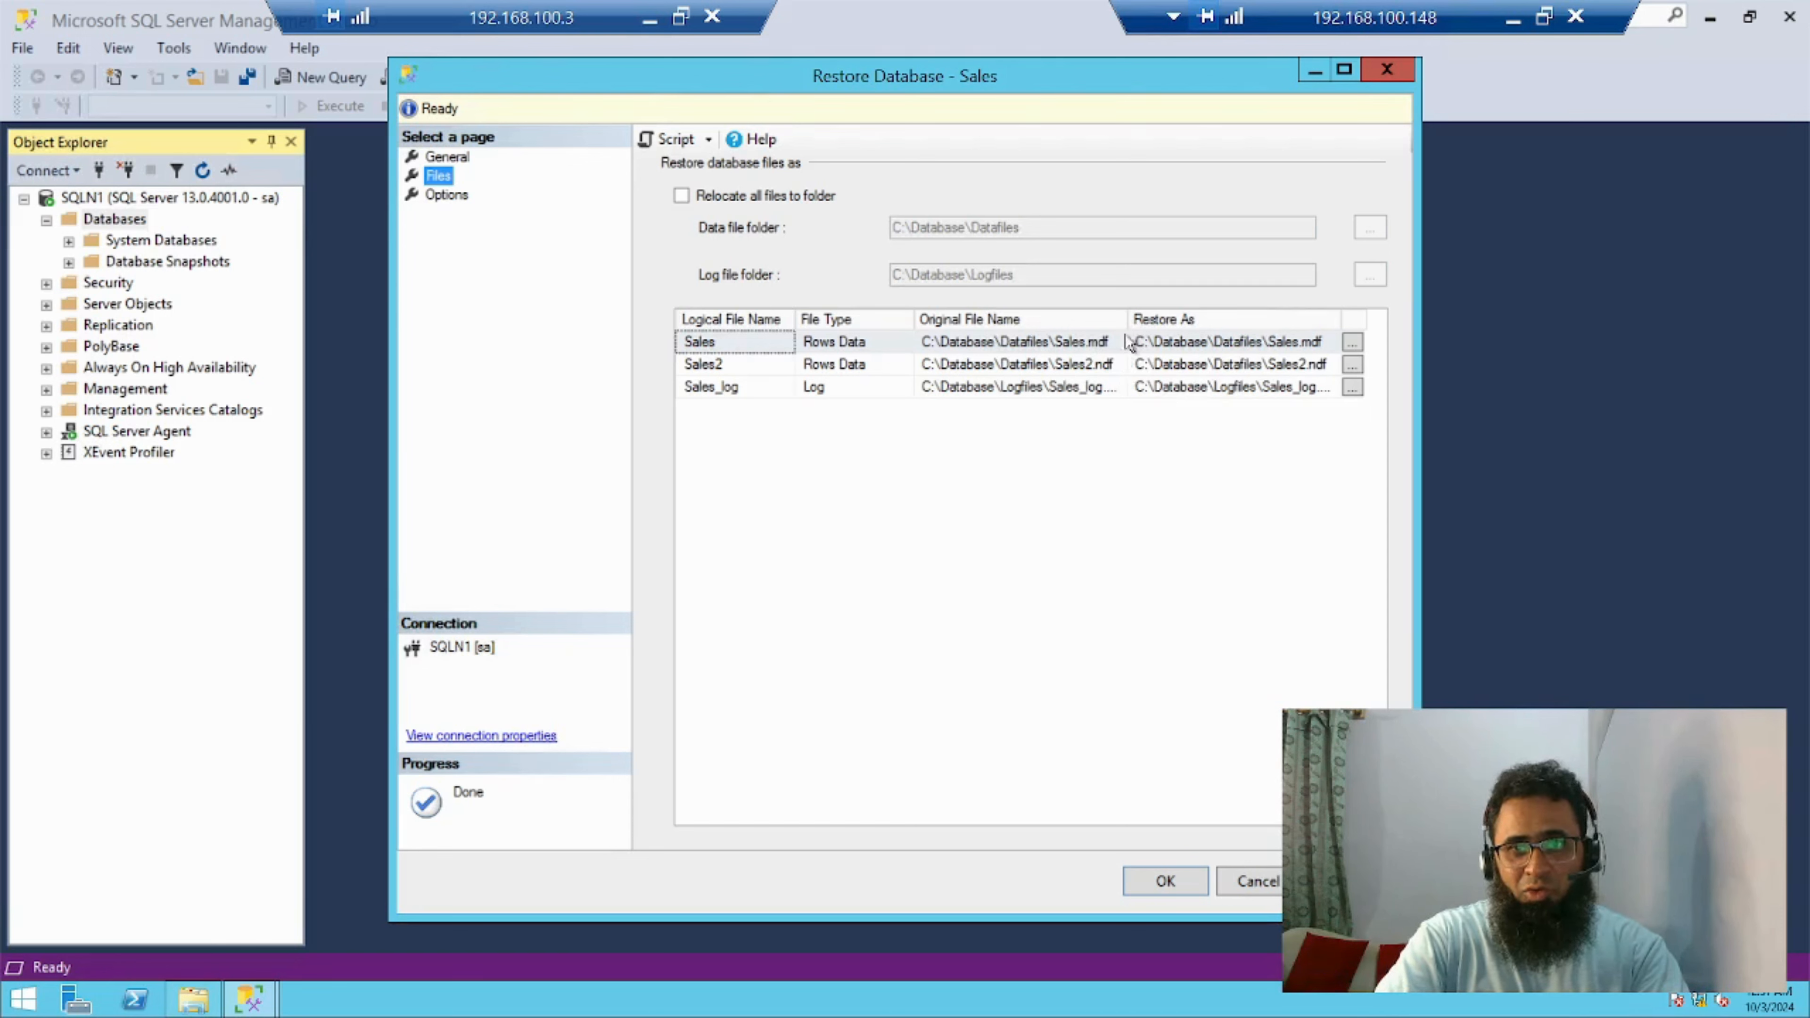
left_click(1133, 314)
left_click_drag(1133, 314, 1200, 314)
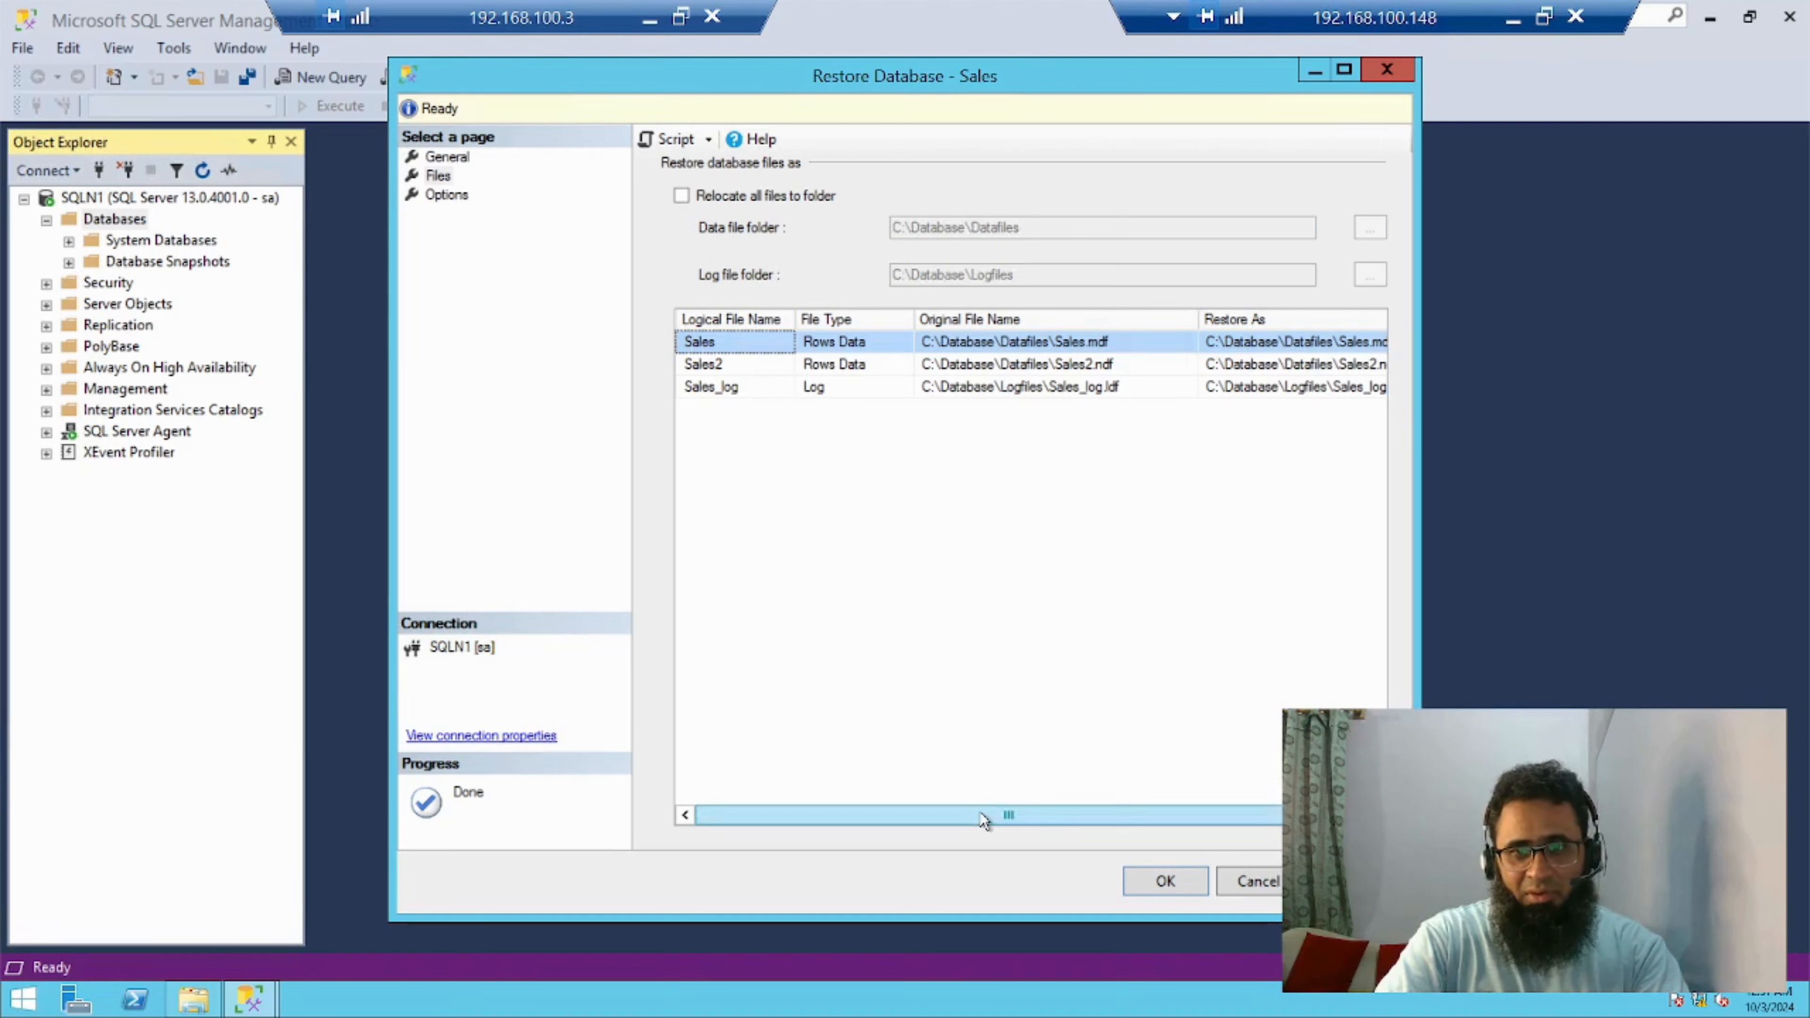
left_click_drag(987, 815, 1129, 785)
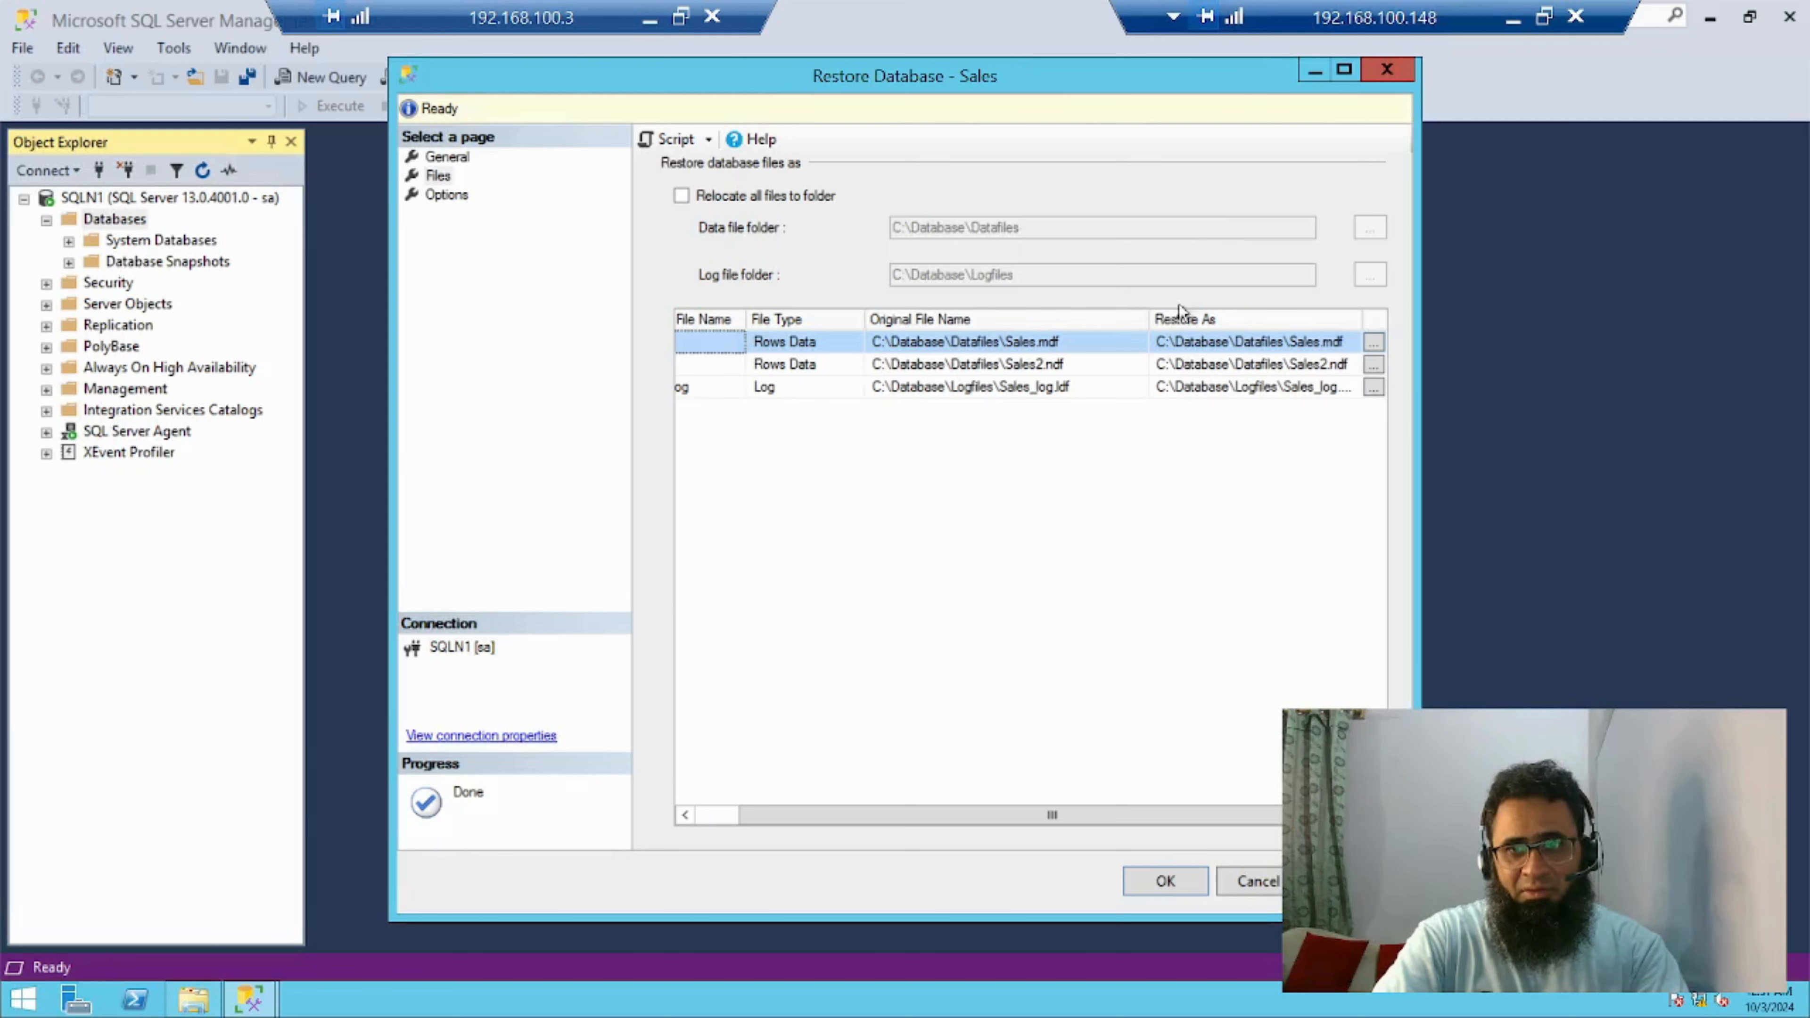
left_click(1233, 388)
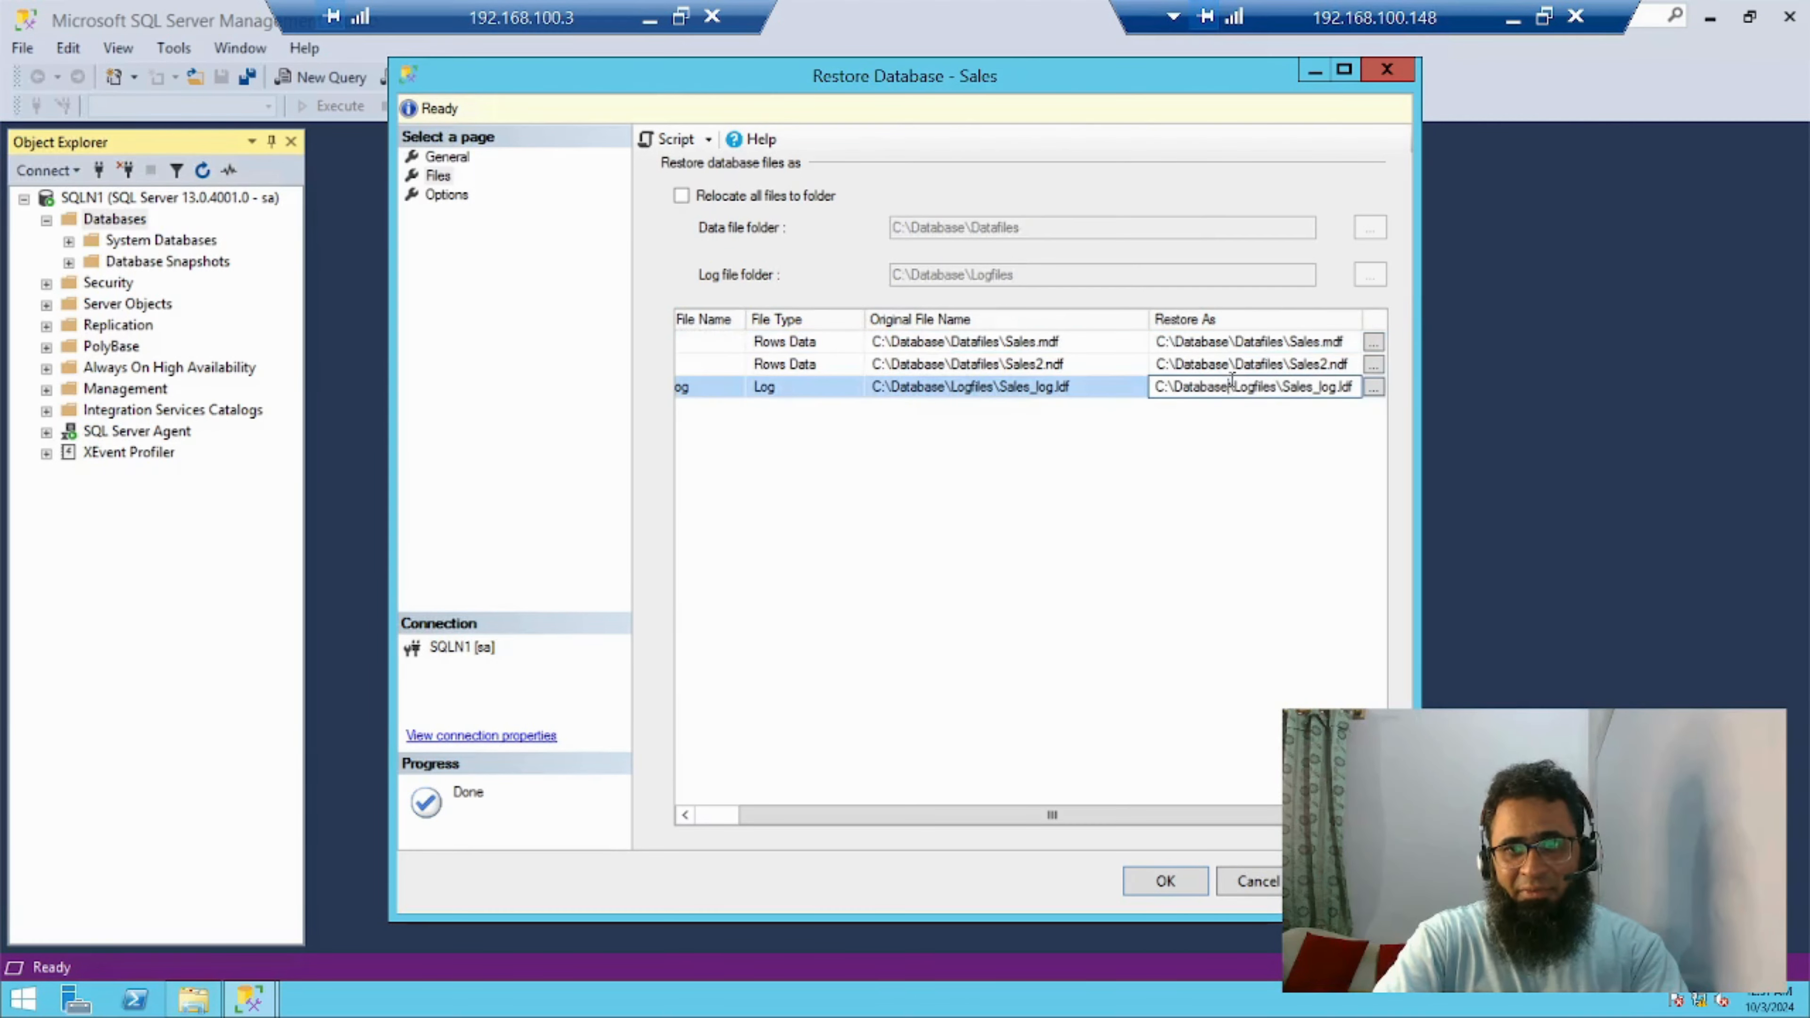
left_click(1225, 364)
left_click(1217, 342)
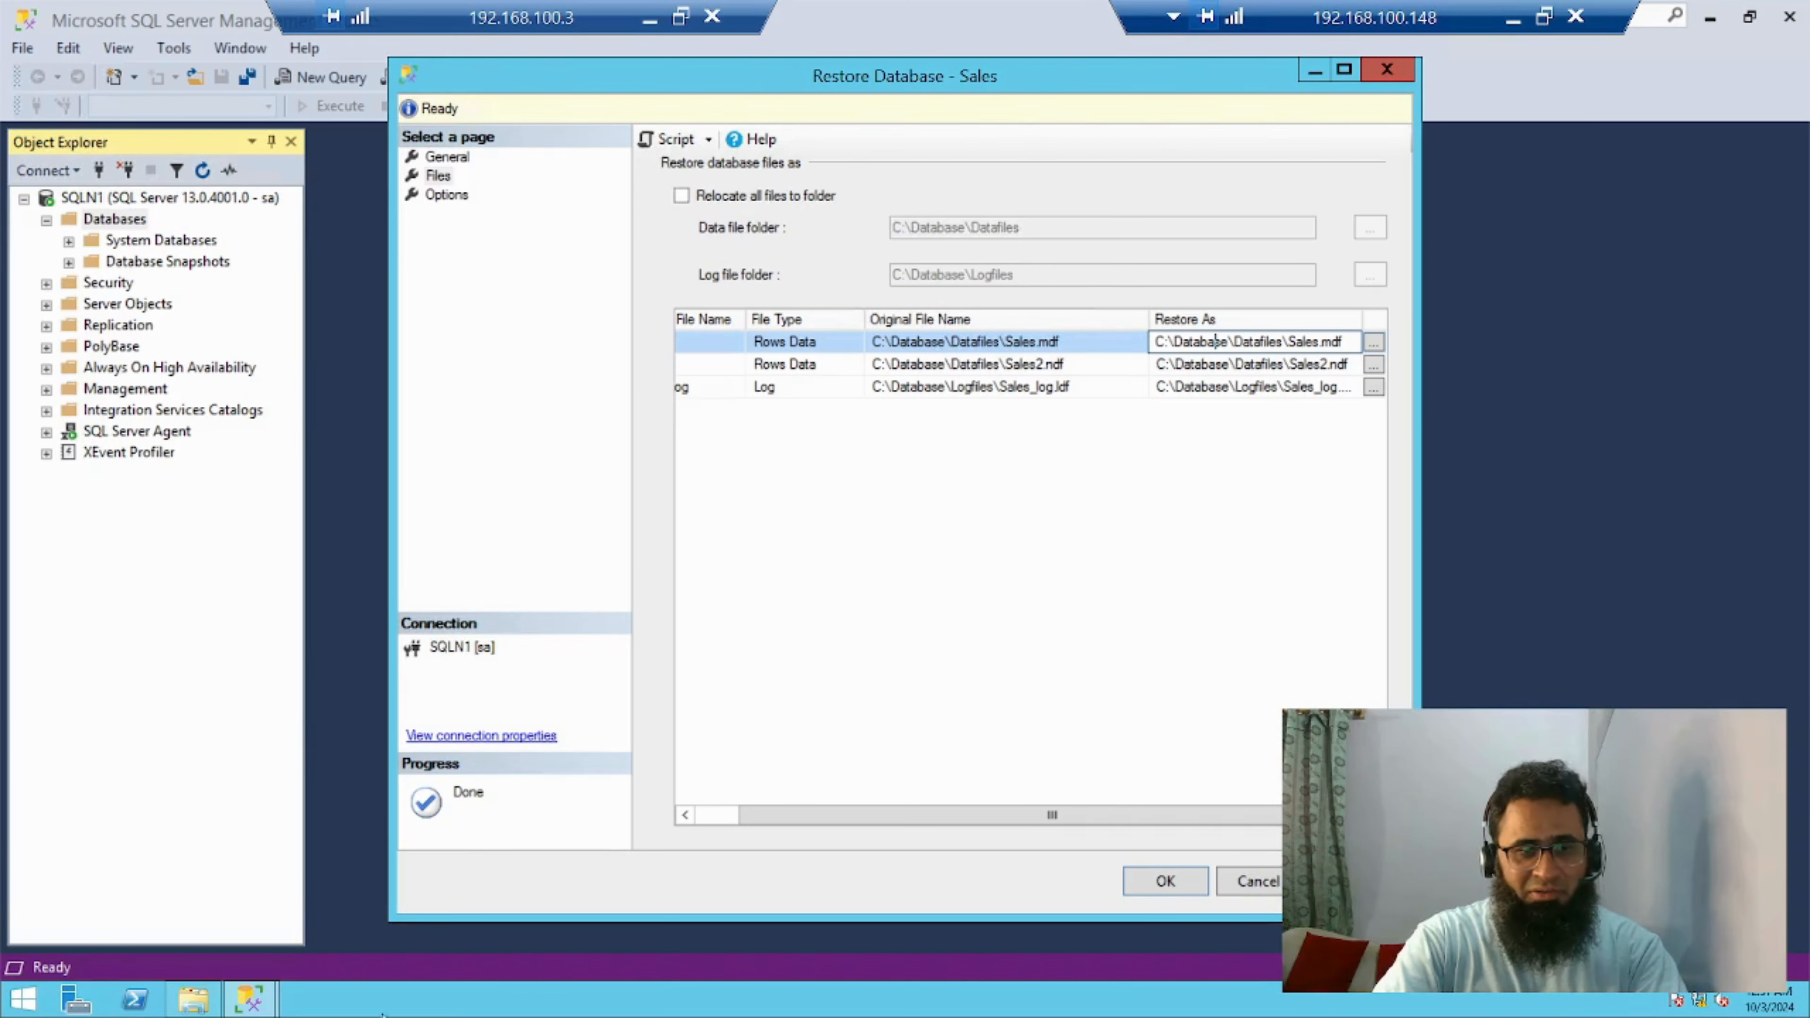
Switch to File Explorer, create a folder named DB2 in C:\Database and open it
left_click(191, 1002)
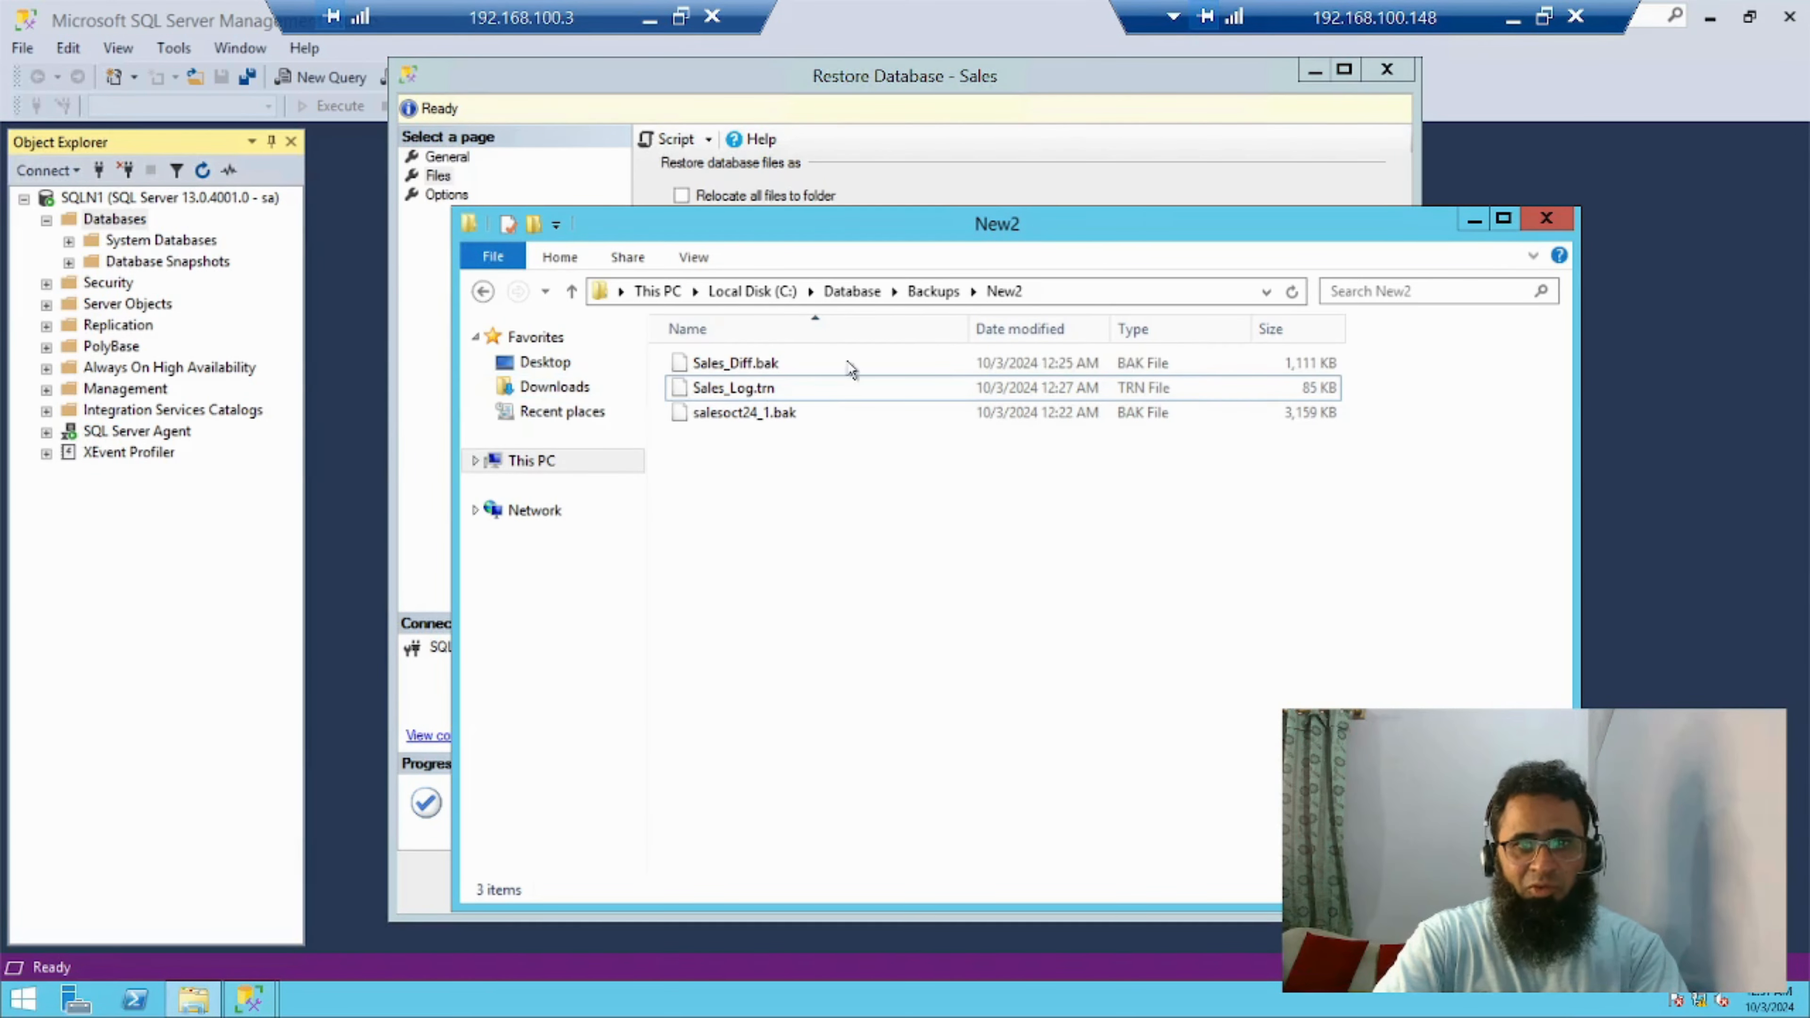
left_click(953, 295)
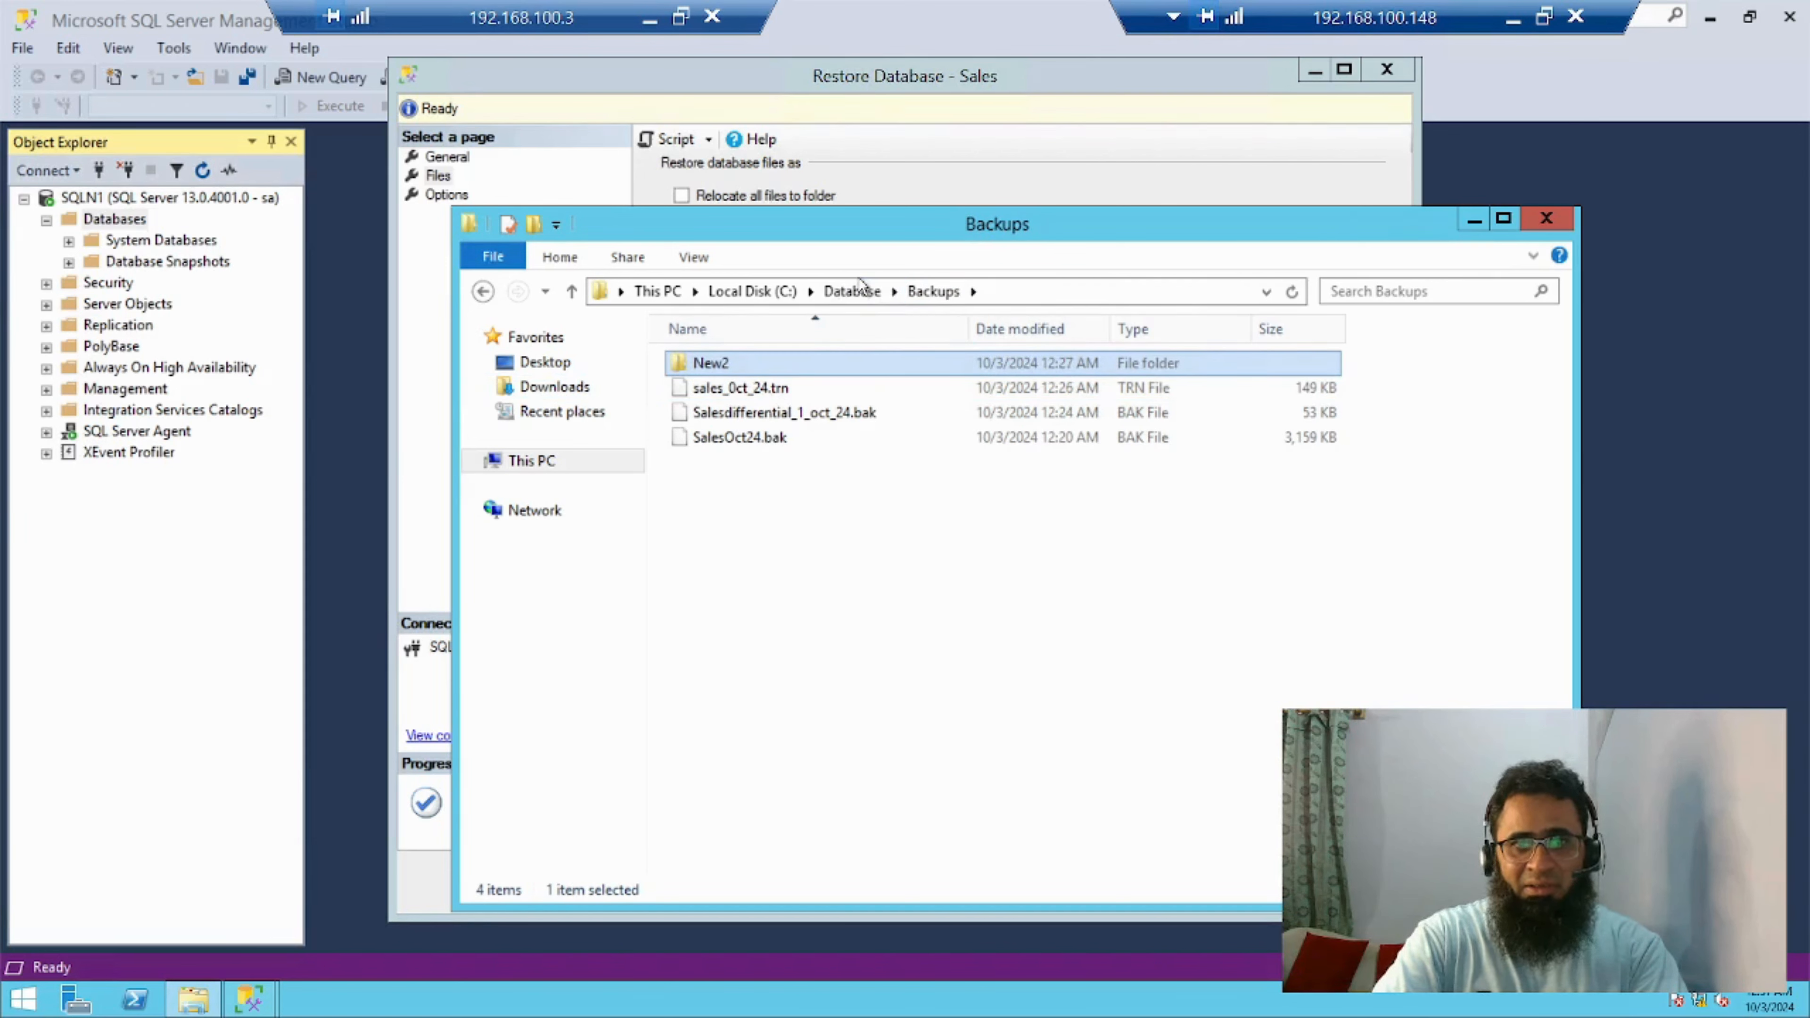
left_click(855, 292)
left_click(737, 554)
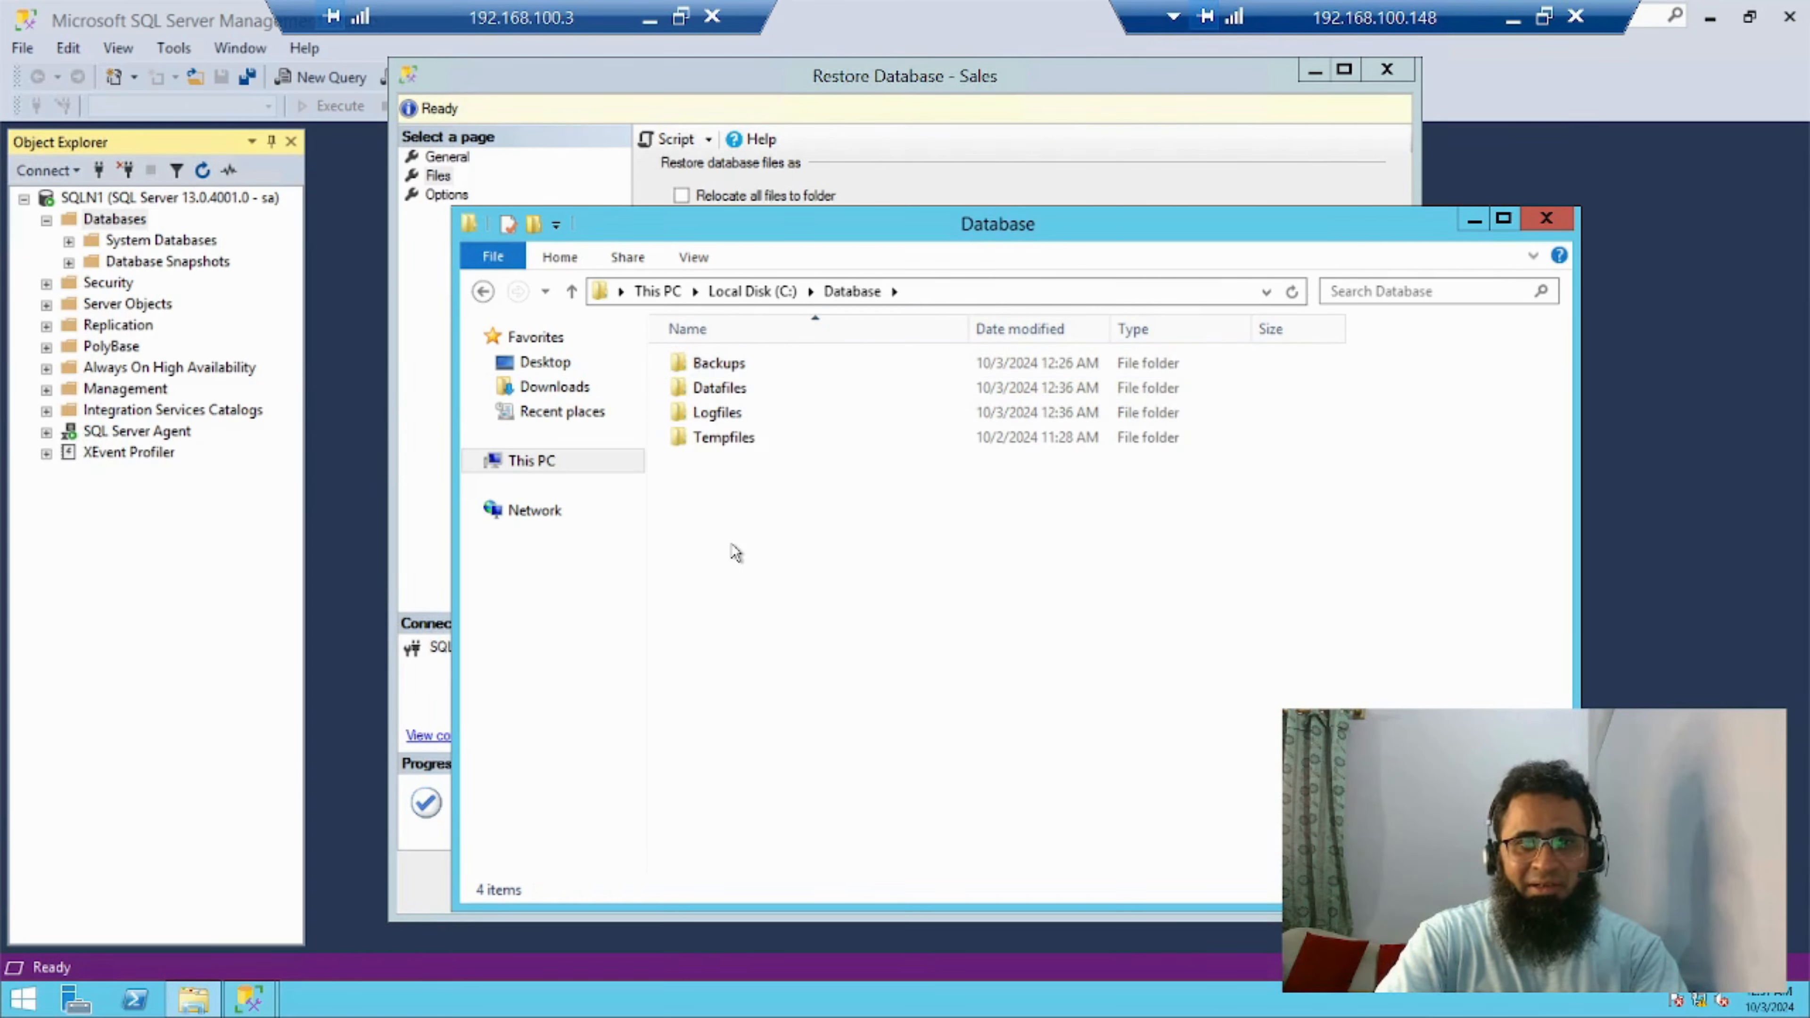
right_click(733, 546)
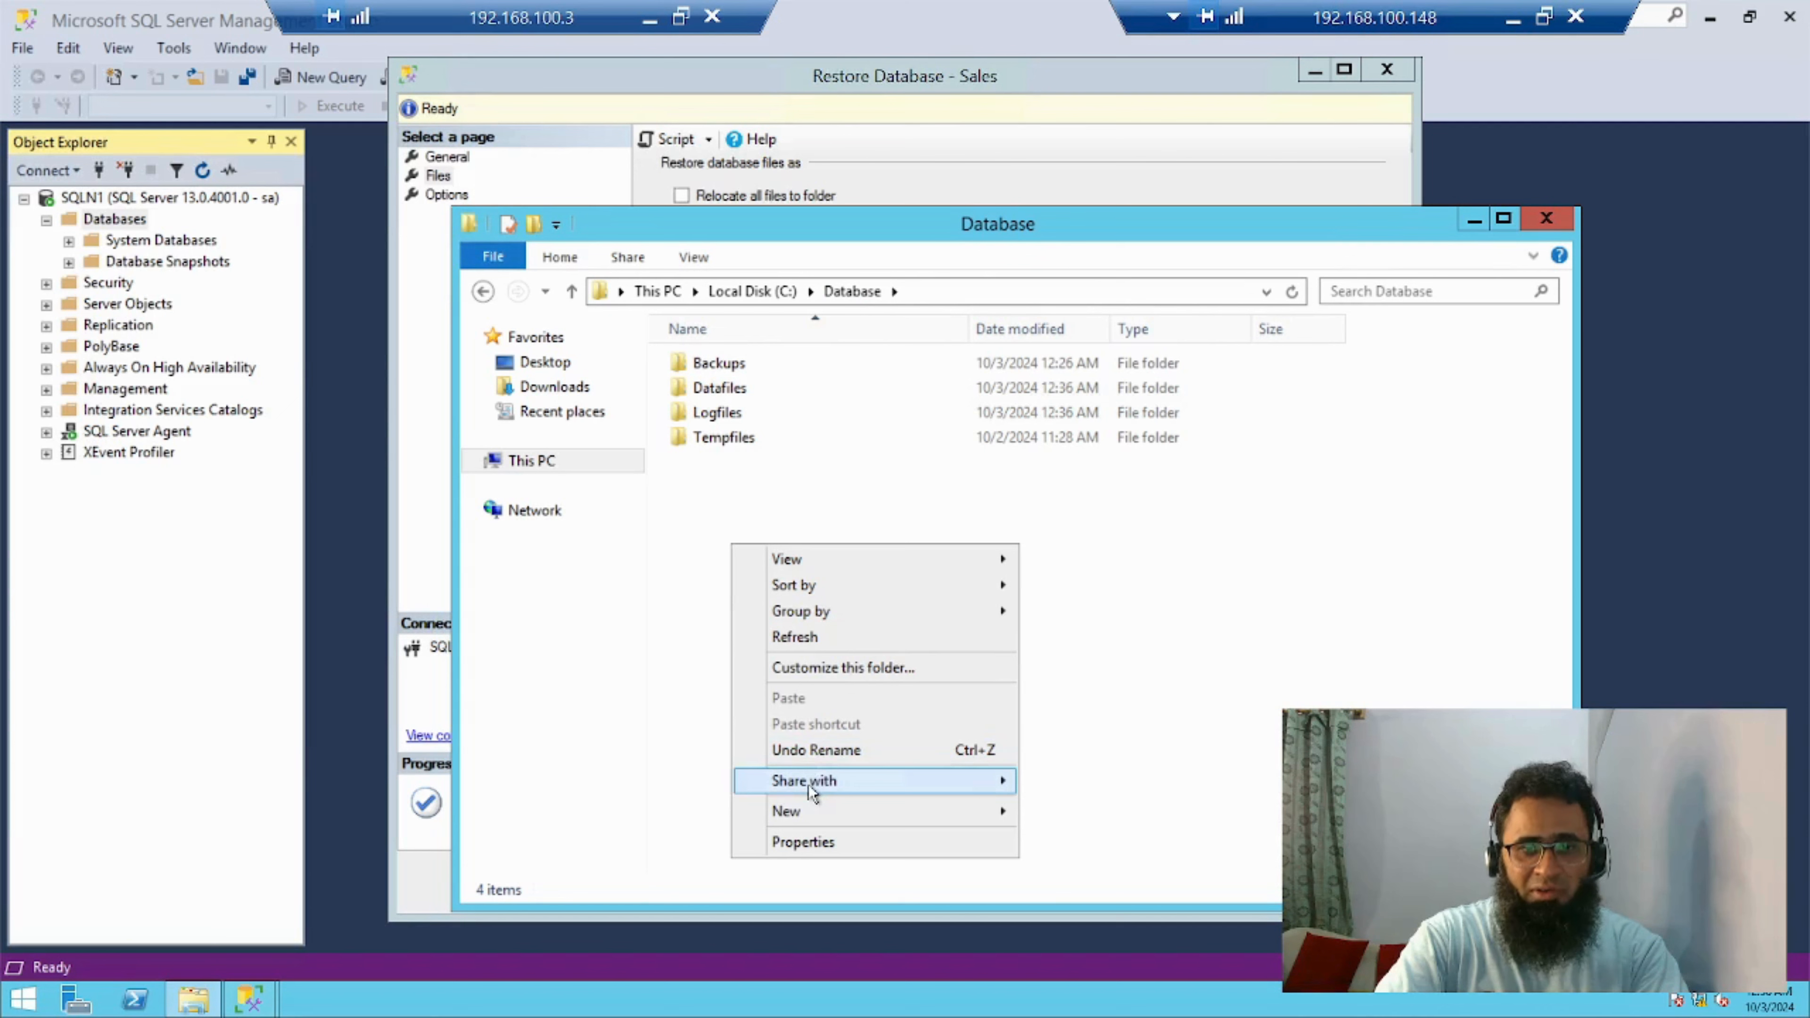
mouse_move(806, 825)
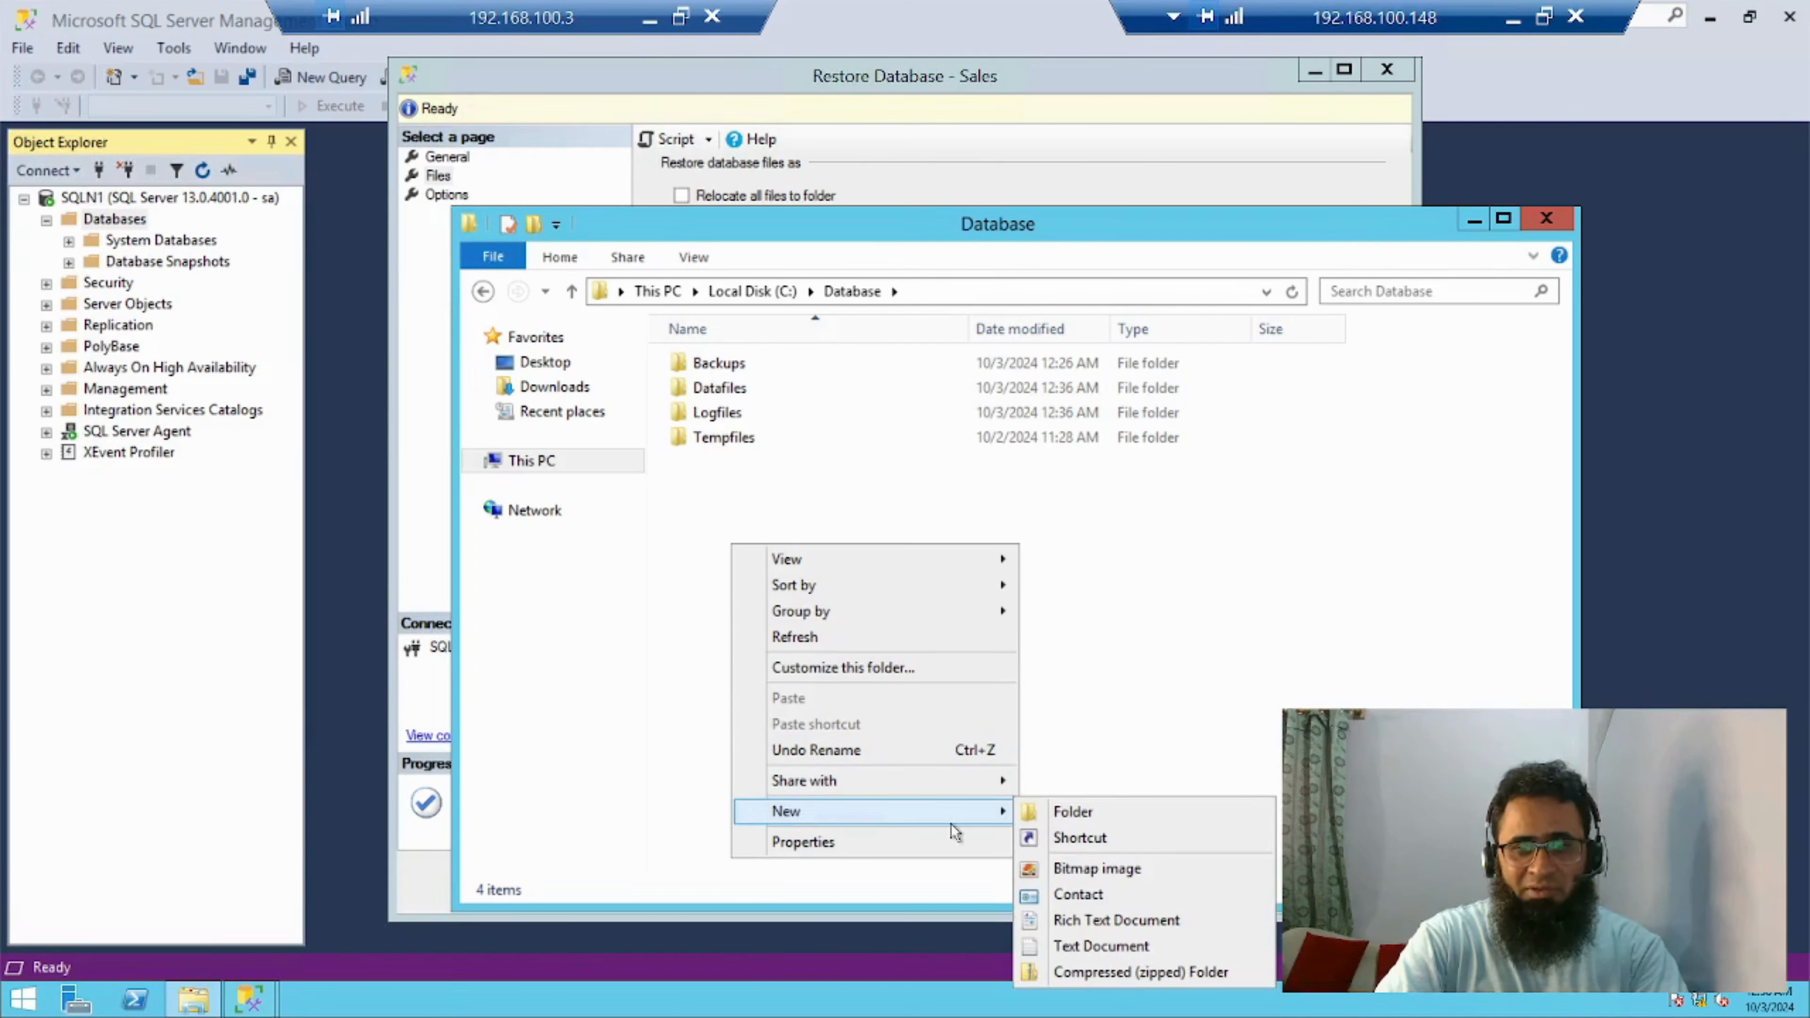
left_click(1078, 814)
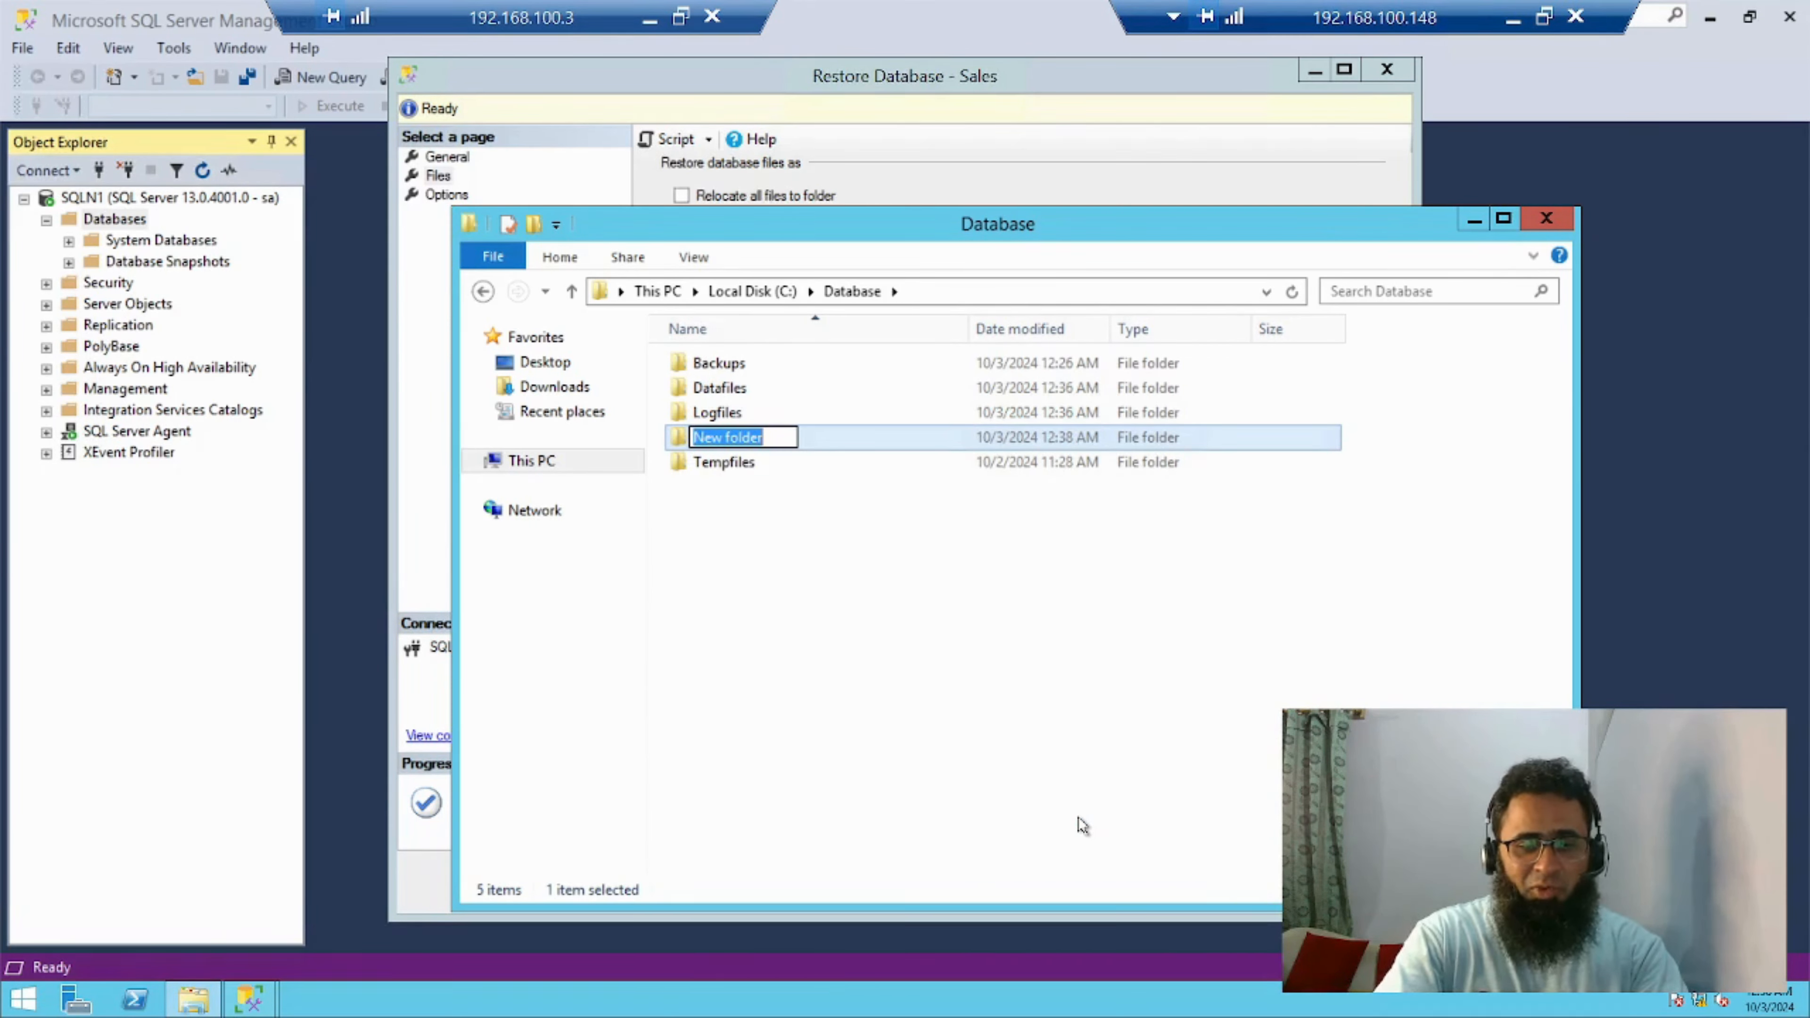
type("DB2")
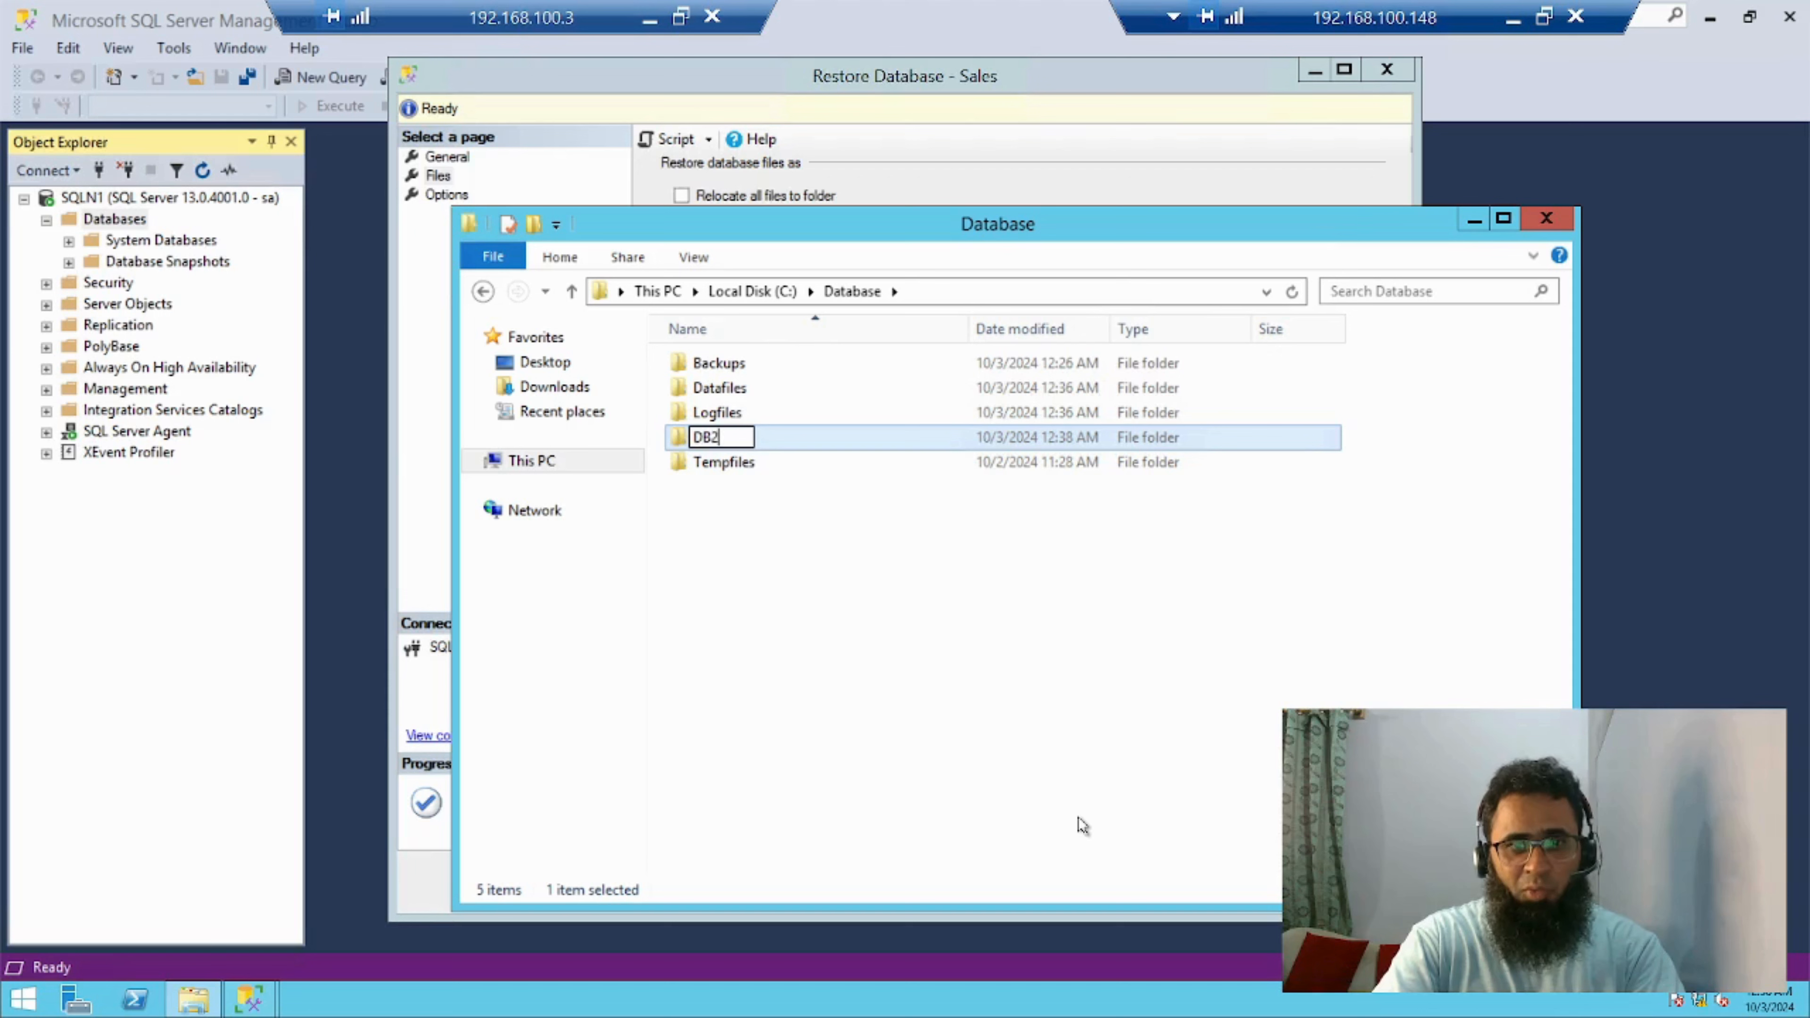
key("Return")
key("Return")
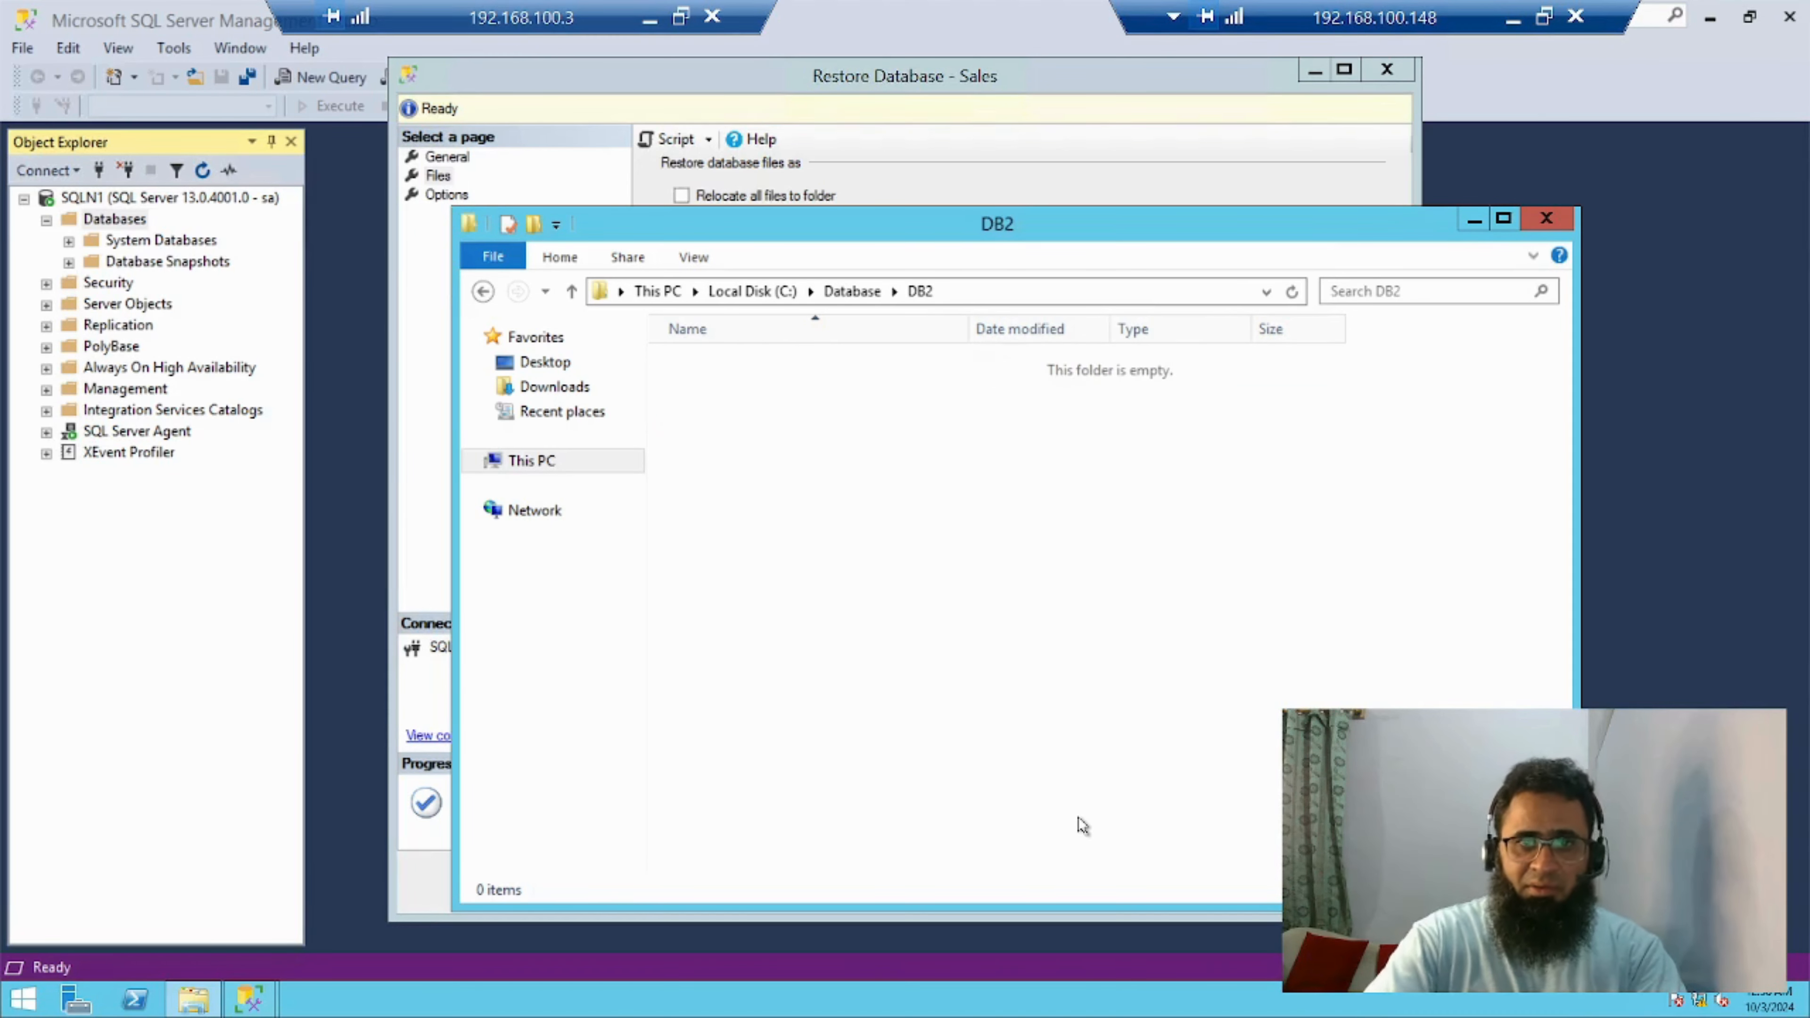
Copy the DB2 folder's path and, in the Sales restore, relocate all files with the data file folder set to C:\Database\DB2
left_click(982, 292)
key("ctrl+c")
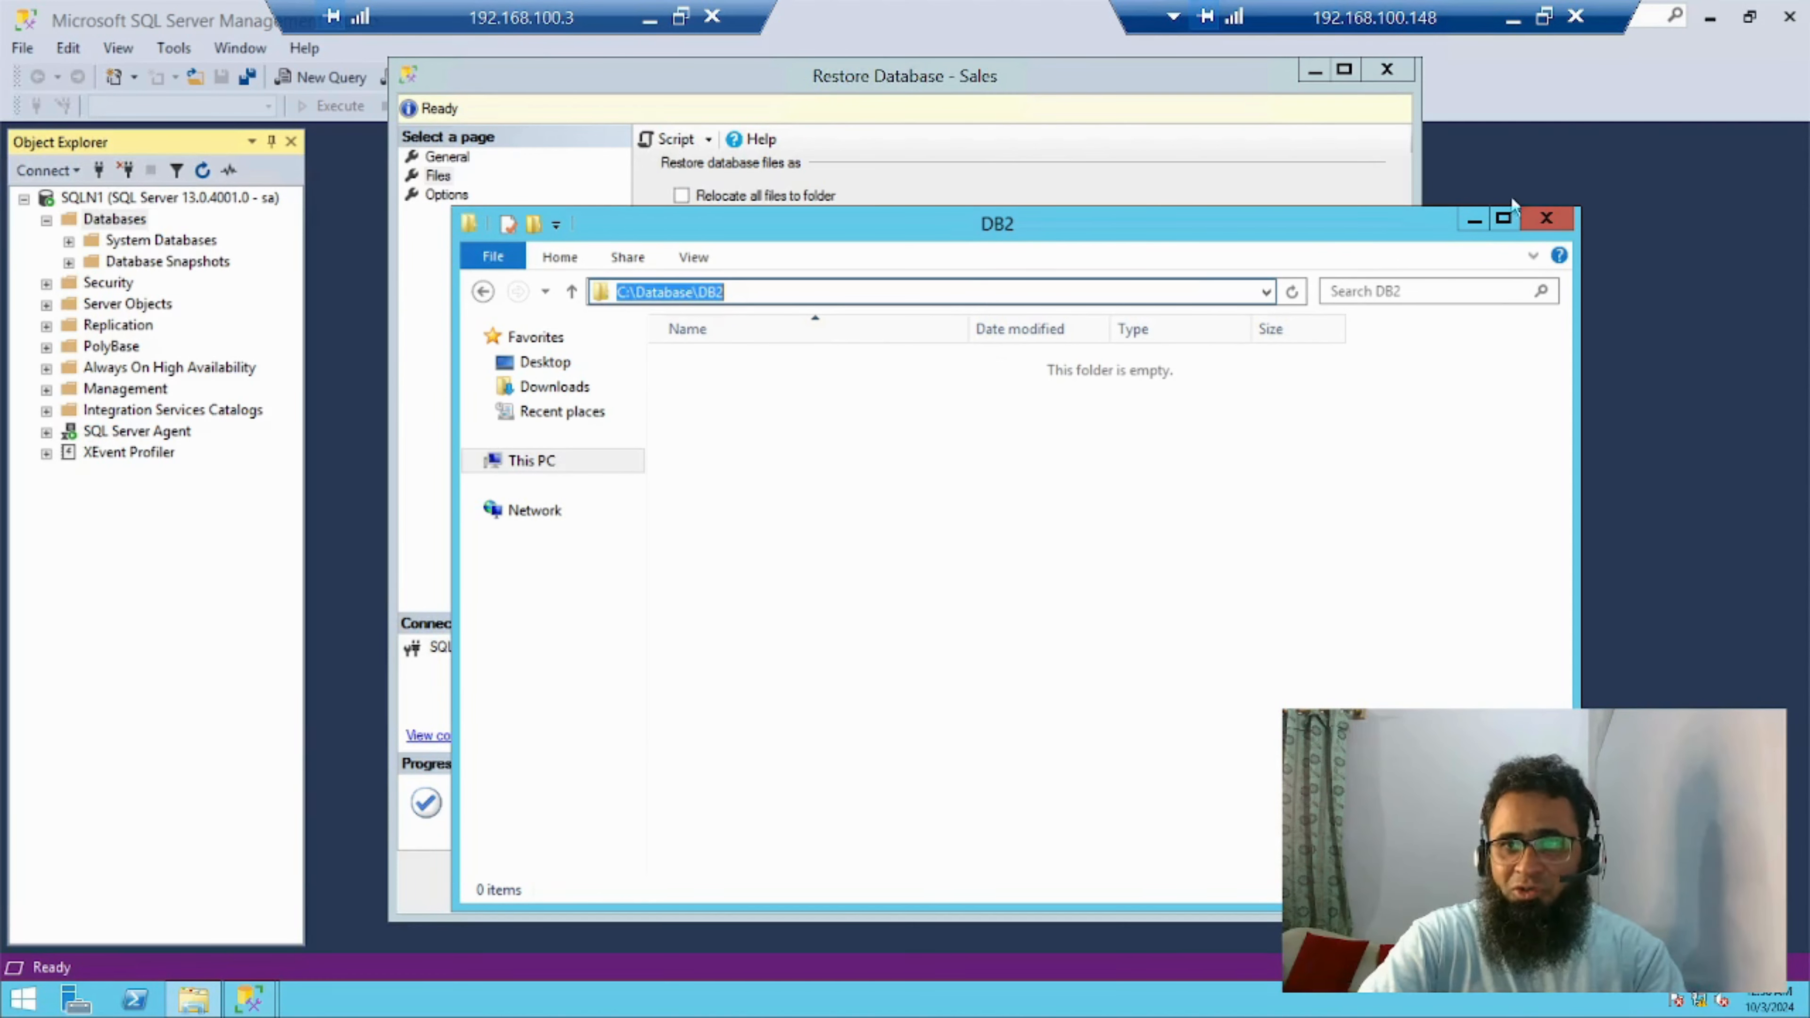
left_click(1474, 228)
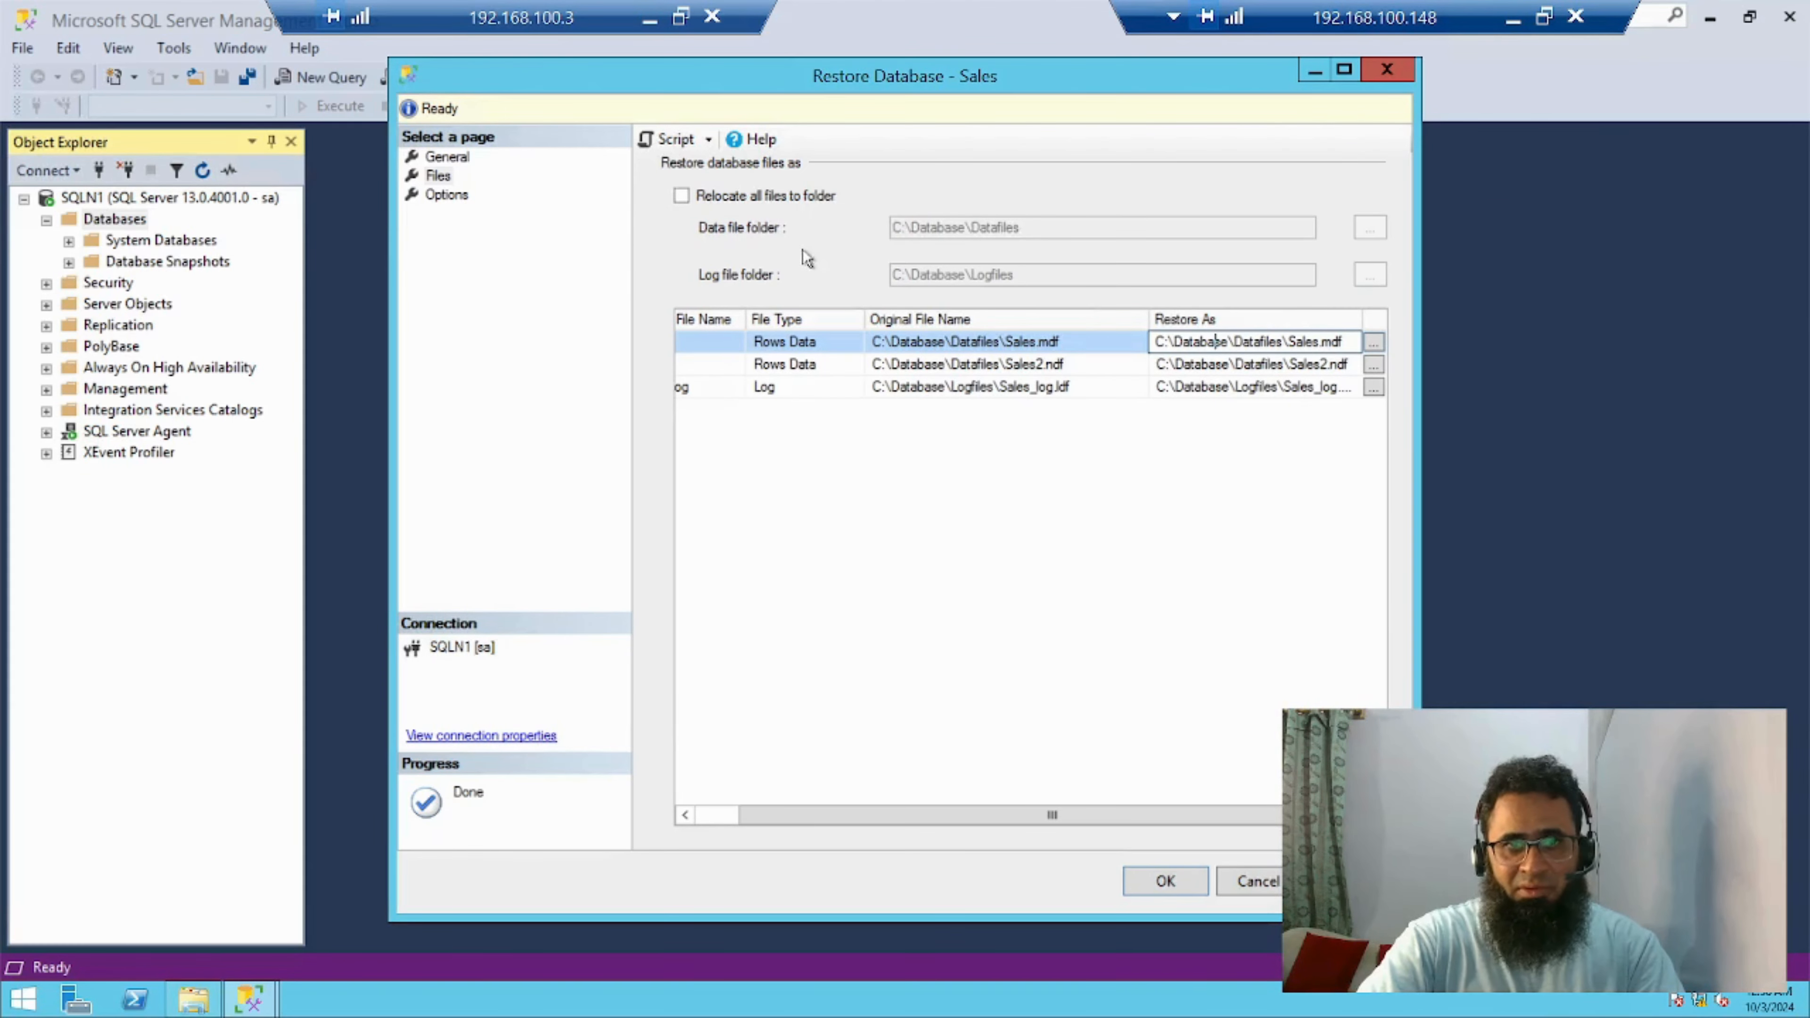
left_click(722, 203)
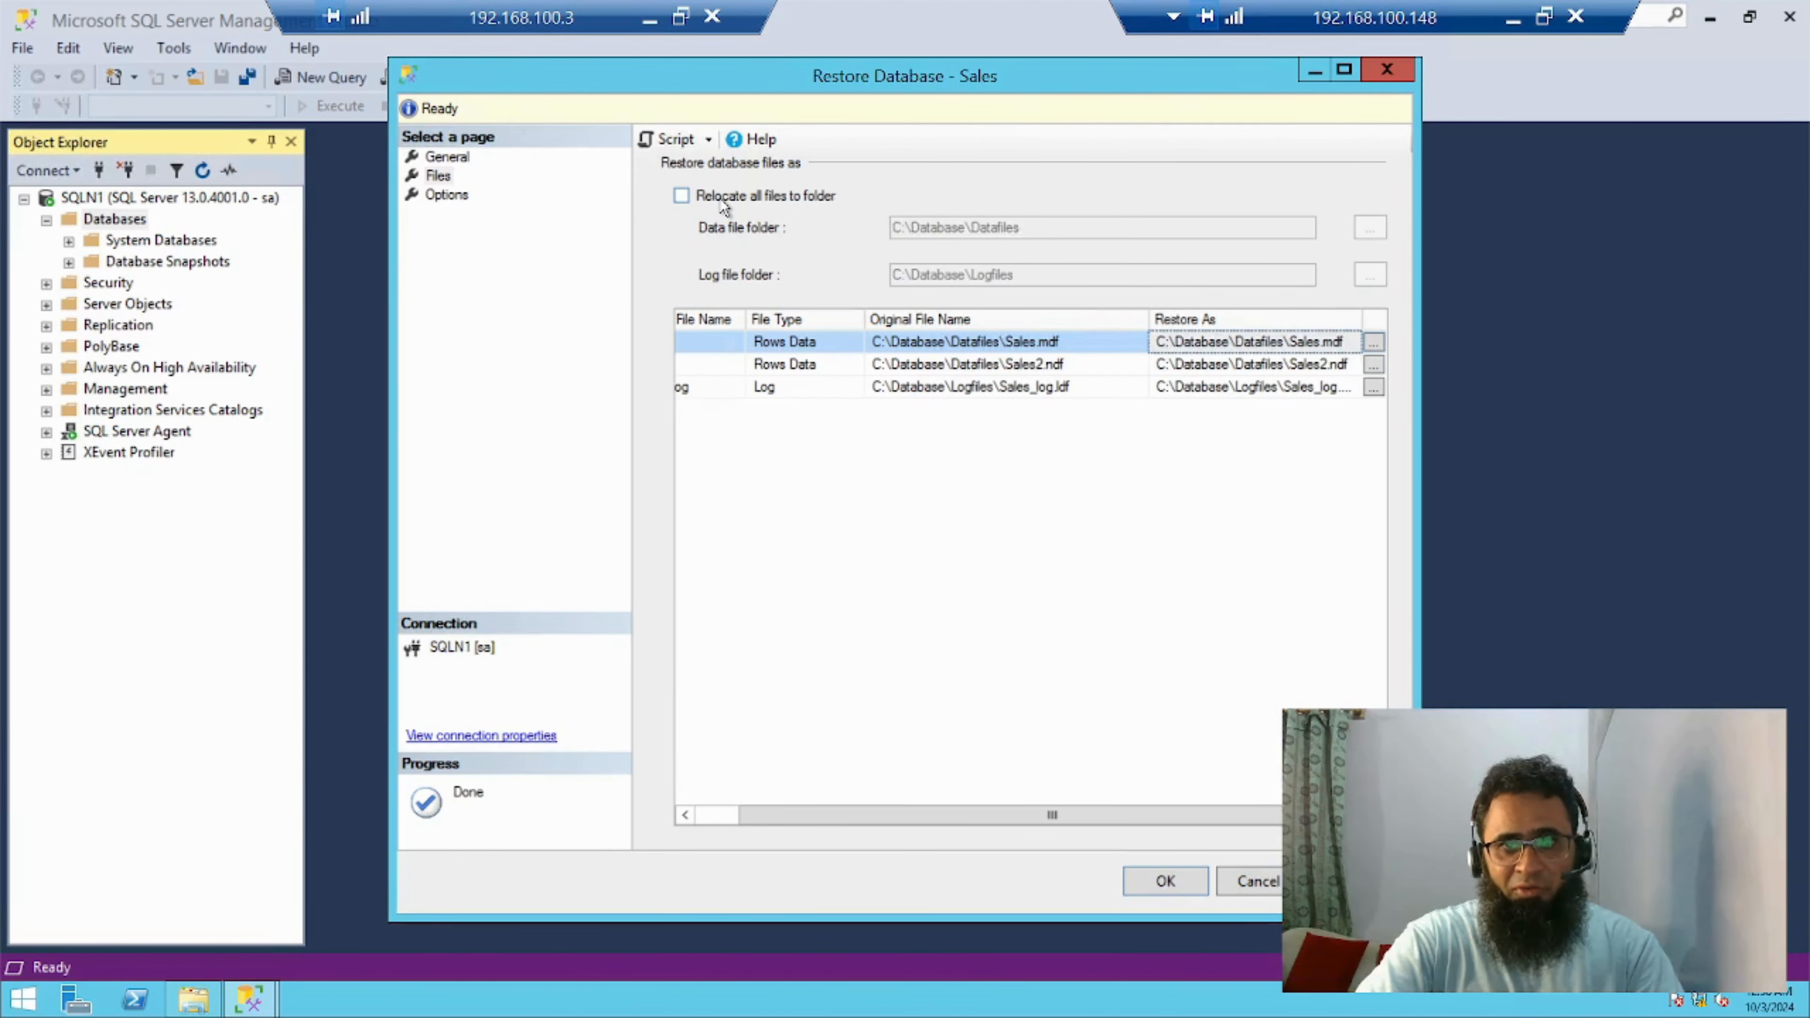
left_click_drag(1052, 230, 739, 225)
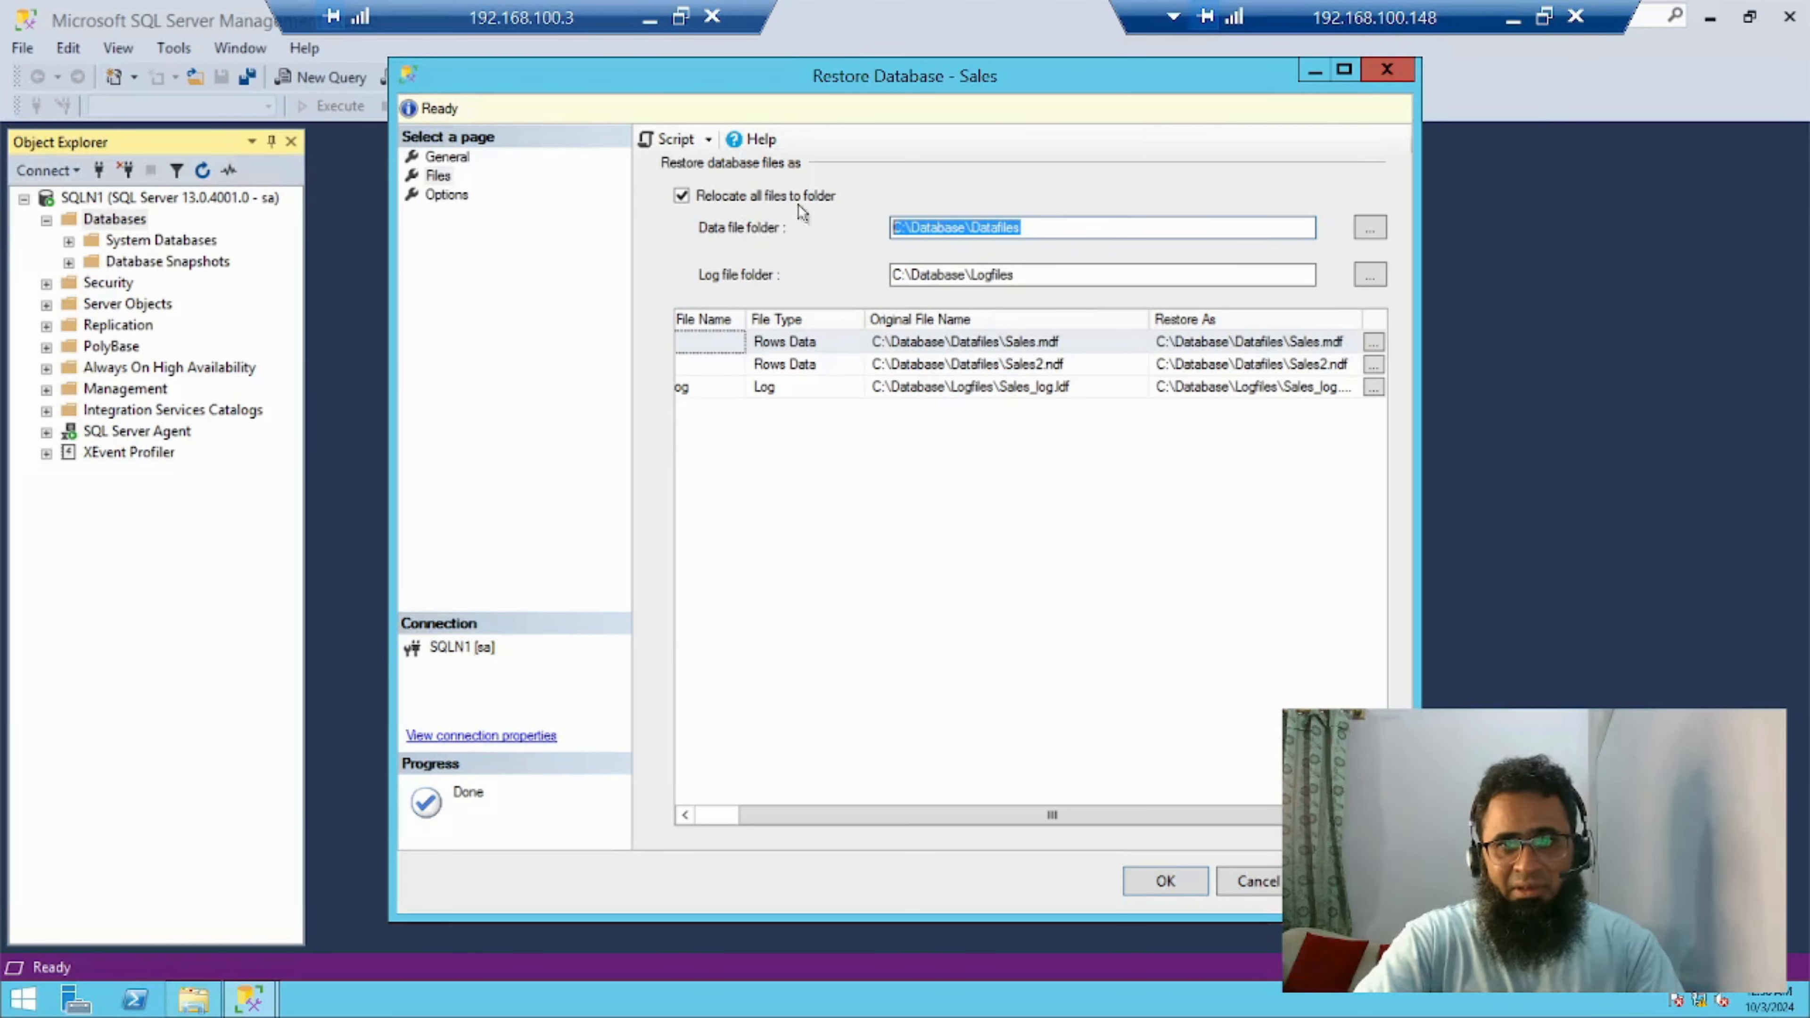
key("ctrl+v")
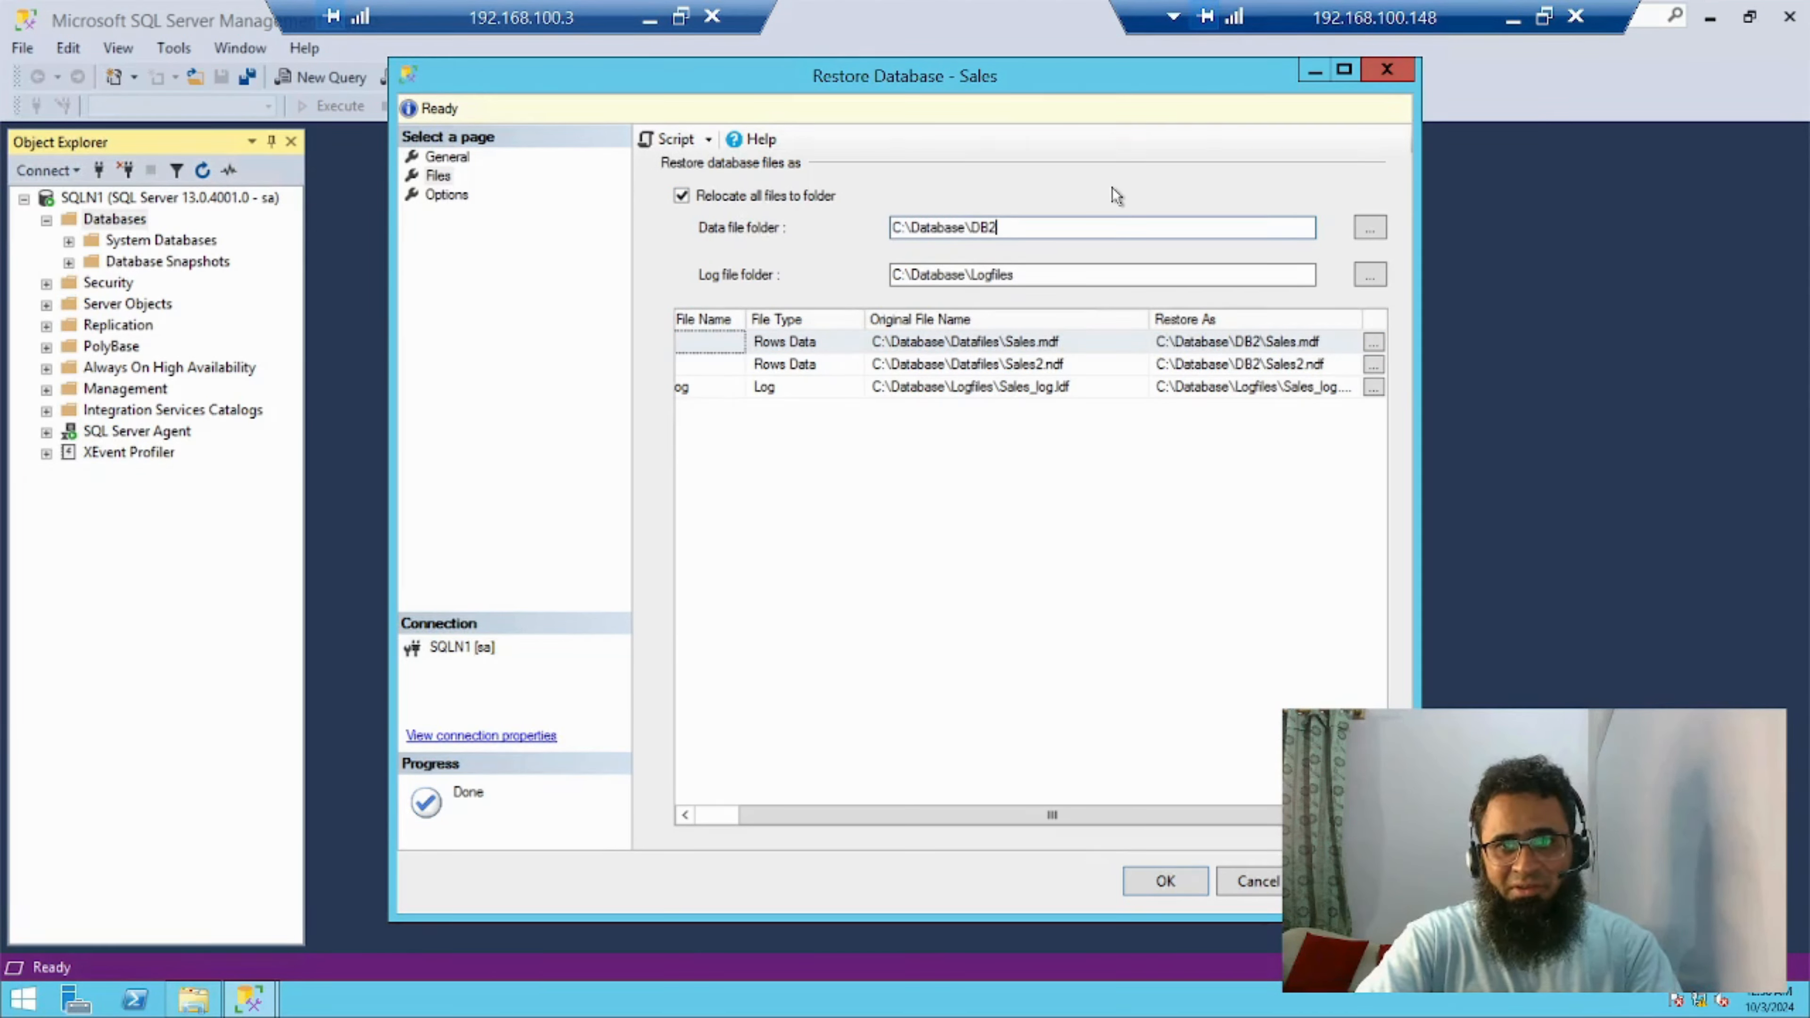
Set the log file folder to C:\Database\DB2 and check the Restore As paths of the data and log files
left_click(1054, 277)
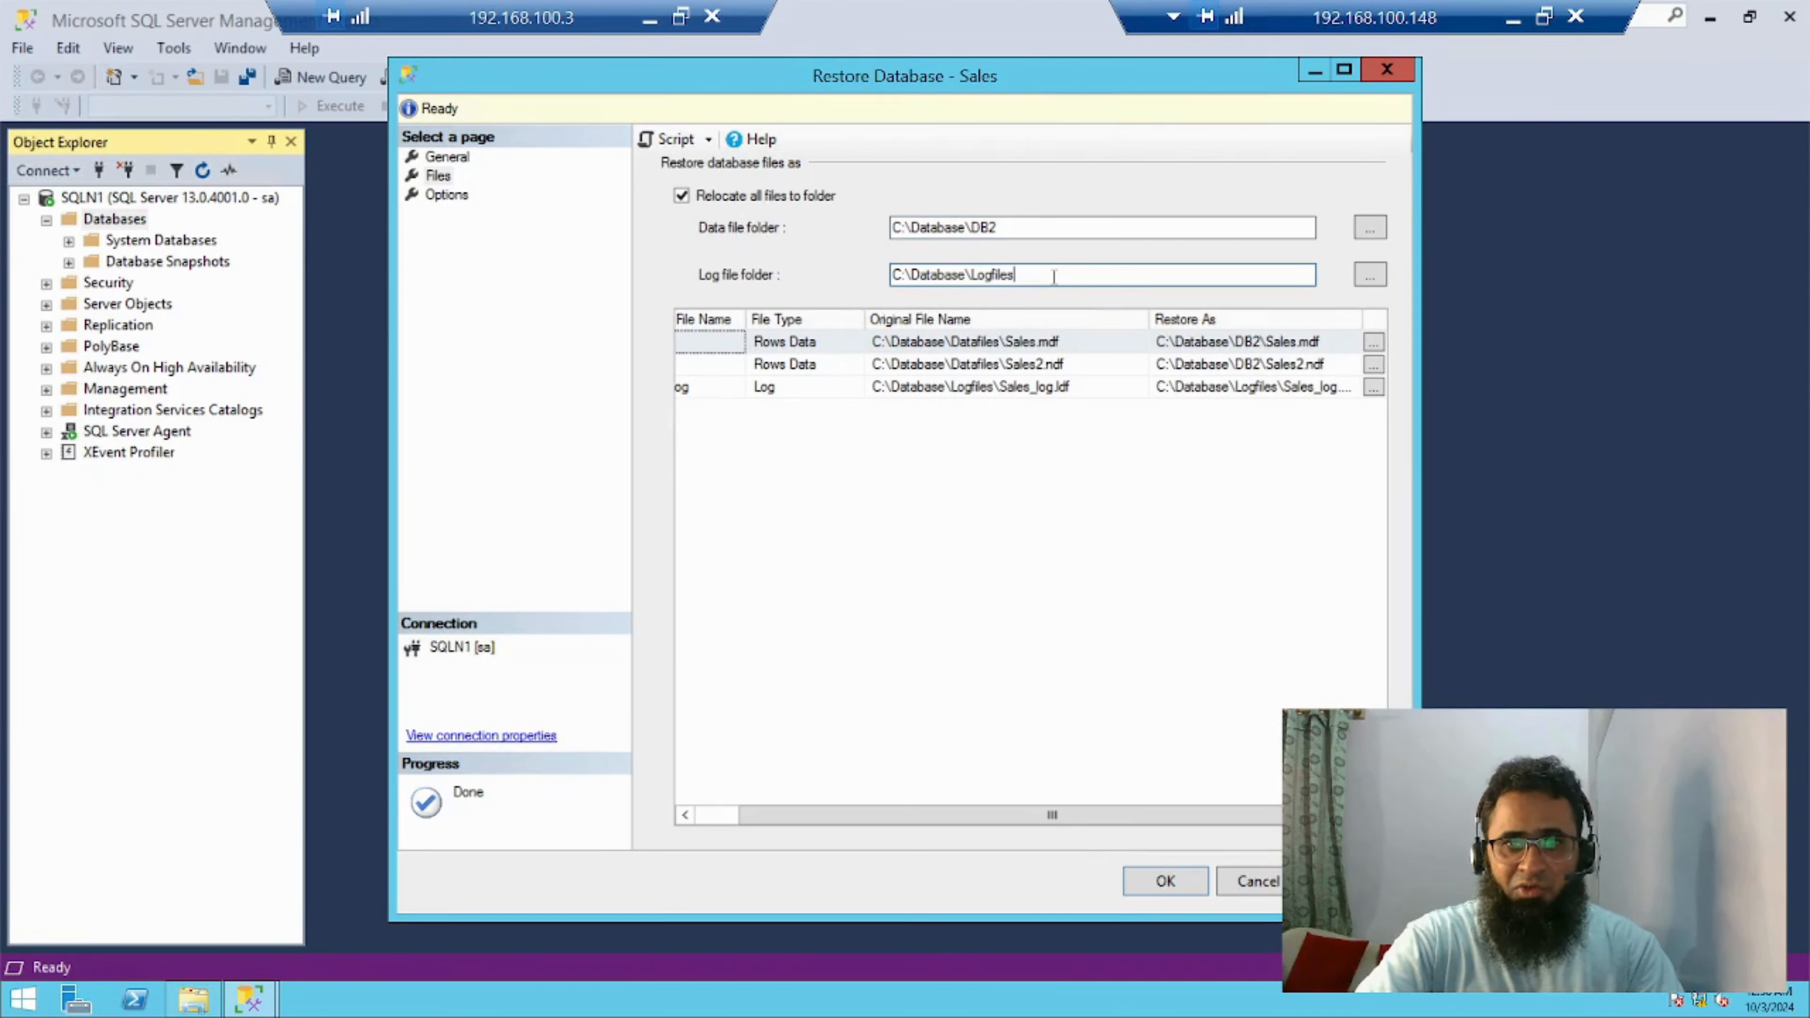
left_click_drag(1039, 277, 871, 284)
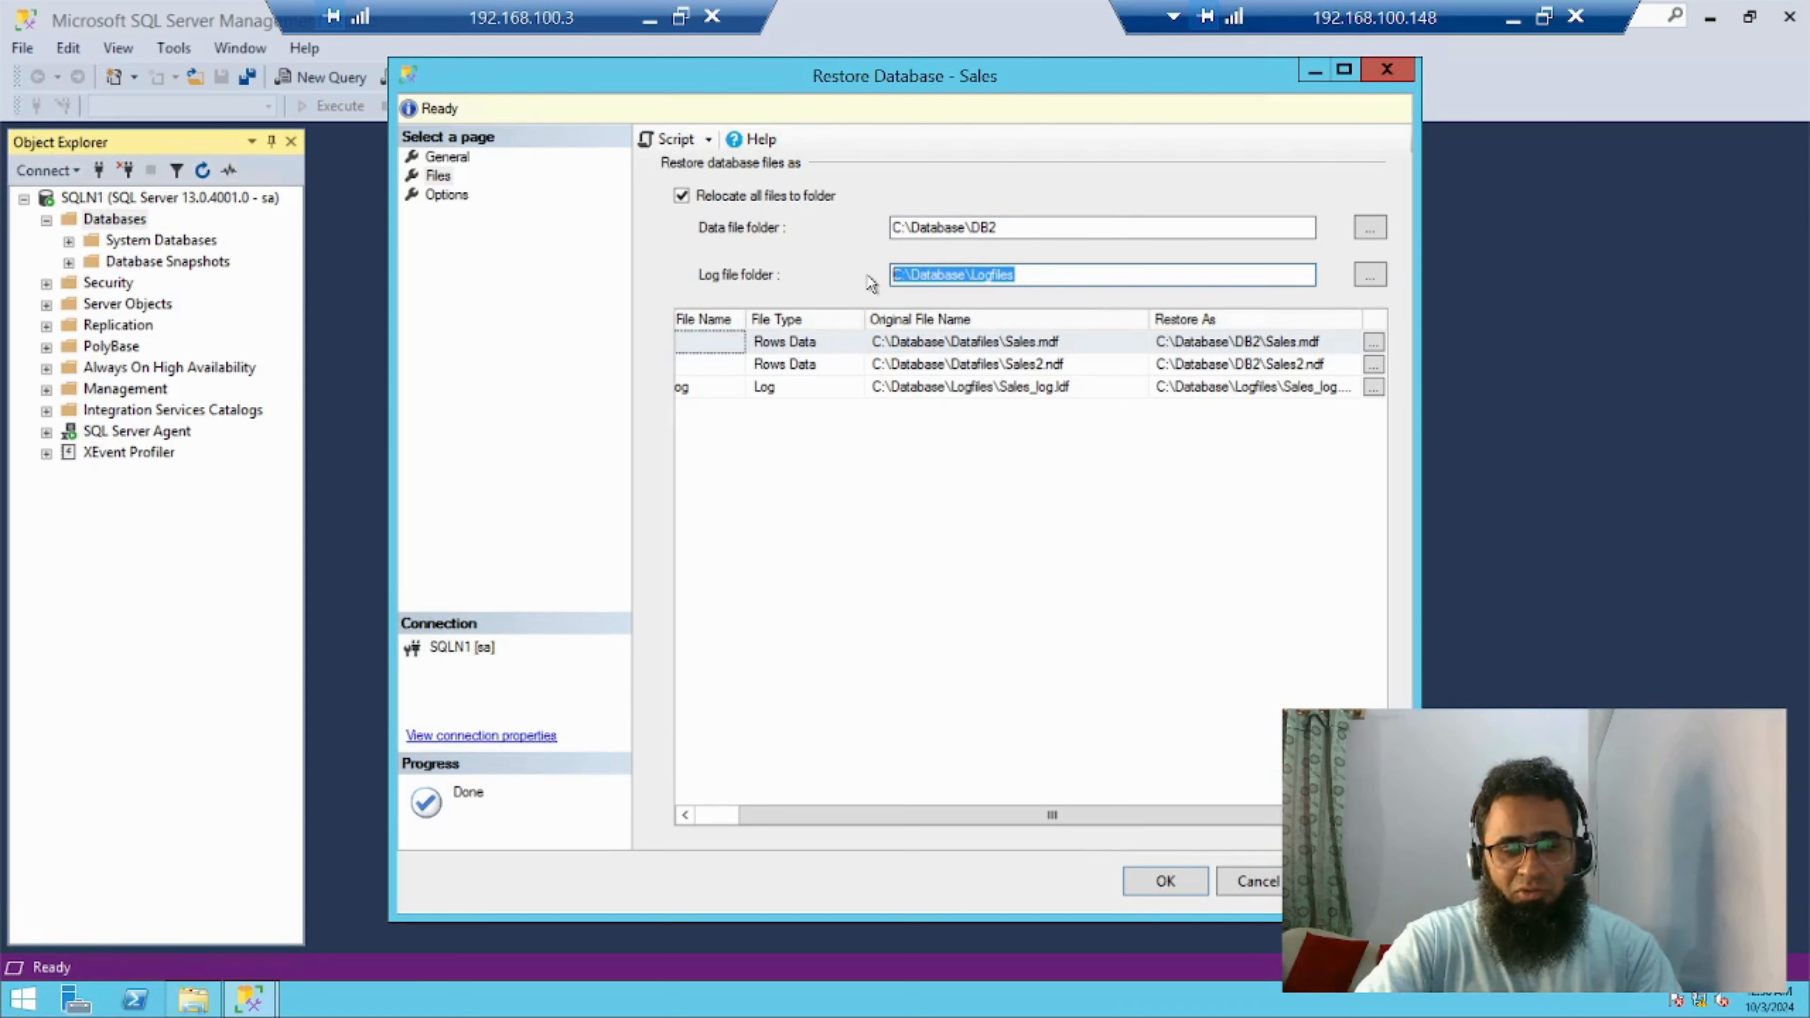
key("ctrl+v")
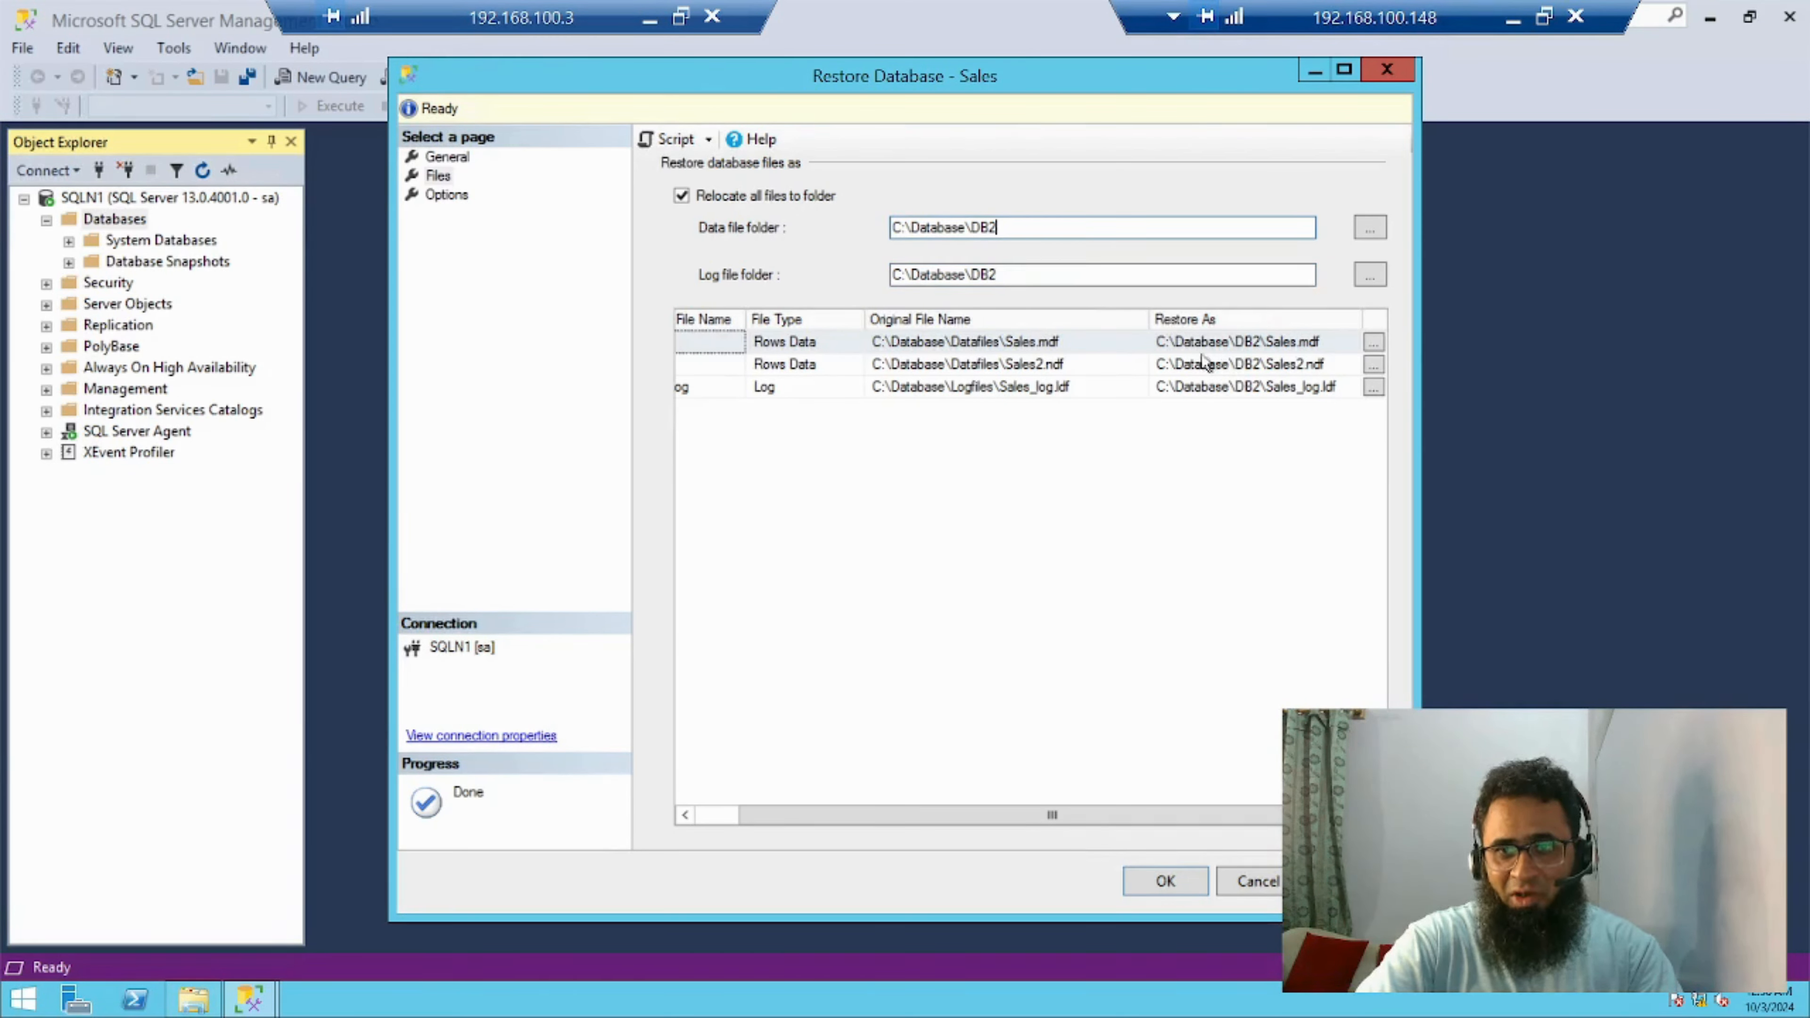
left_click(1258, 340)
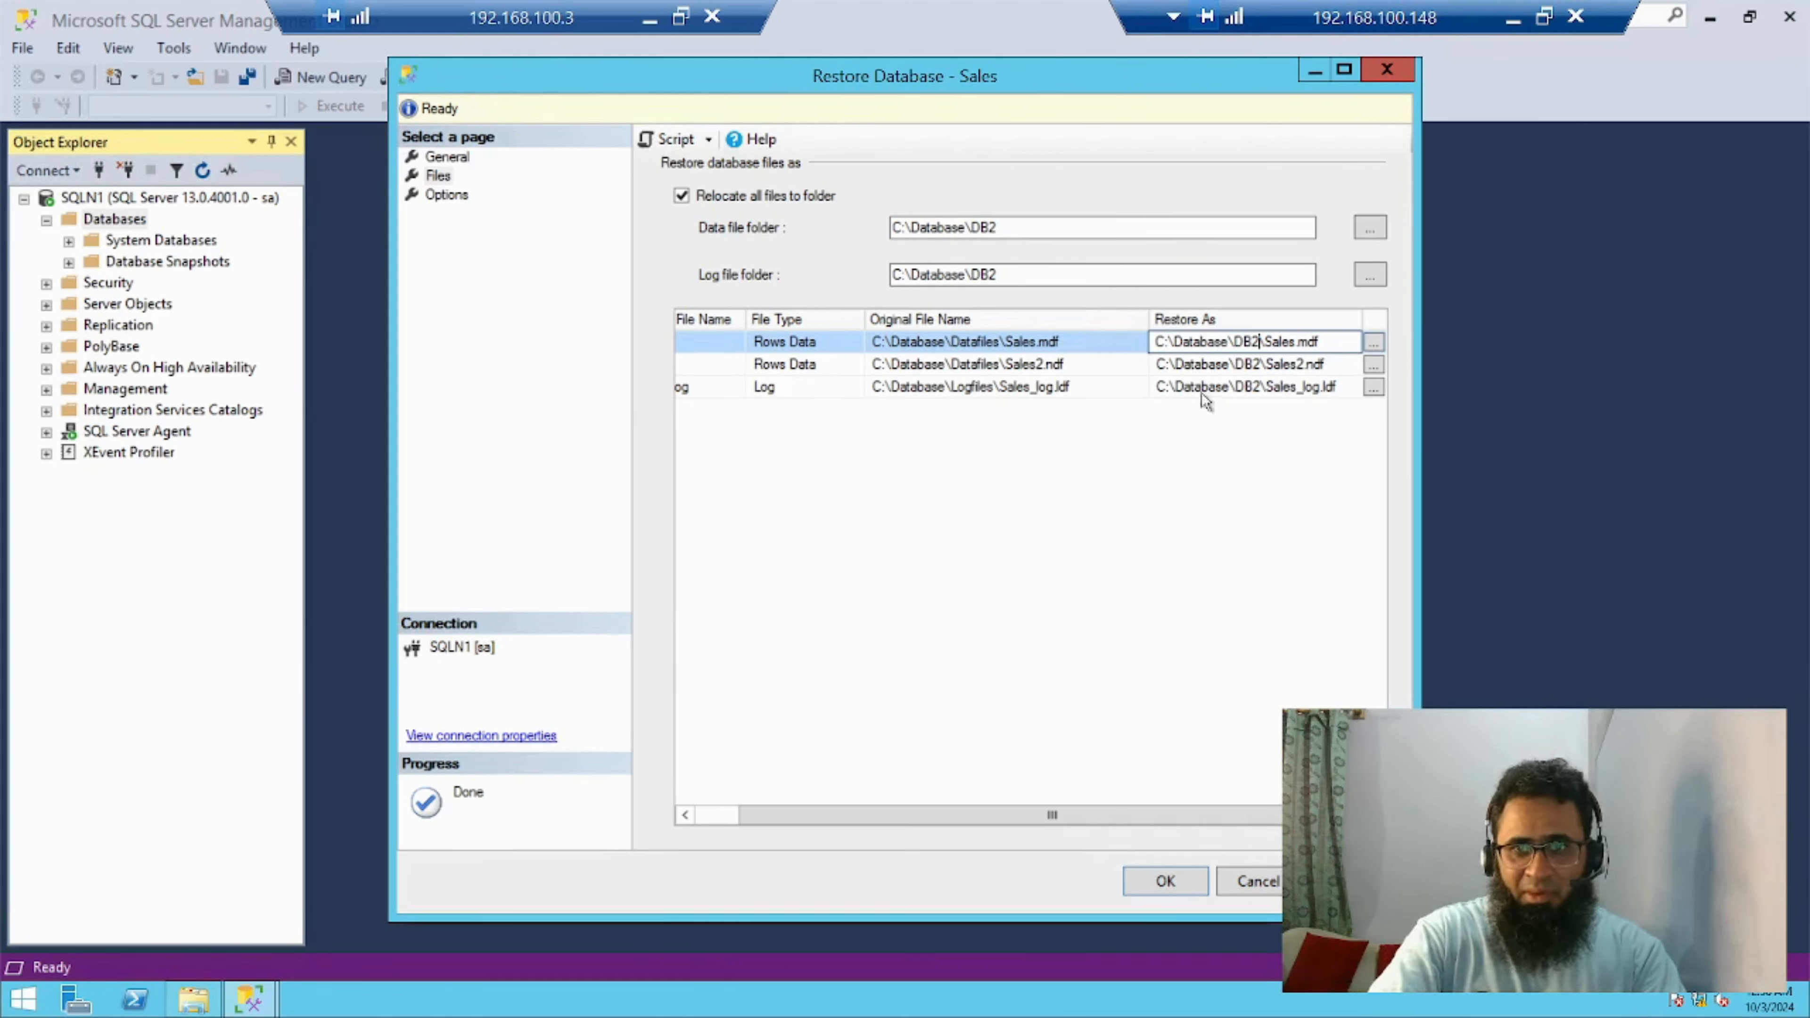
left_click(1253, 387)
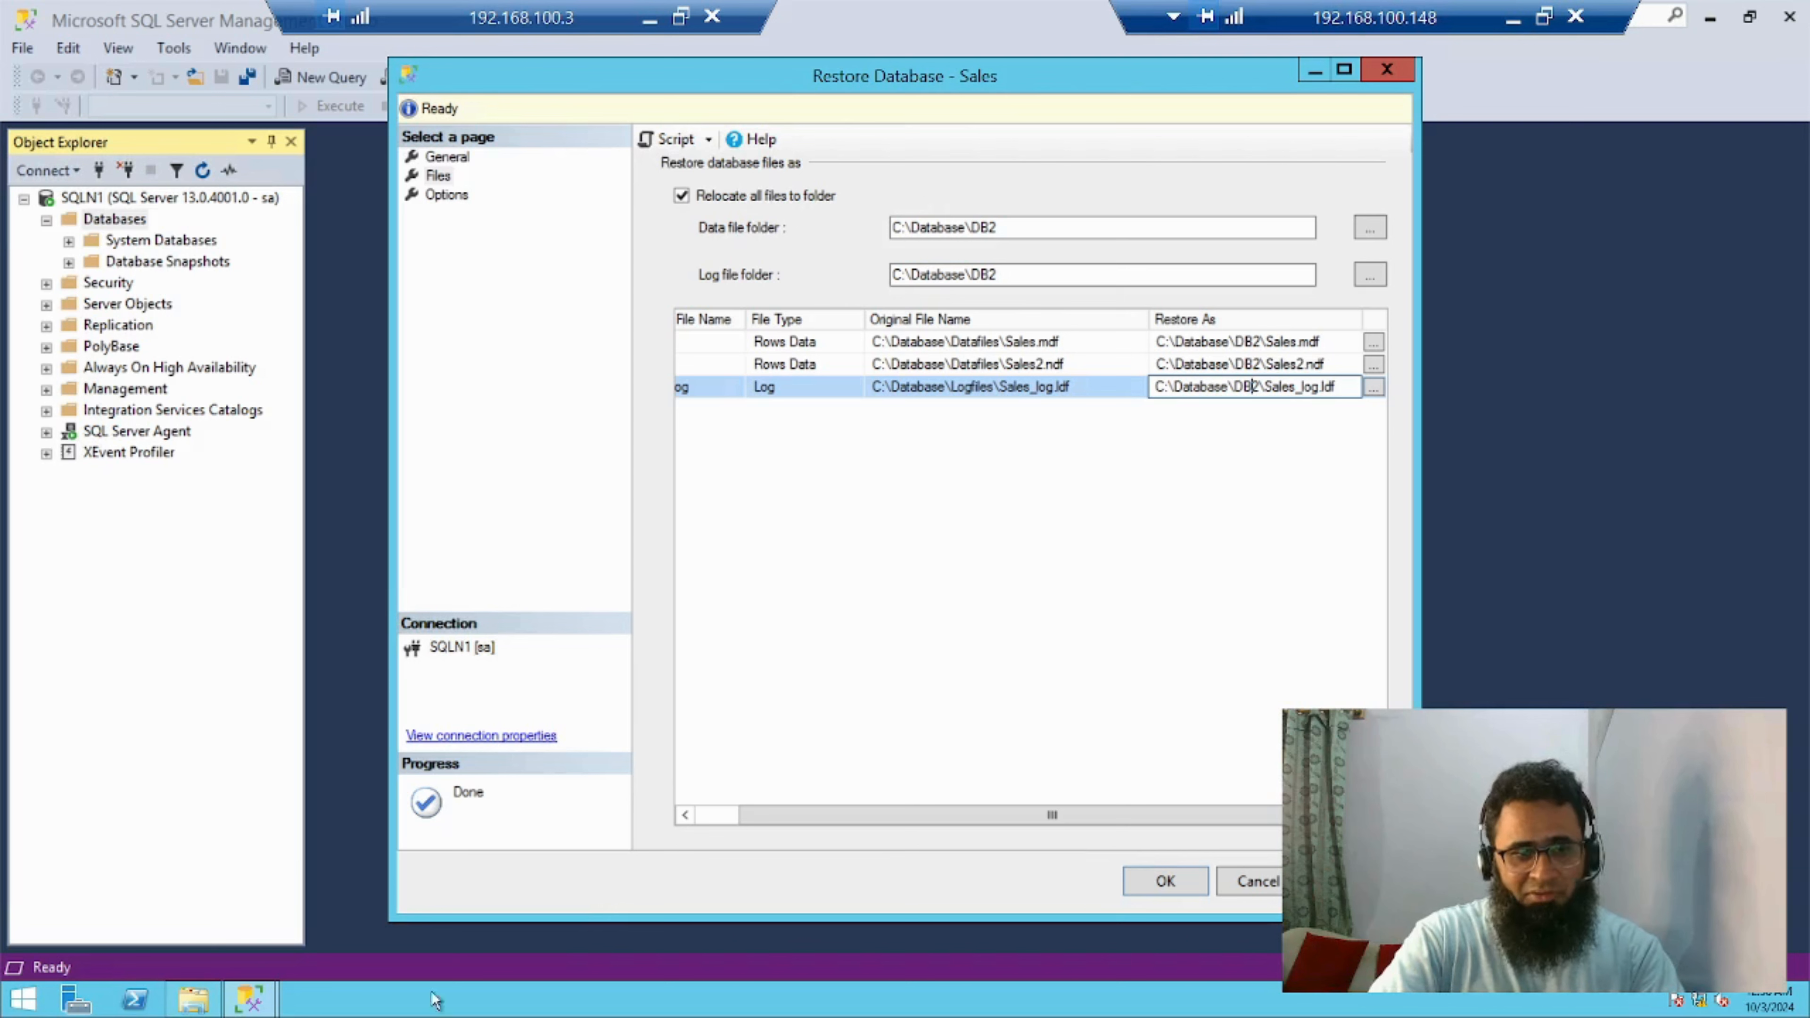
Switch to File Explorer and create a folder named logfile inside C:\Database\DB2
left_click(192, 998)
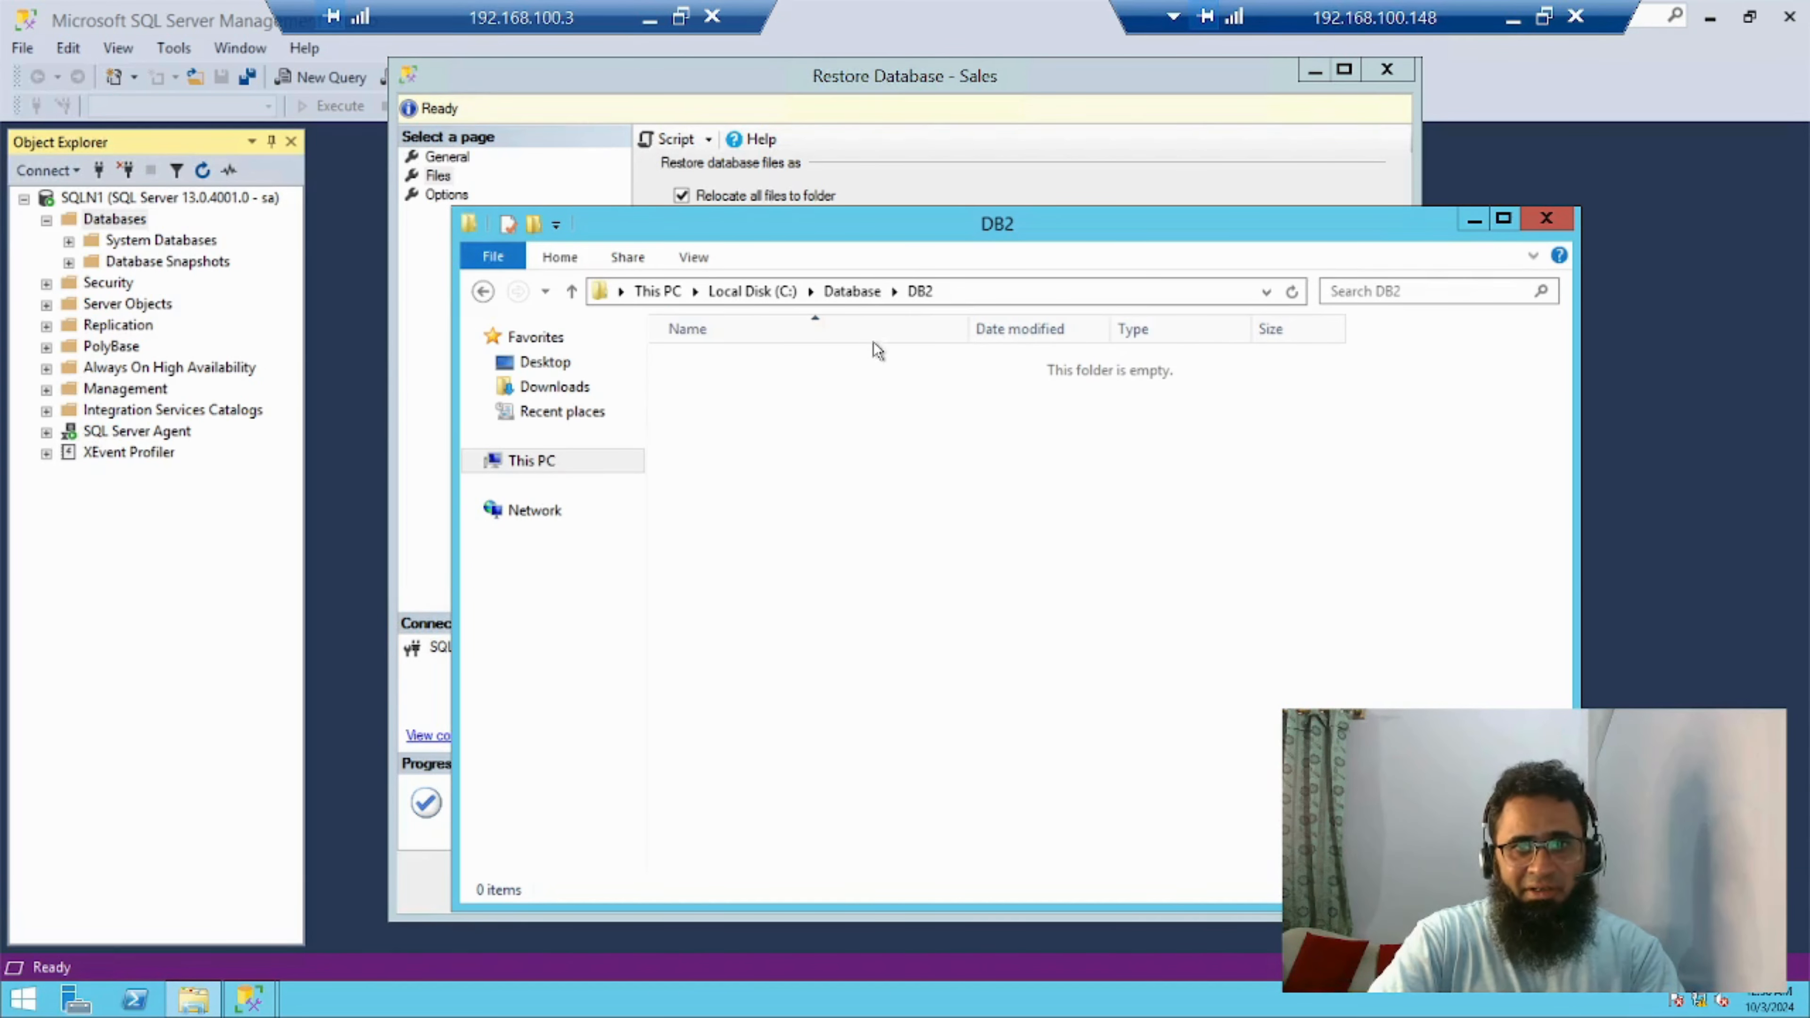
right_click(809, 490)
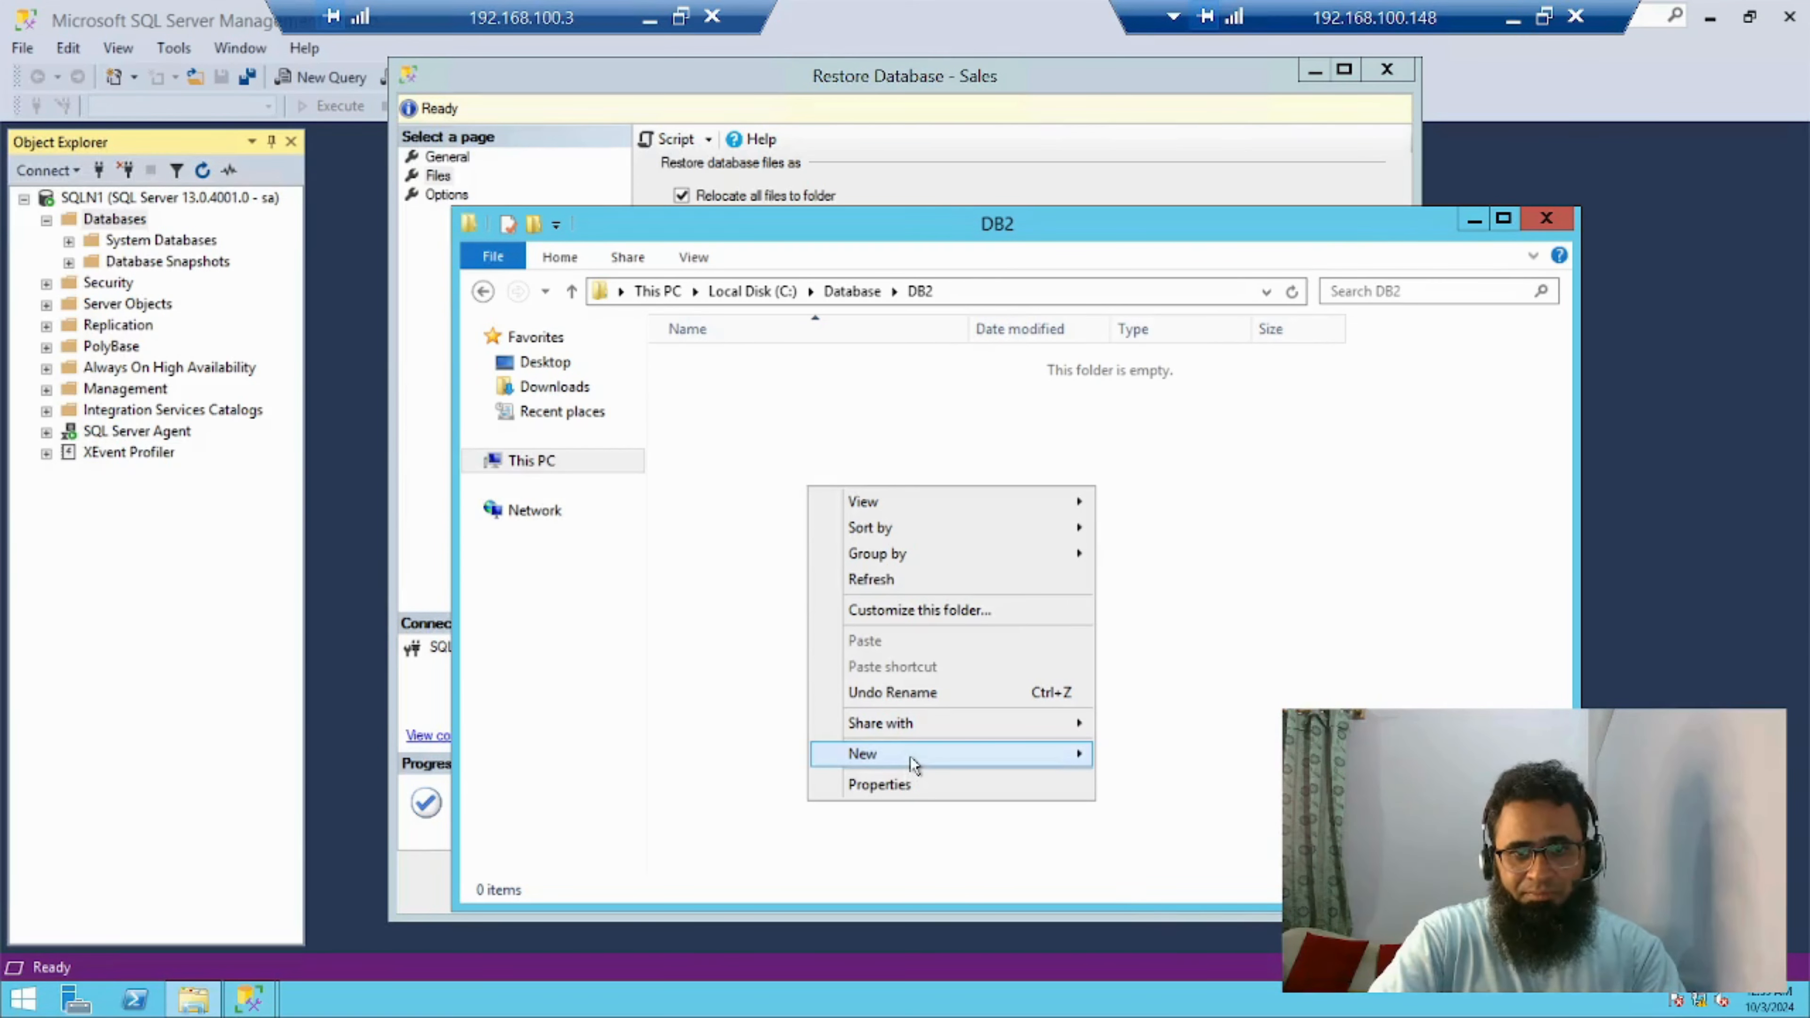
mouse_move(913, 764)
left_click(1141, 758)
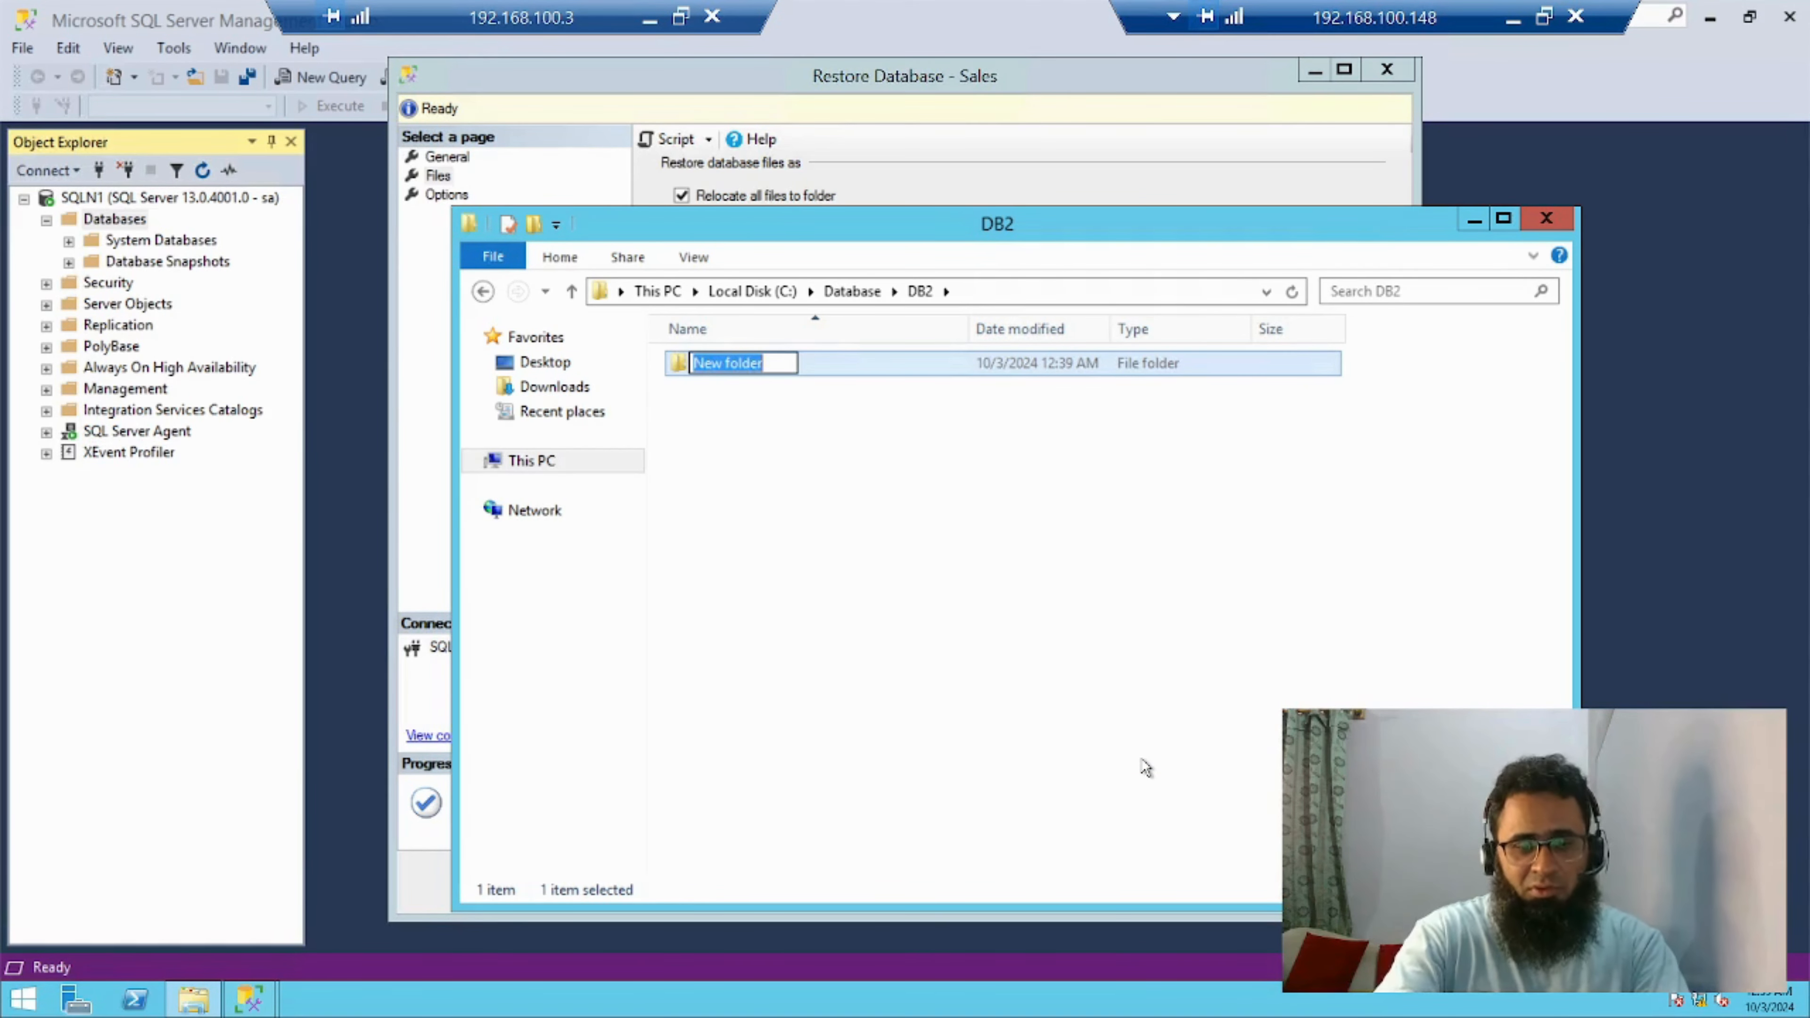
type("logfile")
key("Return")
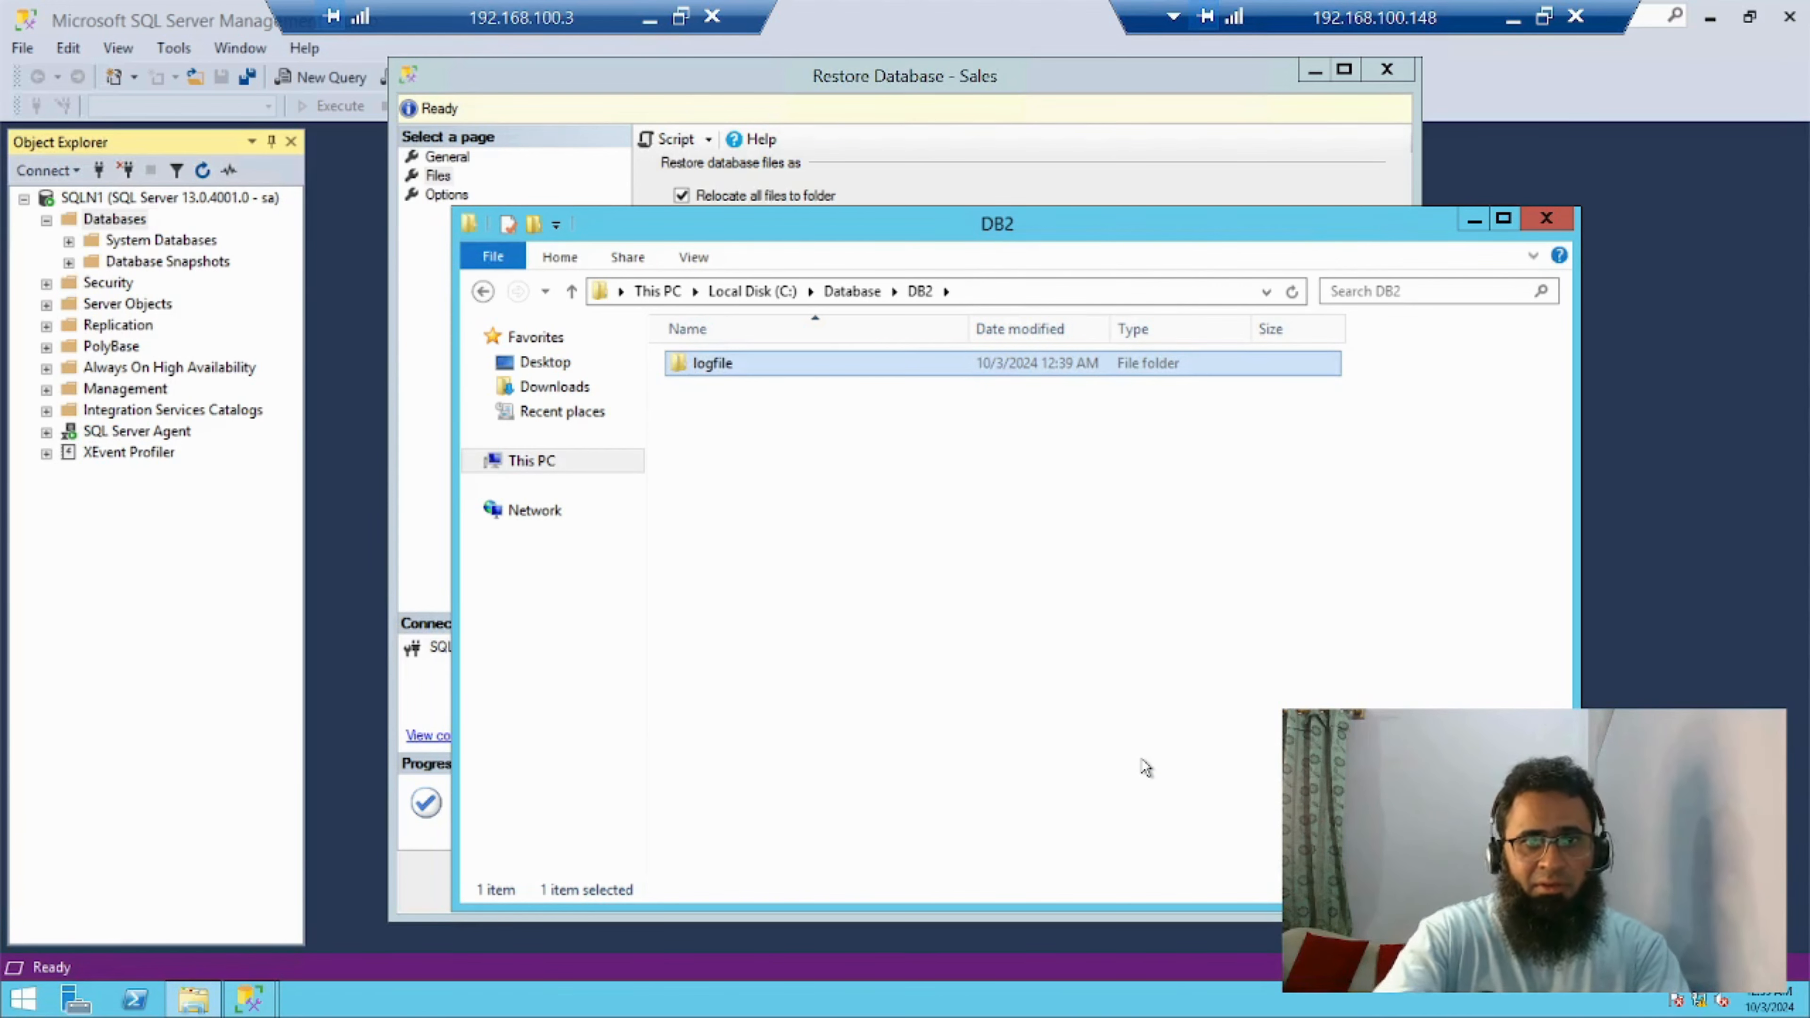
Copy the logfile folder's path and use C:\Database\DB2\logfile as the folder in the Sales_log file's Restore As path
left_click(762, 360)
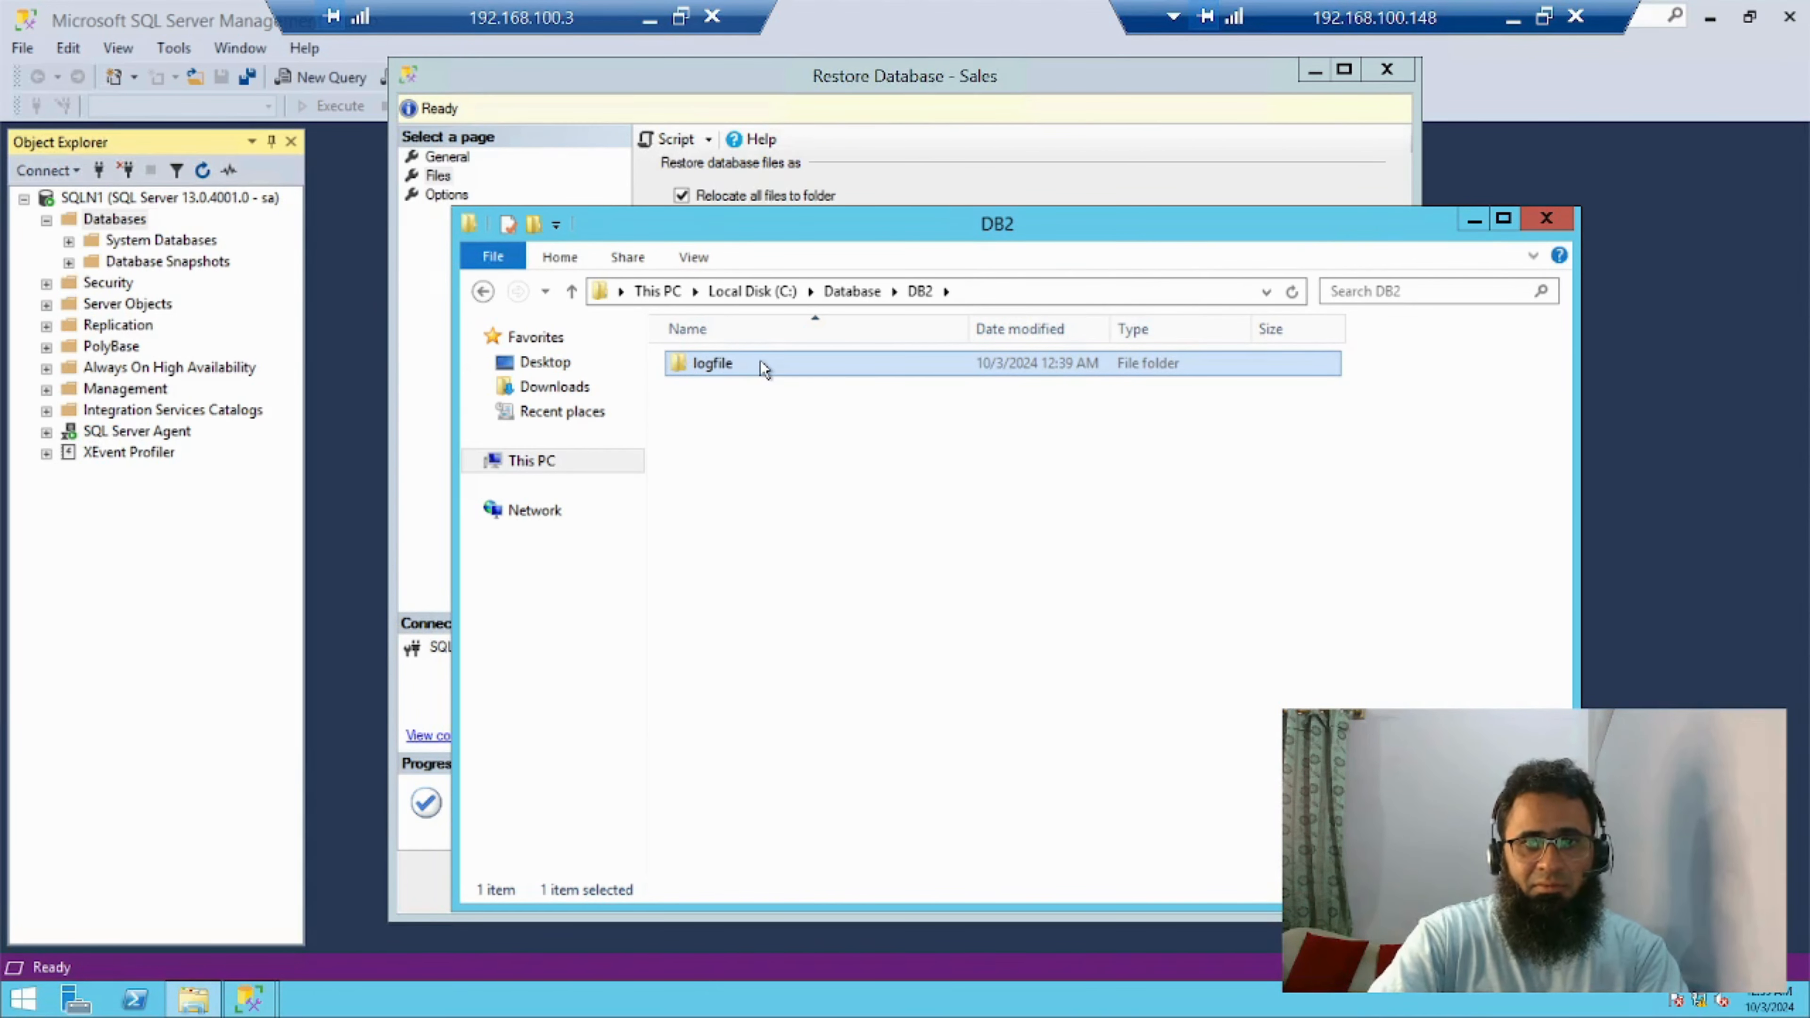
double_click(820, 355)
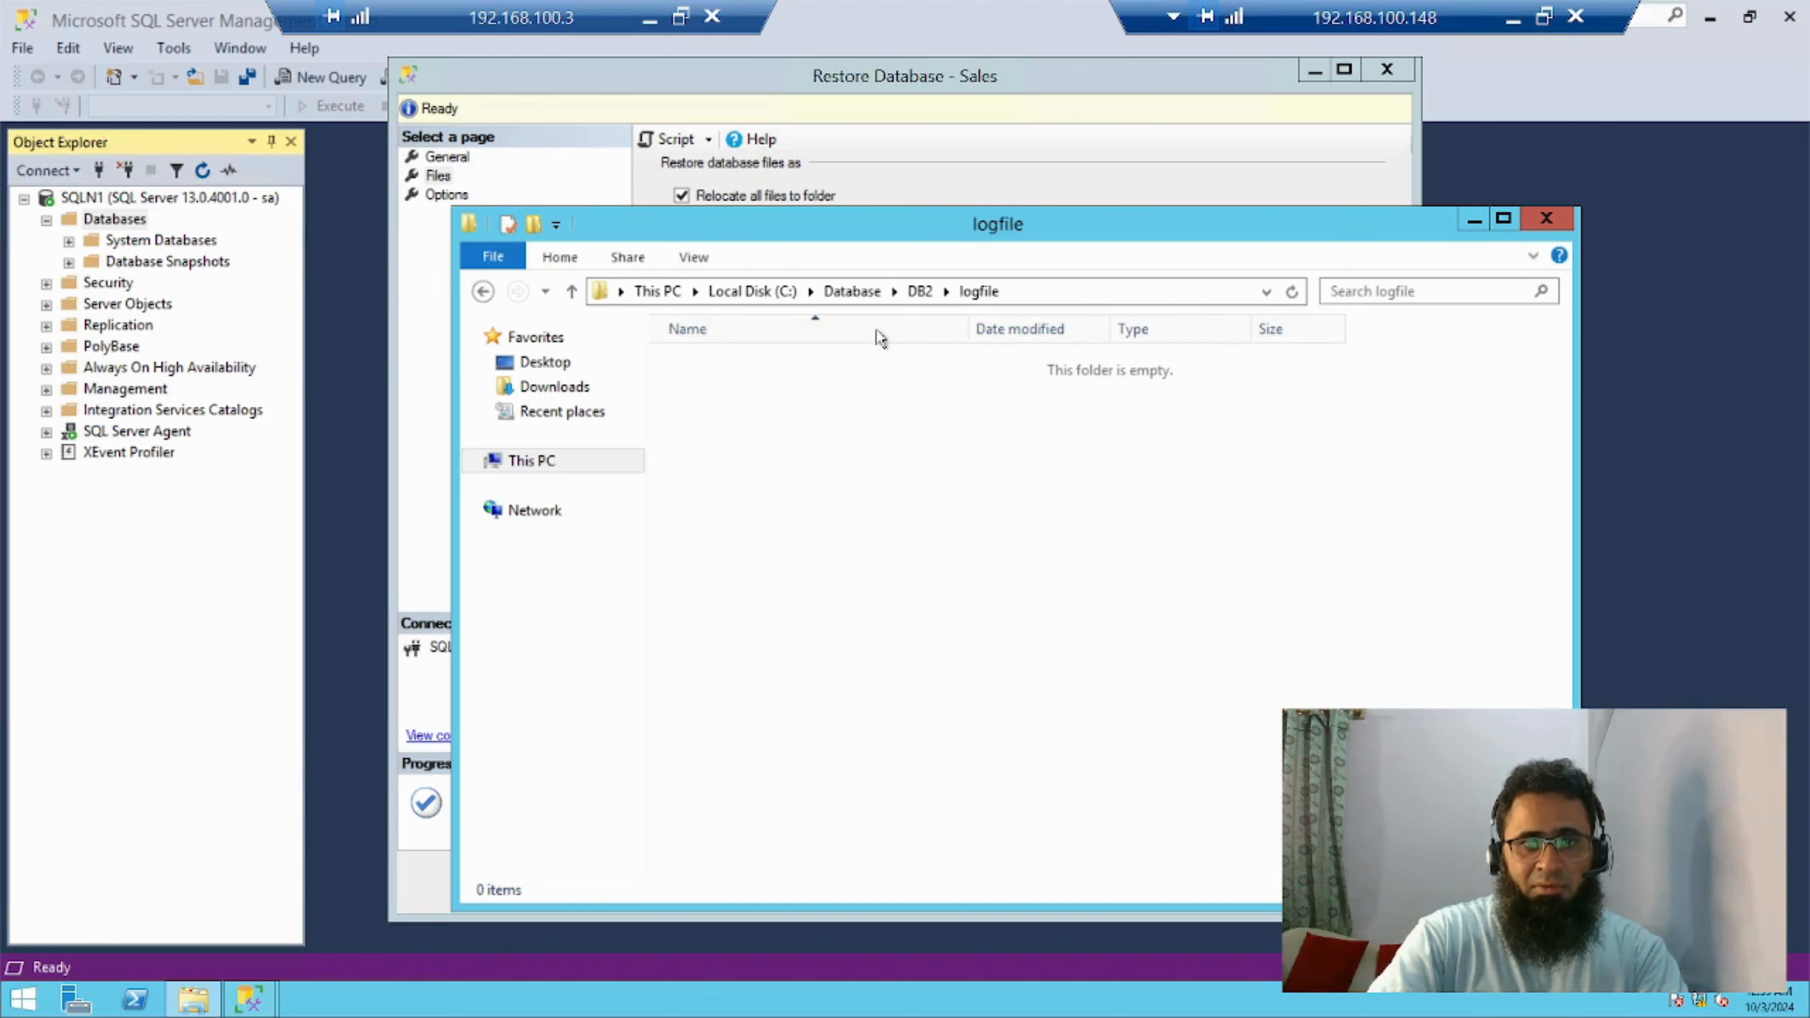
left_click(1039, 290)
key("ctrl+c")
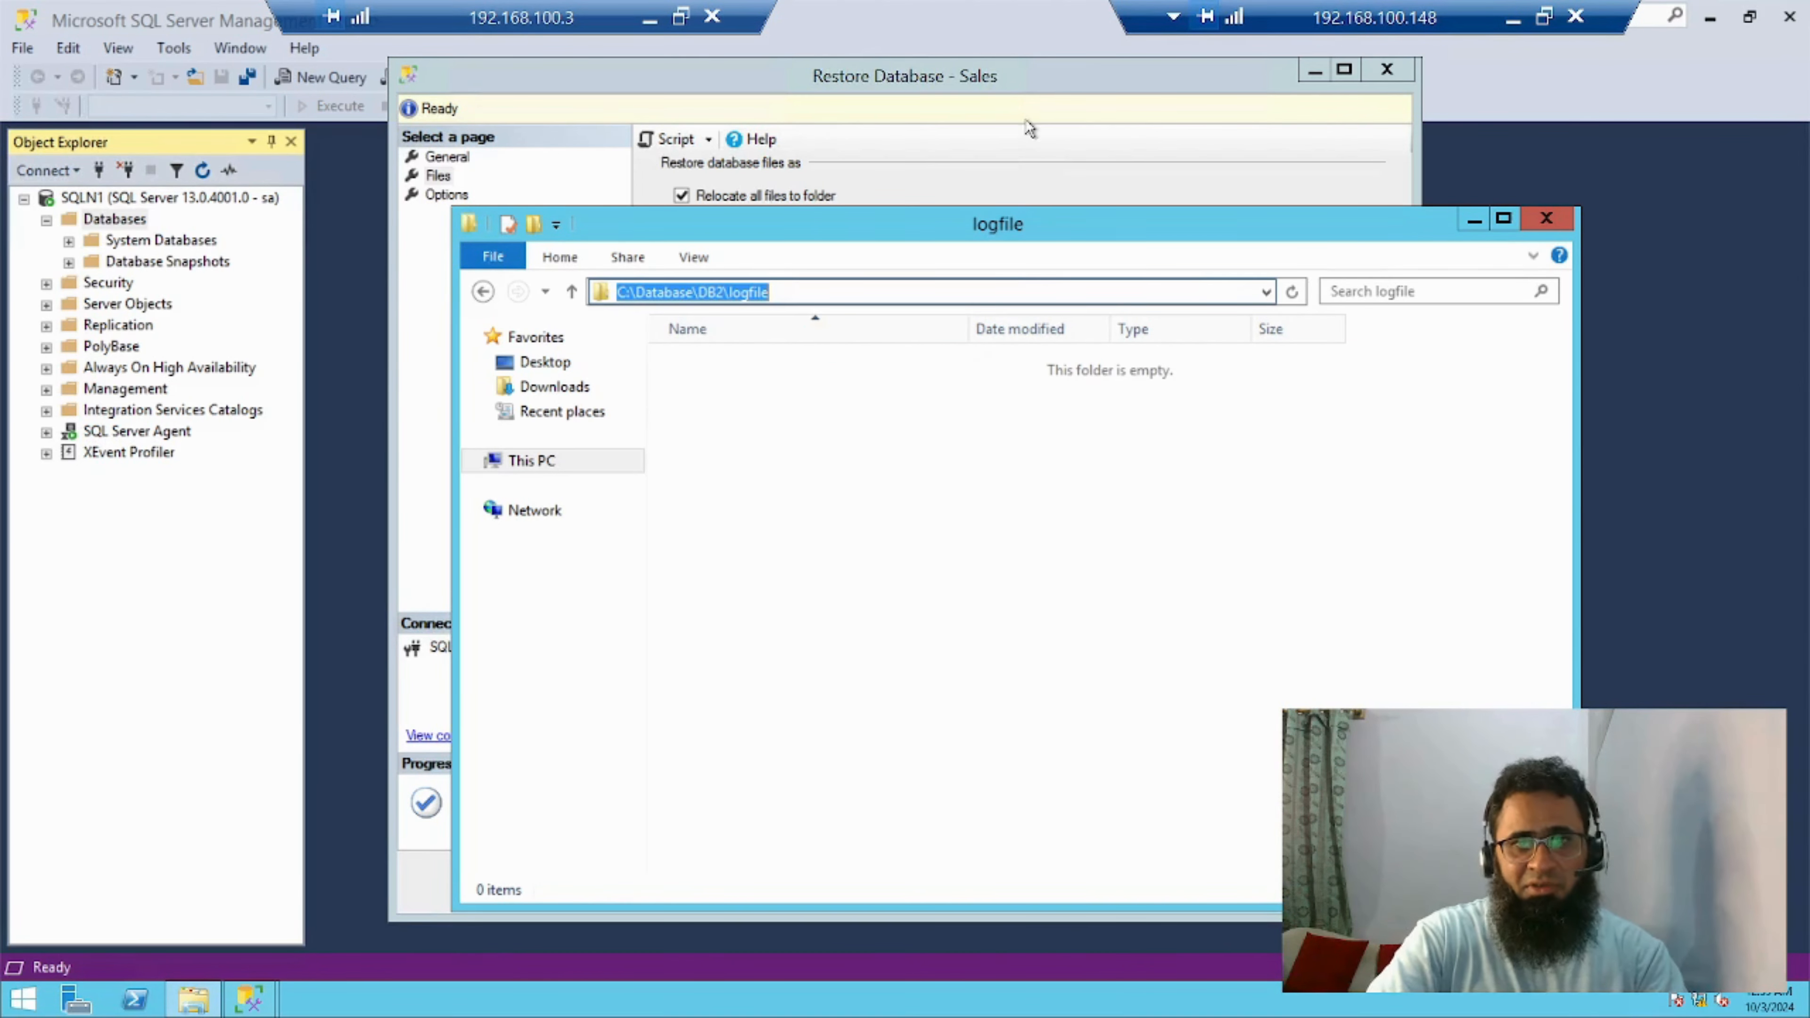
left_click(1046, 167)
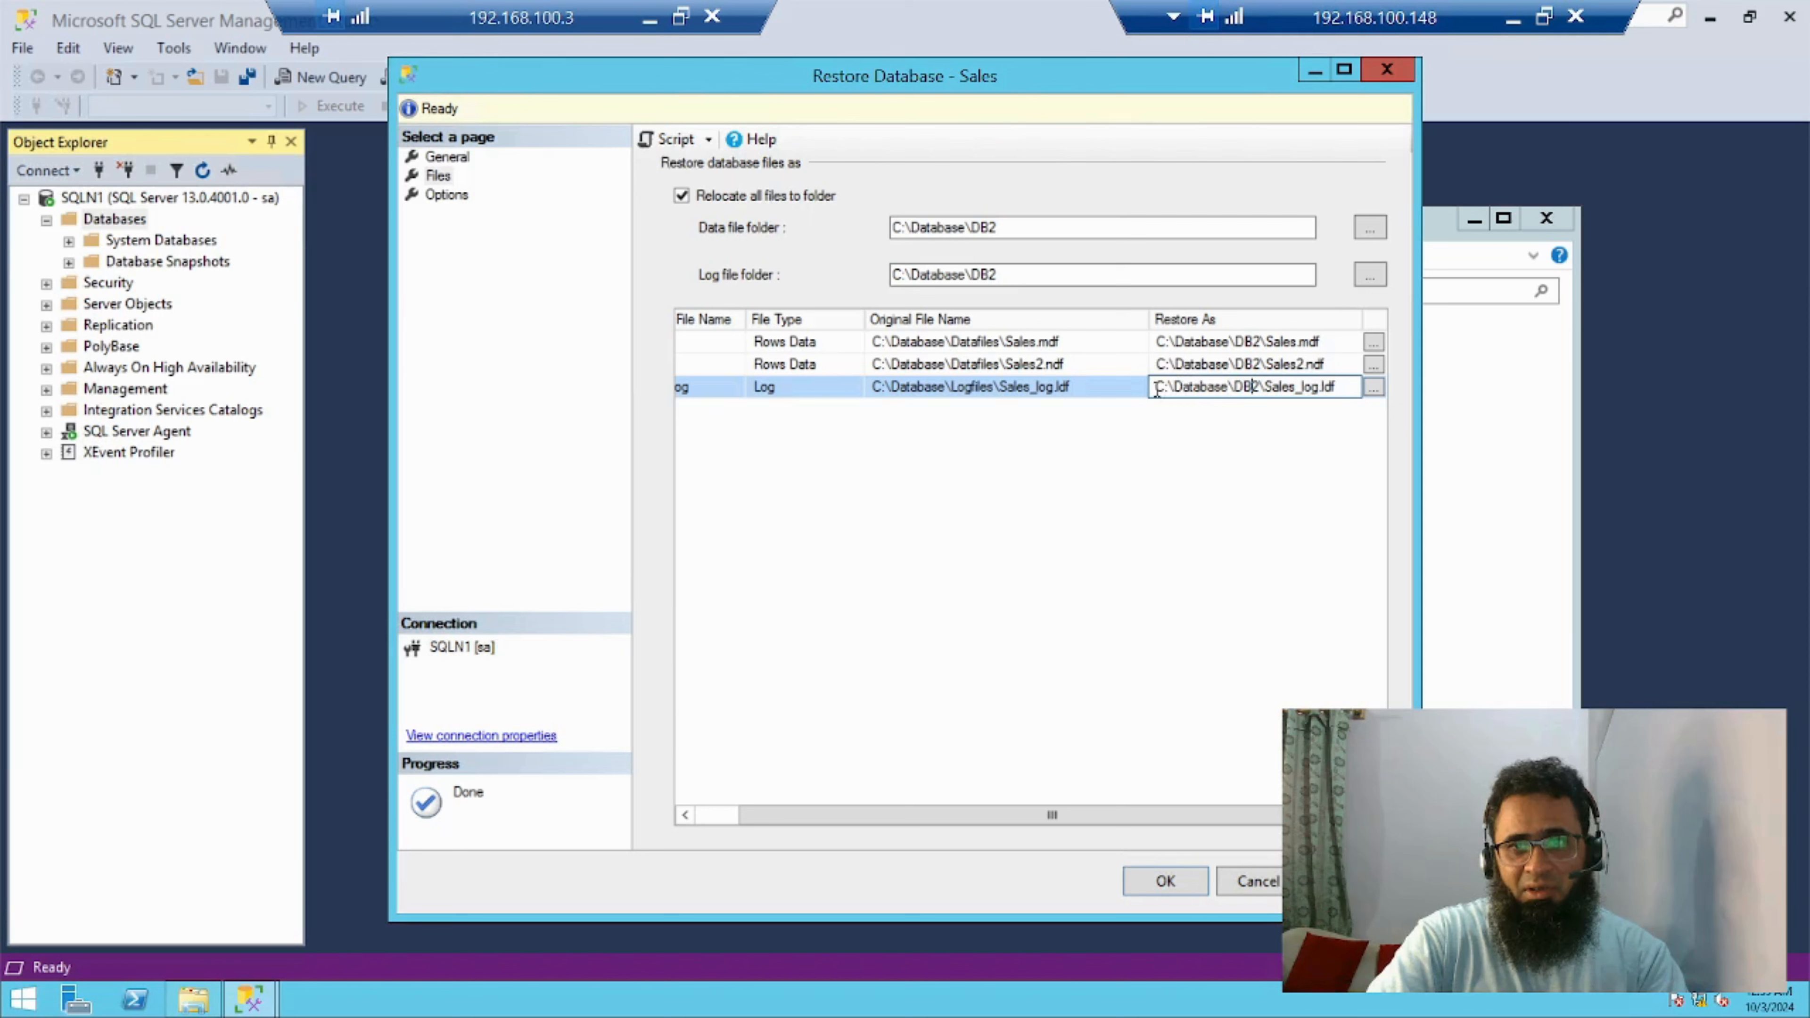
left_click_drag(1155, 387, 1261, 388)
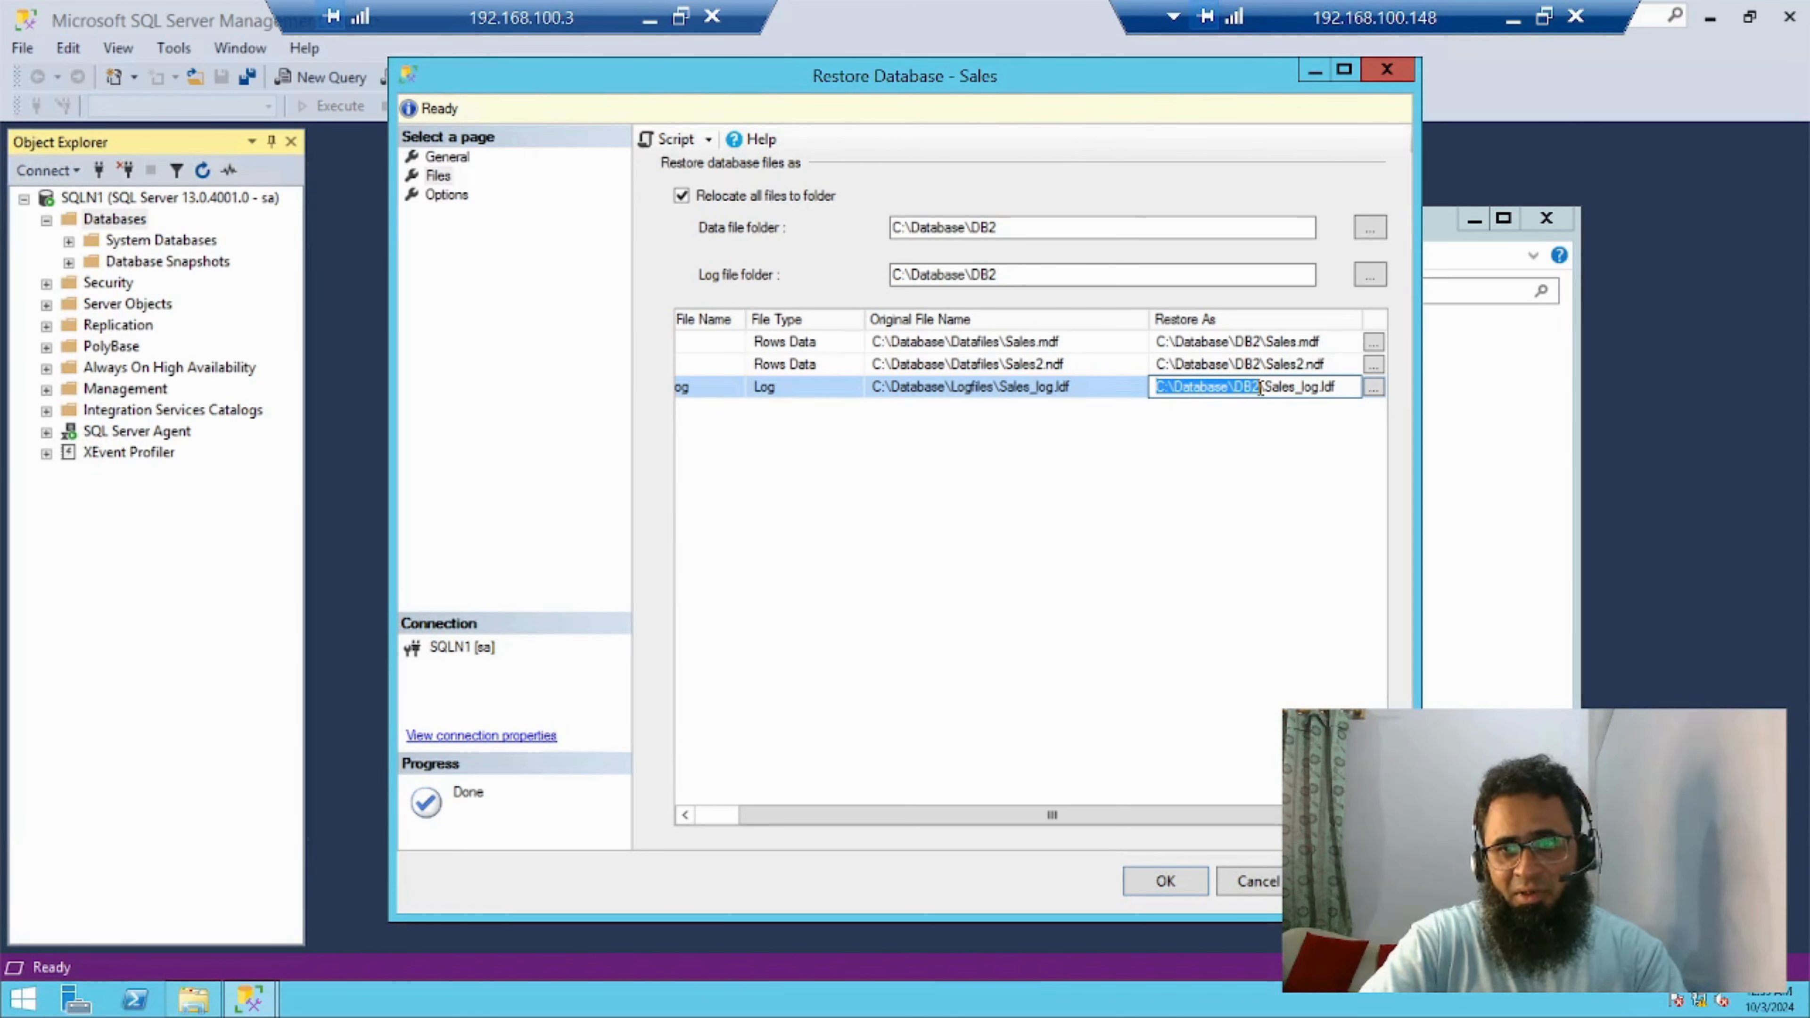
key("ctrl+v")
Review the Restore As paths of Sales, Sales2 and Sales_log against their logical and original file names
left_click(1265, 365)
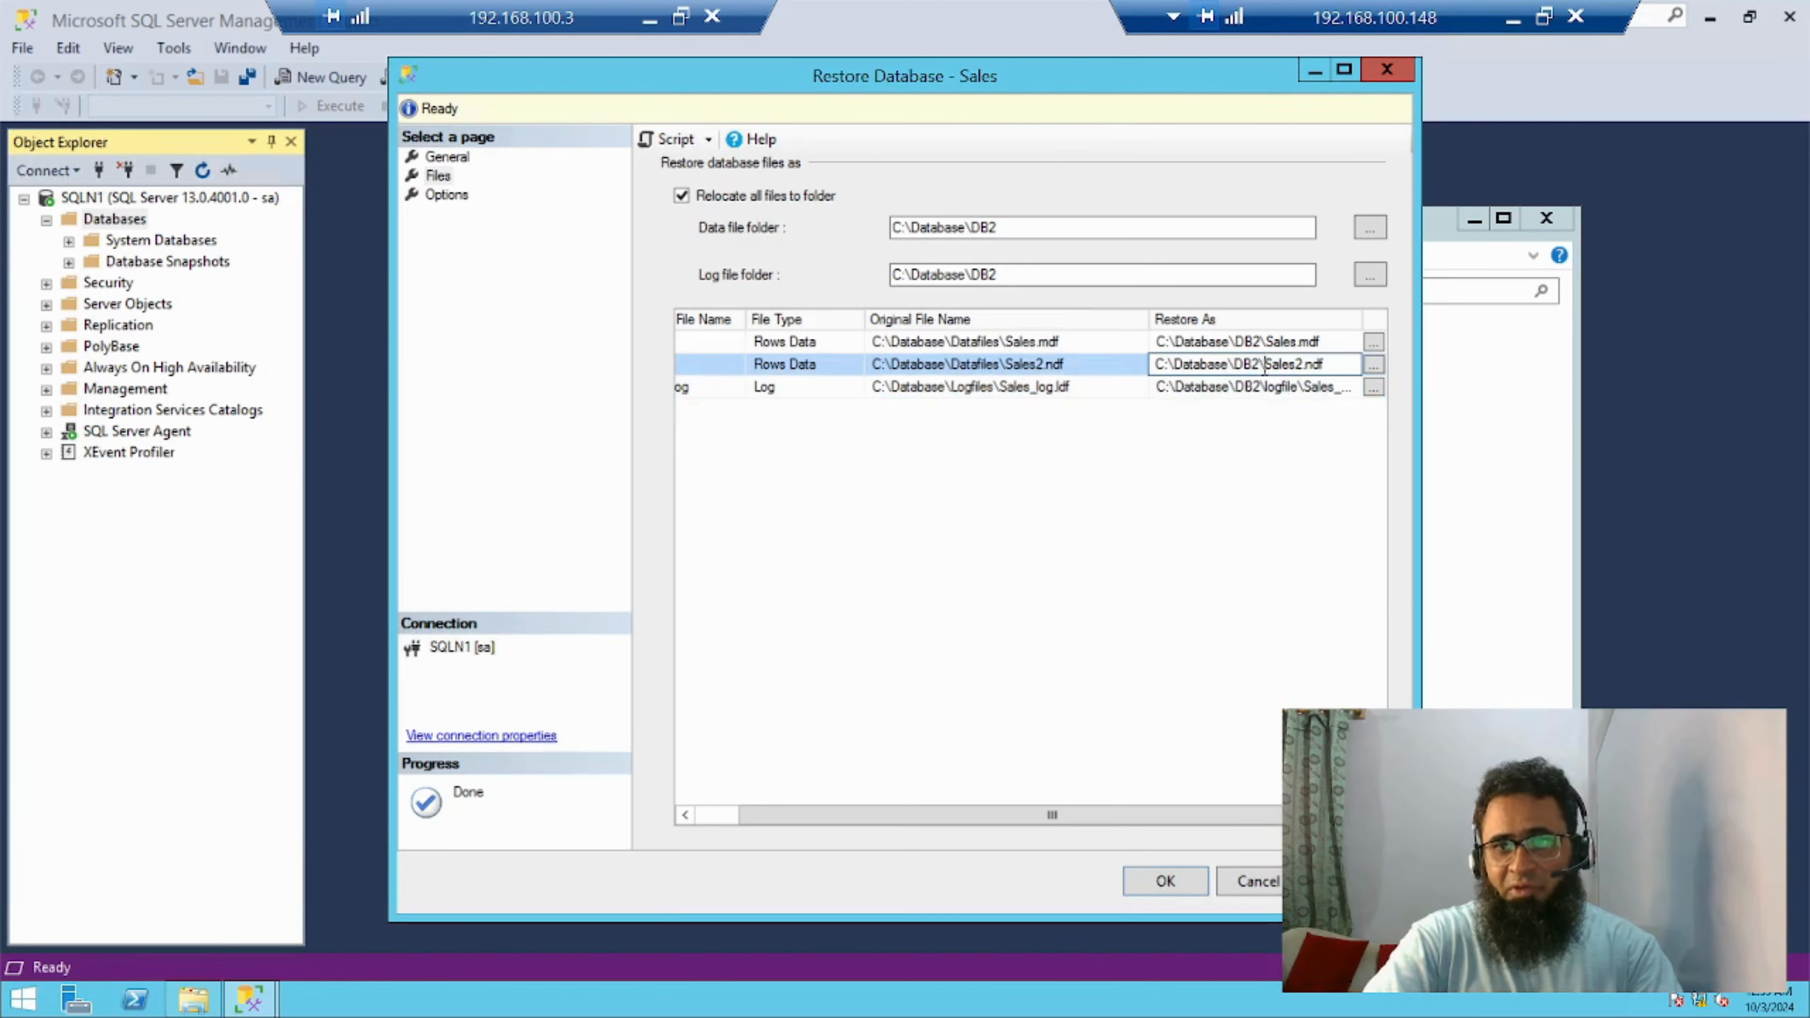
left_click(1264, 388)
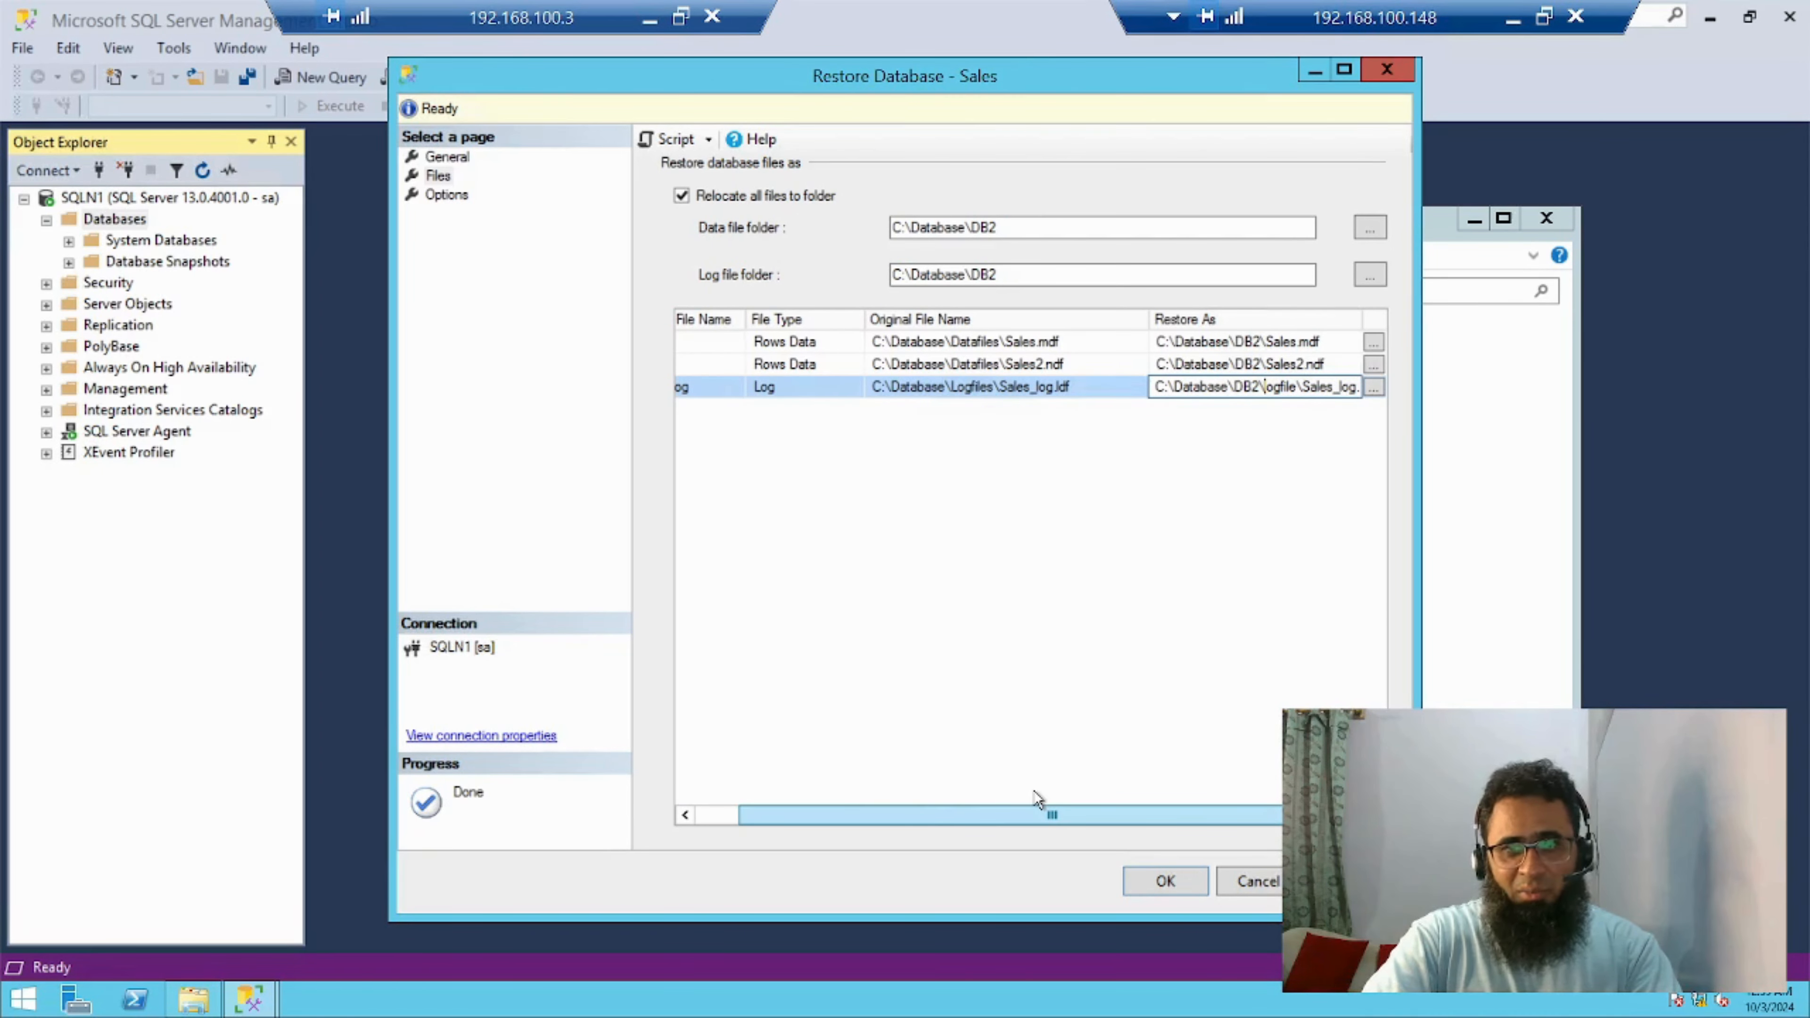
left_click_drag(1041, 814, 875, 783)
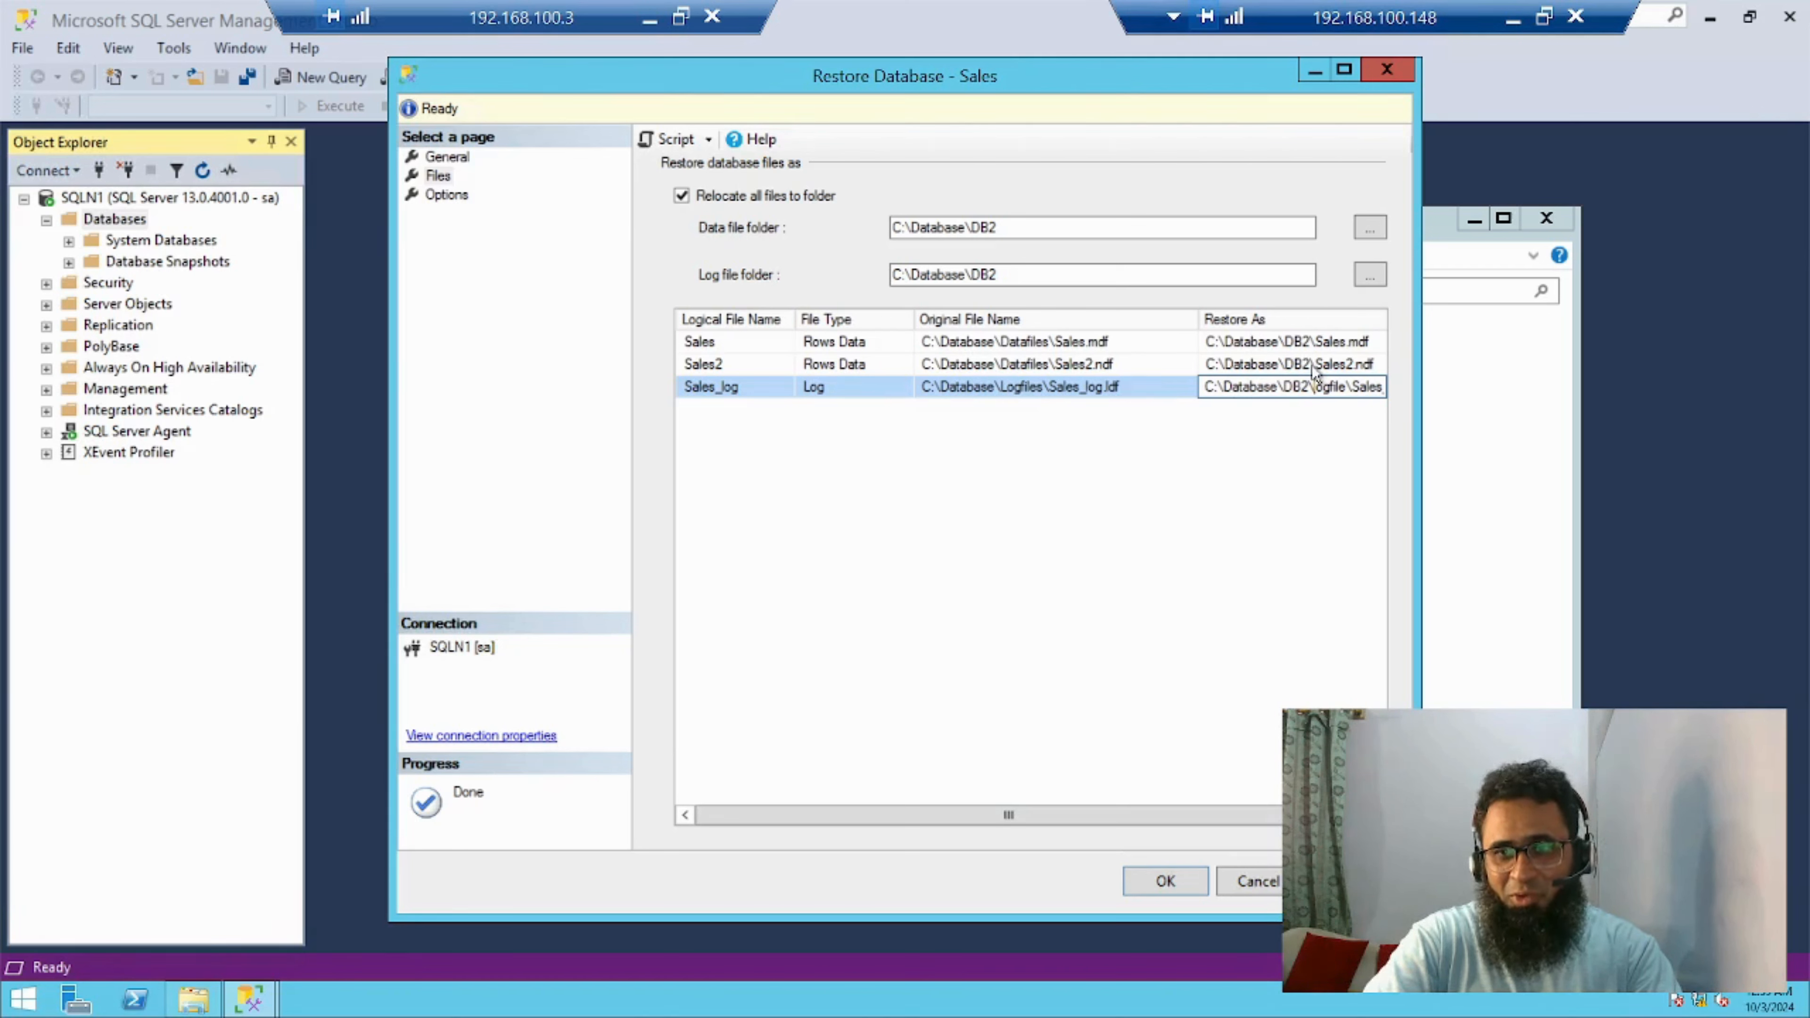
key("Return")
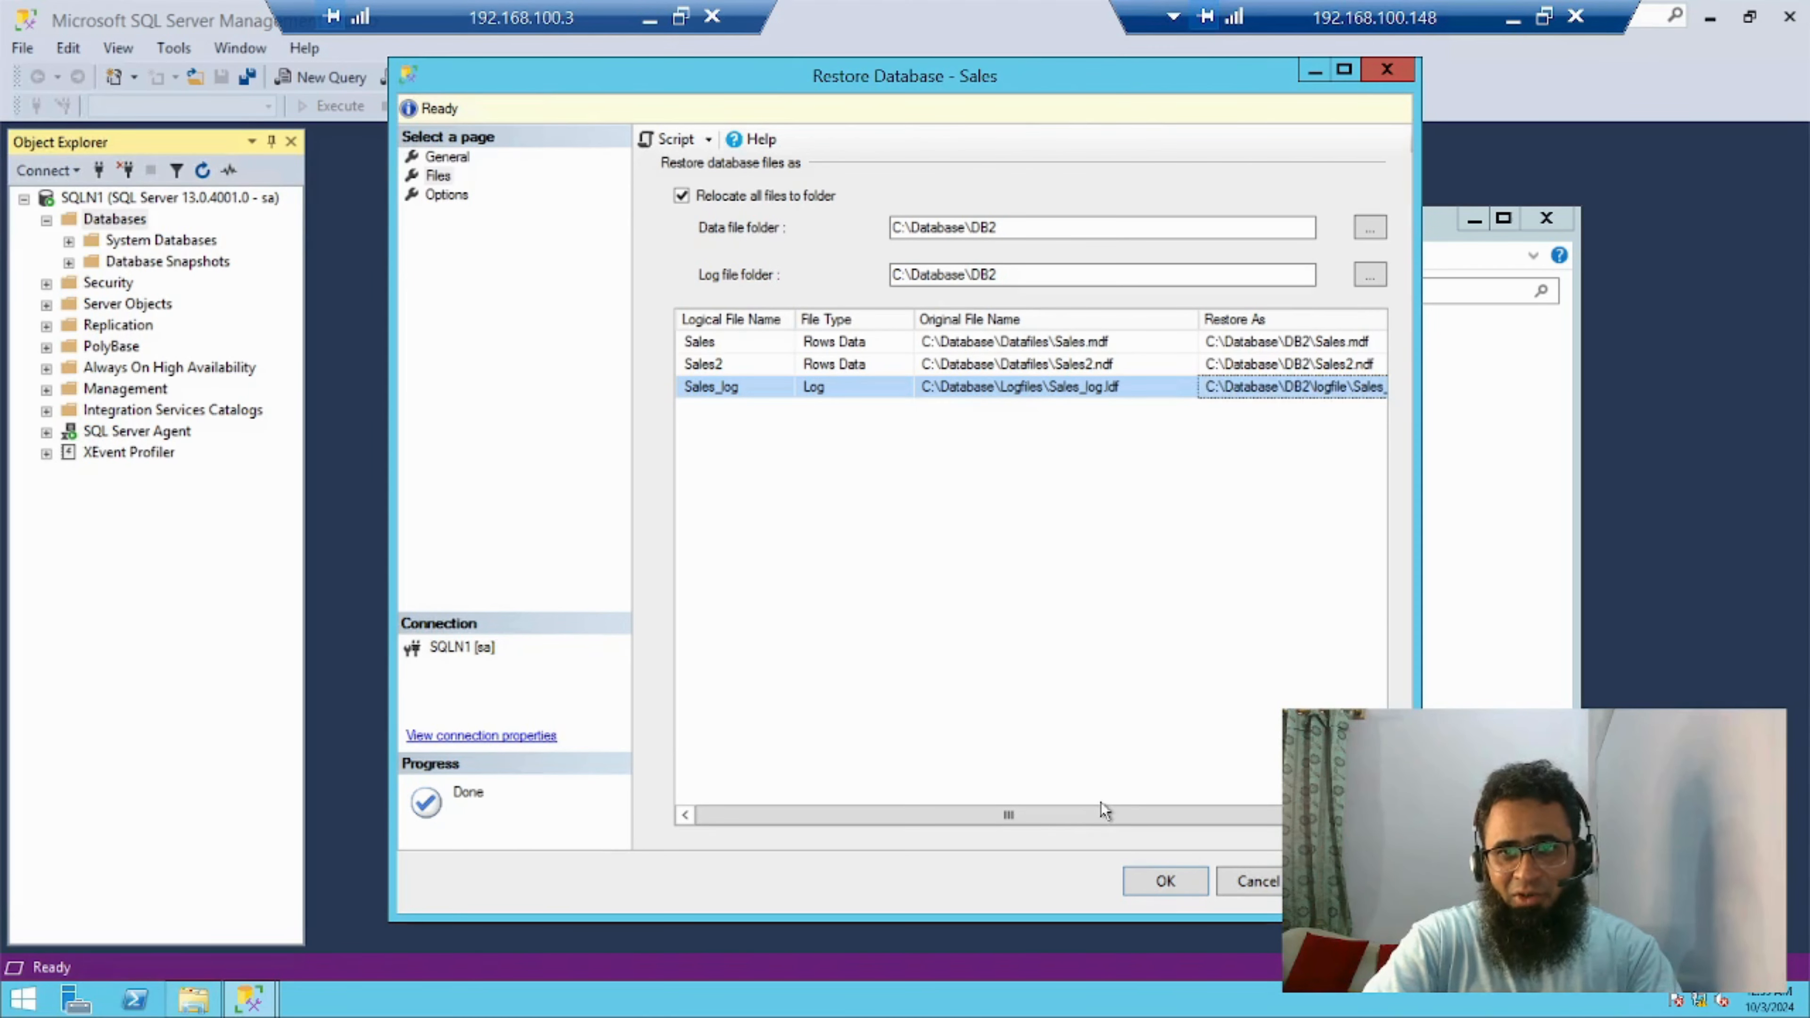
left_click_drag(1104, 815, 1147, 820)
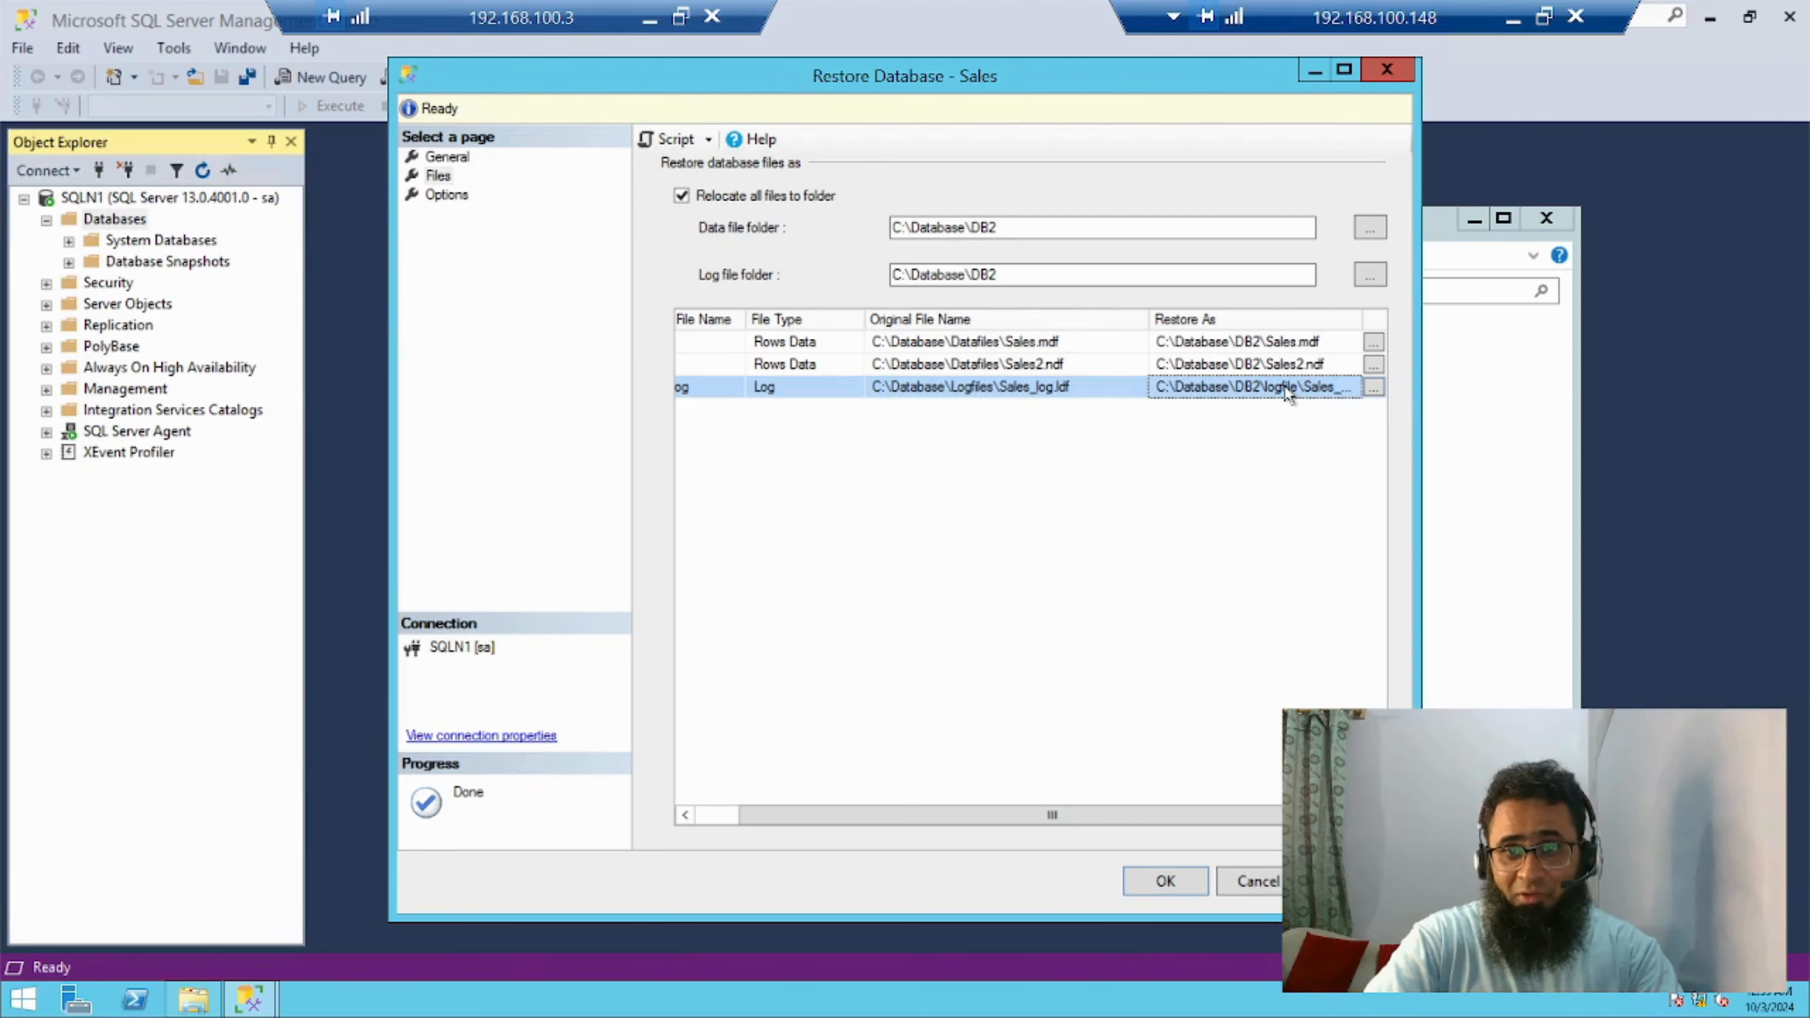
left_click_drag(1103, 825, 982, 820)
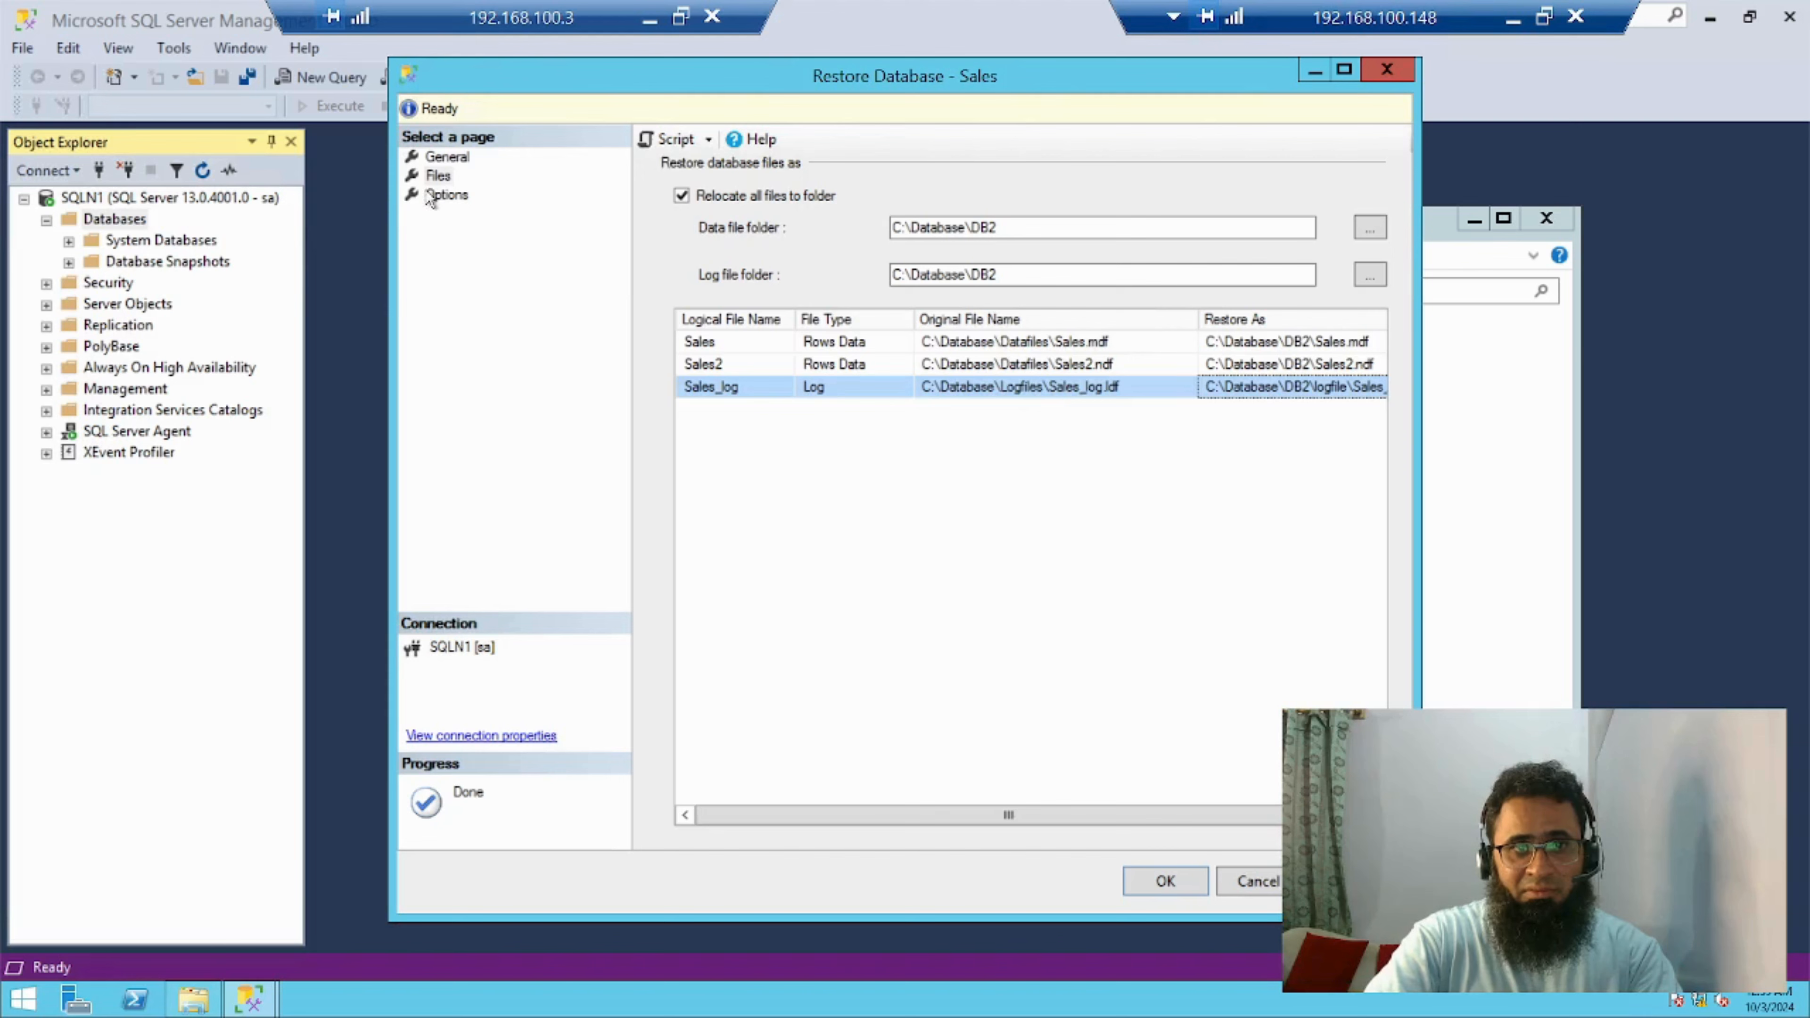
Open the restore options and choose RESTORE WITH RECOVERY as the recovery state
left_click(448, 199)
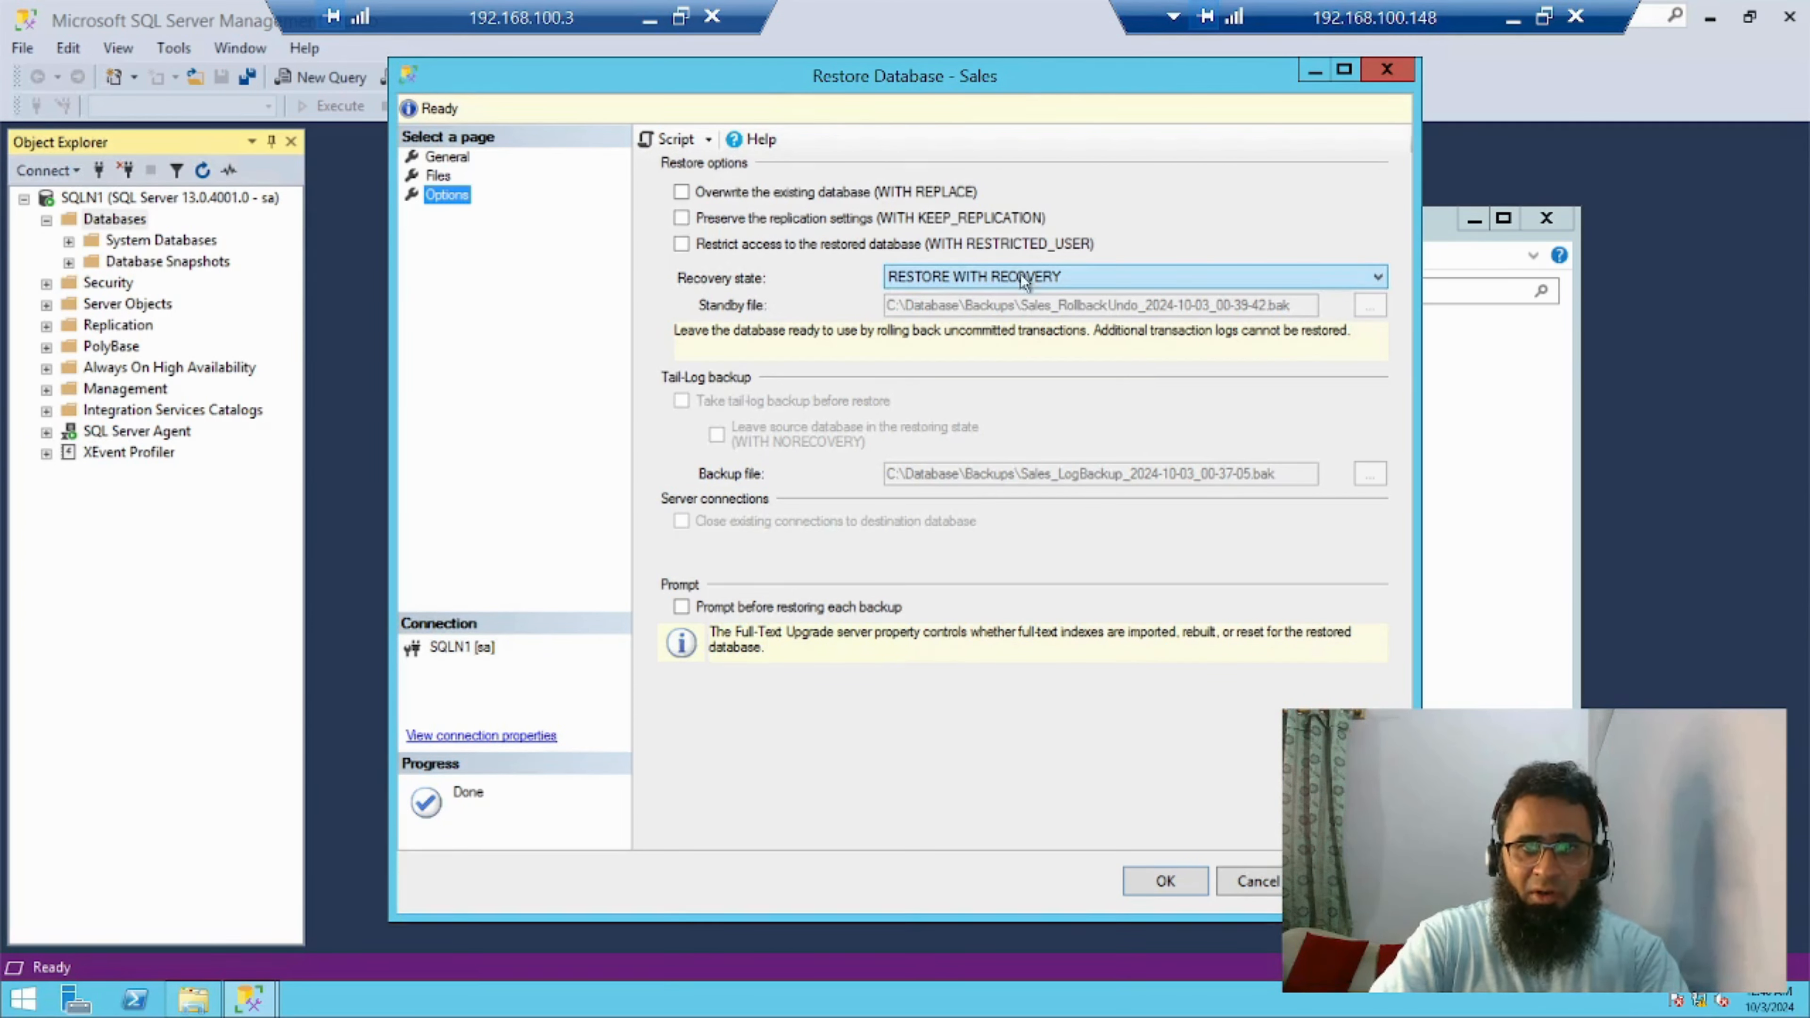
left_click(978, 275)
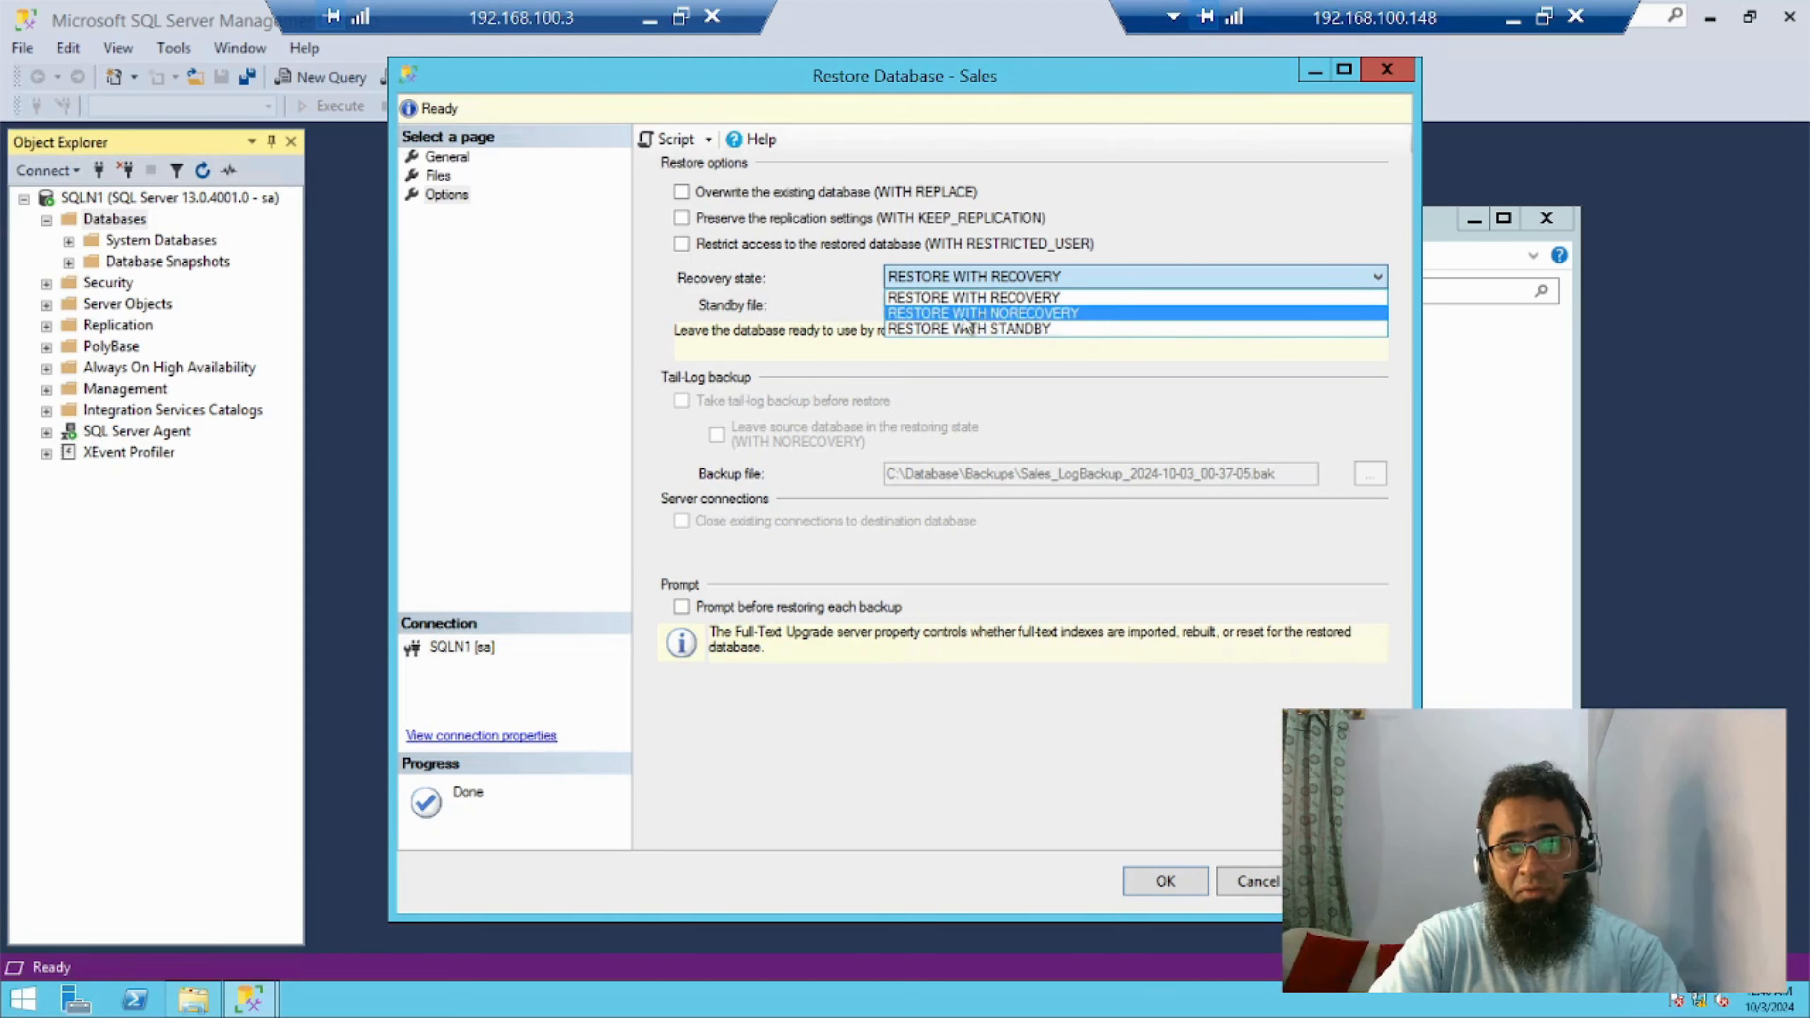
left_click(1027, 300)
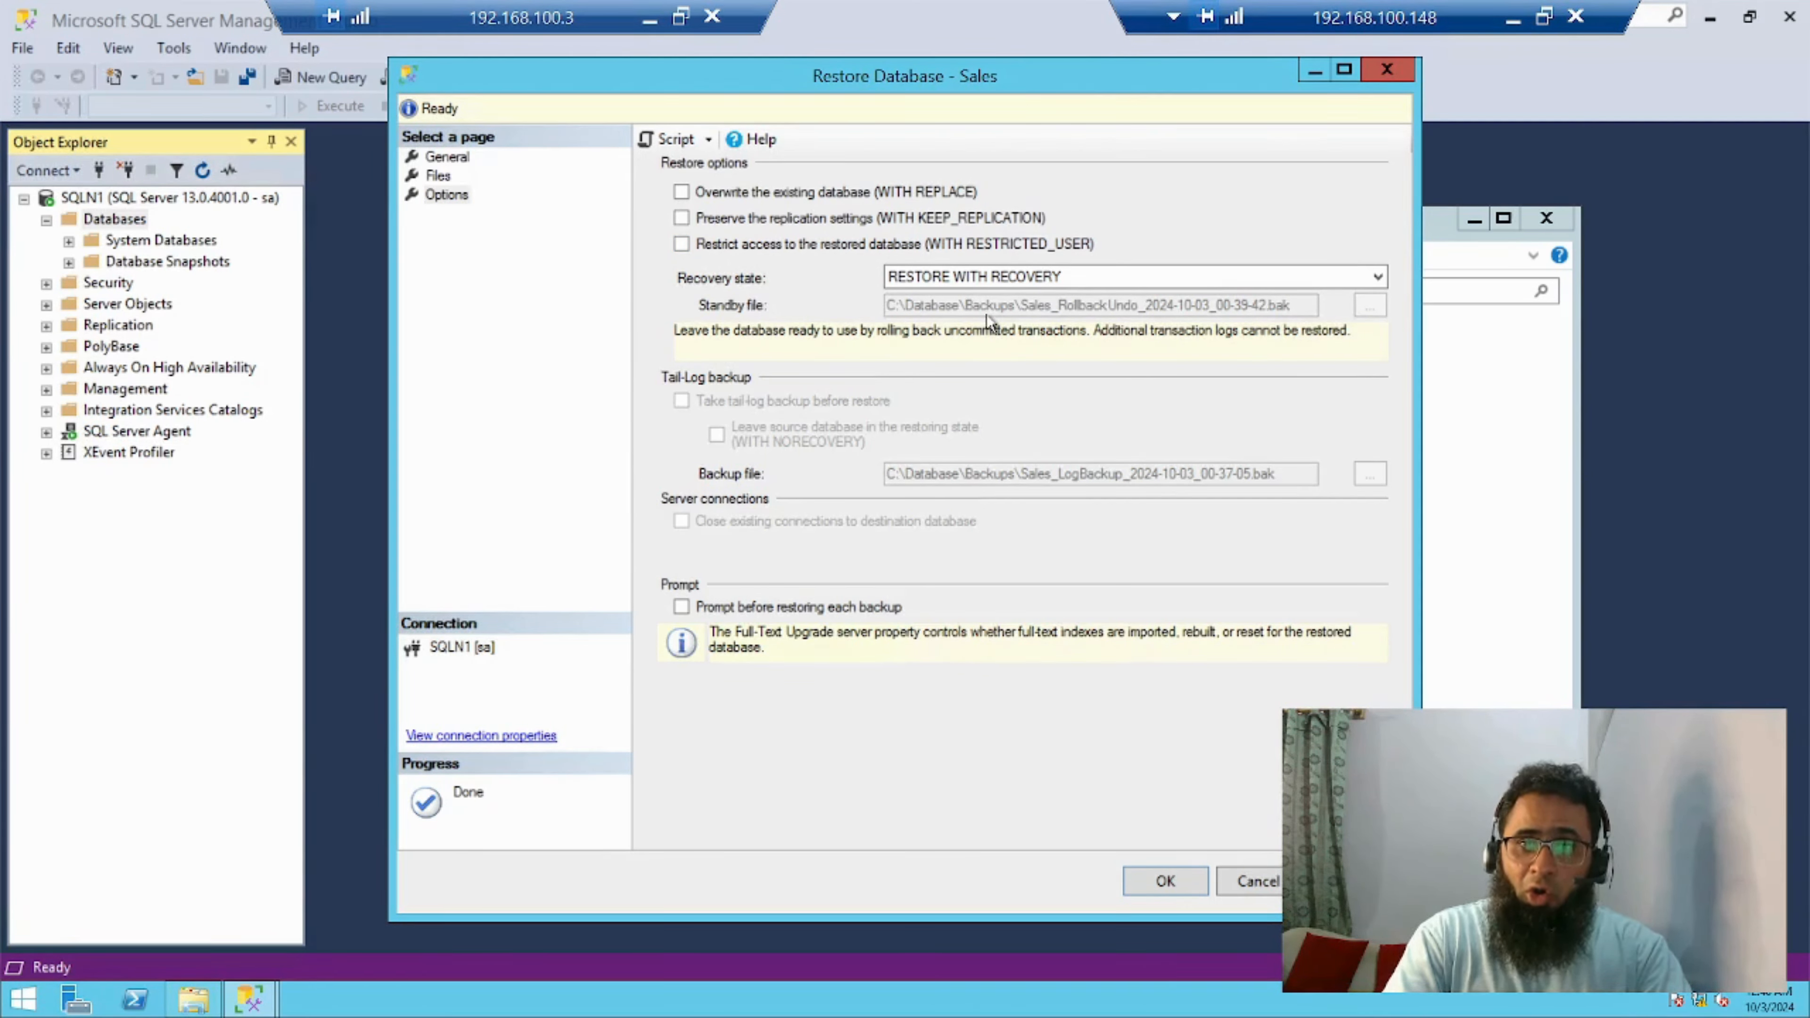
Try RESTORE WITH NORECOVERY as the recovery state for the Sales database
left_click(1024, 279)
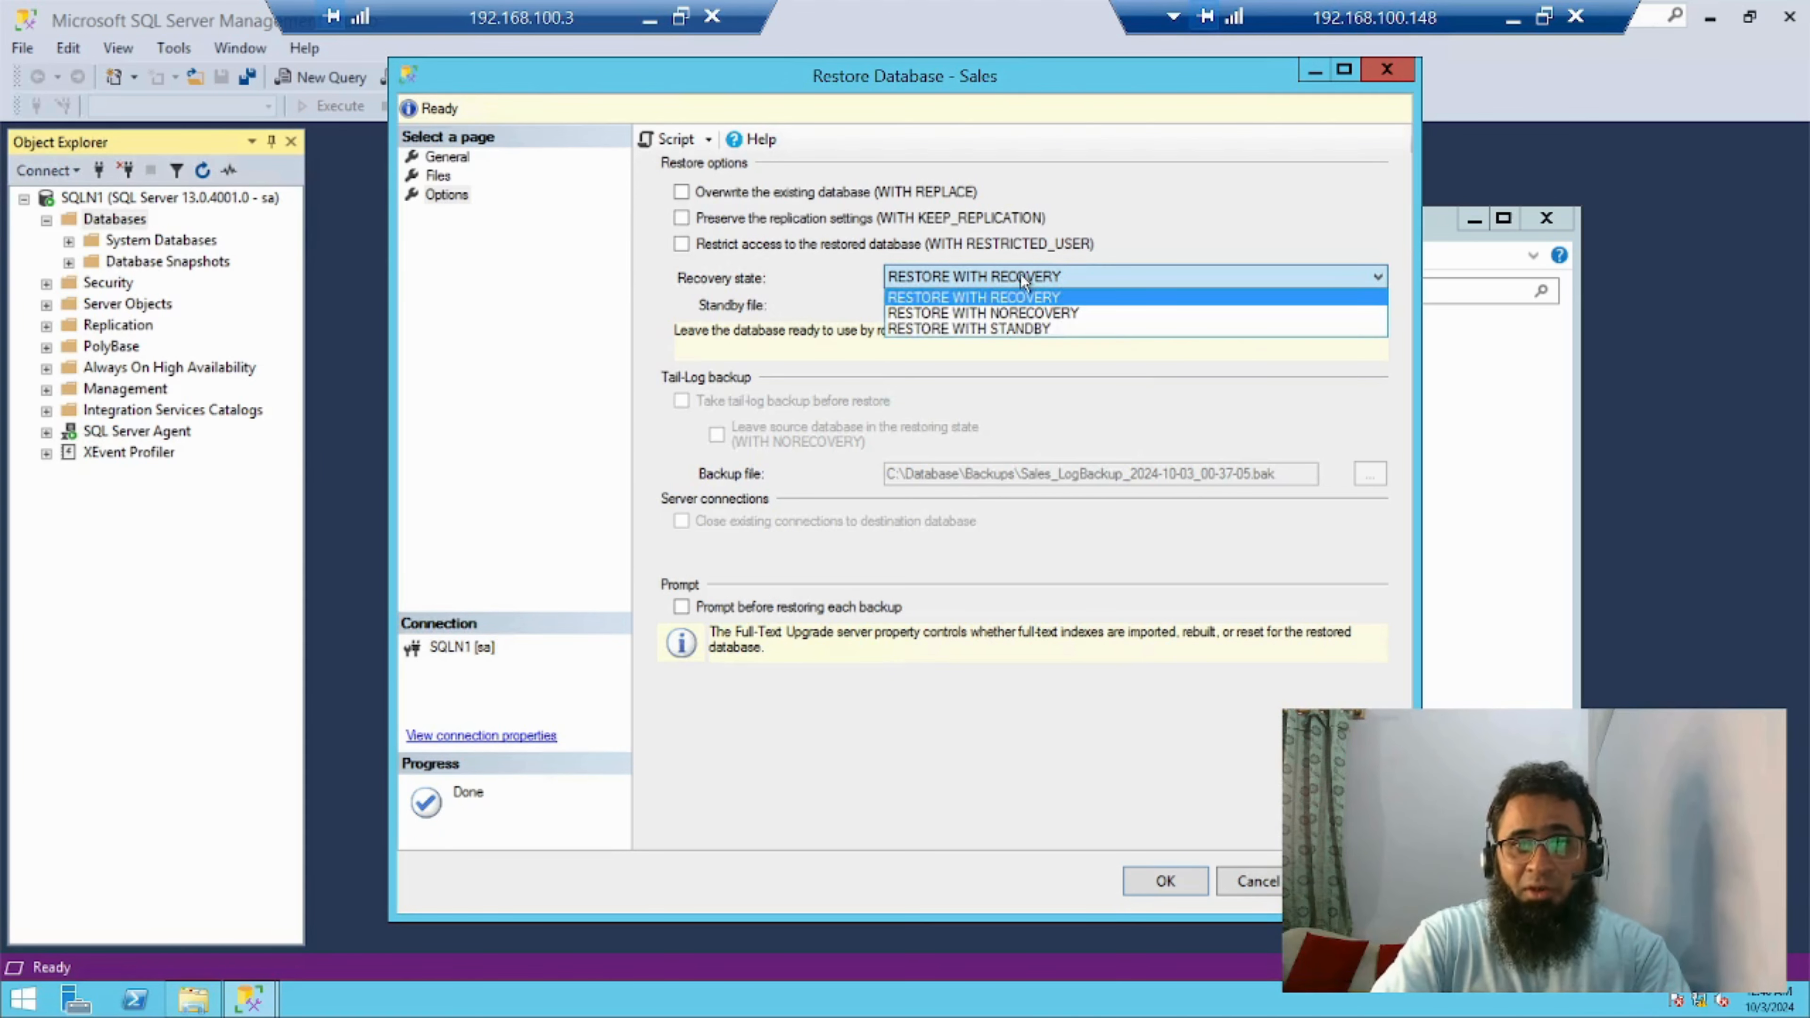
left_click(1033, 312)
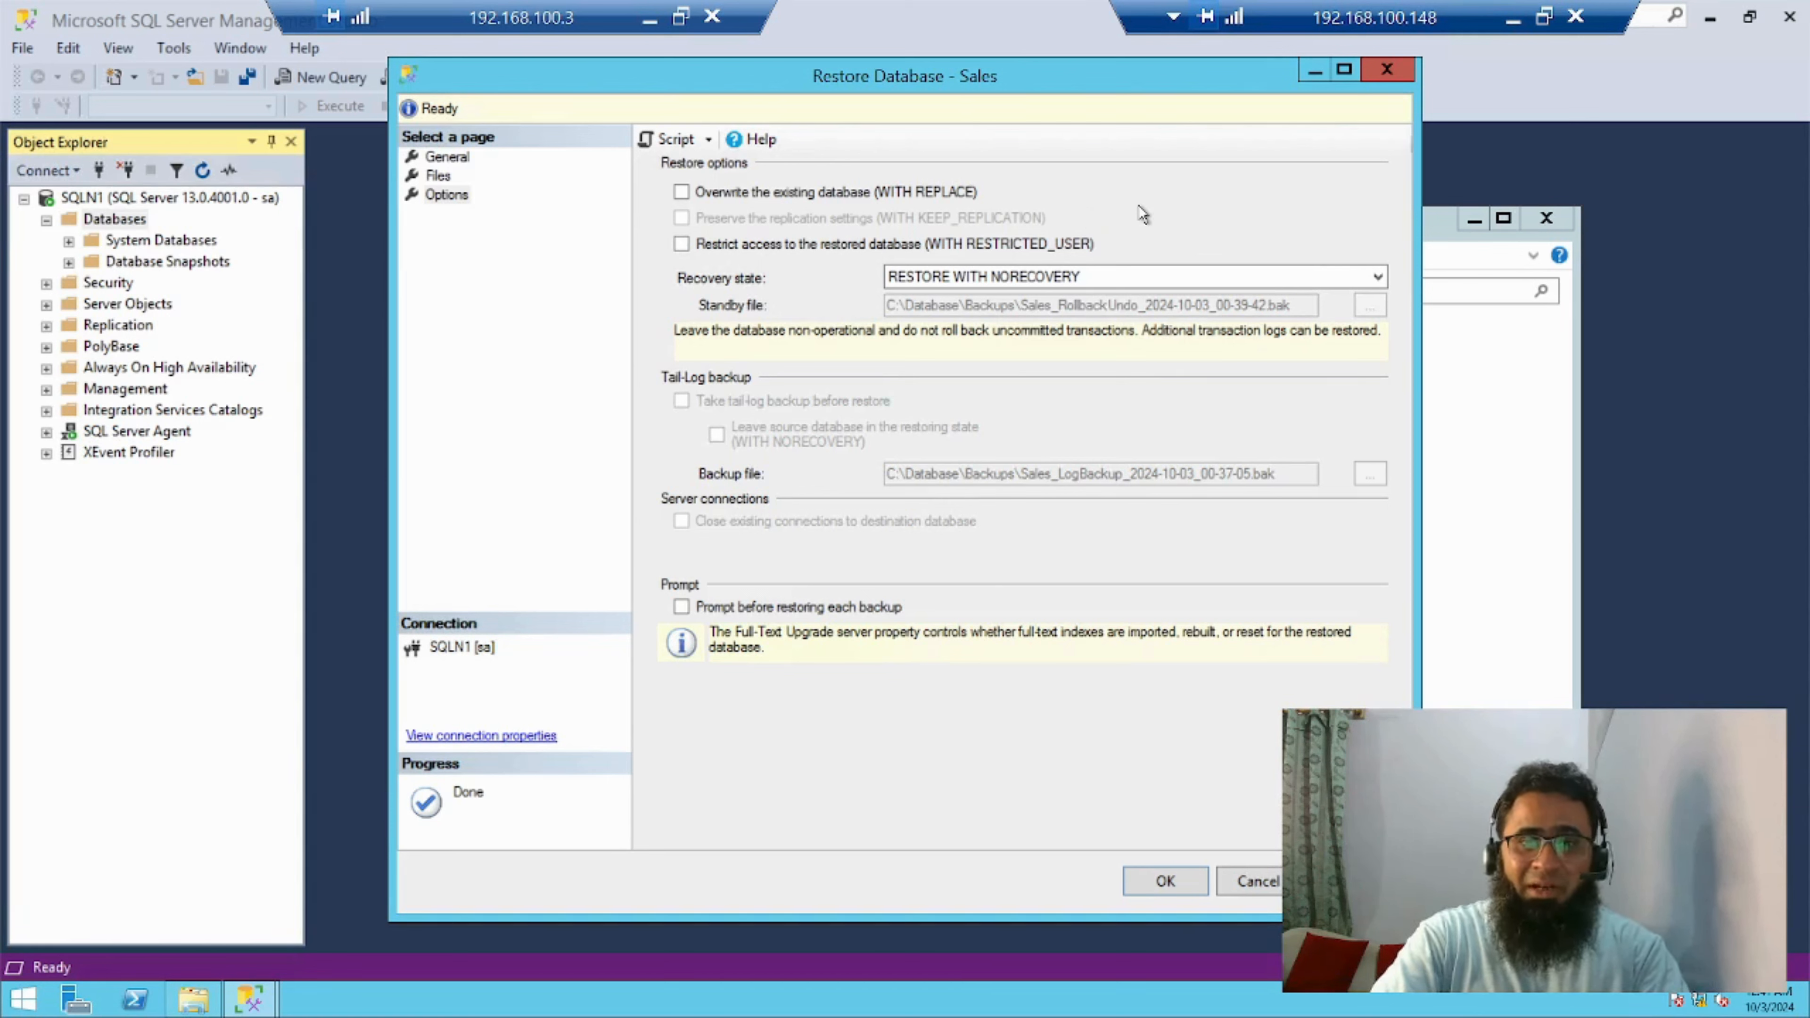
left_click(1043, 286)
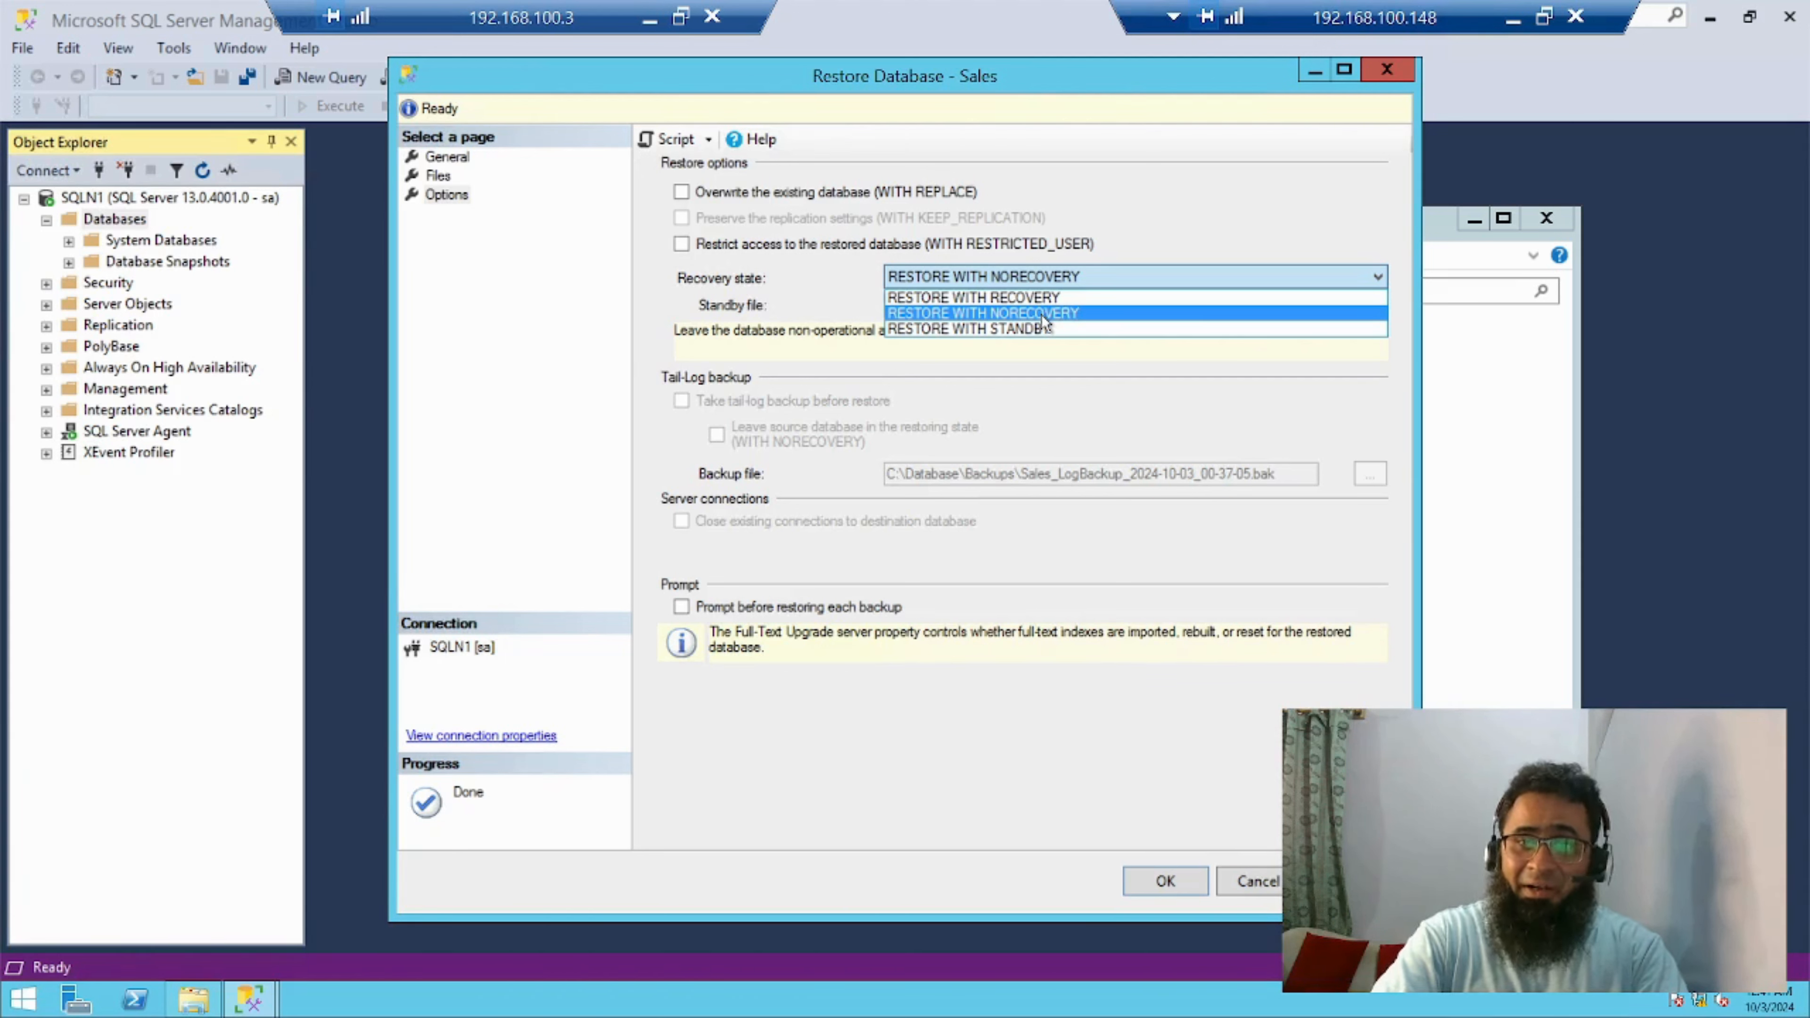
left_click(1041, 314)
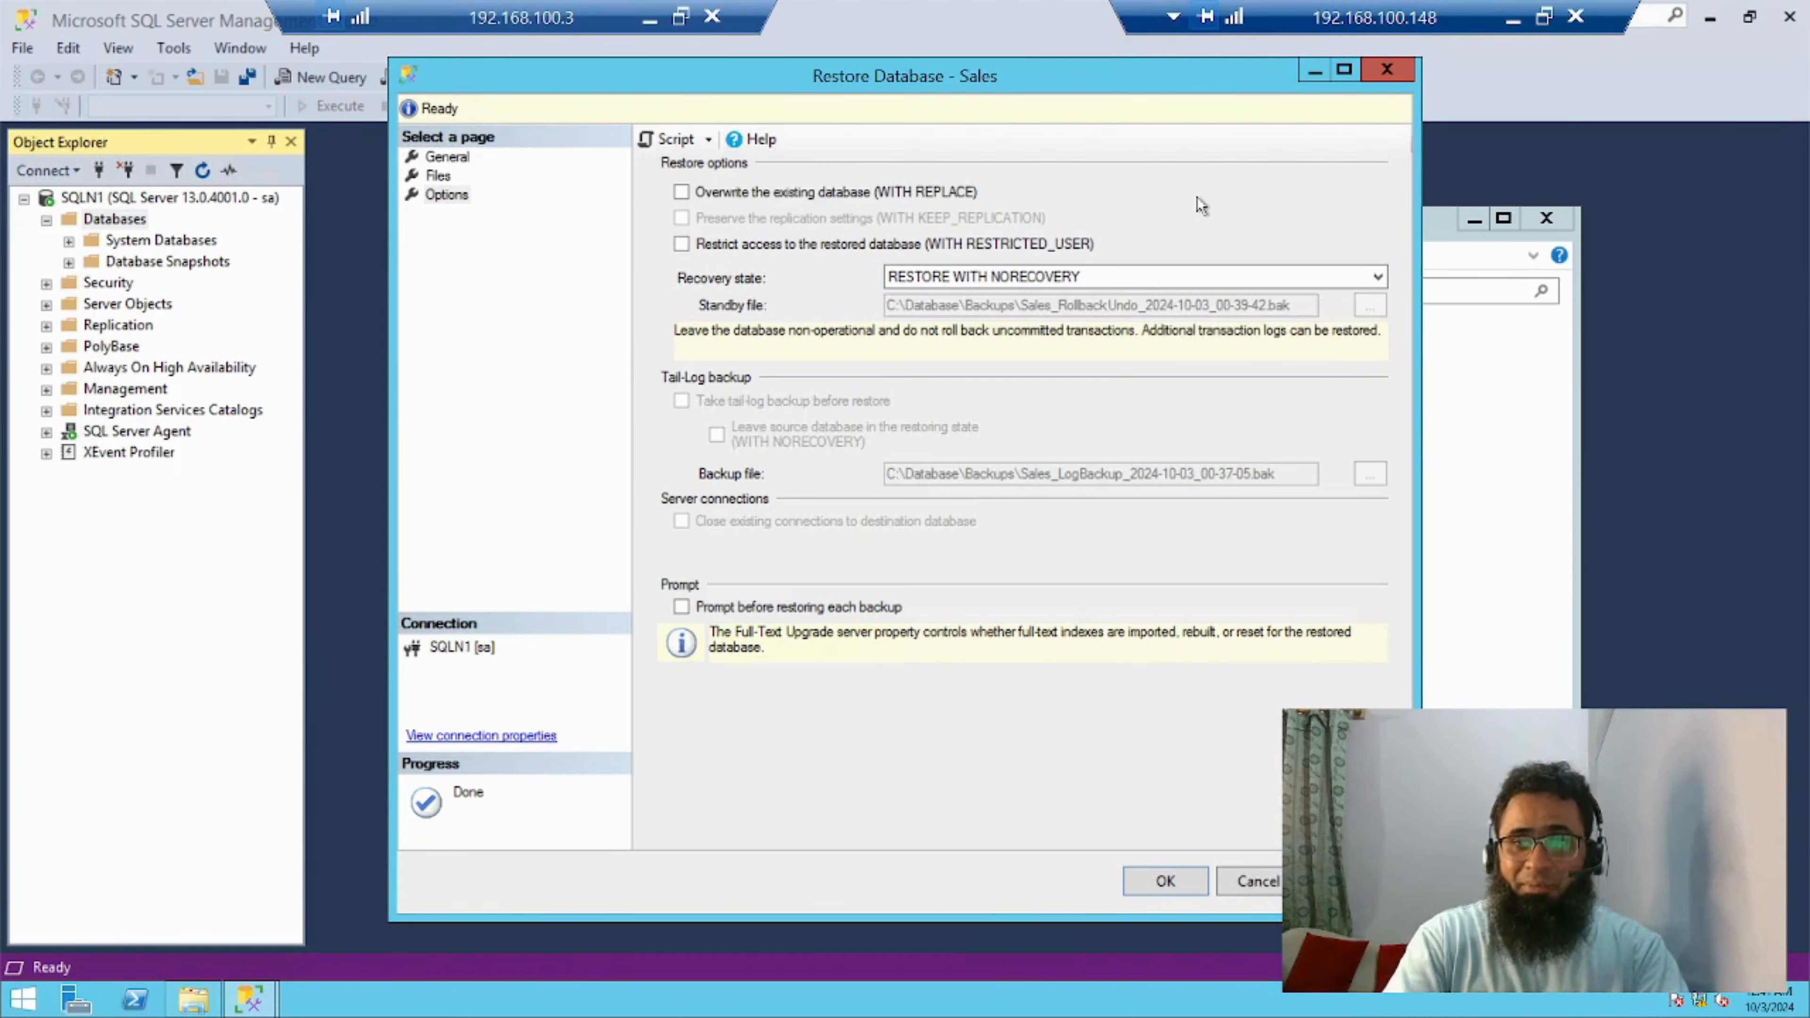
Set the recovery state back to RESTORE WITH RECOVERY and run the restore of the Sales database
left_click(1056, 281)
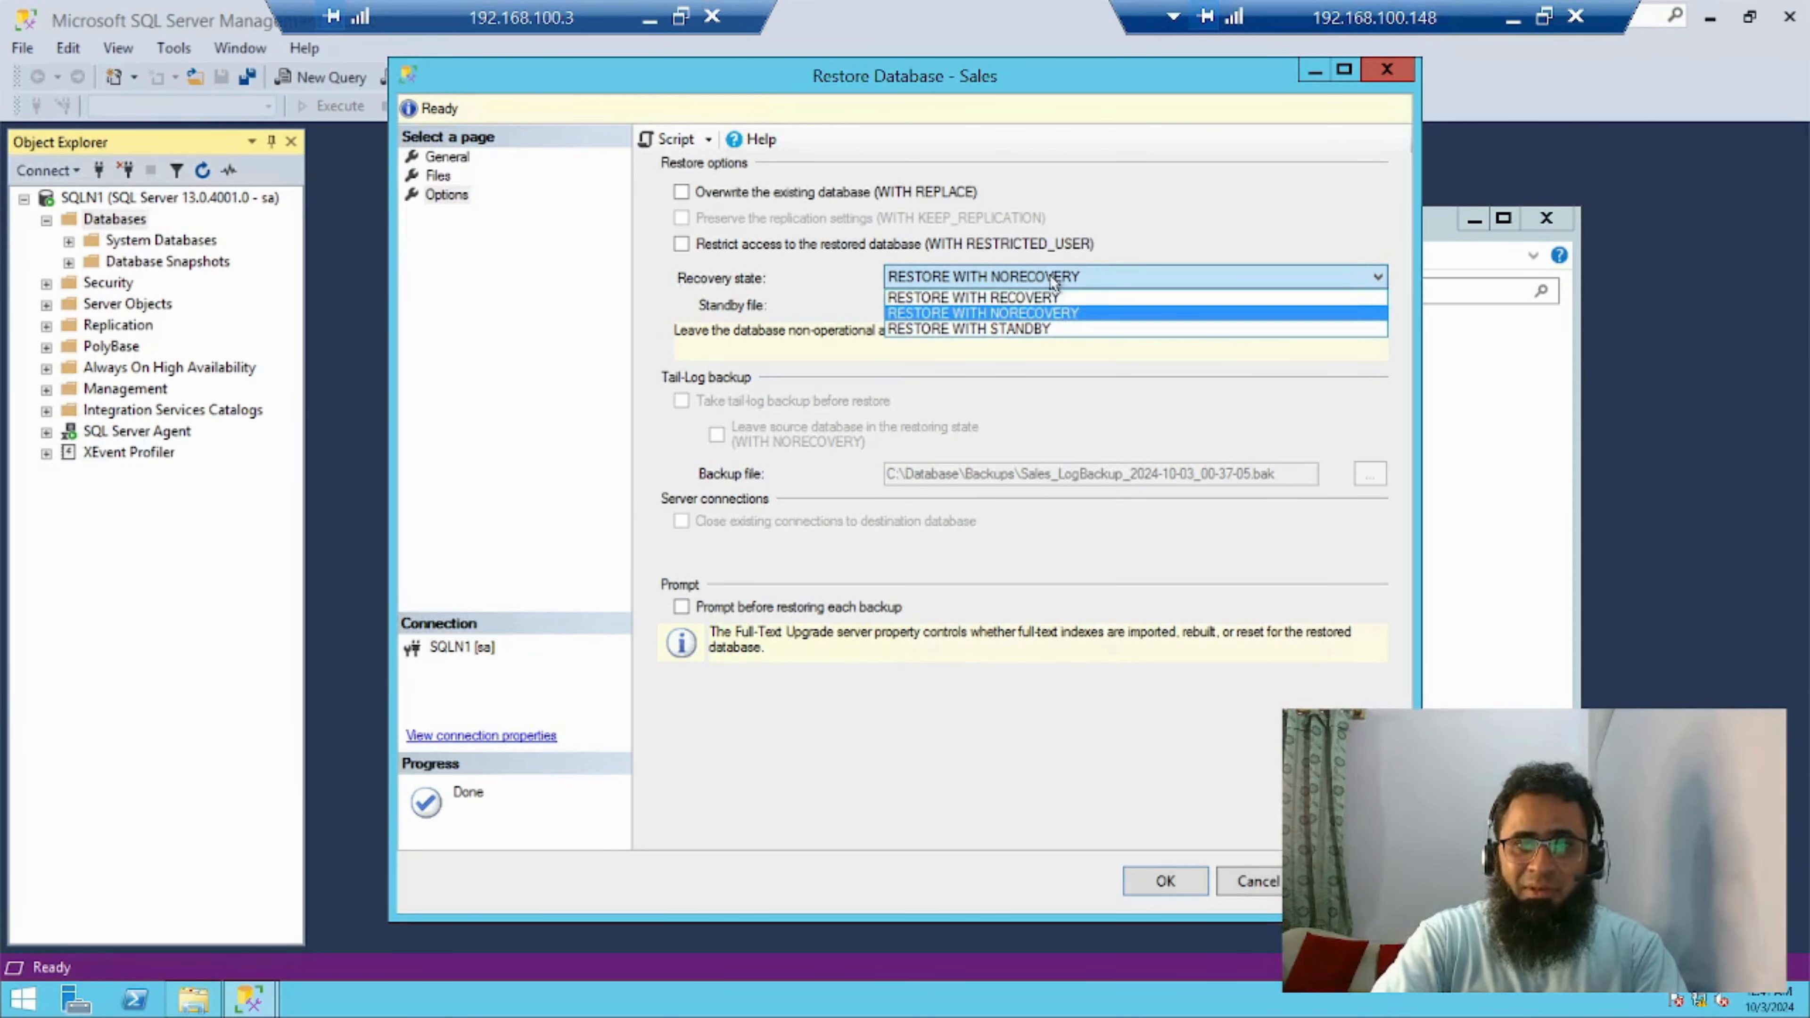
left_click(1046, 302)
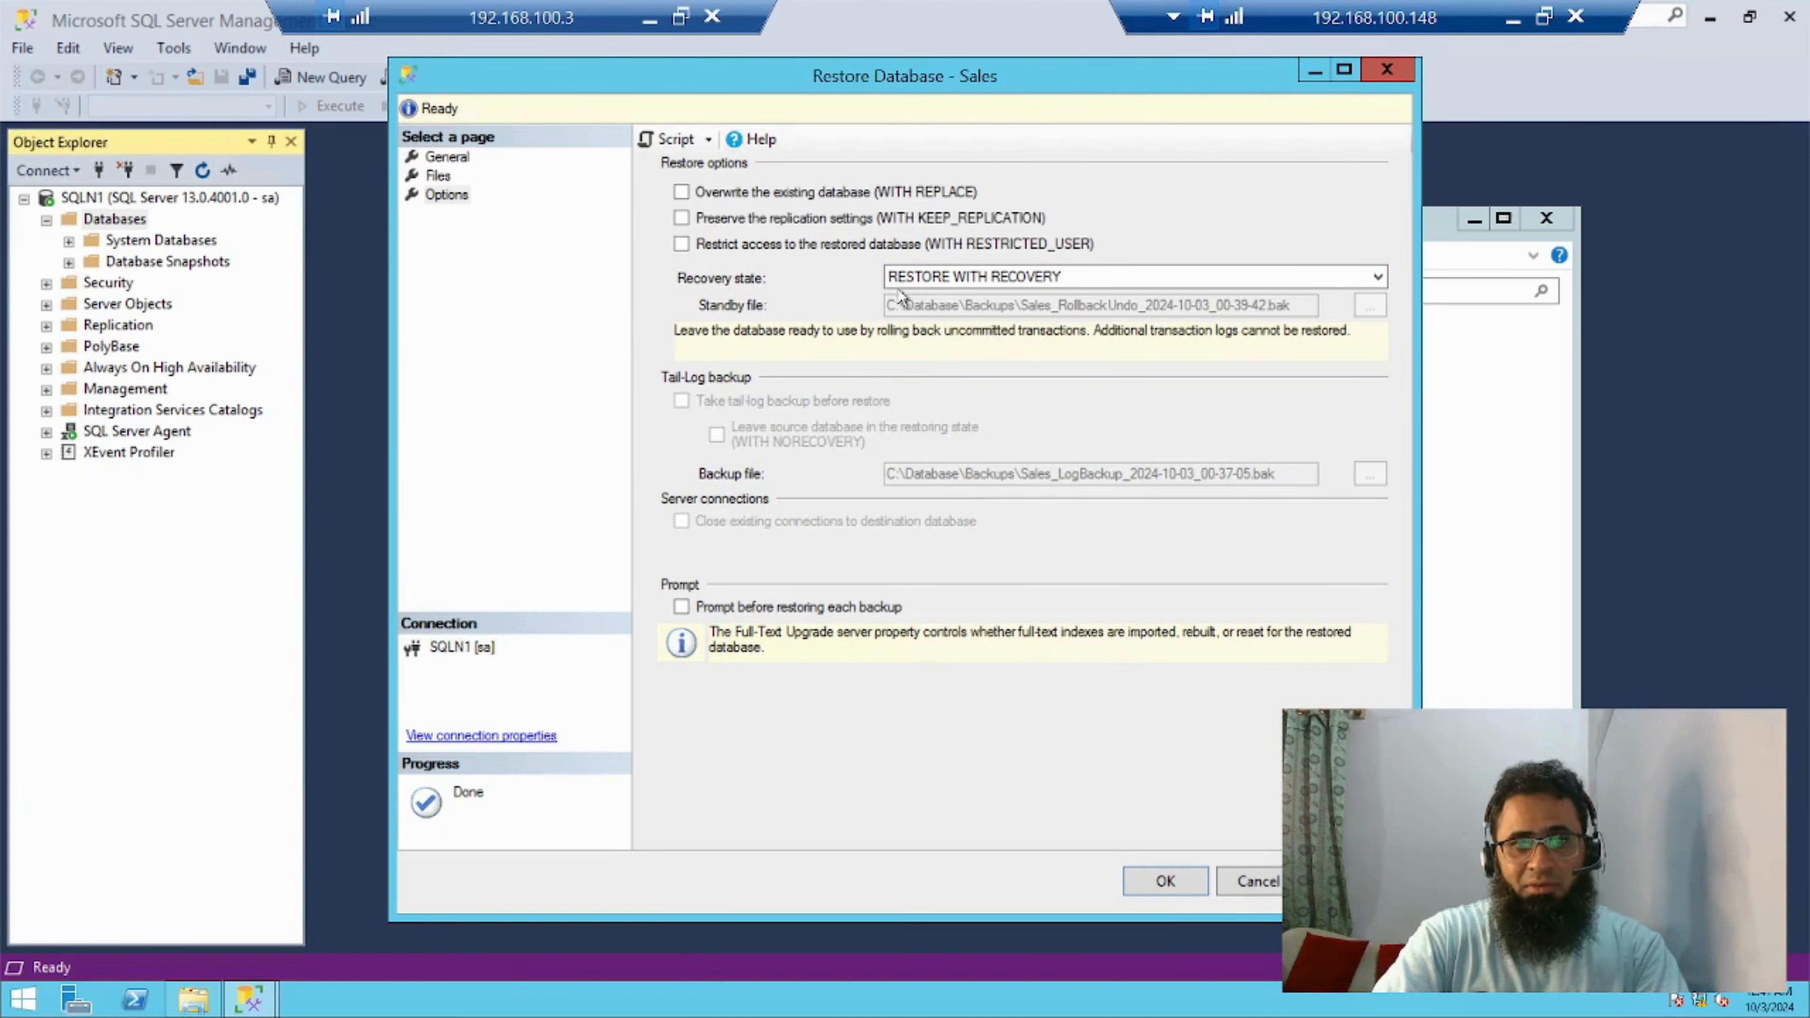
left_click(1166, 883)
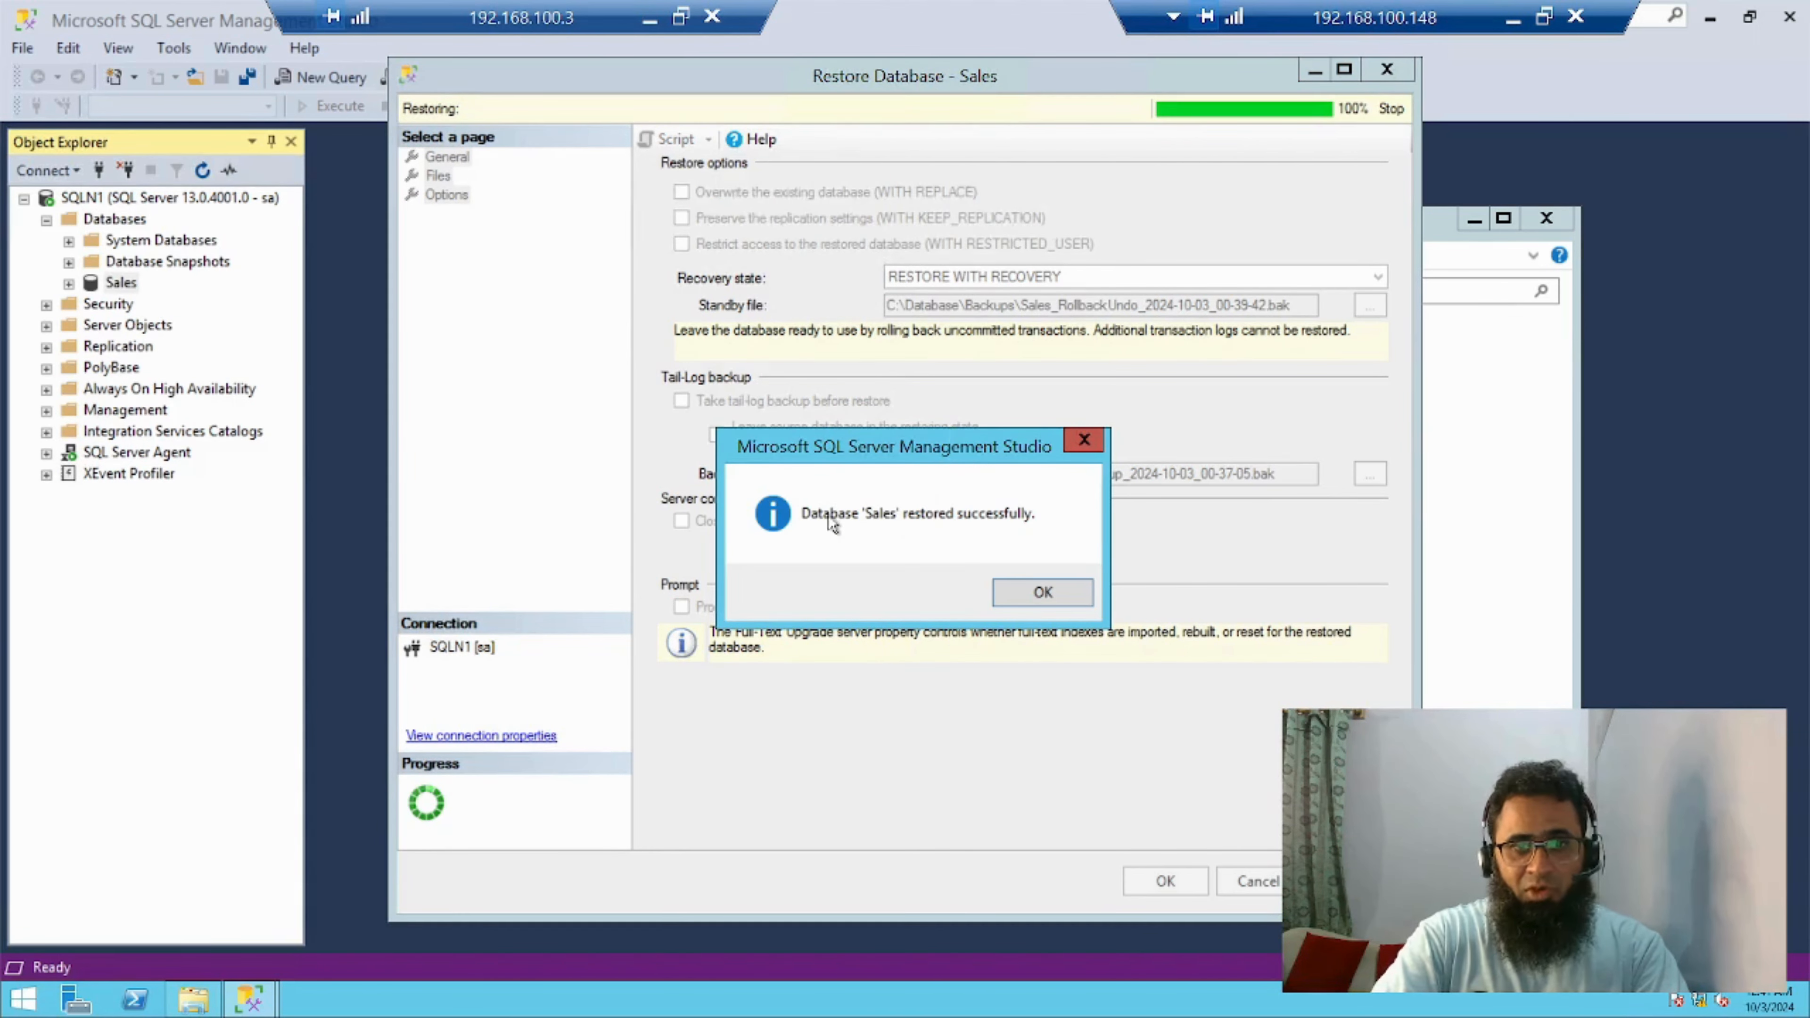
Dismiss the restore confirmation and examine the tables of the restored Sales database
left_click(1045, 592)
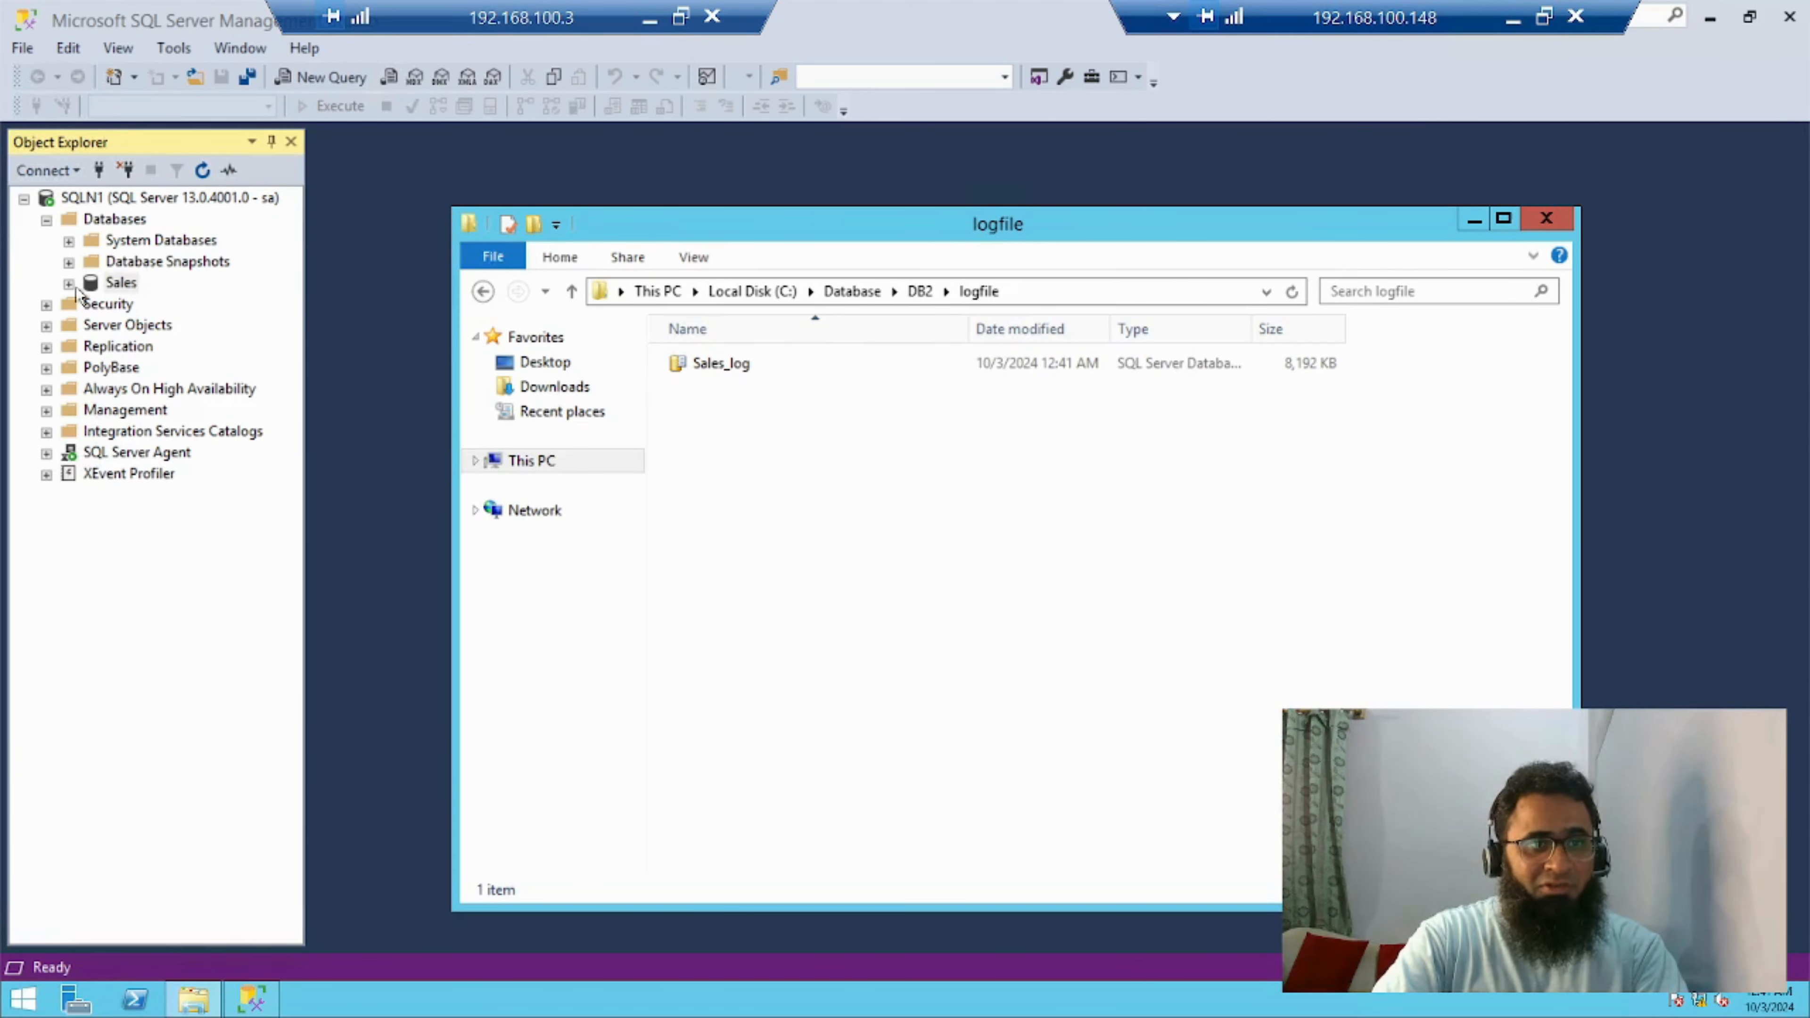
left_click(68, 284)
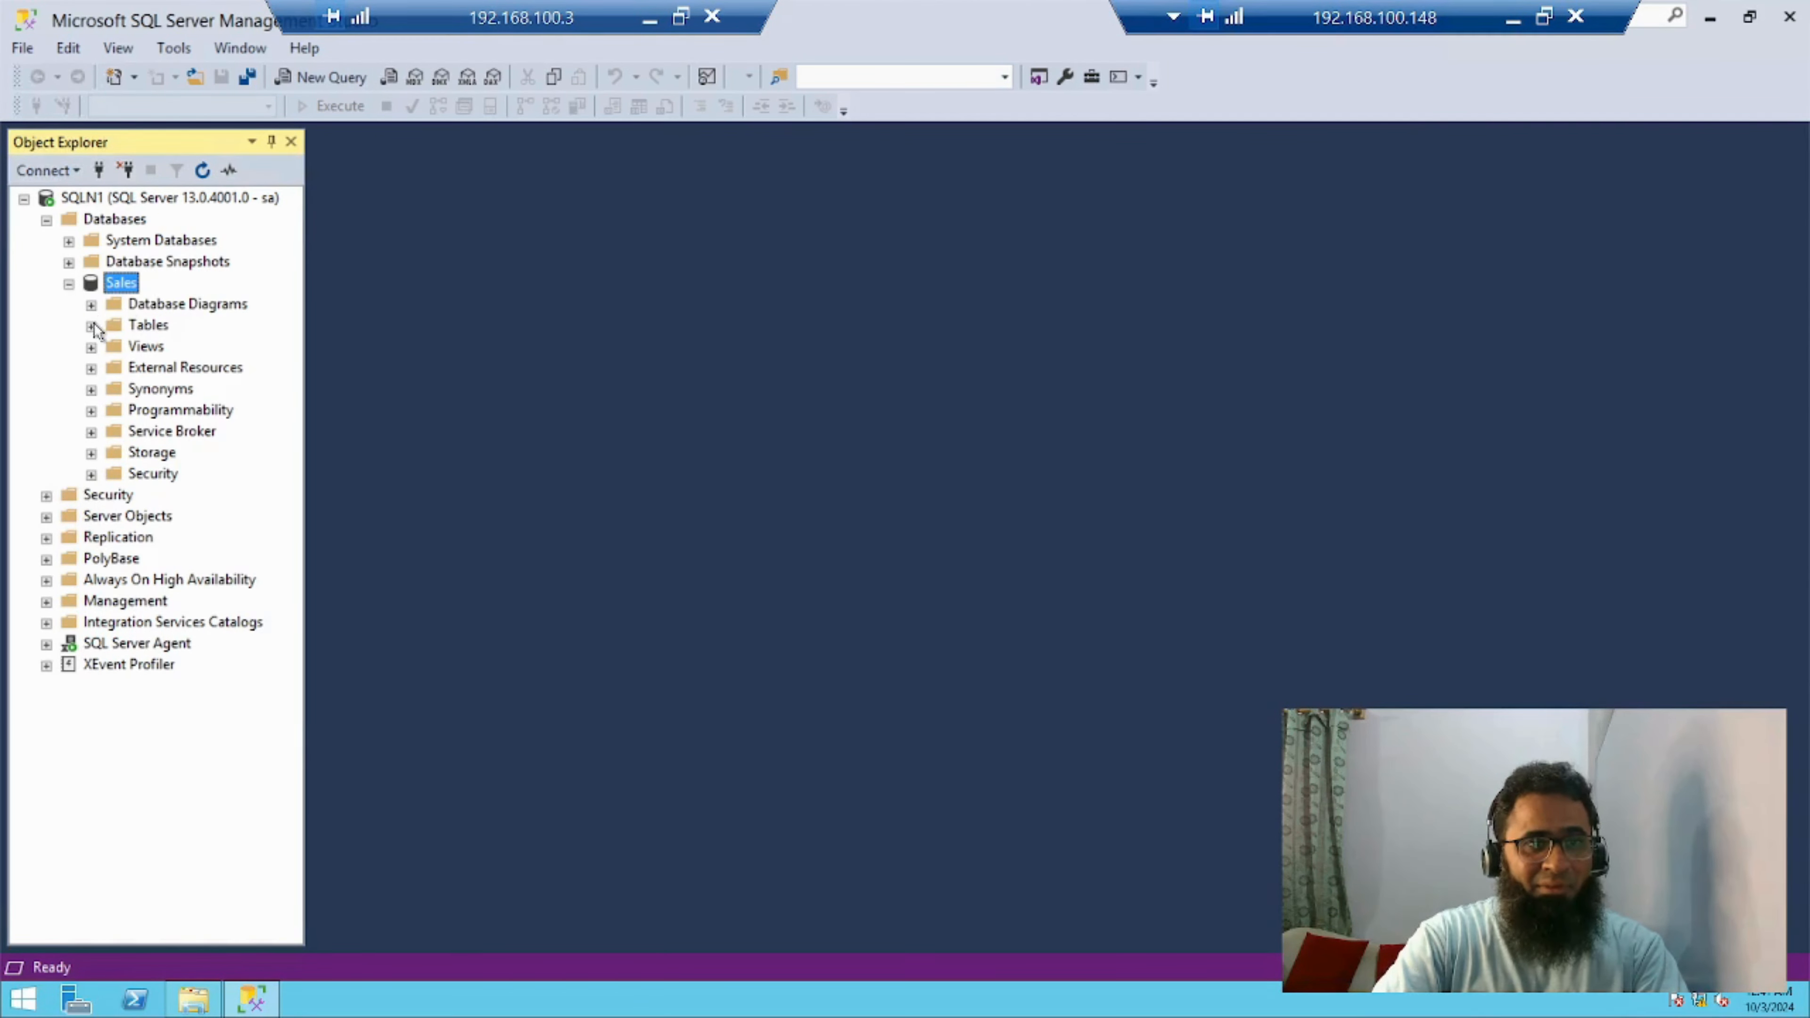
left_click(92, 326)
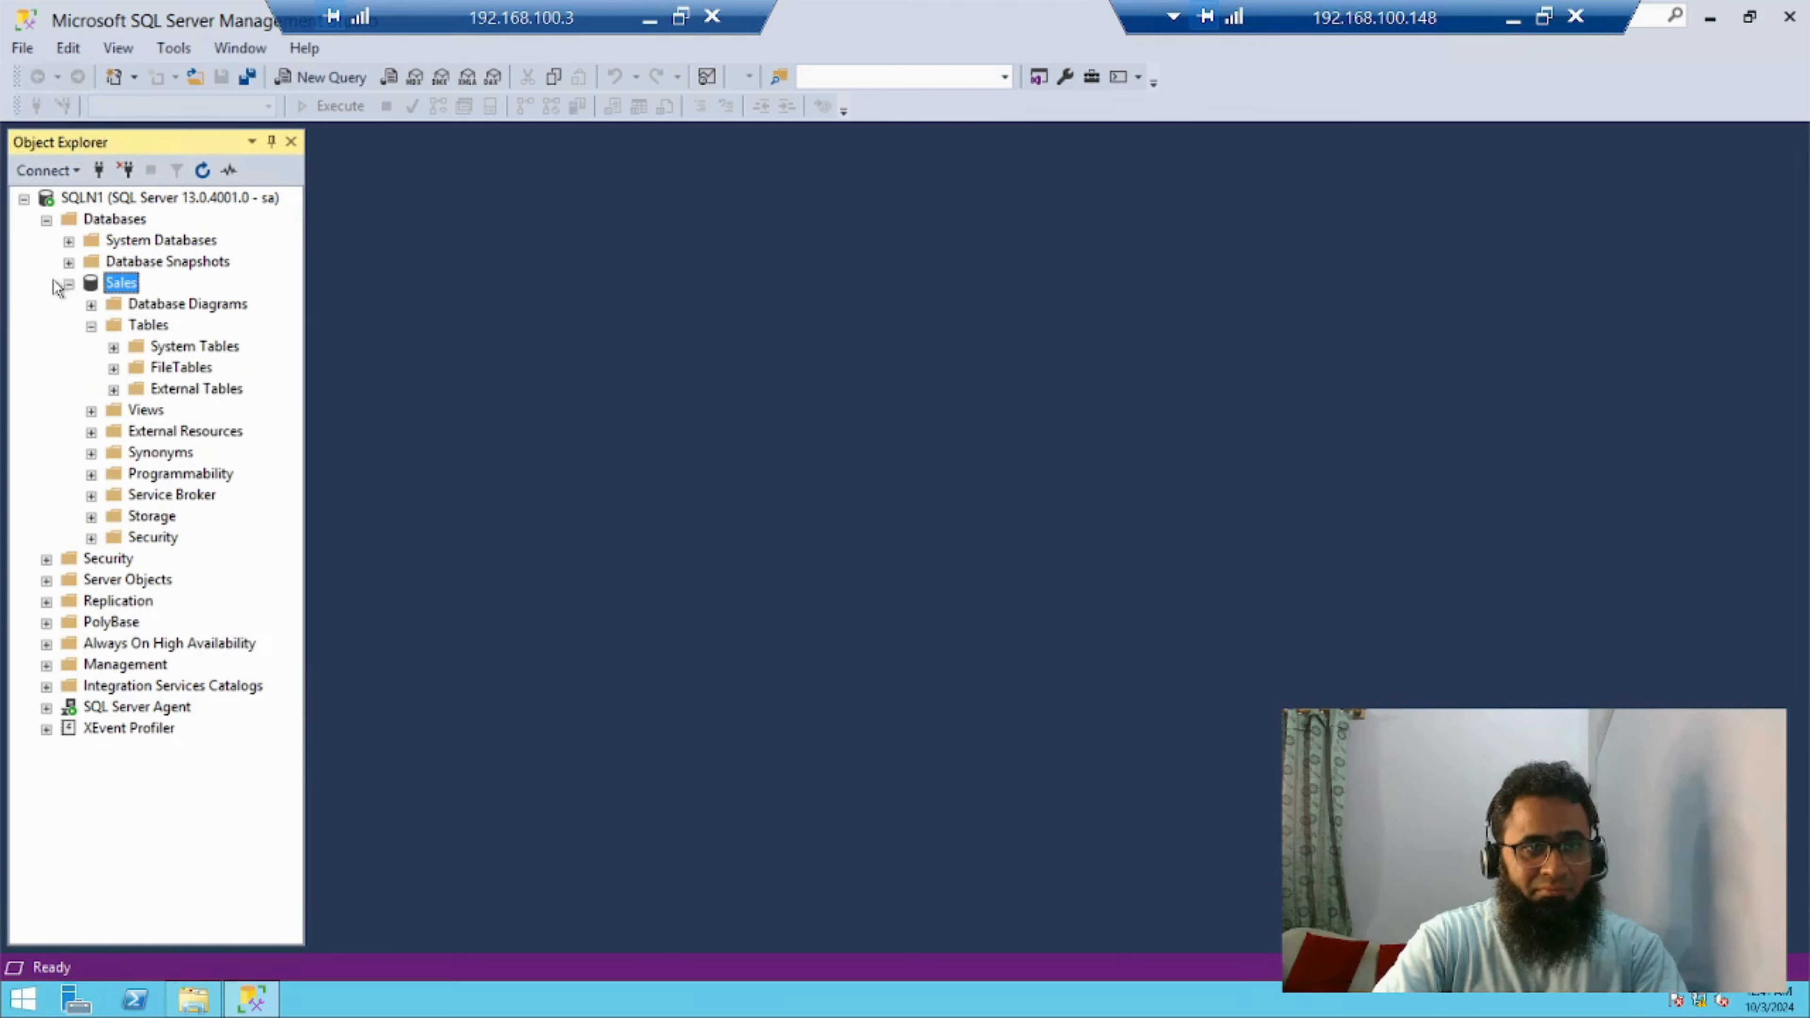
left_click(68, 284)
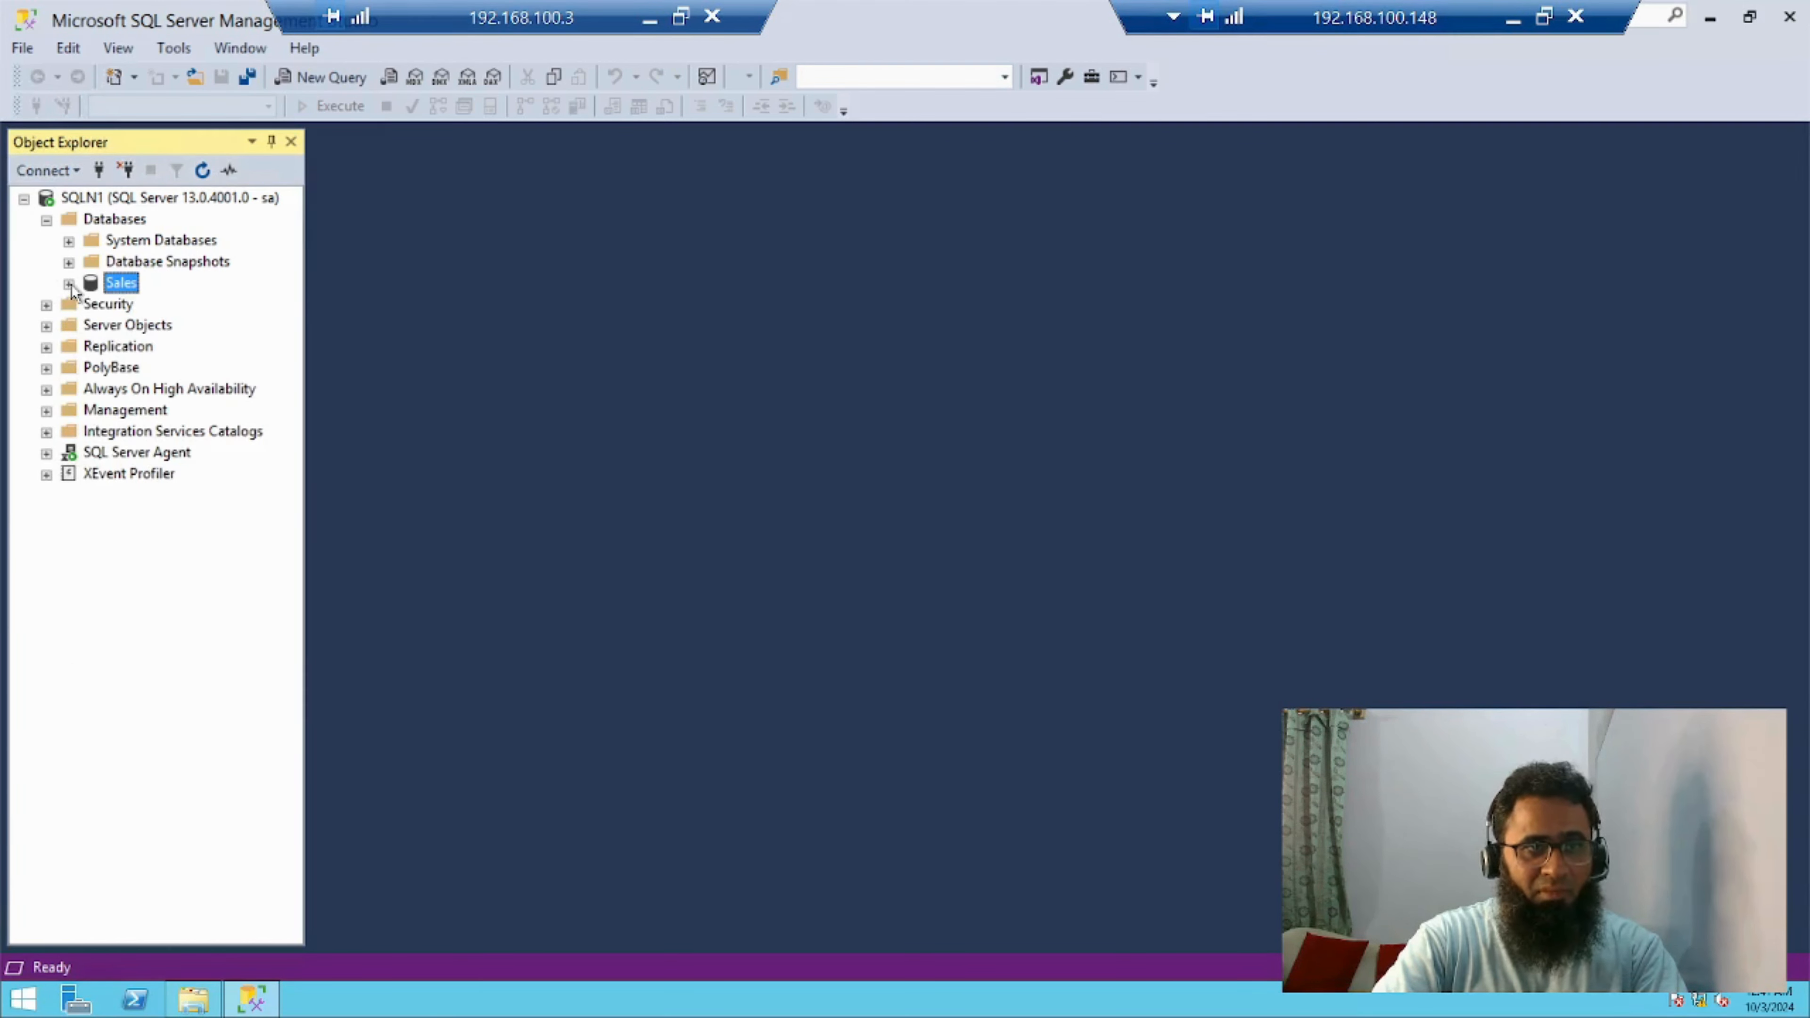
Delete the Sales database from SQLN1, including its backup and restore history information
right_click(126, 286)
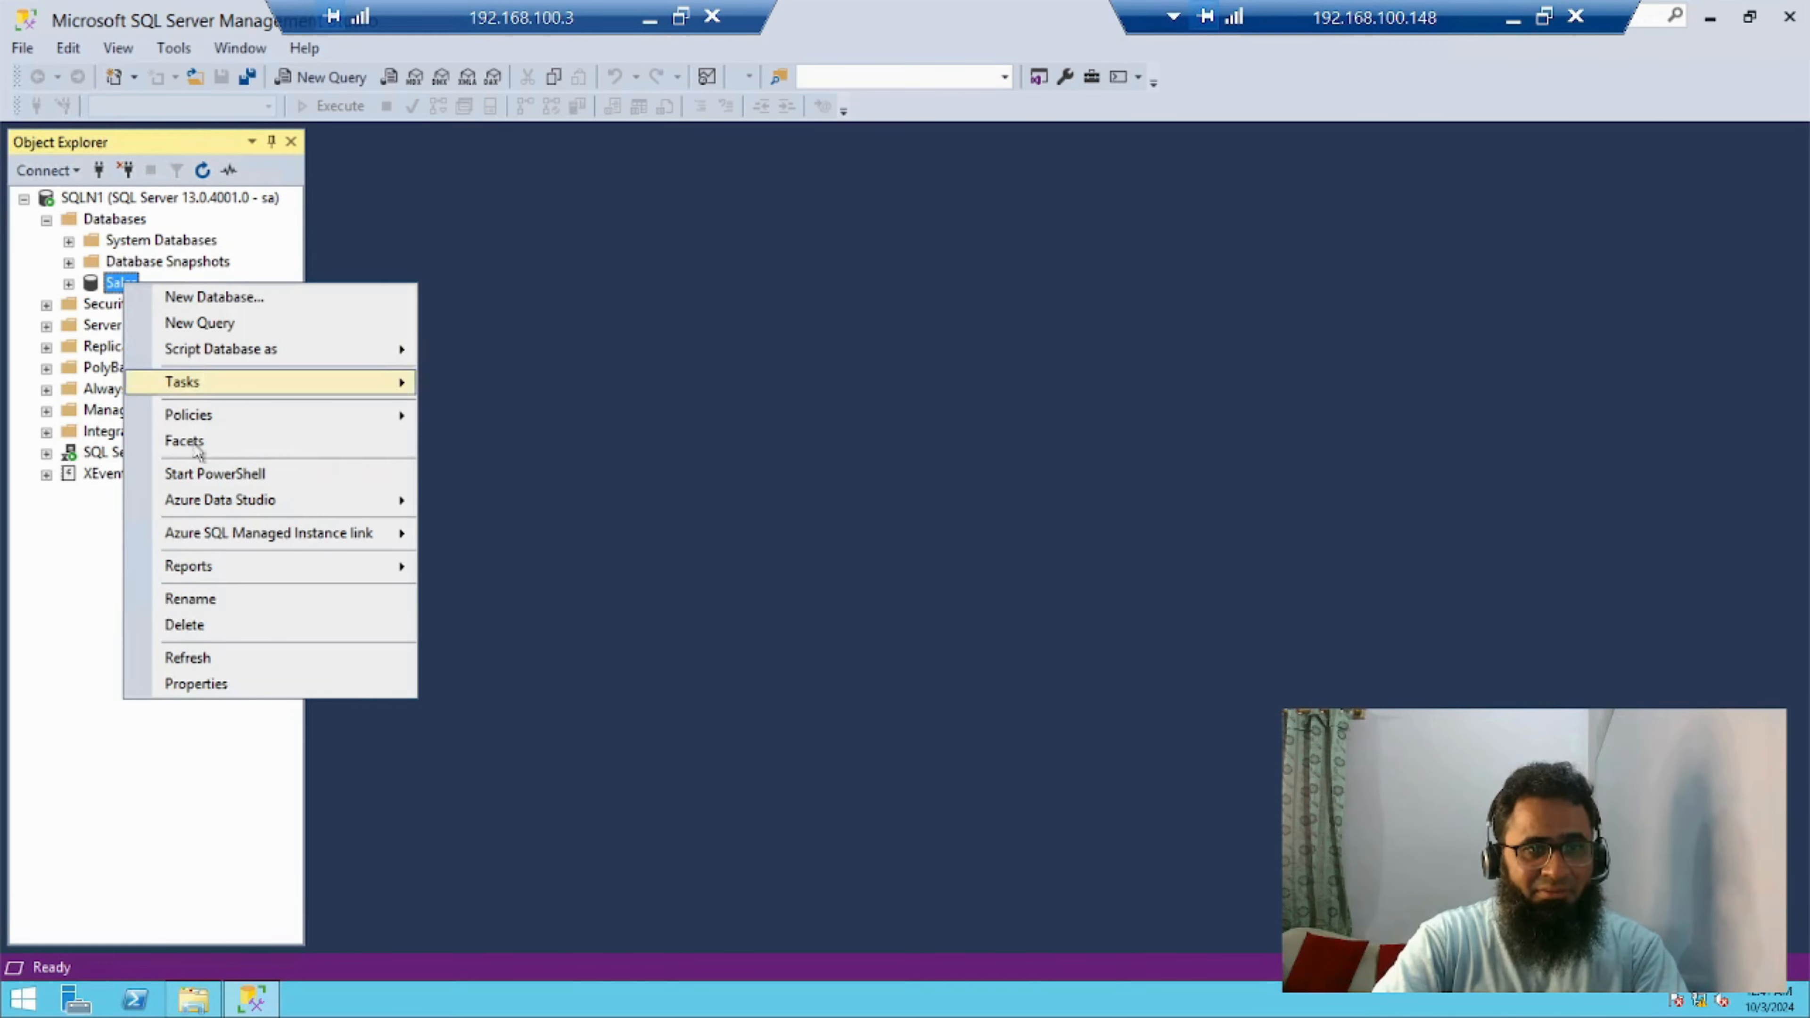
left_click(187, 624)
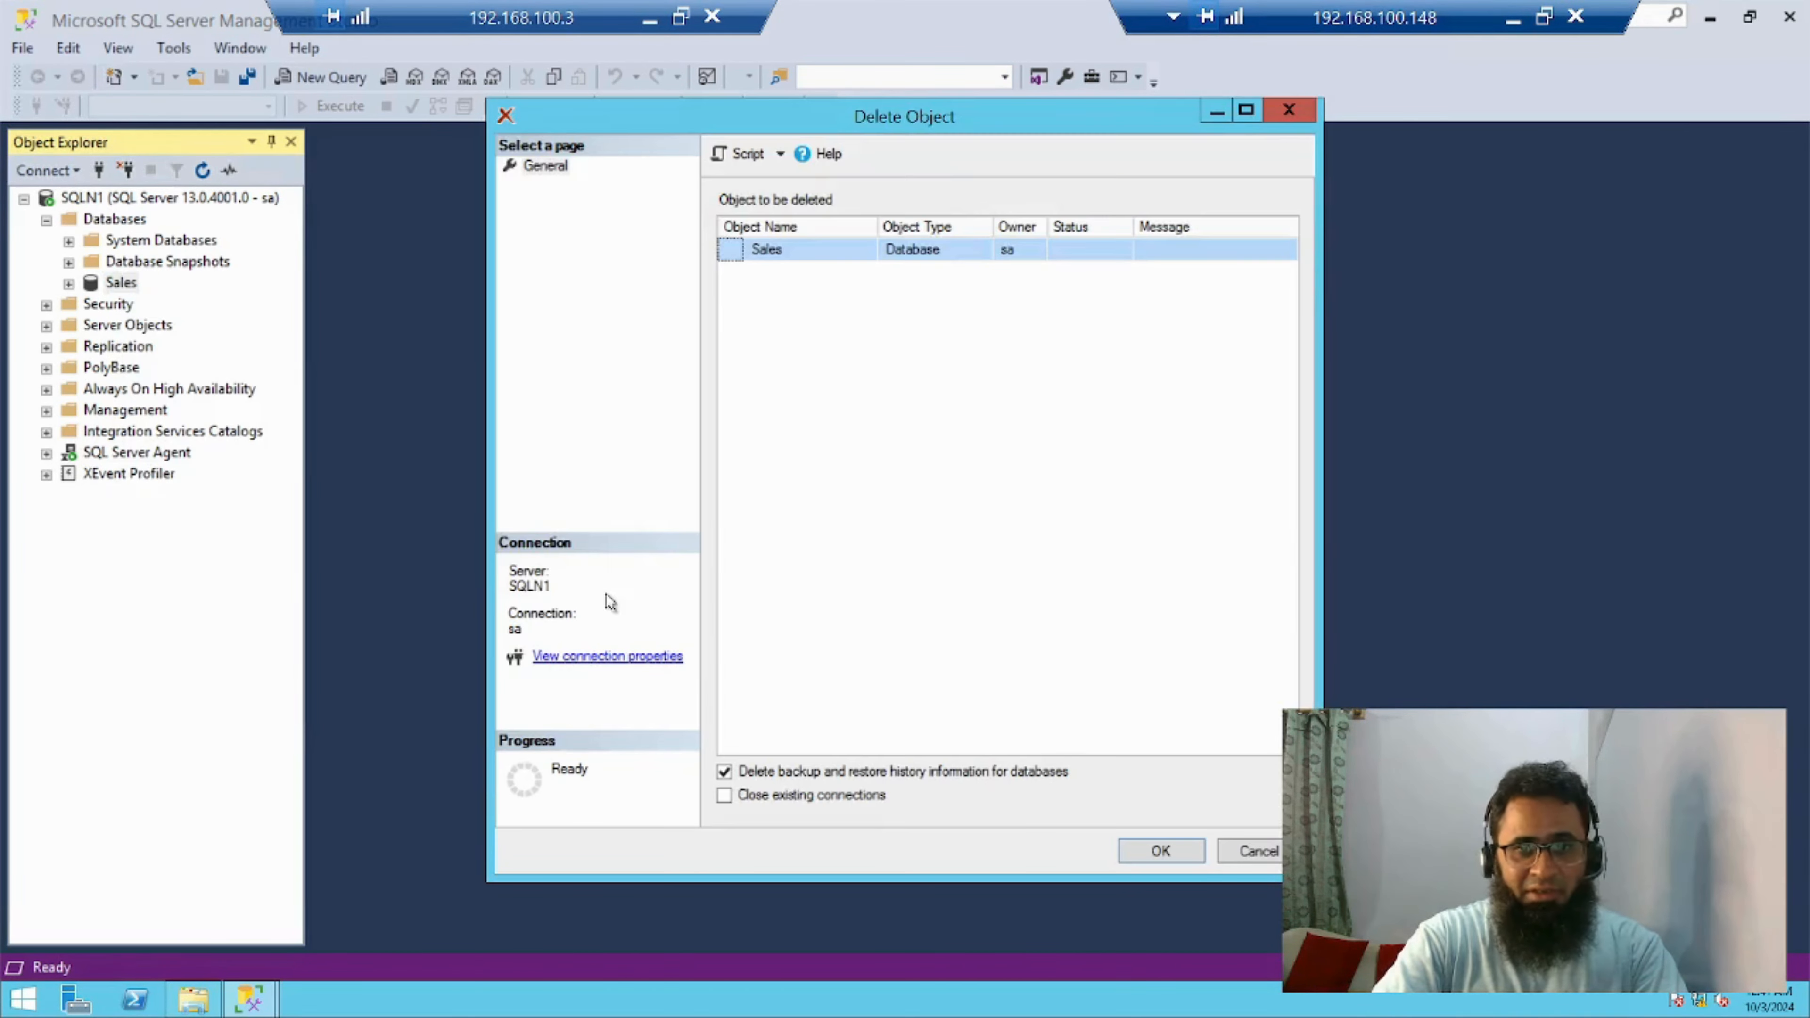
left_click(1162, 851)
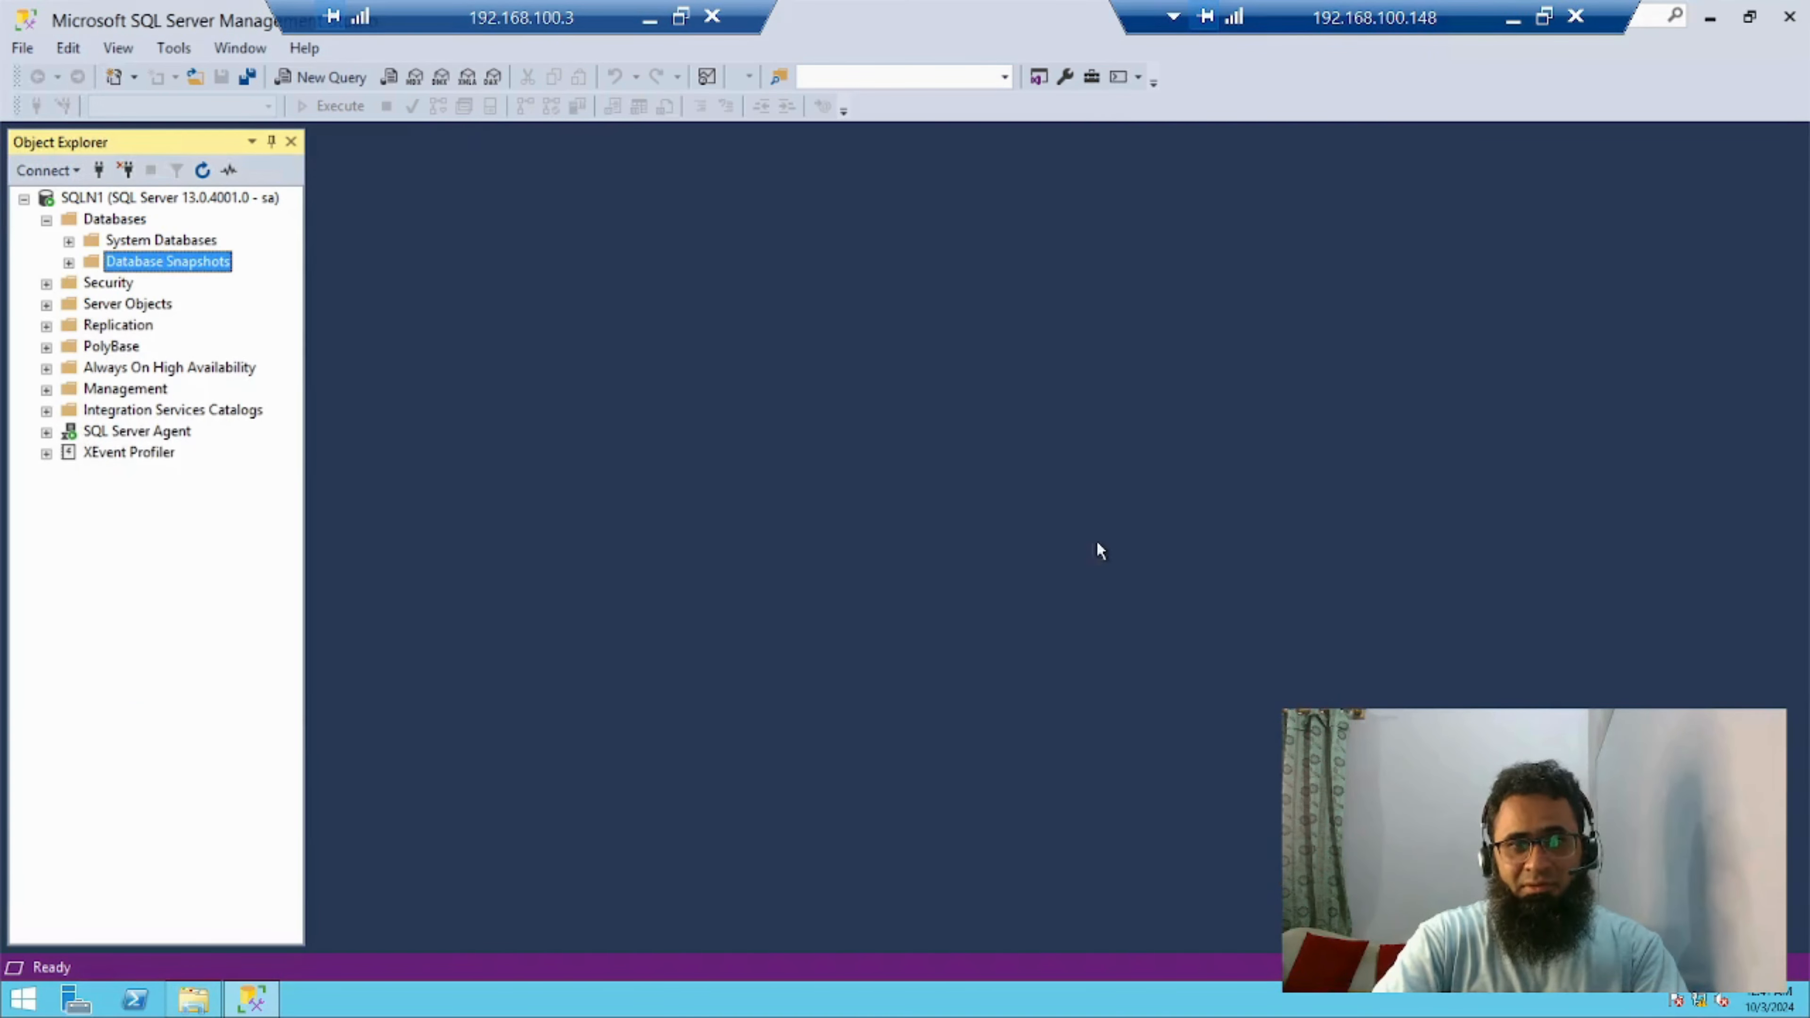
Start a database restore from a device, using C:\Database\Backups\New2\salesoct24_1.bak as the backup media
right_click(144, 262)
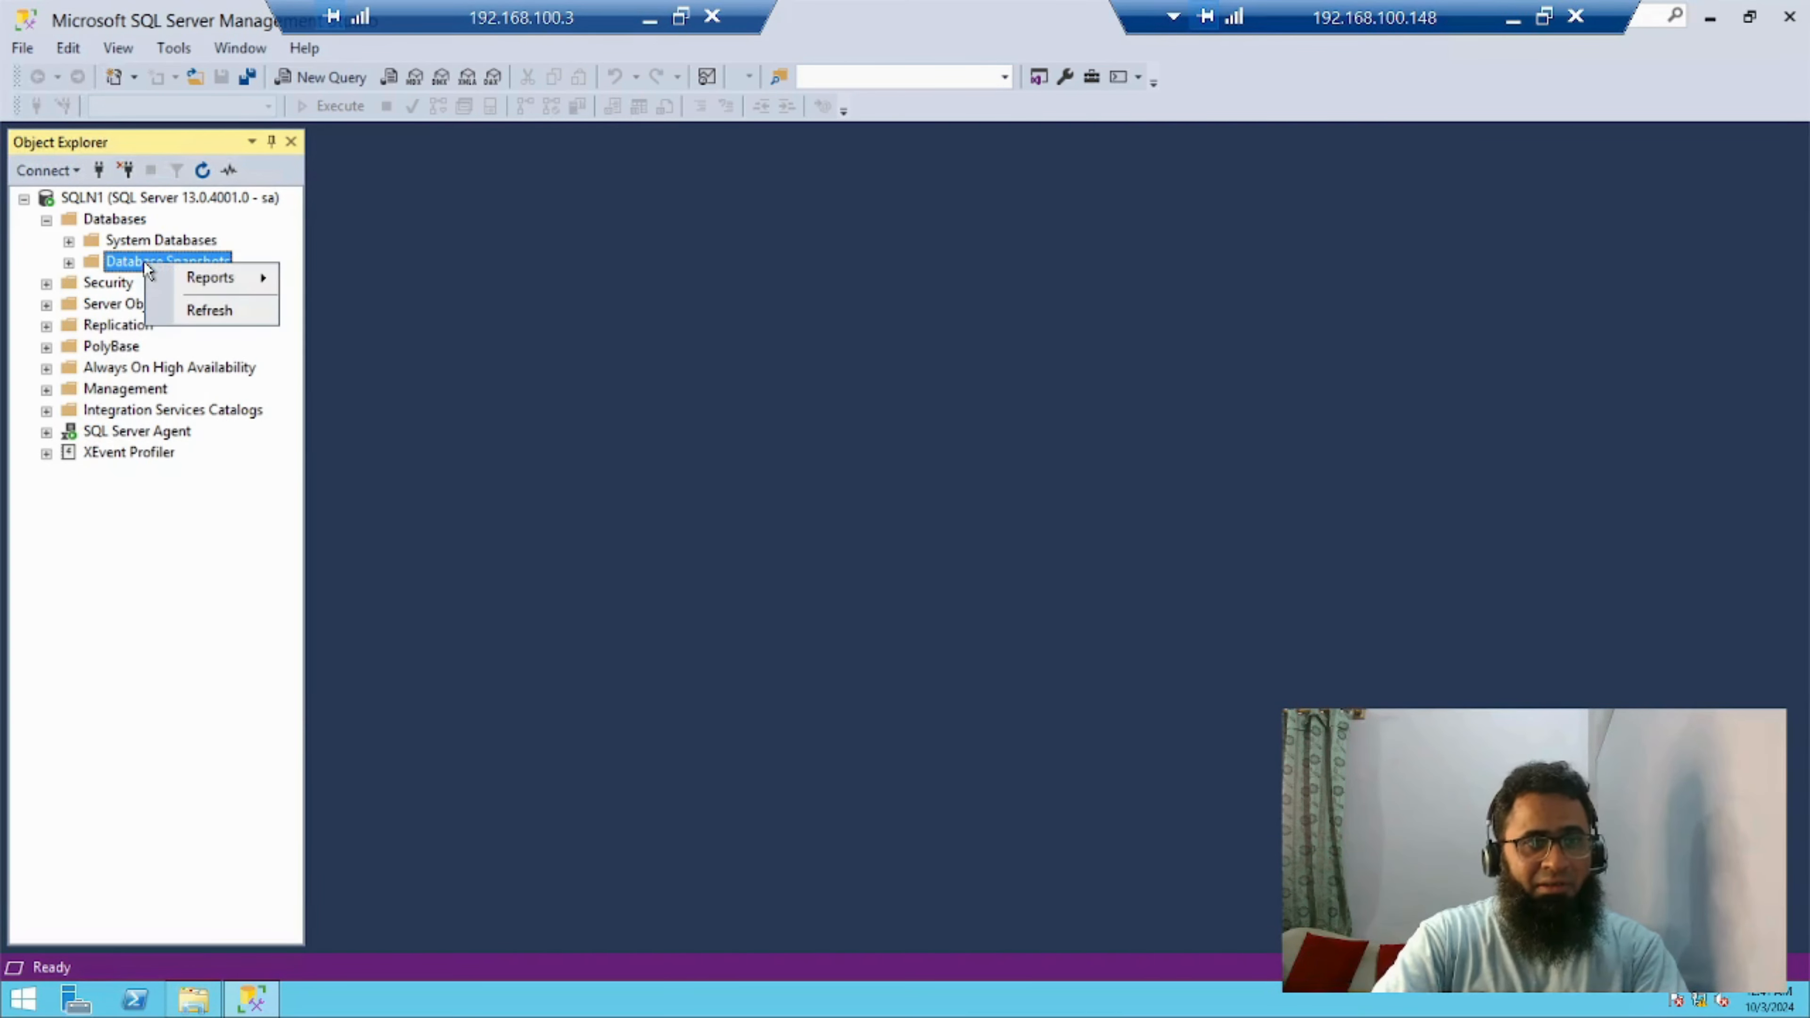
left_click(120, 224)
right_click(123, 229)
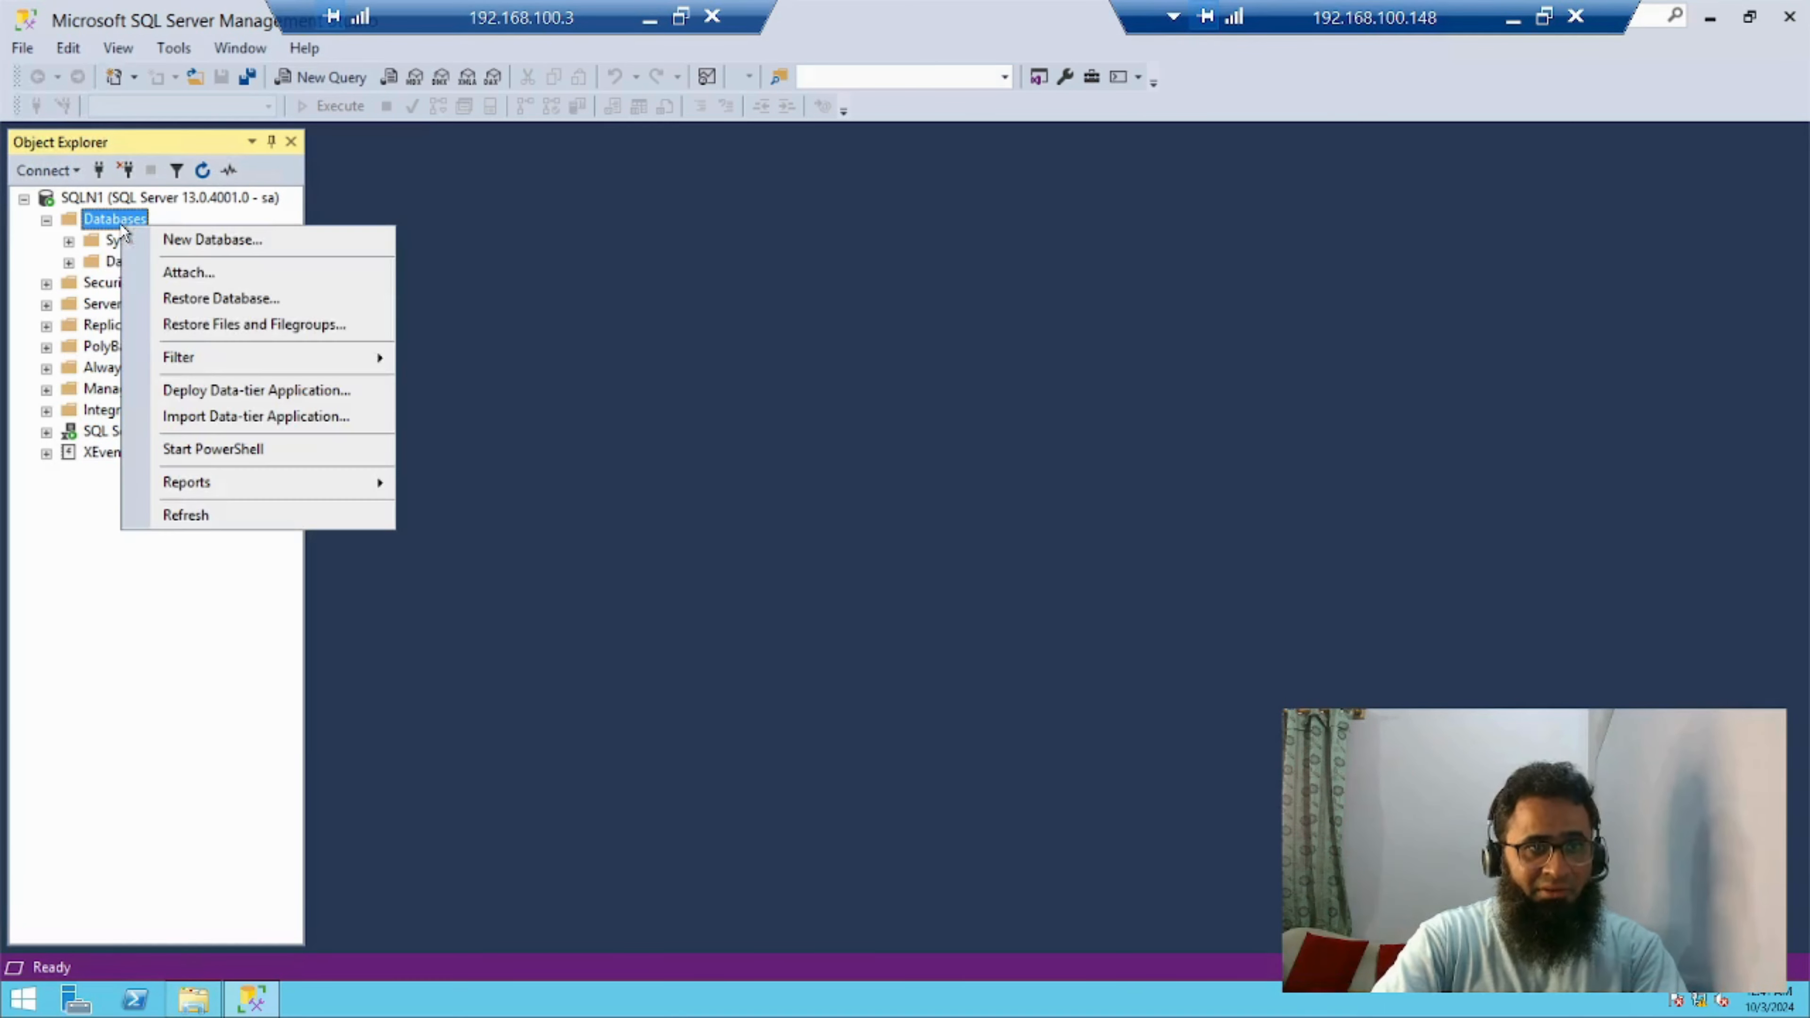
left_click(207, 299)
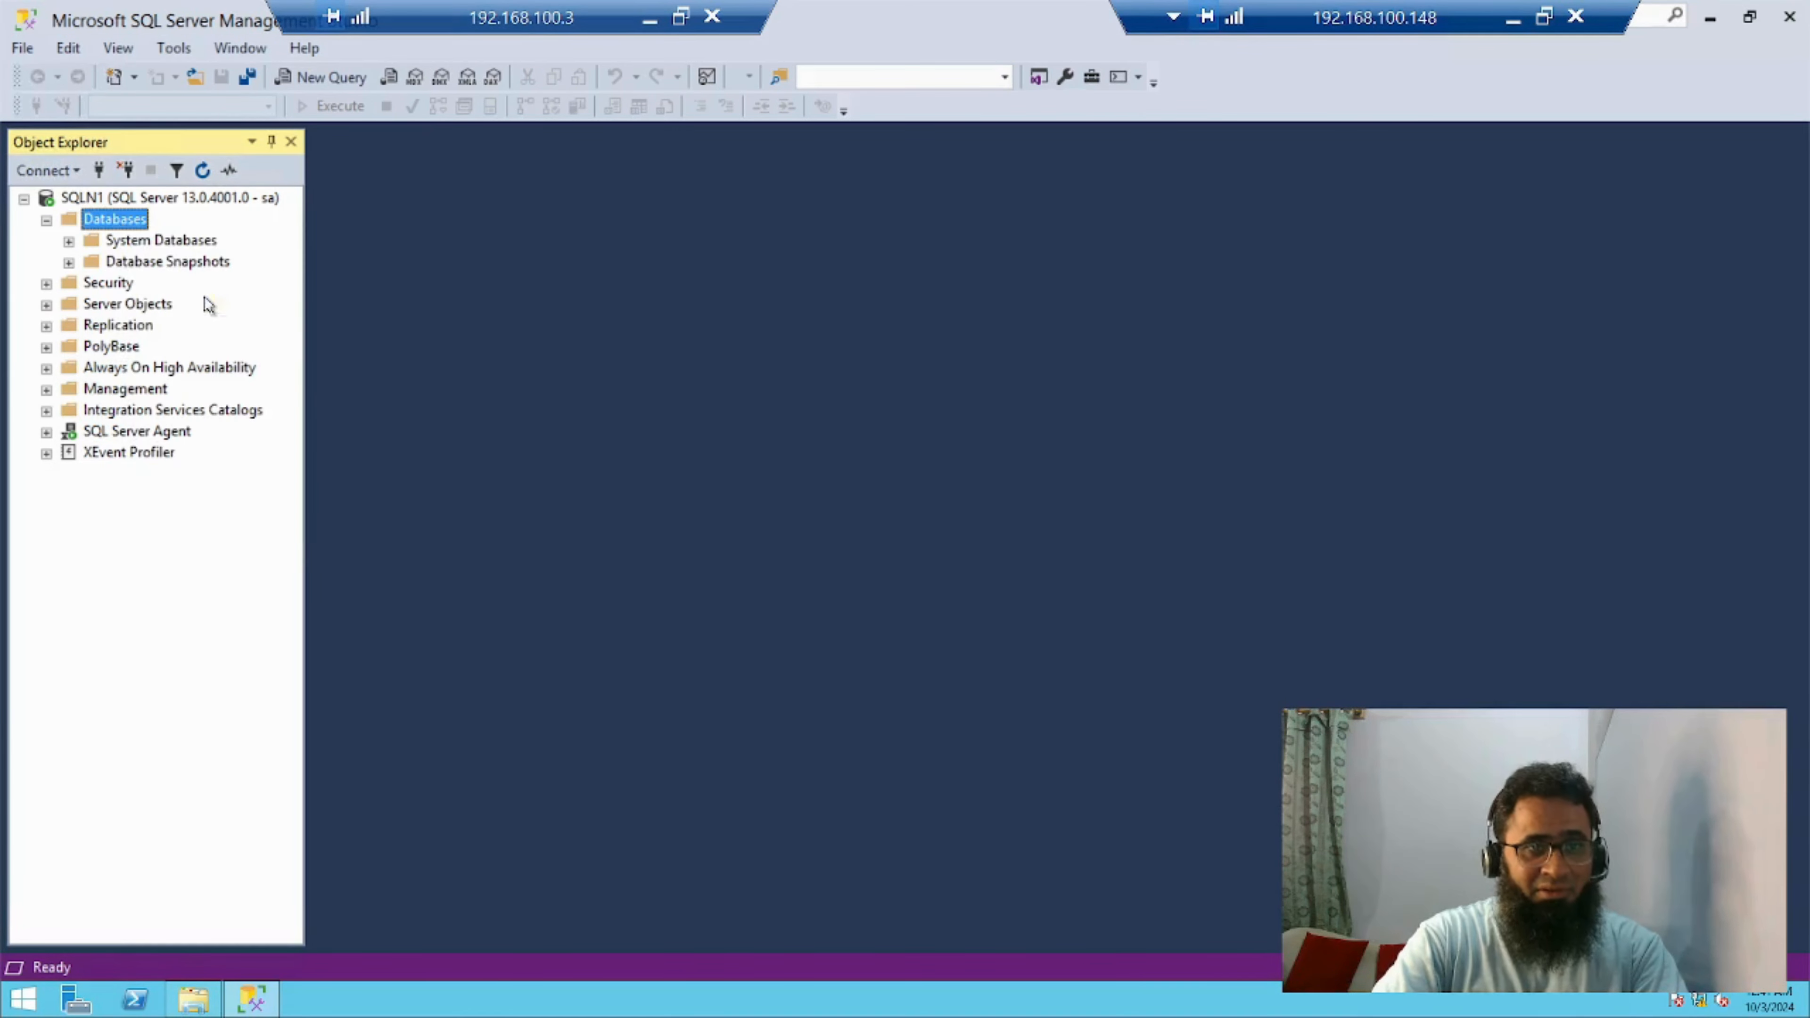
left_click(720, 226)
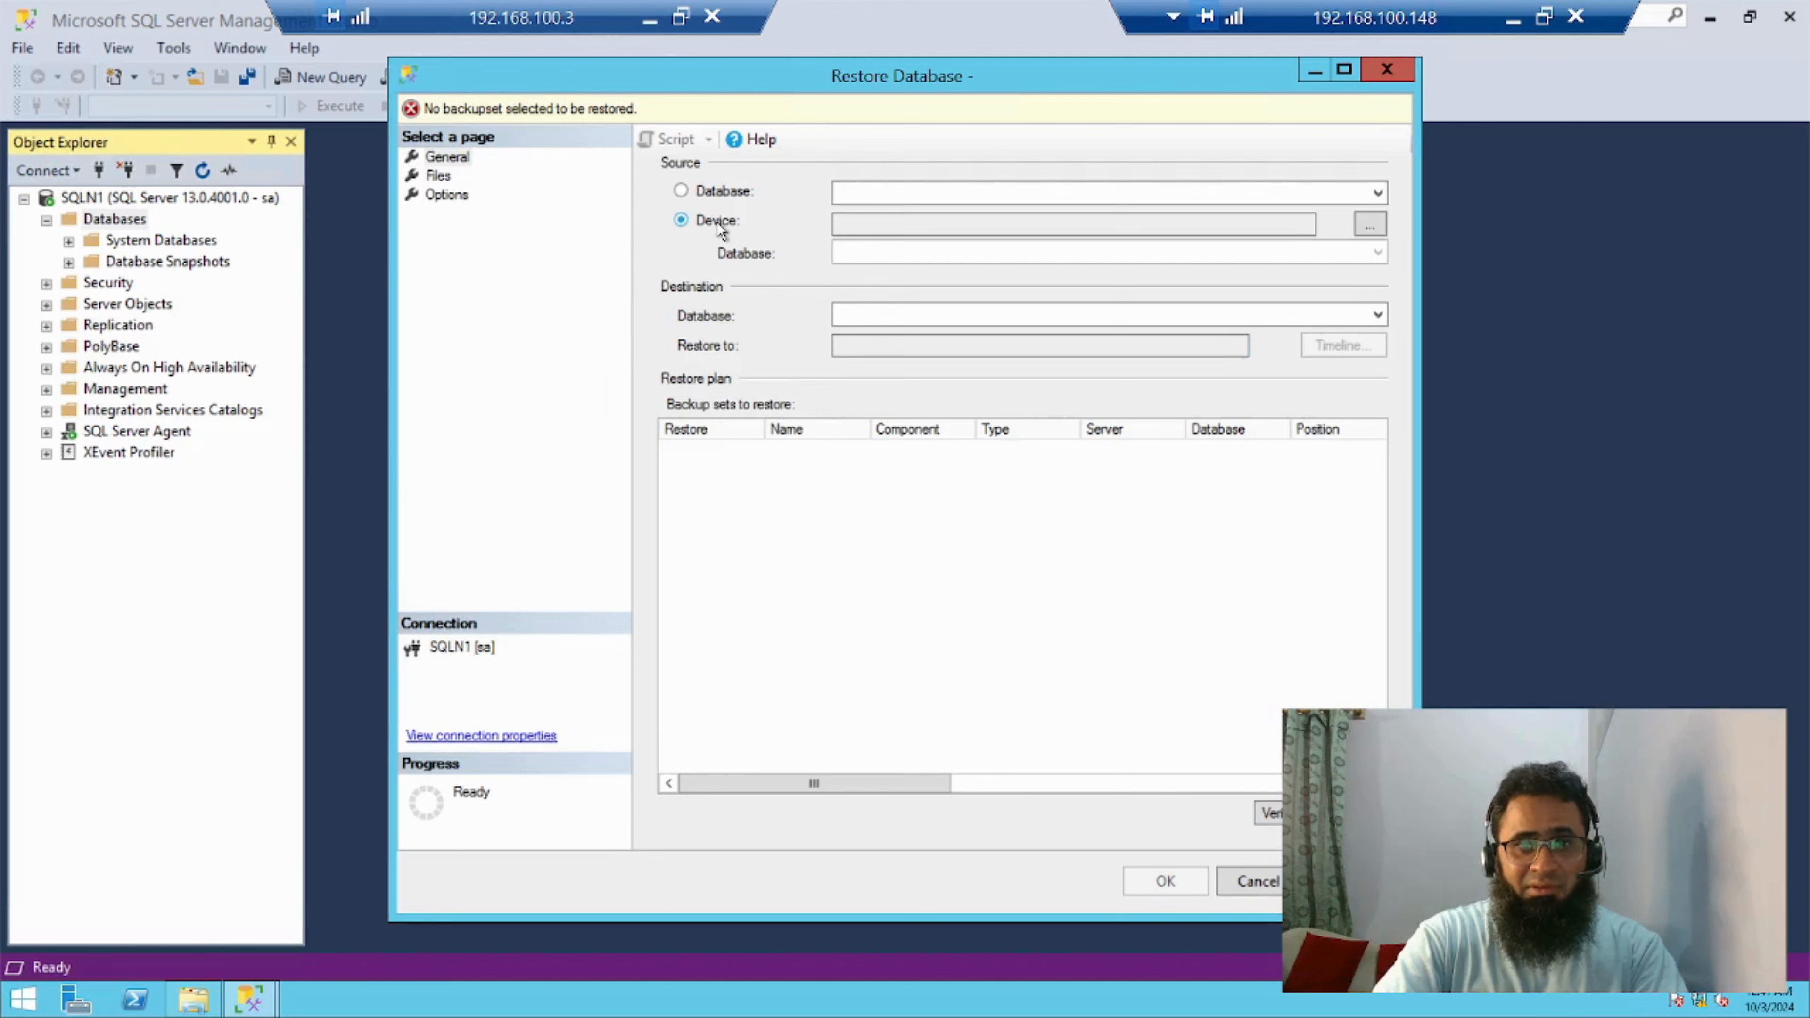
left_click(1369, 225)
left_click(1103, 429)
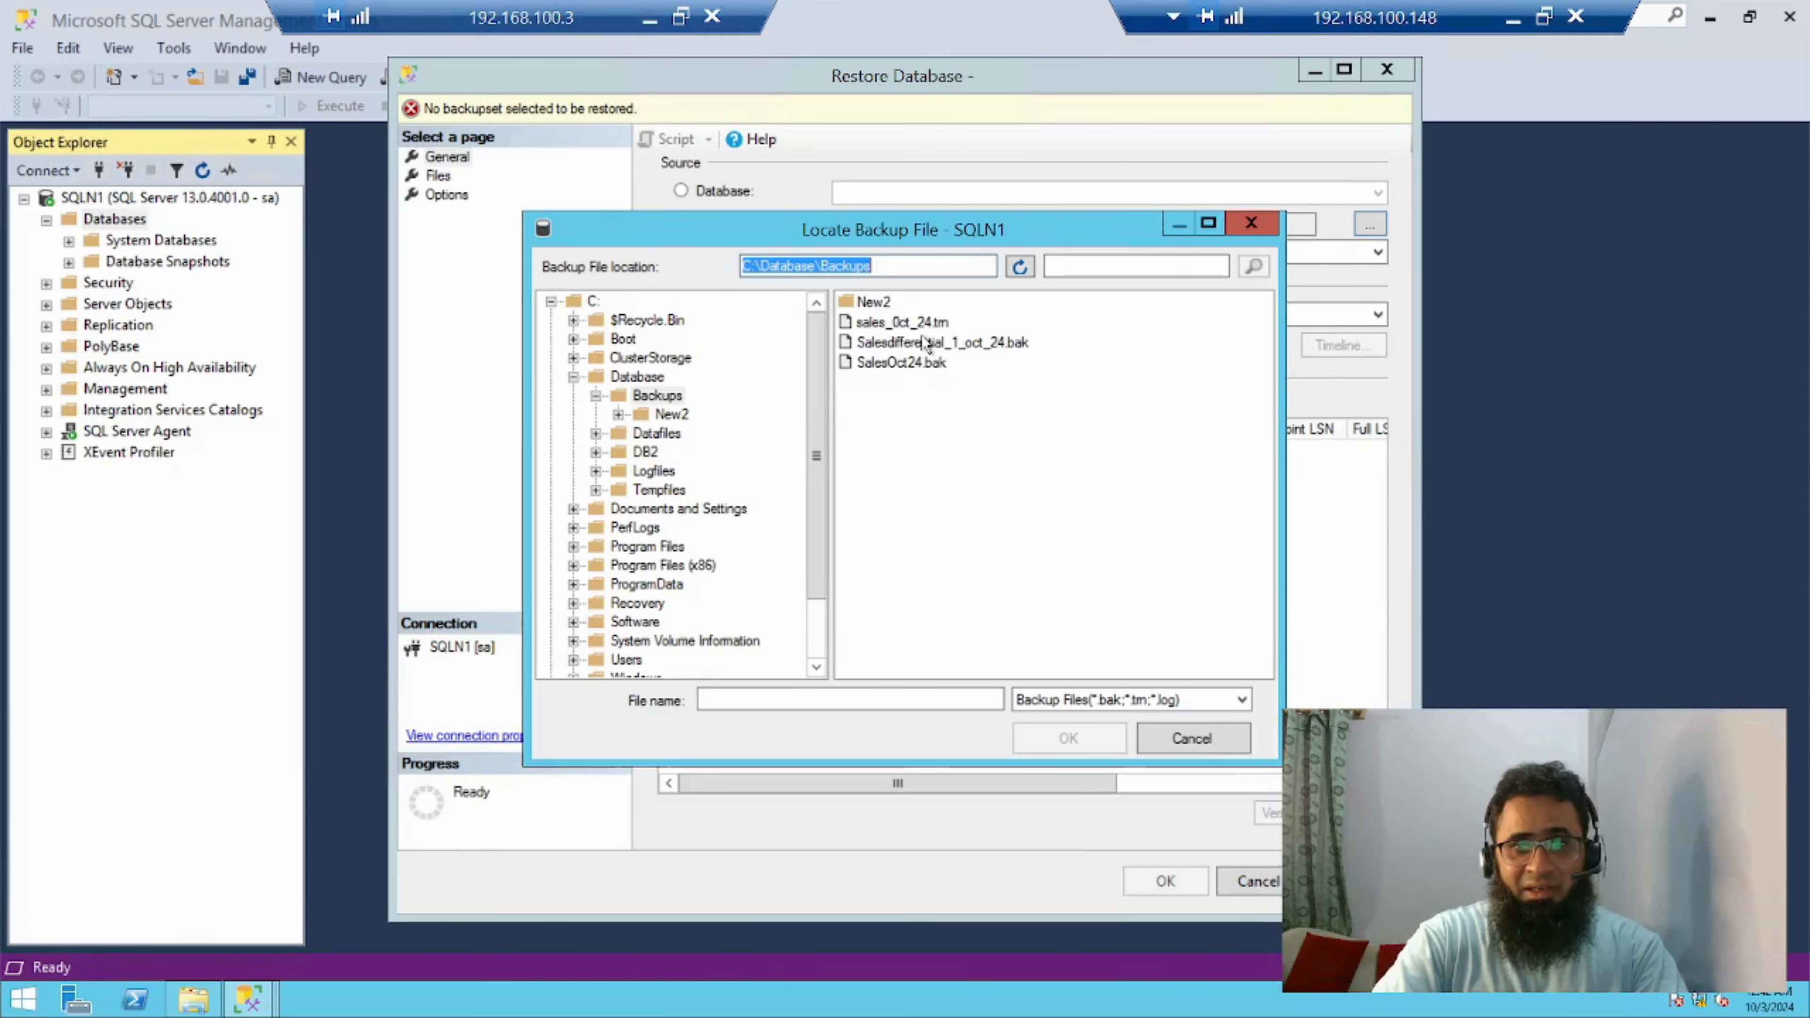
double_click(870, 303)
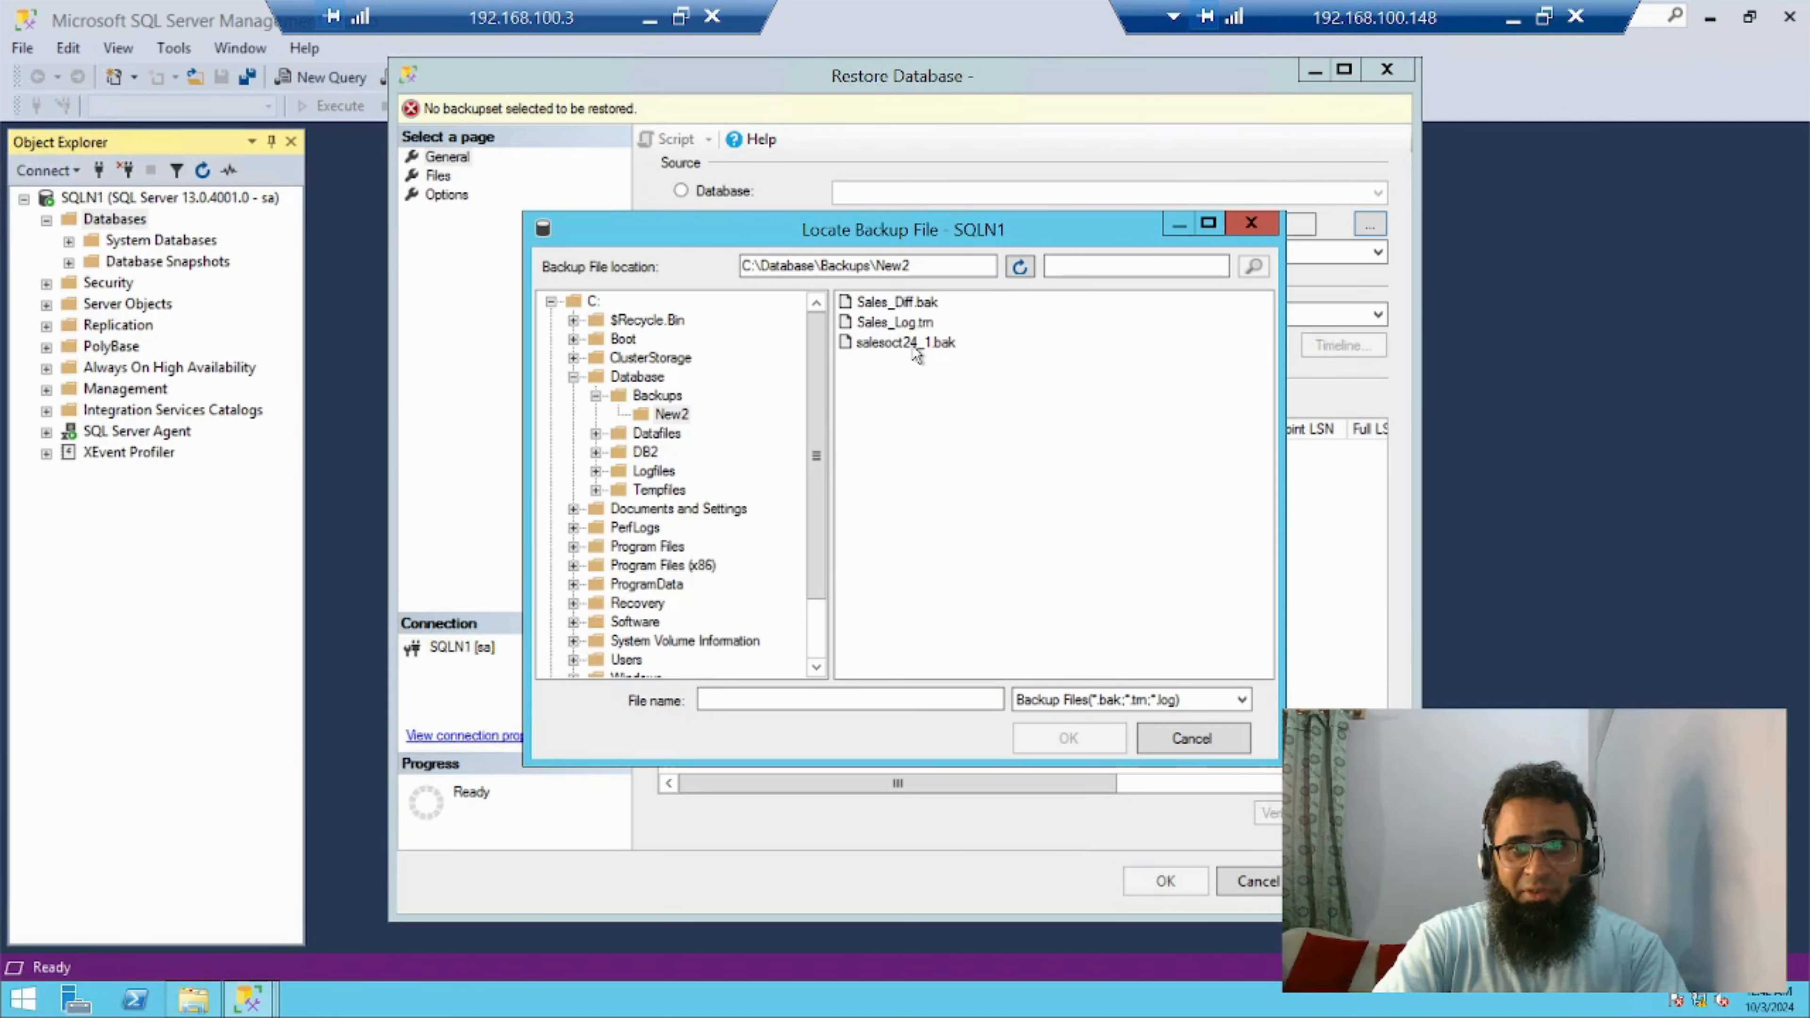
left_click(906, 342)
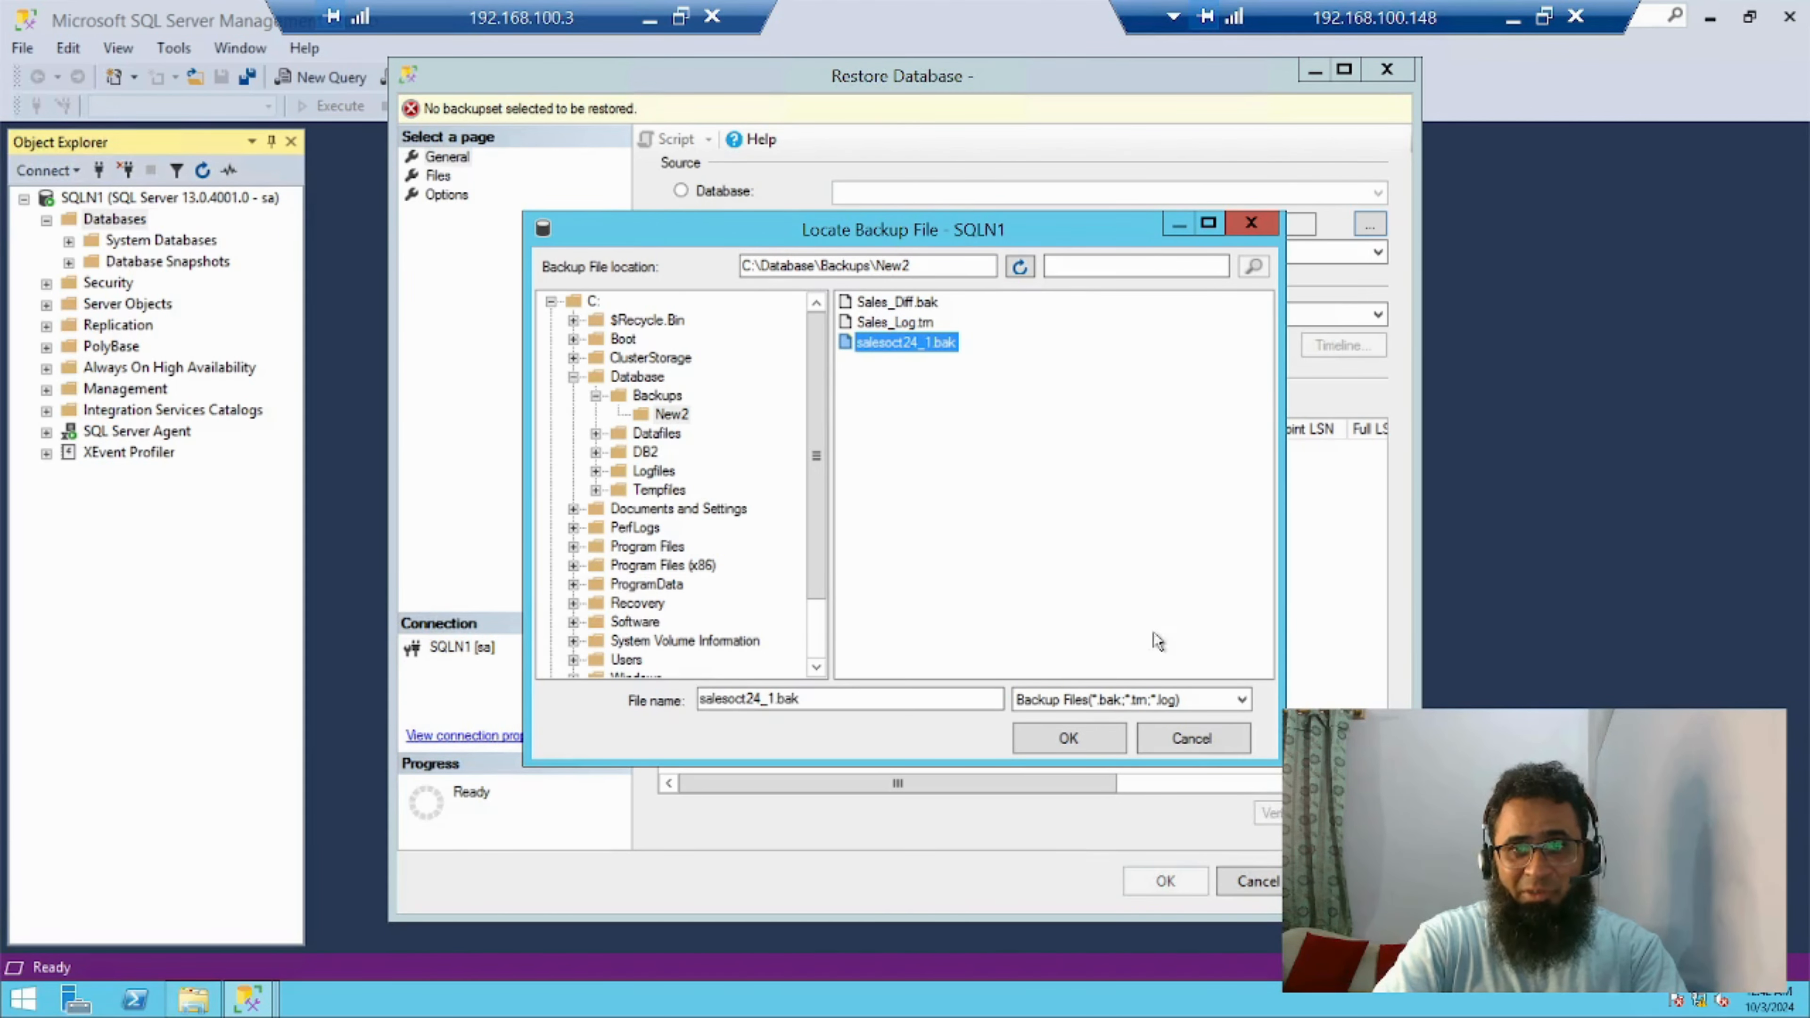
left_click(1075, 743)
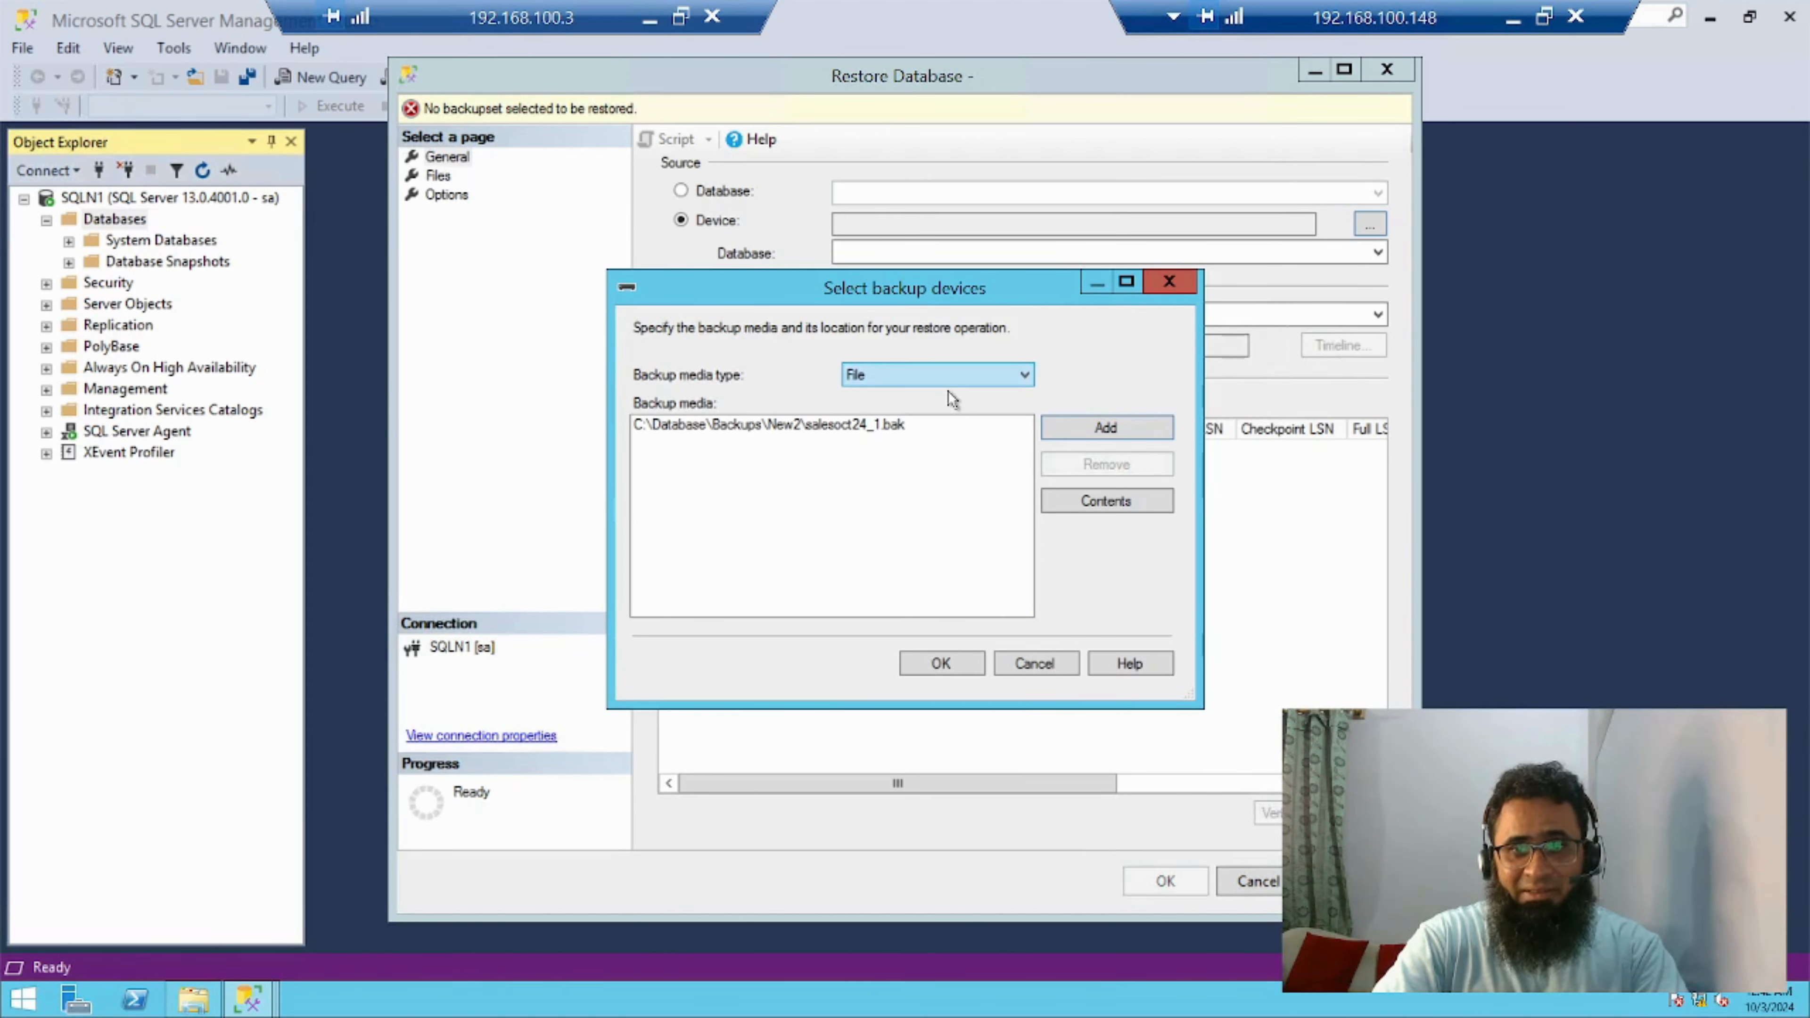
left_click(950, 663)
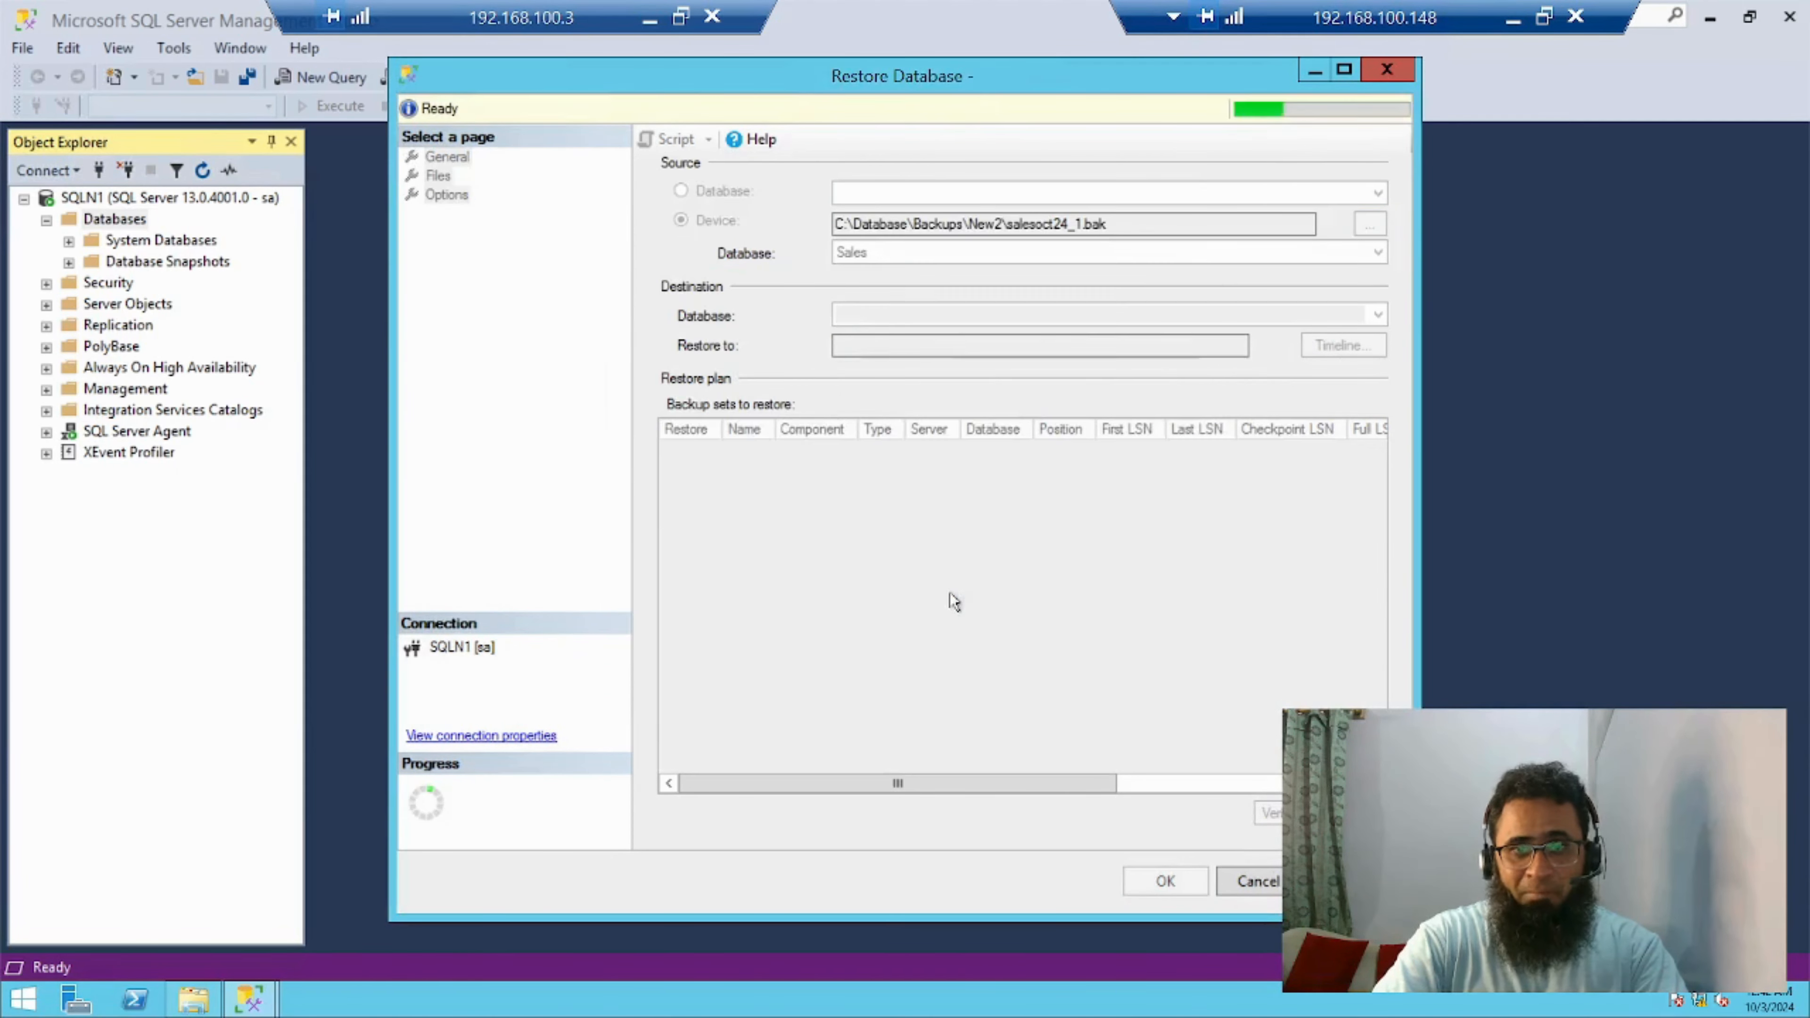
Enable relocating all files for the Sales restore and set the data file folder to C:\Database\DB2
left_click(436, 178)
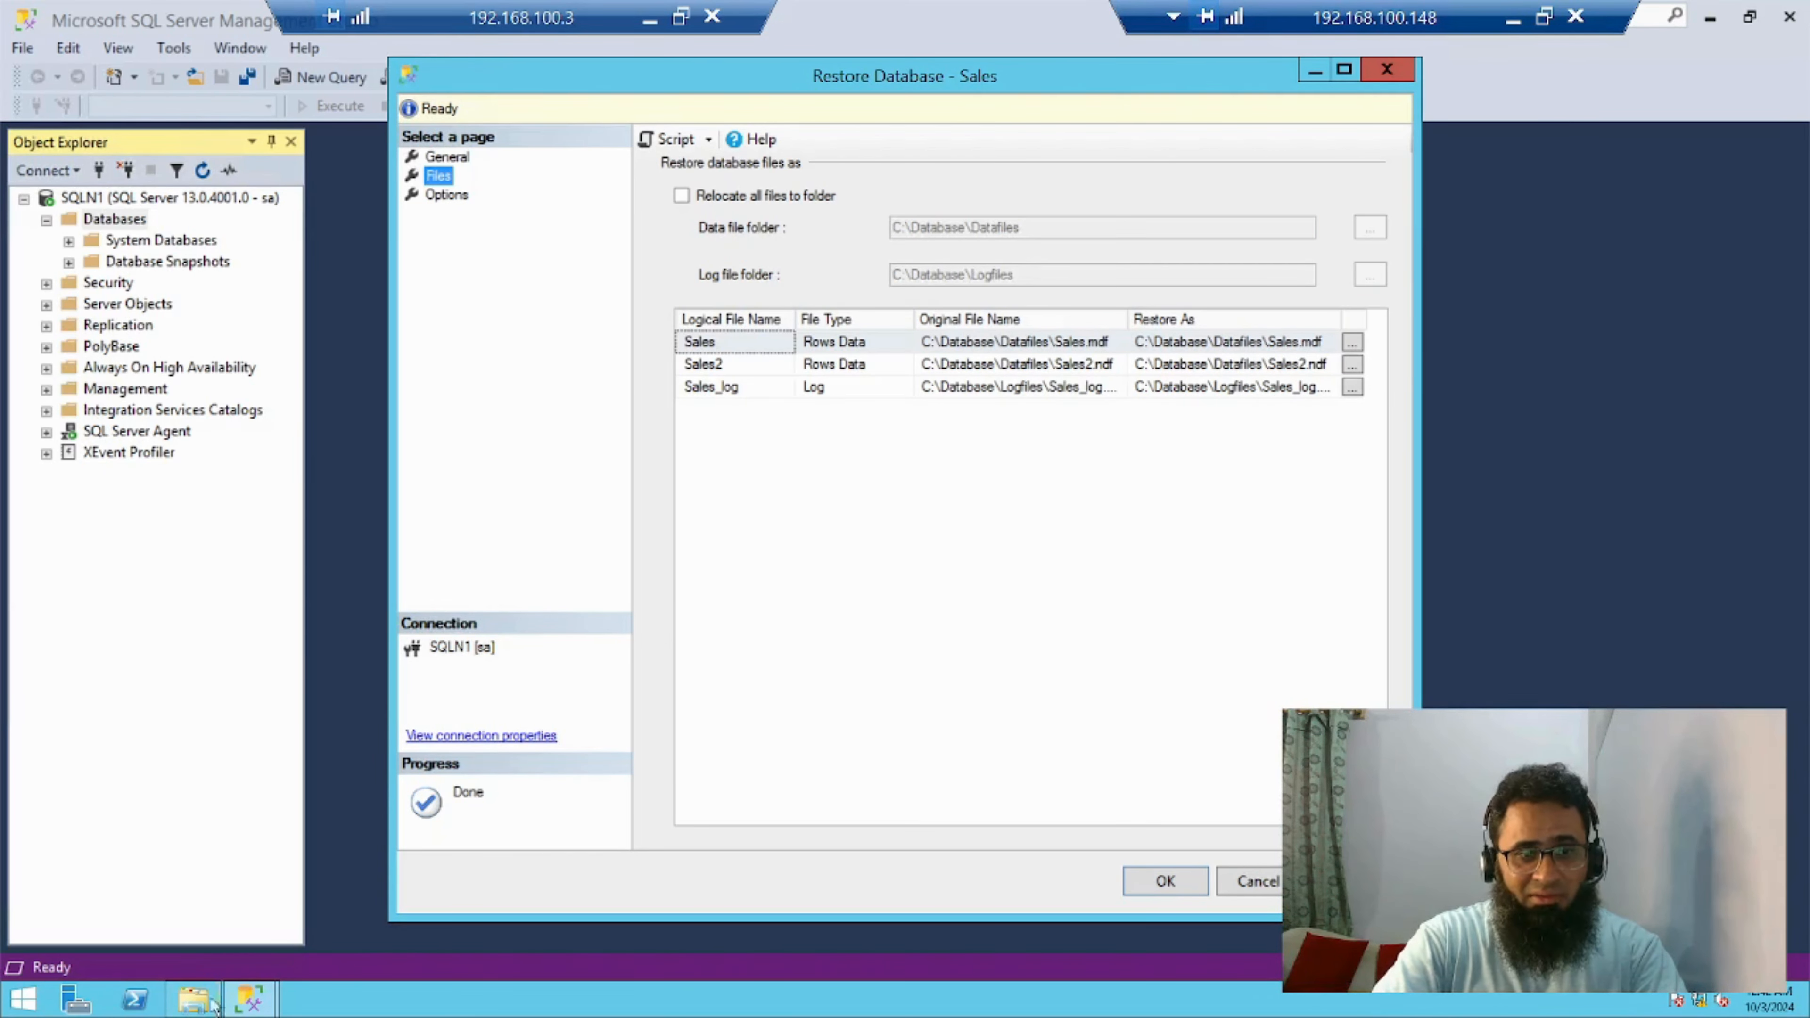
left_click(194, 1002)
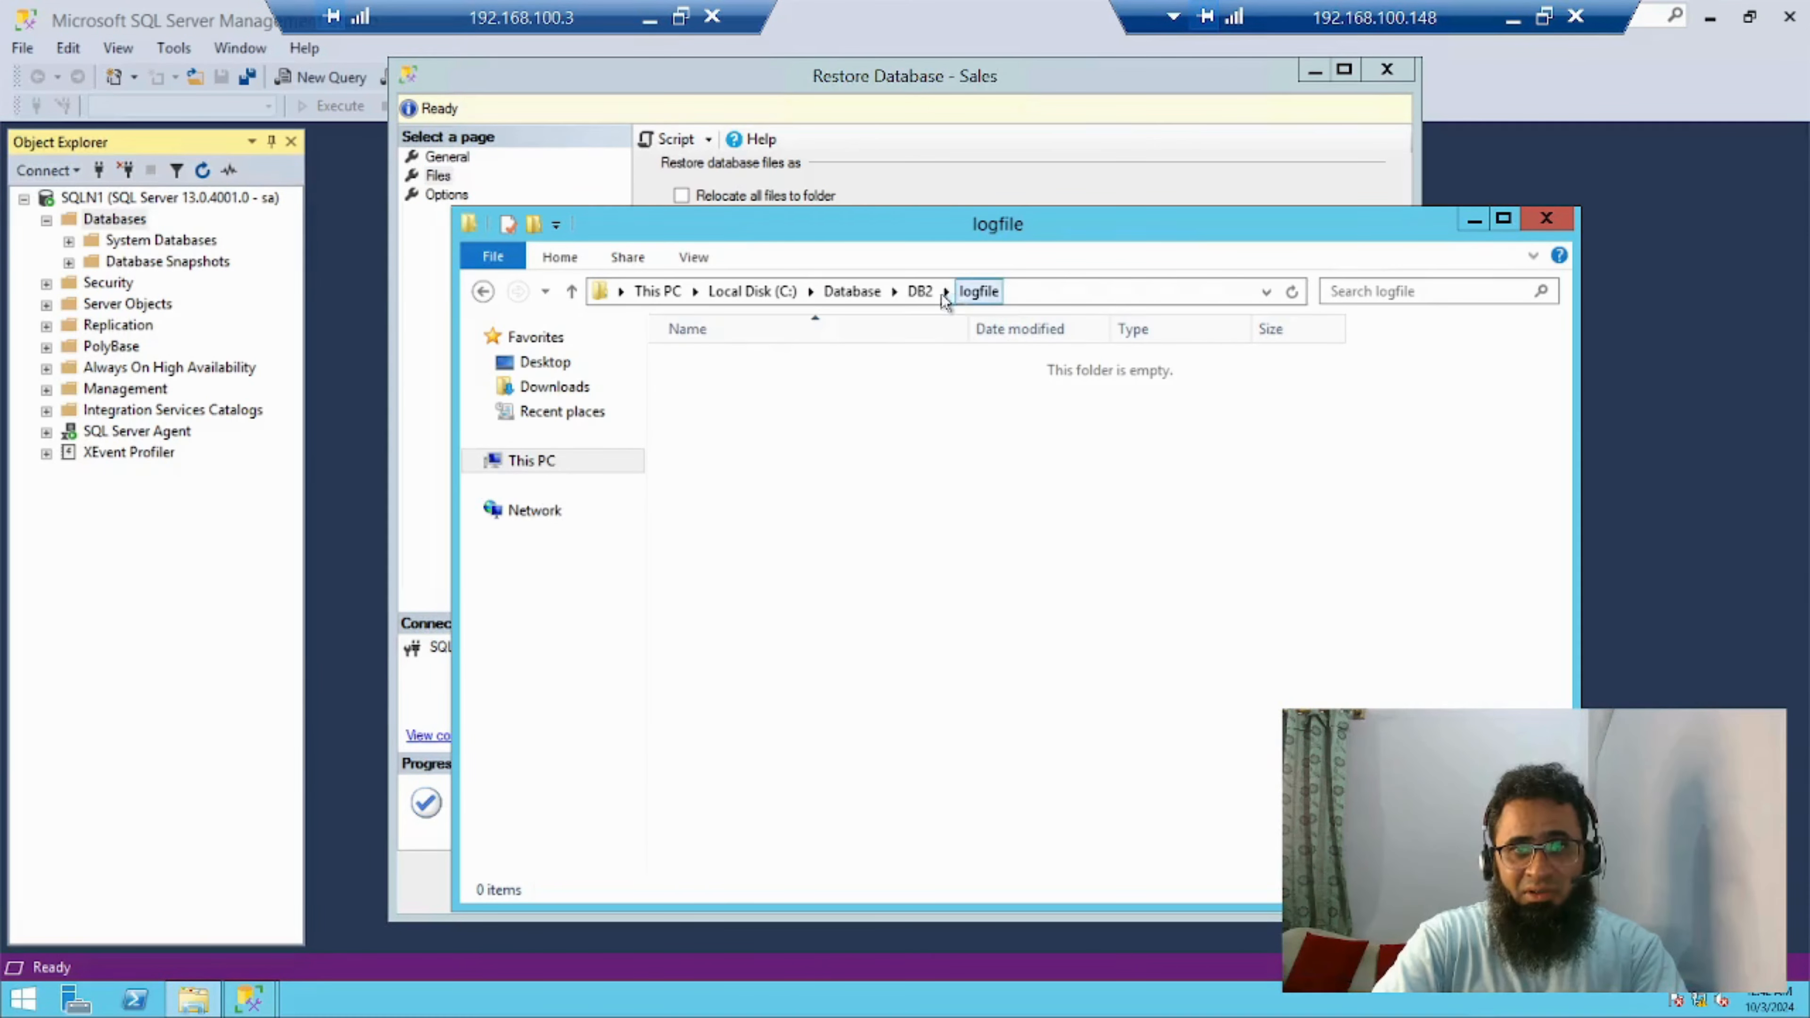
left_click(923, 292)
left_click(1001, 296)
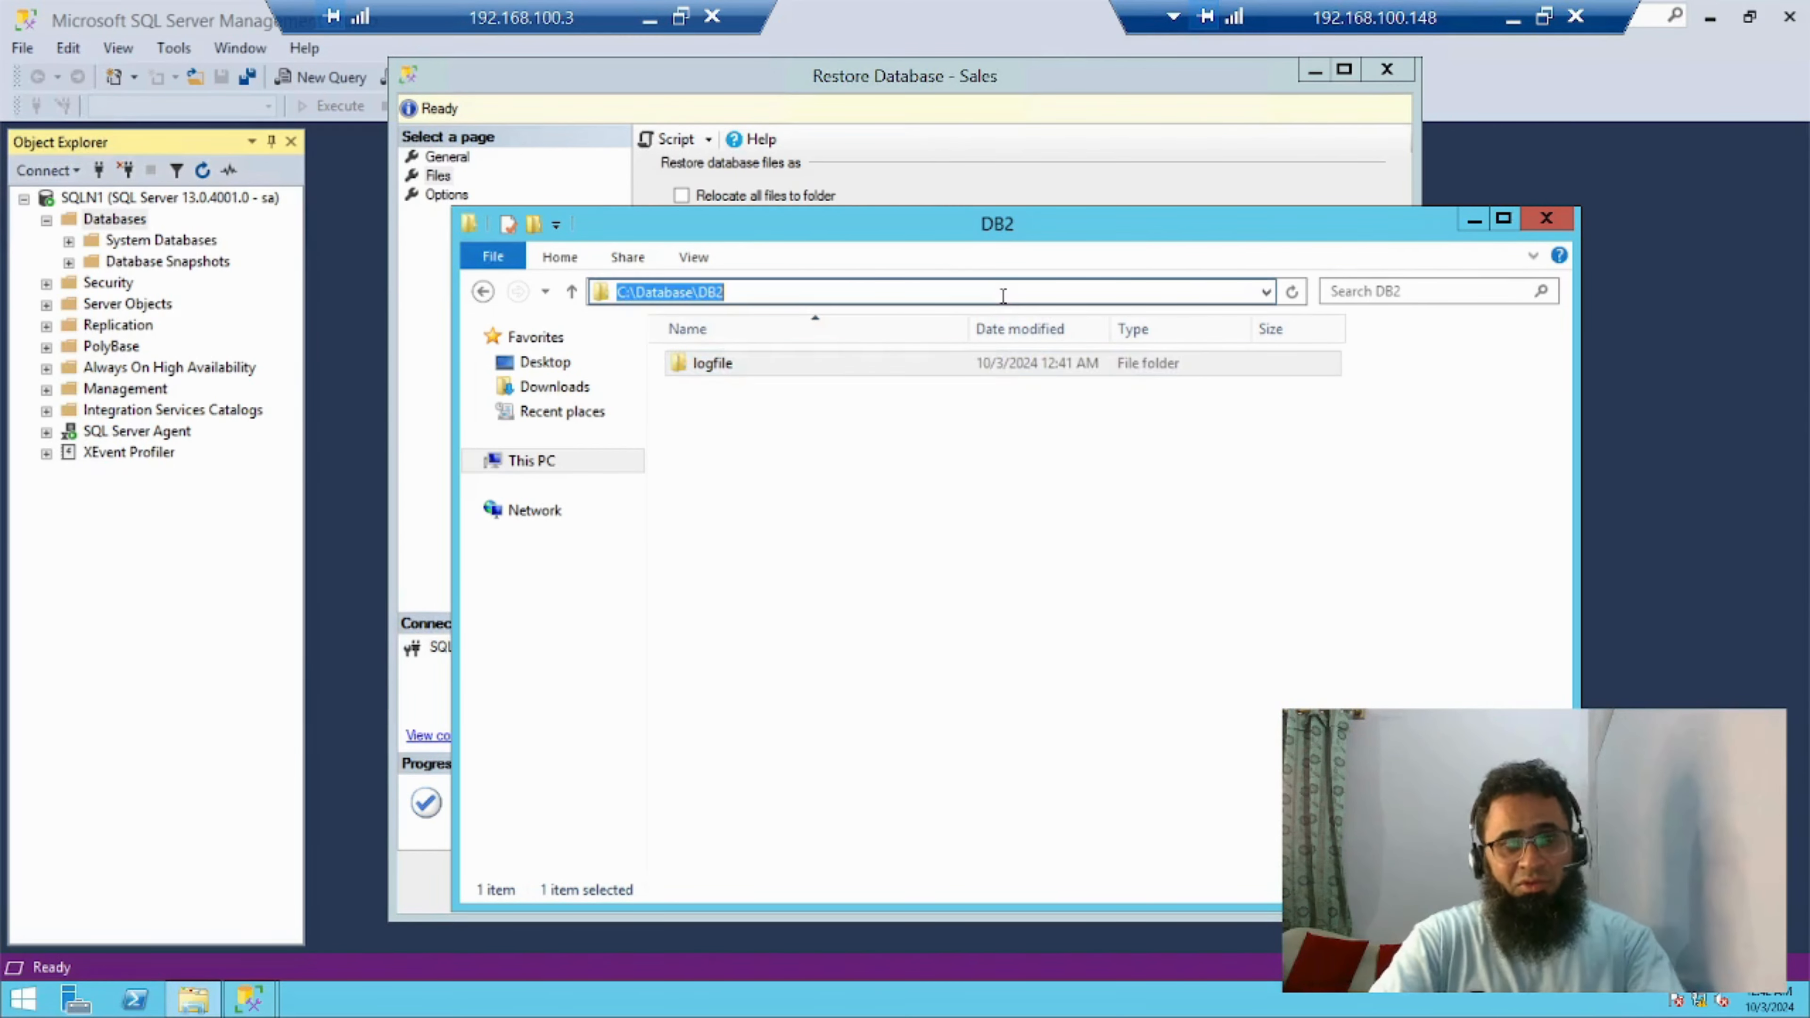
left_click(1131, 179)
left_click(802, 200)
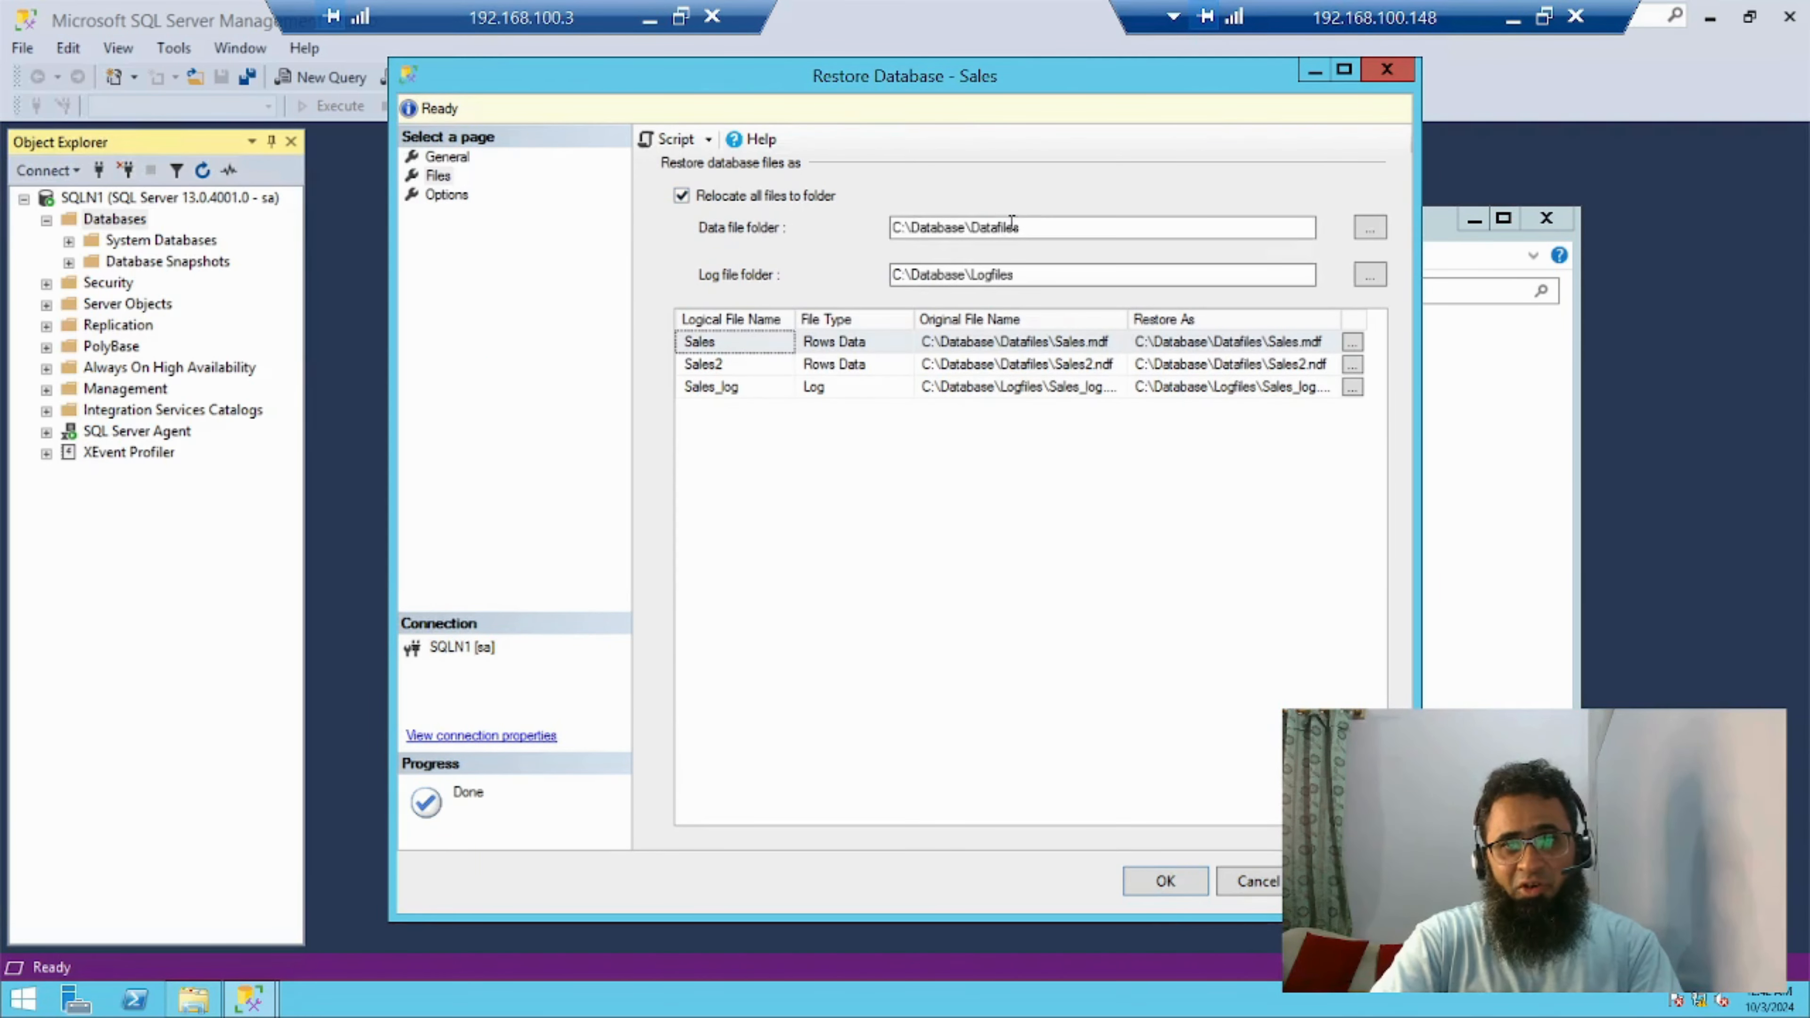
left_click(1049, 228)
double_click(989, 228)
type("C:\\Database\\DB2")
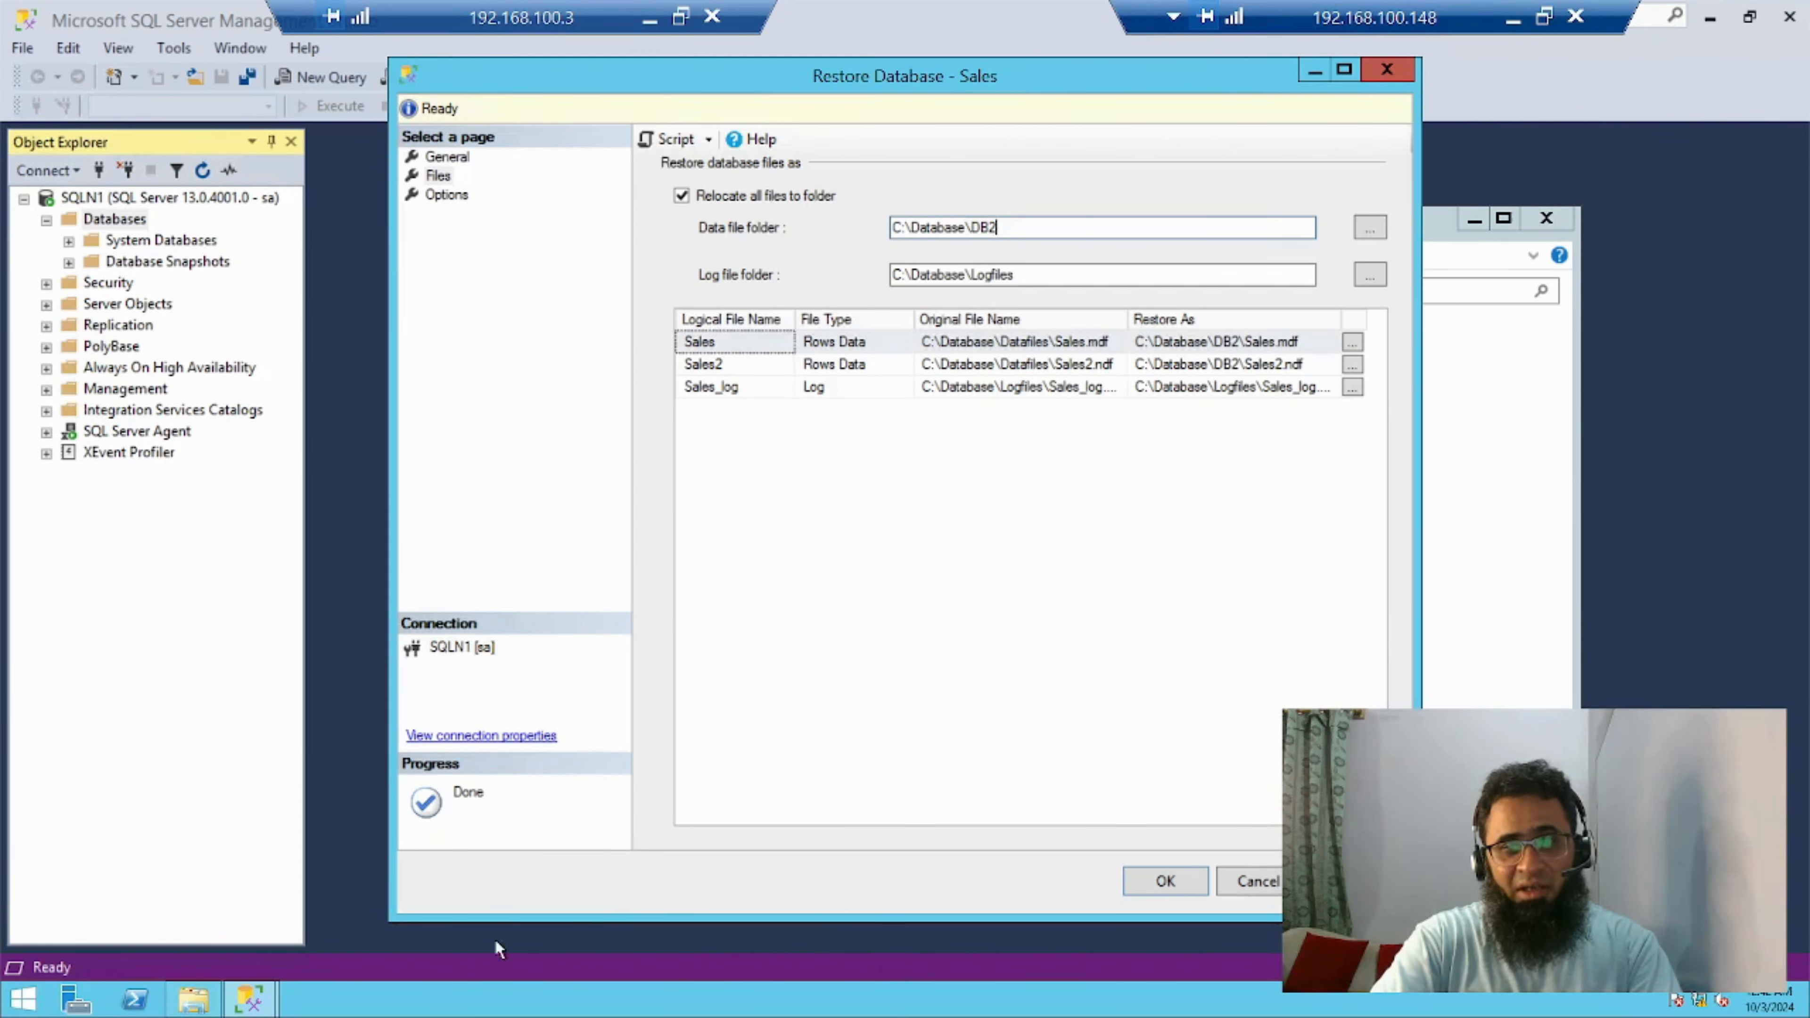
Copy the path of DB2's logfile folder and set the log file folder to C:\Database\DB2\logfile
left_click(194, 1000)
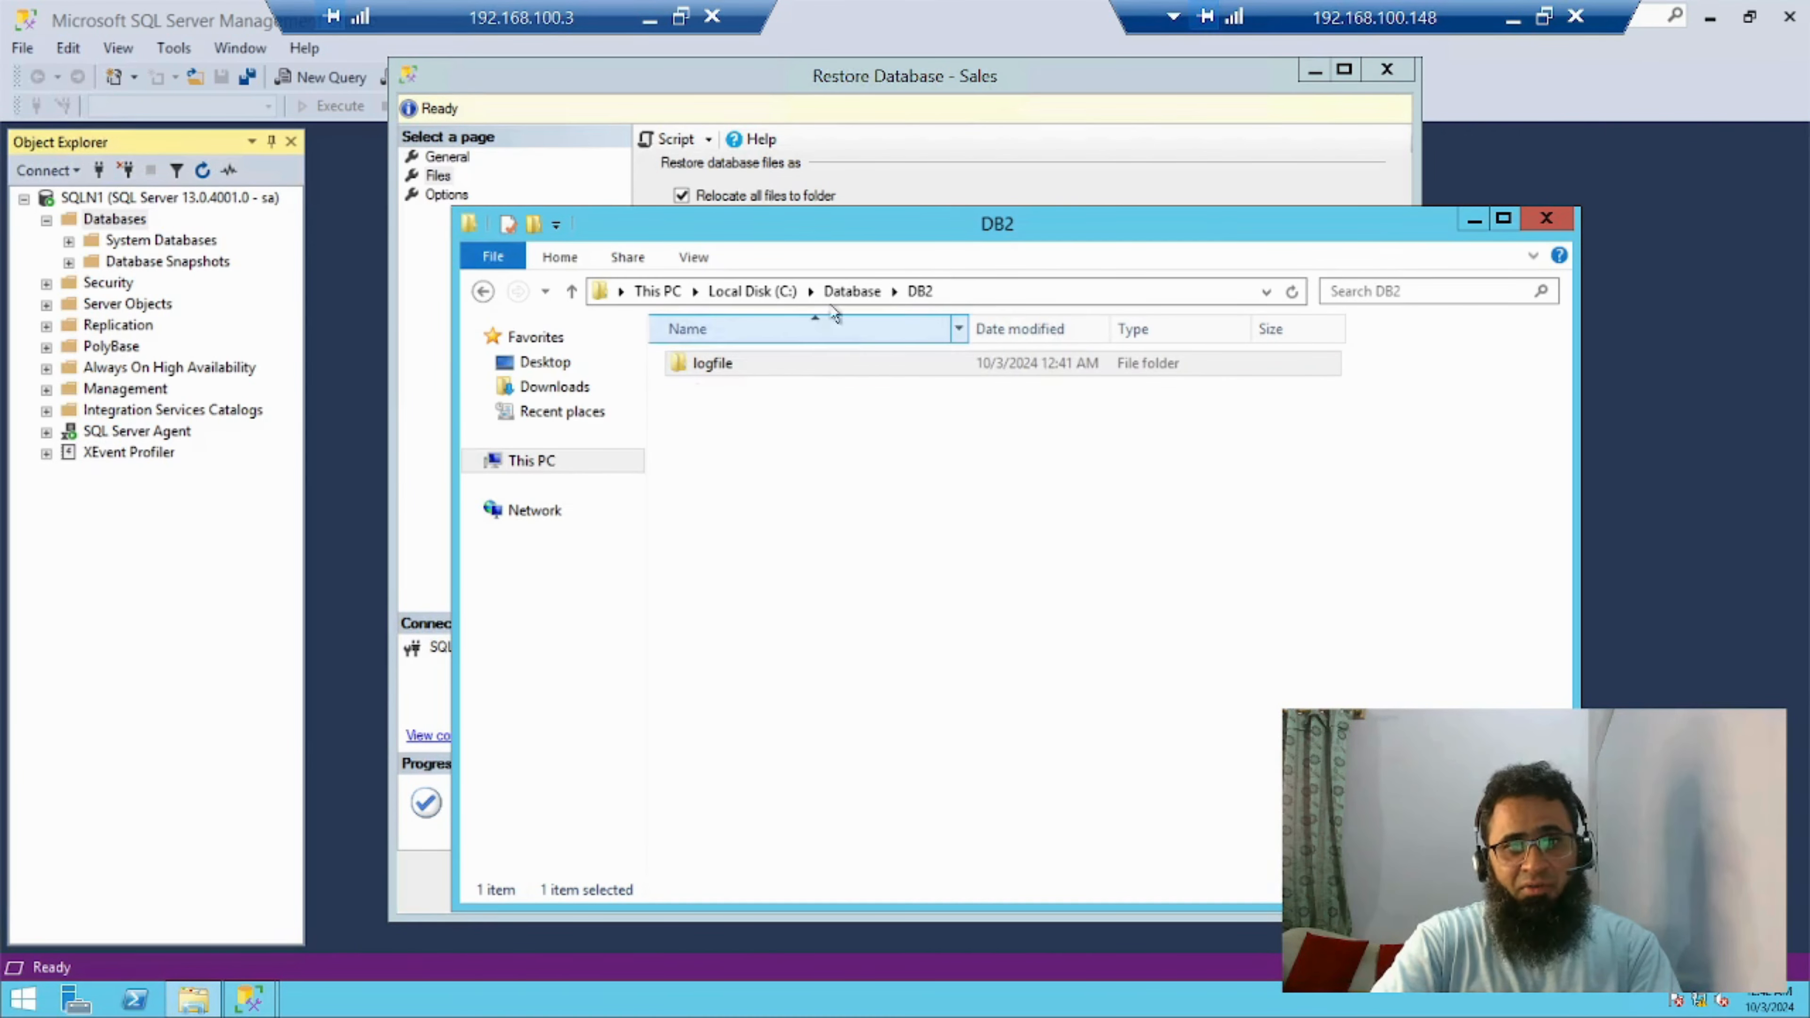
left_click(736, 364)
double_click(736, 364)
left_click(1040, 289)
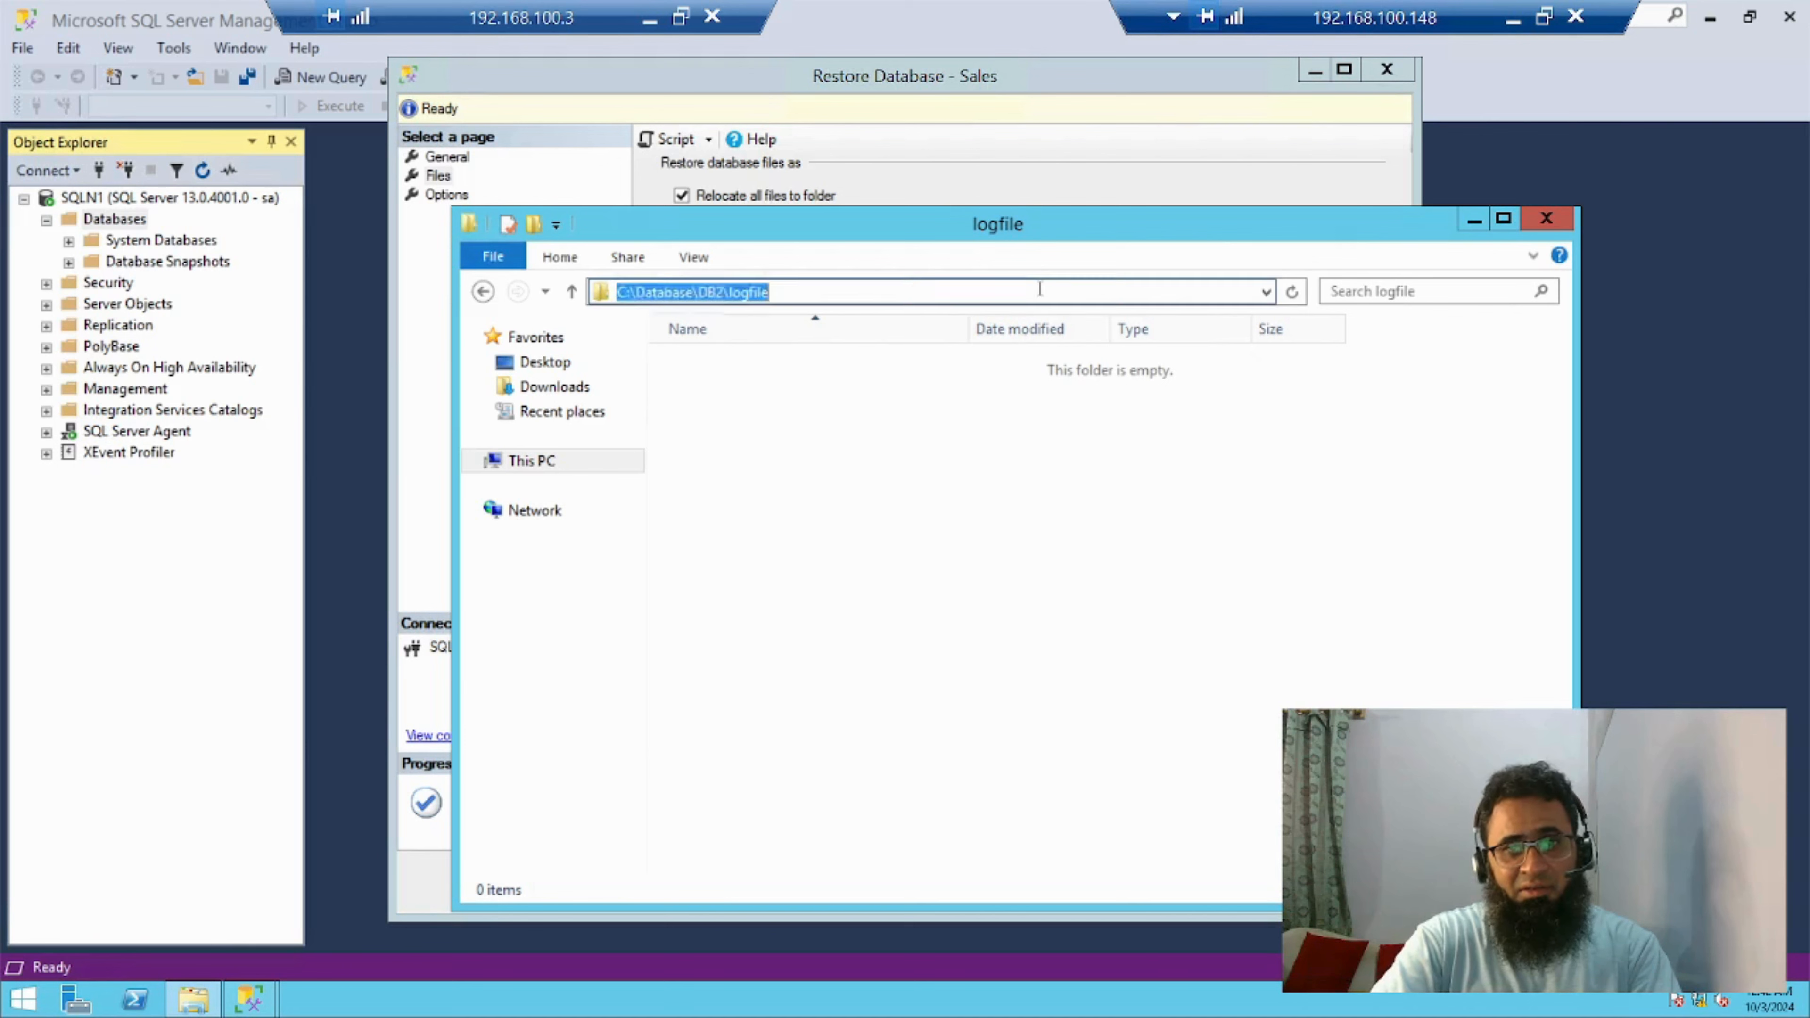
left_click(1040, 289)
left_click_drag(778, 290, 614, 292)
key("ctrl+c")
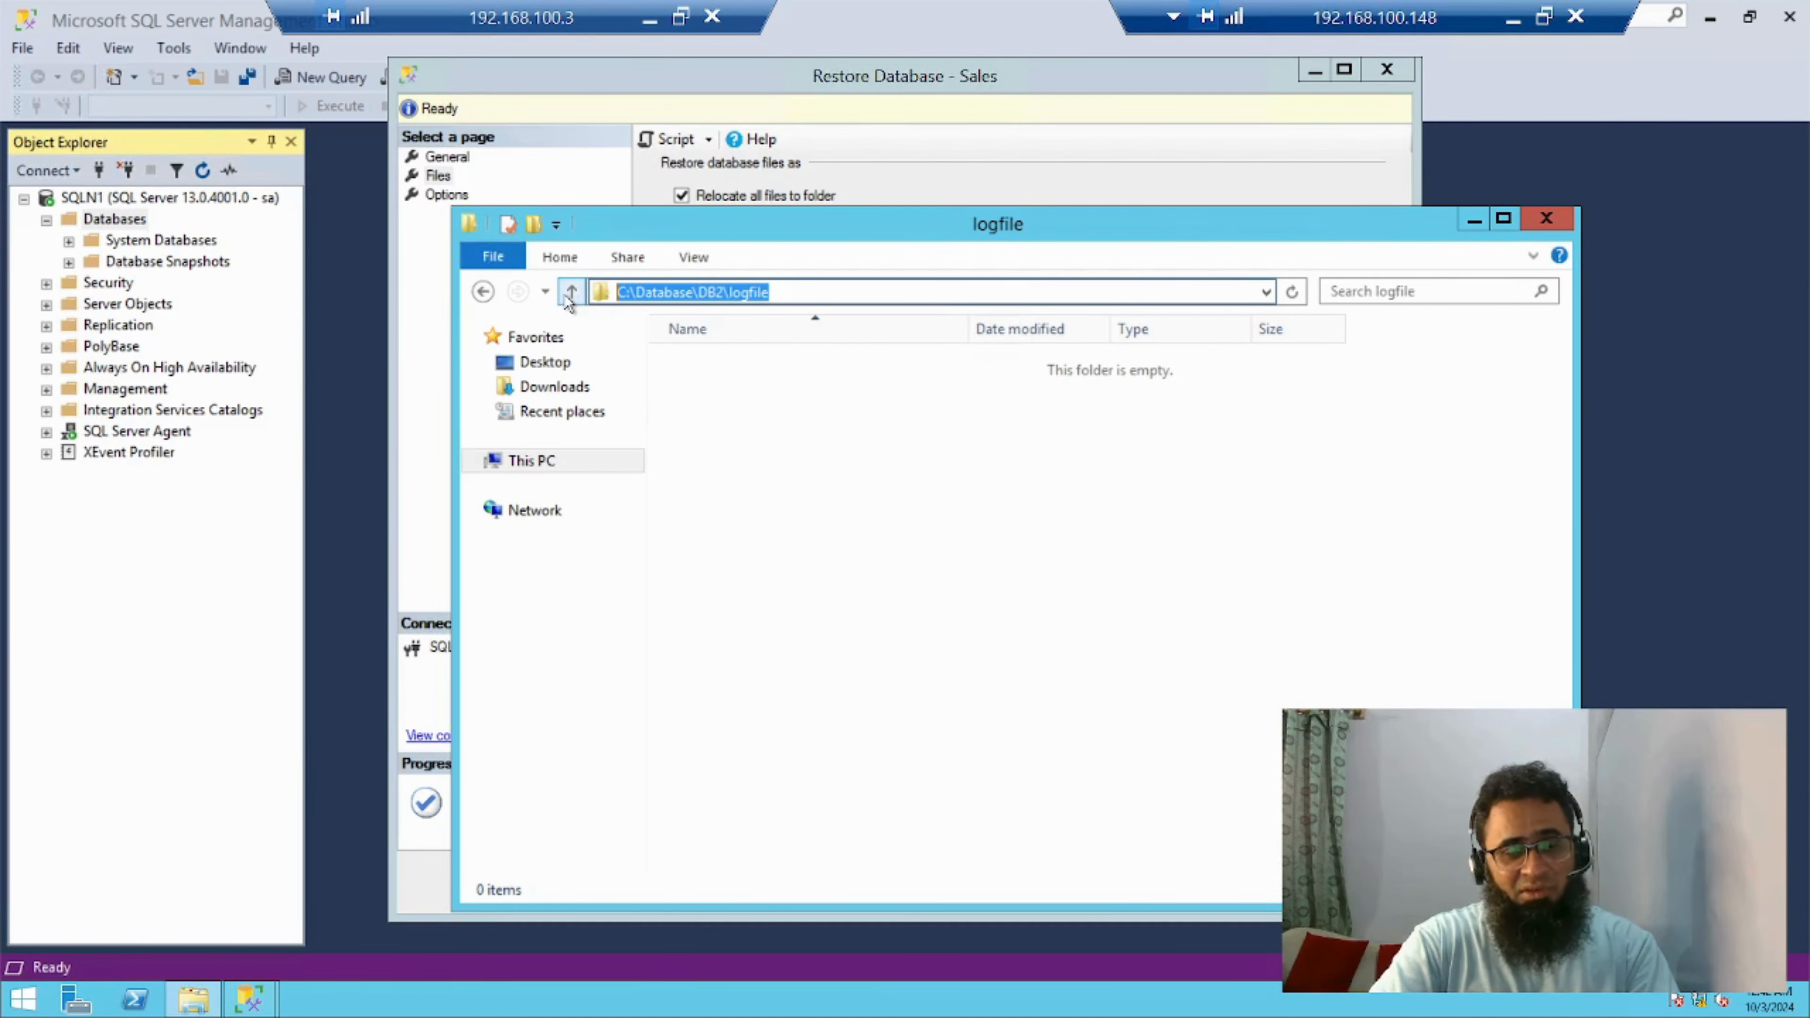
left_click(1024, 183)
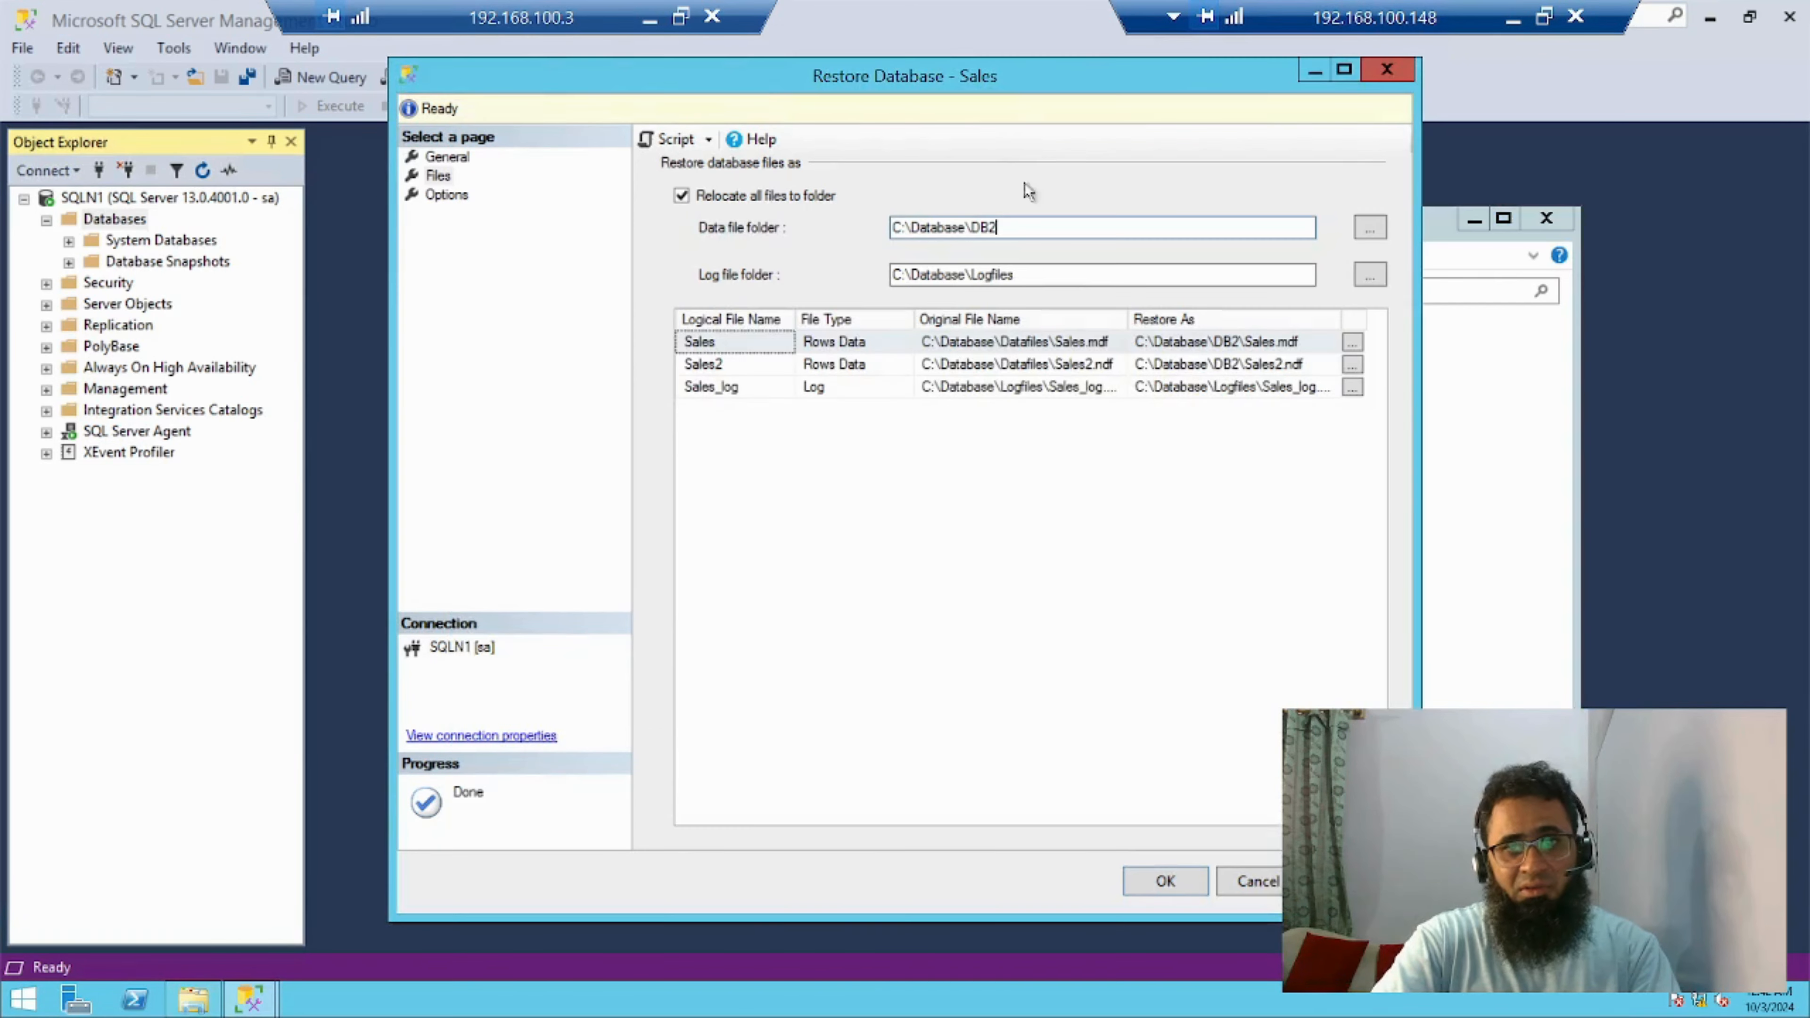
left_click(1033, 279)
key("ctrl+a")
key("ctrl+v")
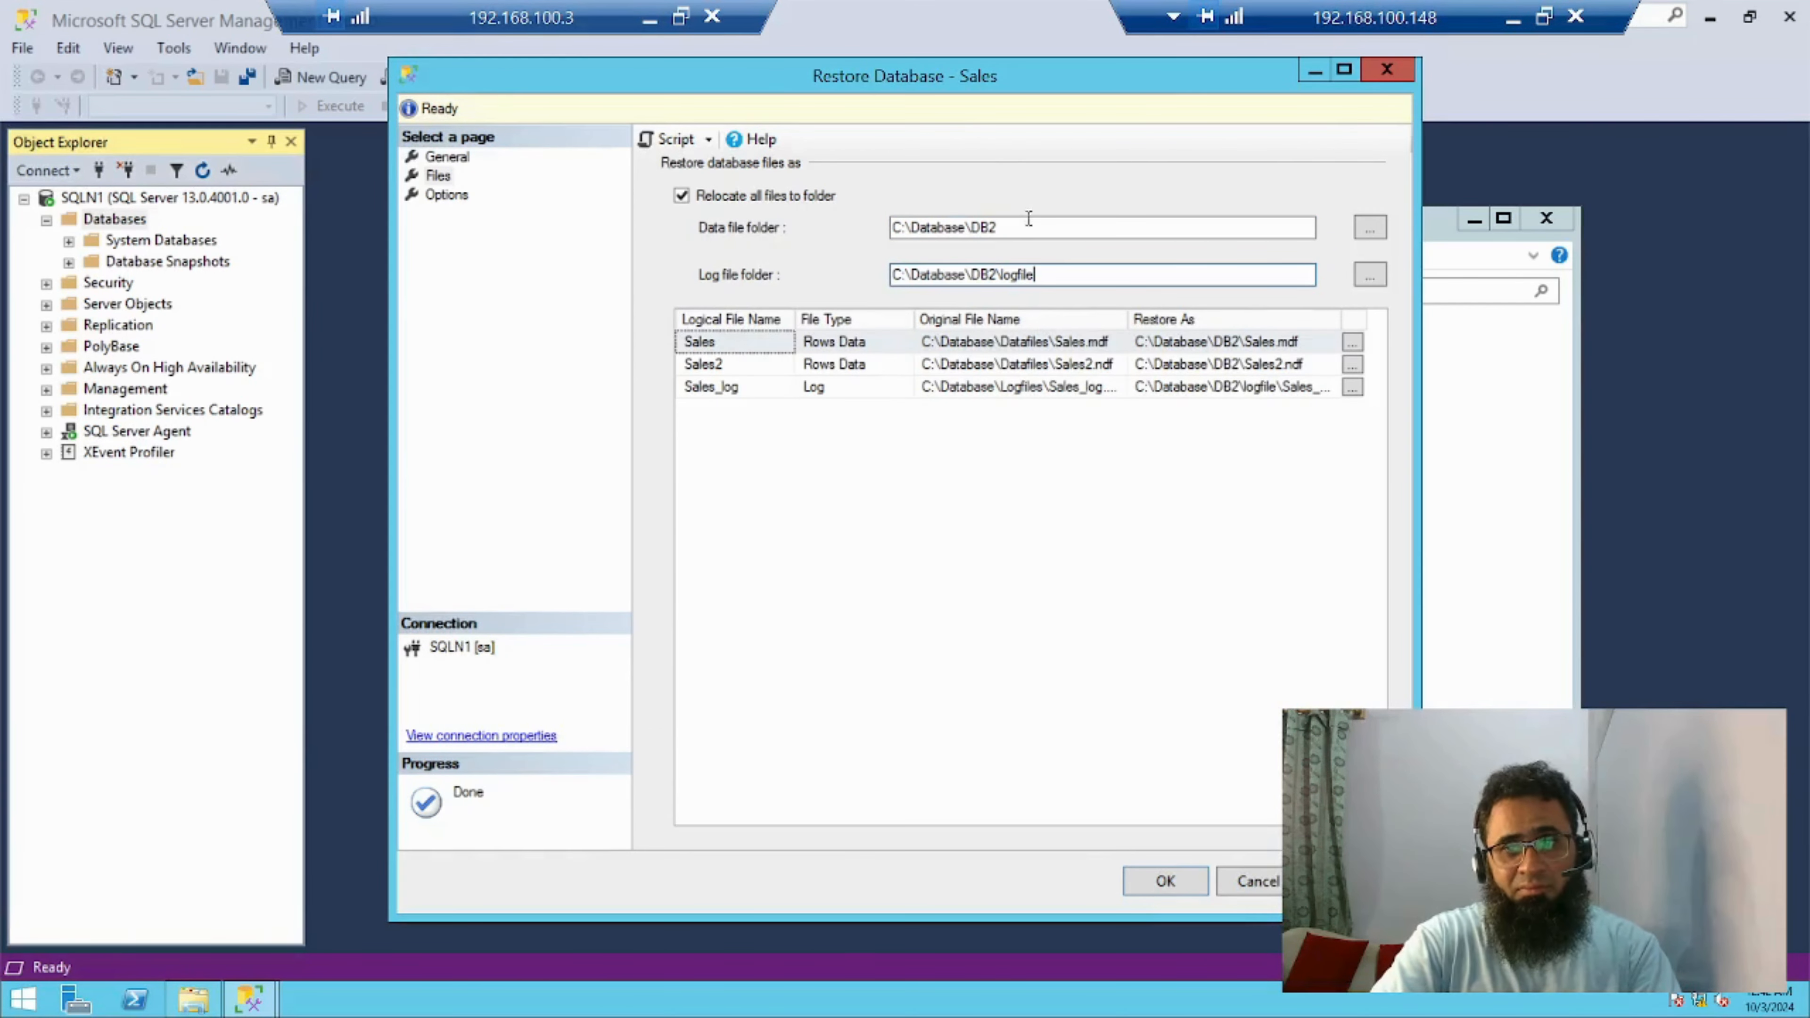
left_click(1042, 227)
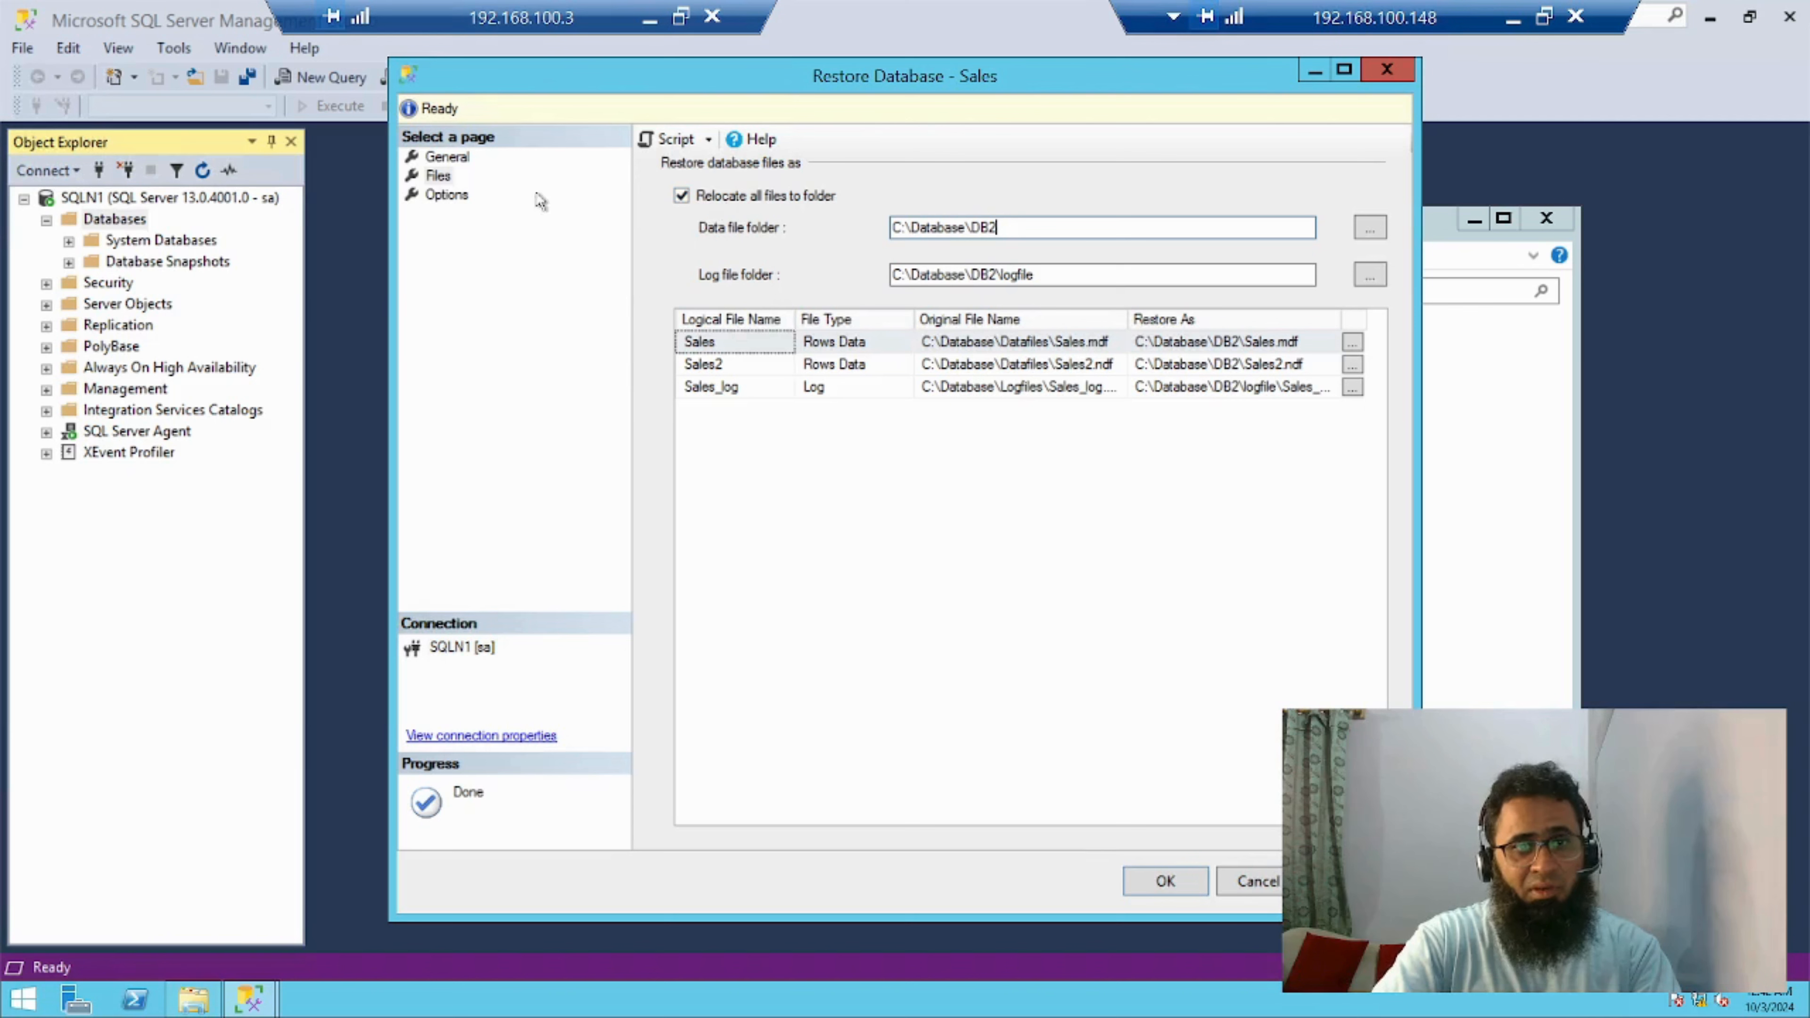
Set the recovery state to RESTORE WITH NORECOVERY and run the restore of the Sales database
left_click(438, 194)
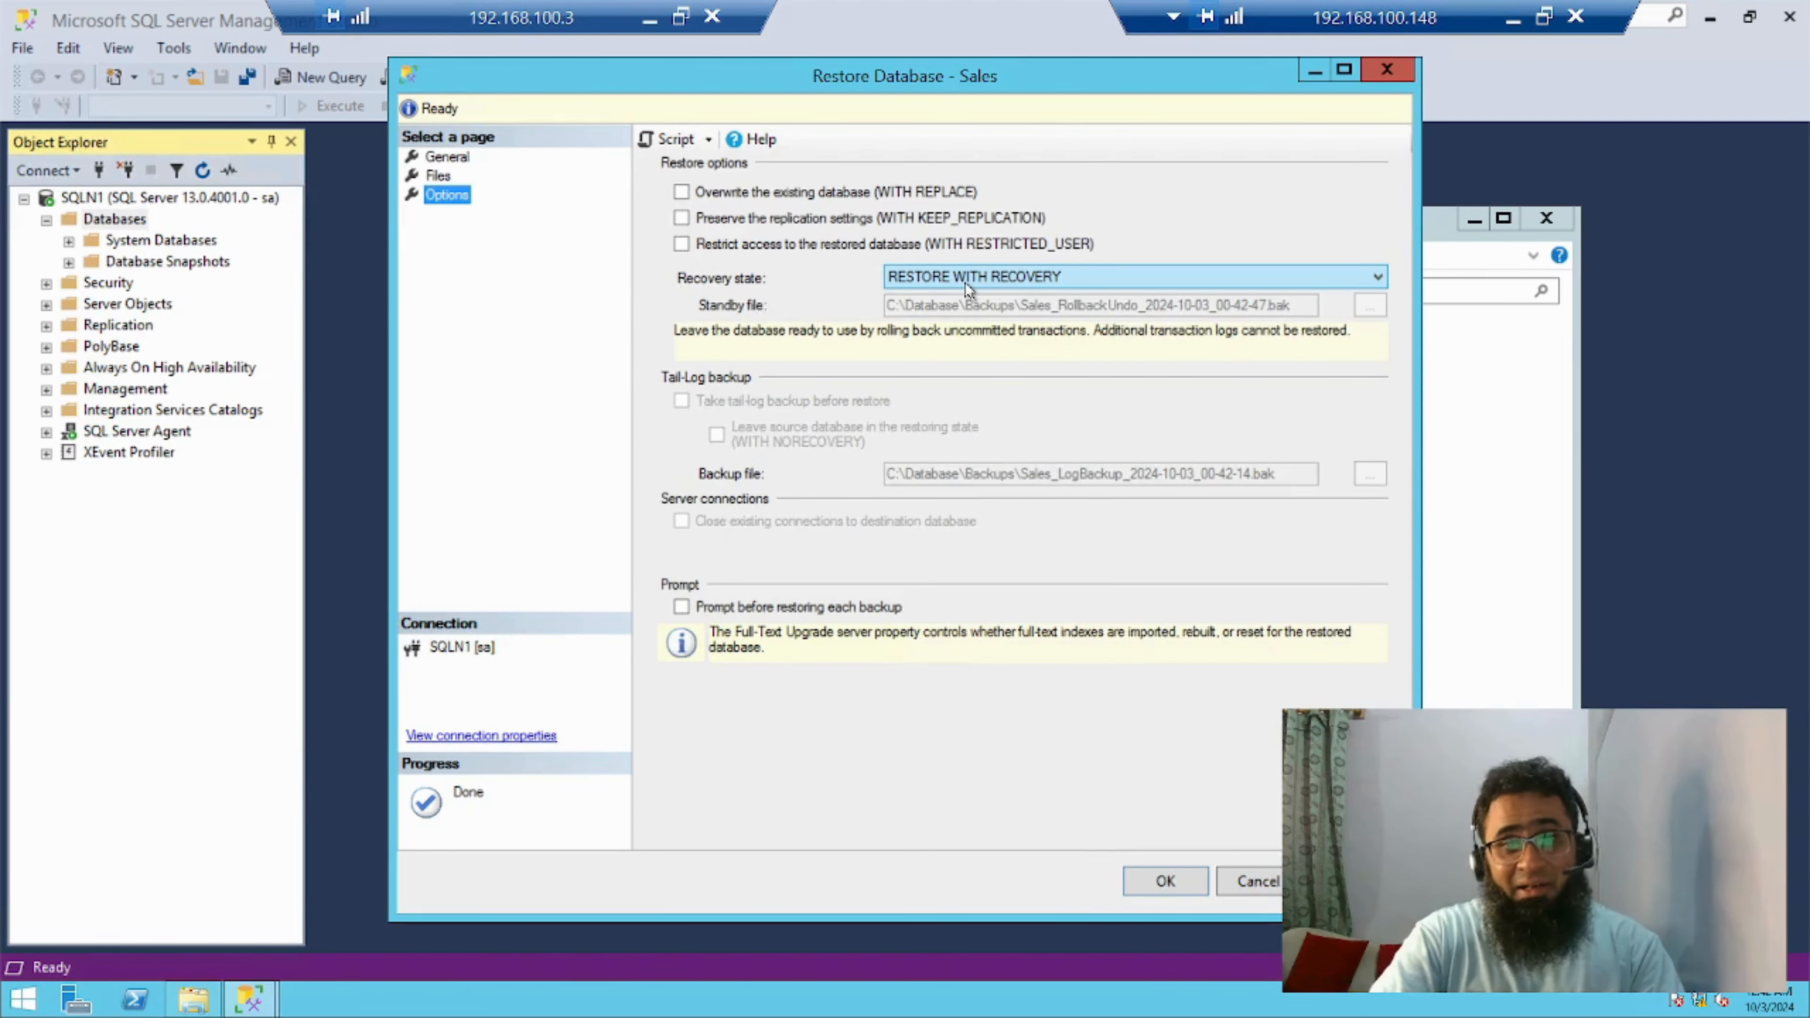
left_click(1010, 276)
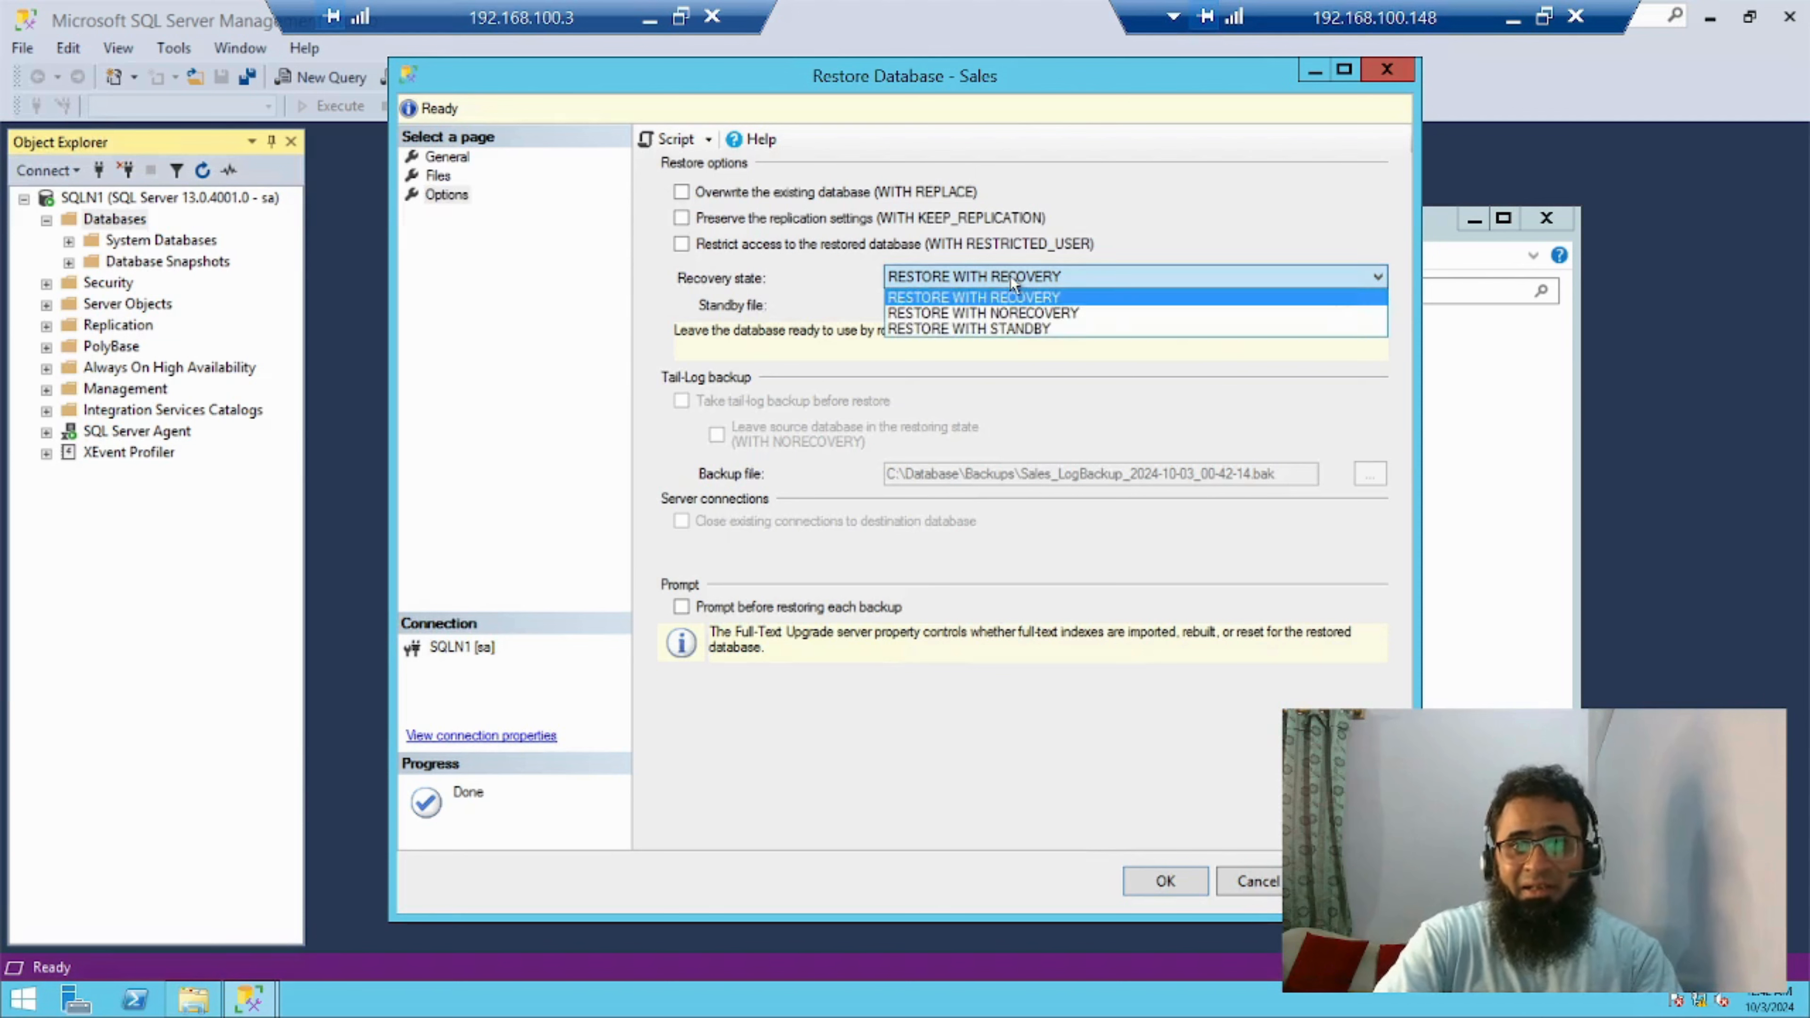
left_click(1035, 313)
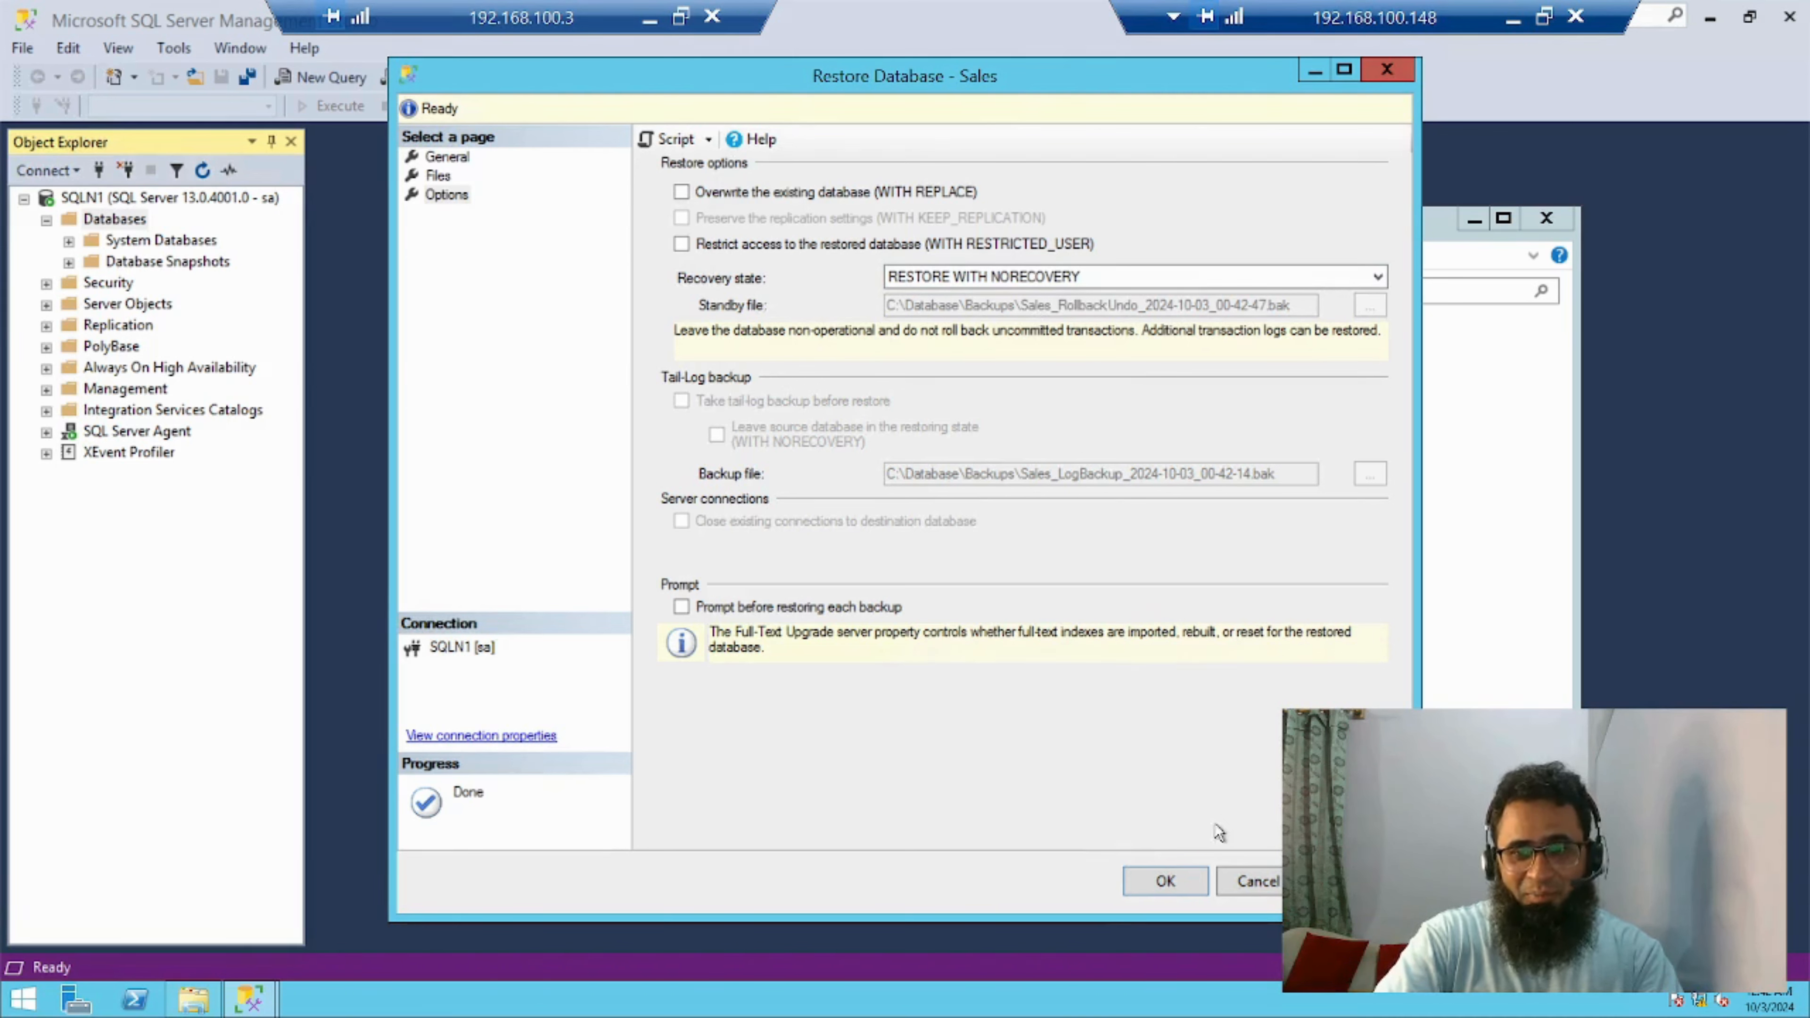
left_click(1151, 887)
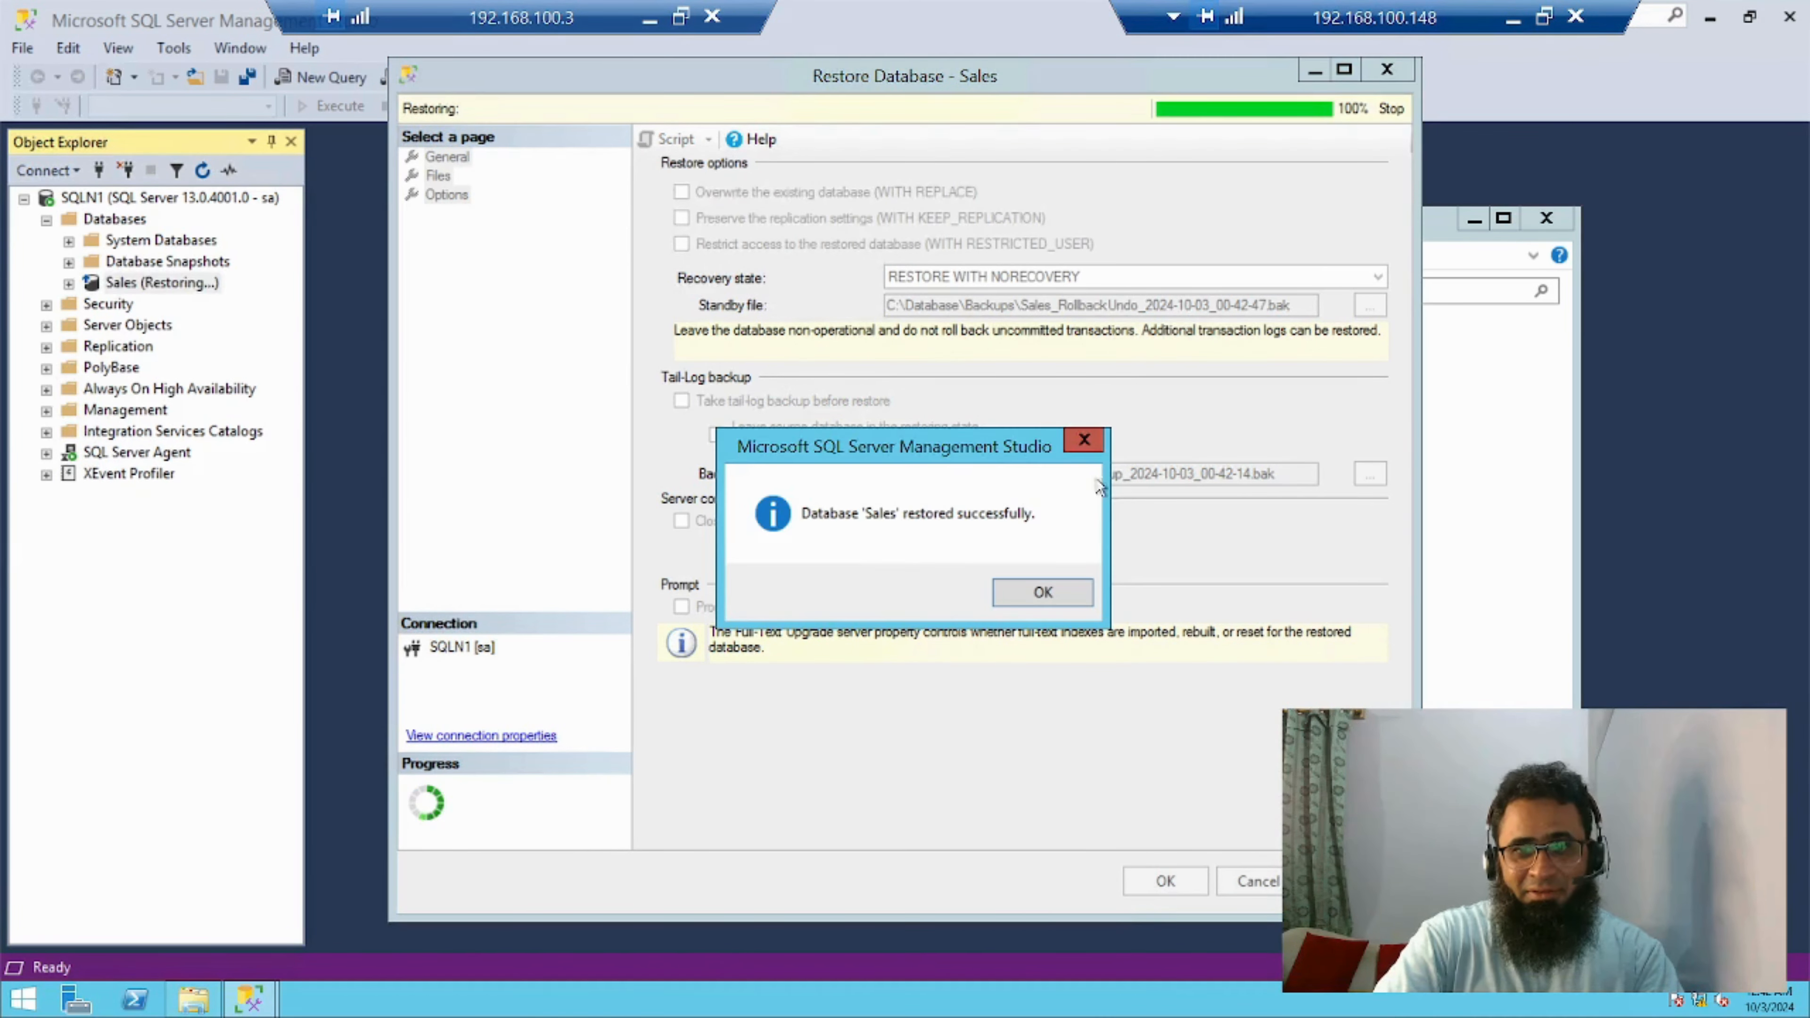
left_click(1044, 593)
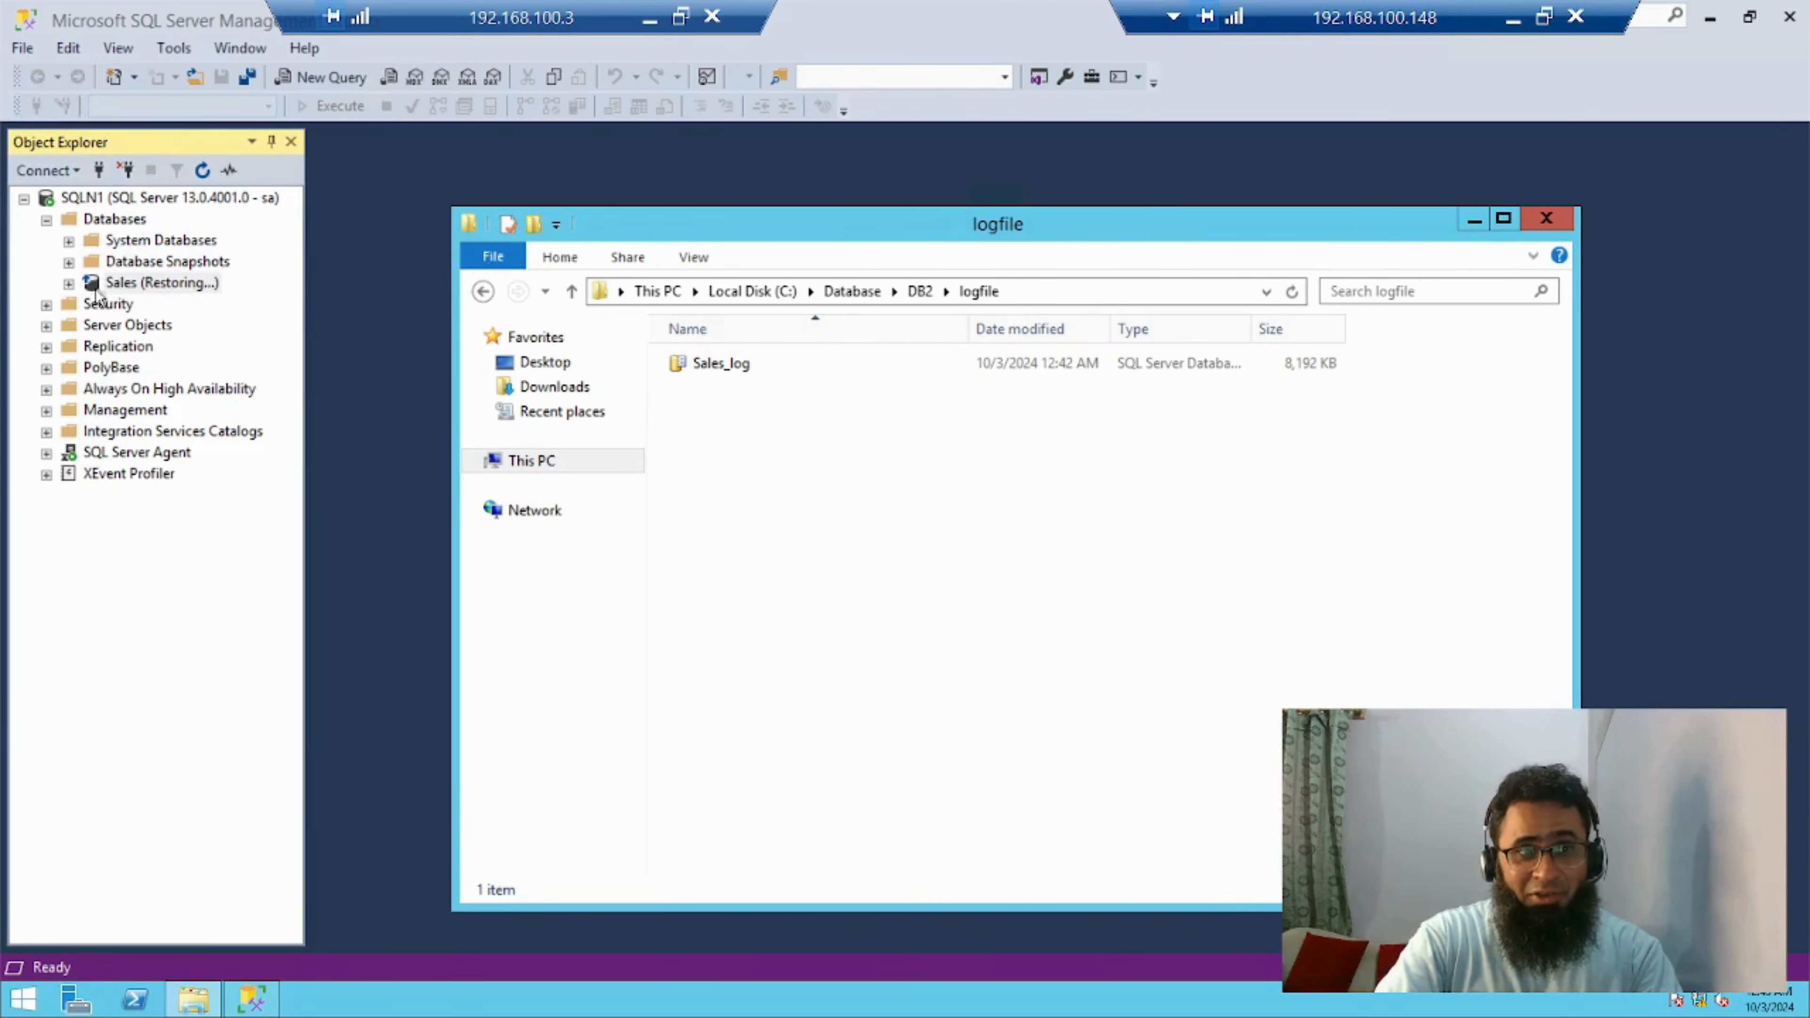
Try to expand the Sales database while it is in the restoring state
left_click(68, 284)
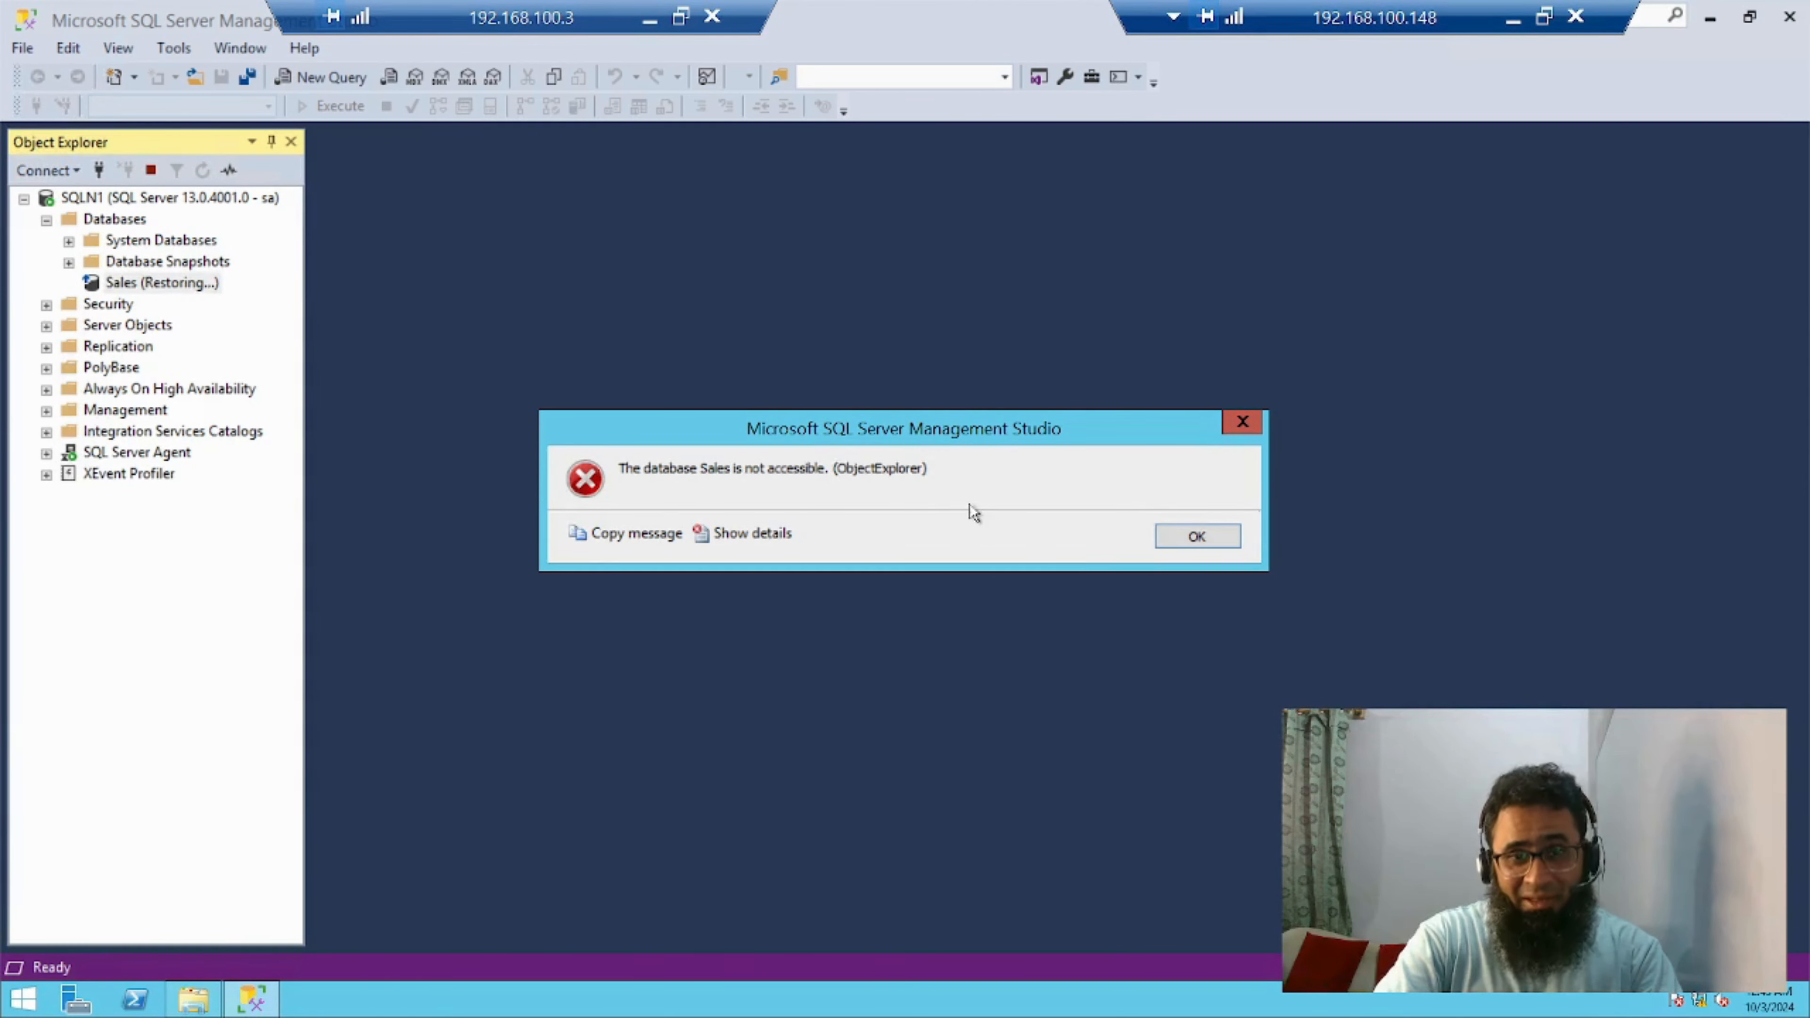
left_click(1212, 545)
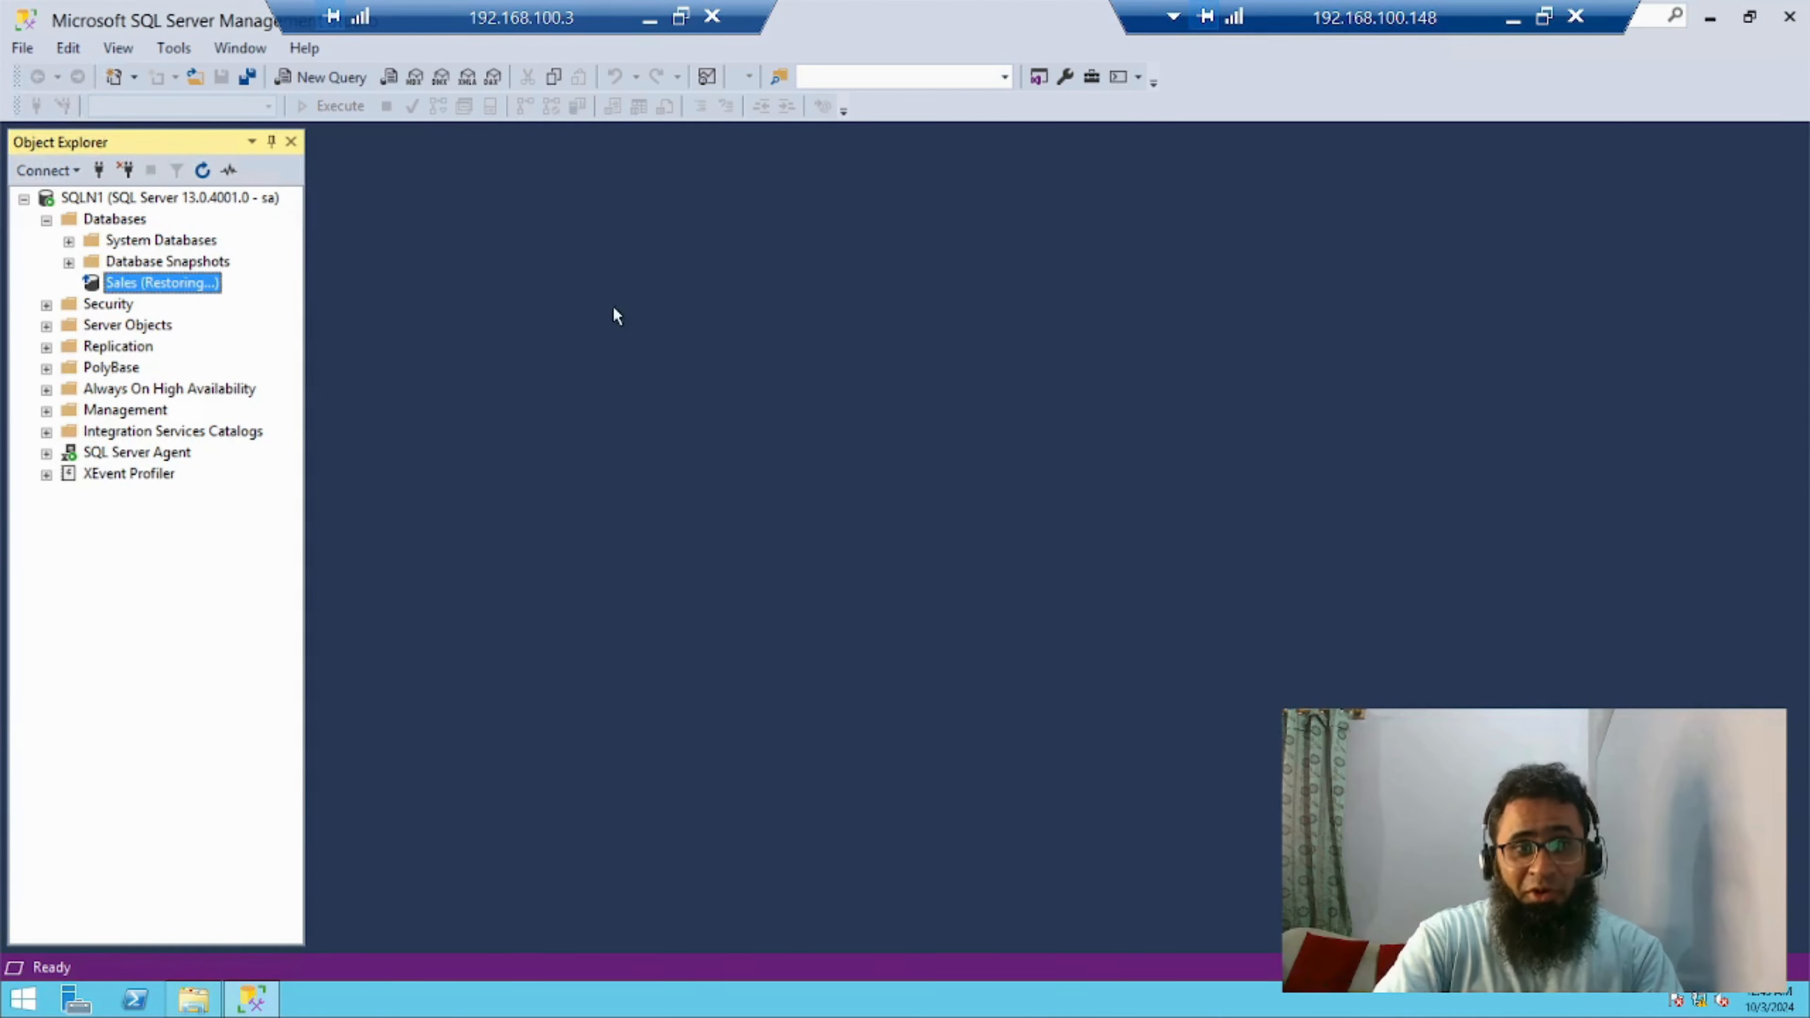
Start another database restore for Sales, with a device as the source
right_click(139, 291)
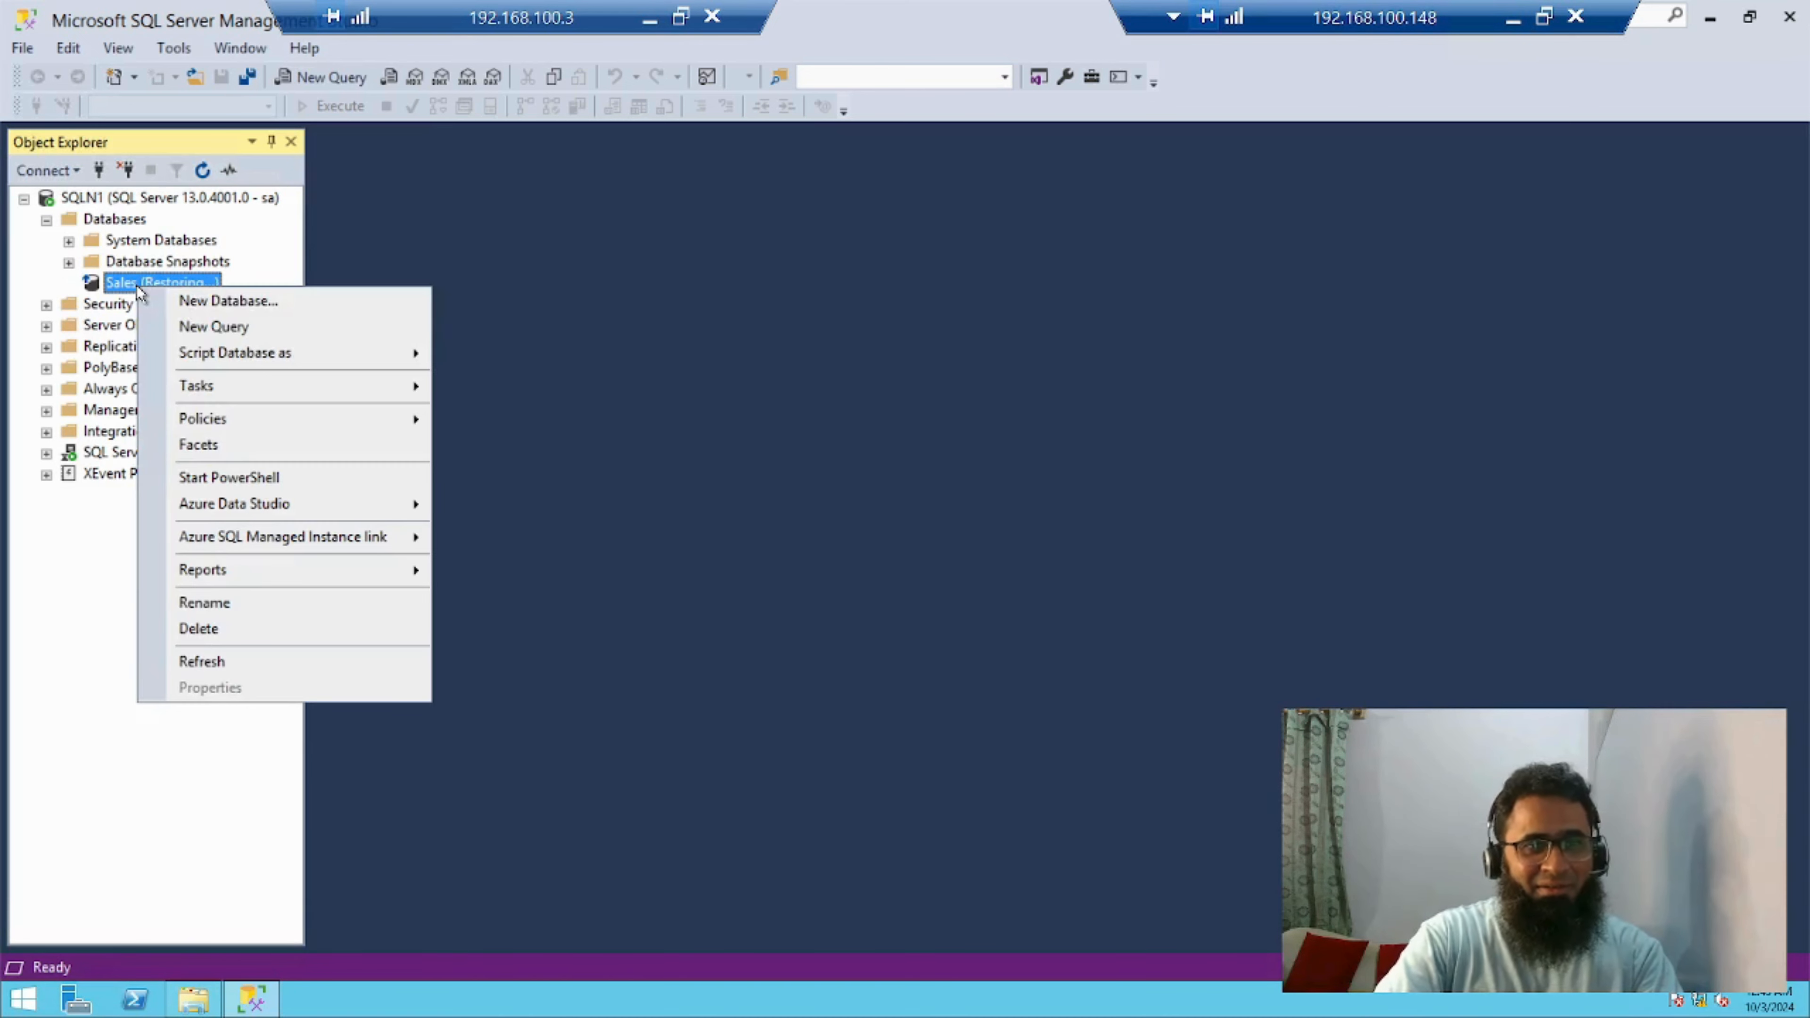
mouse_move(274, 394)
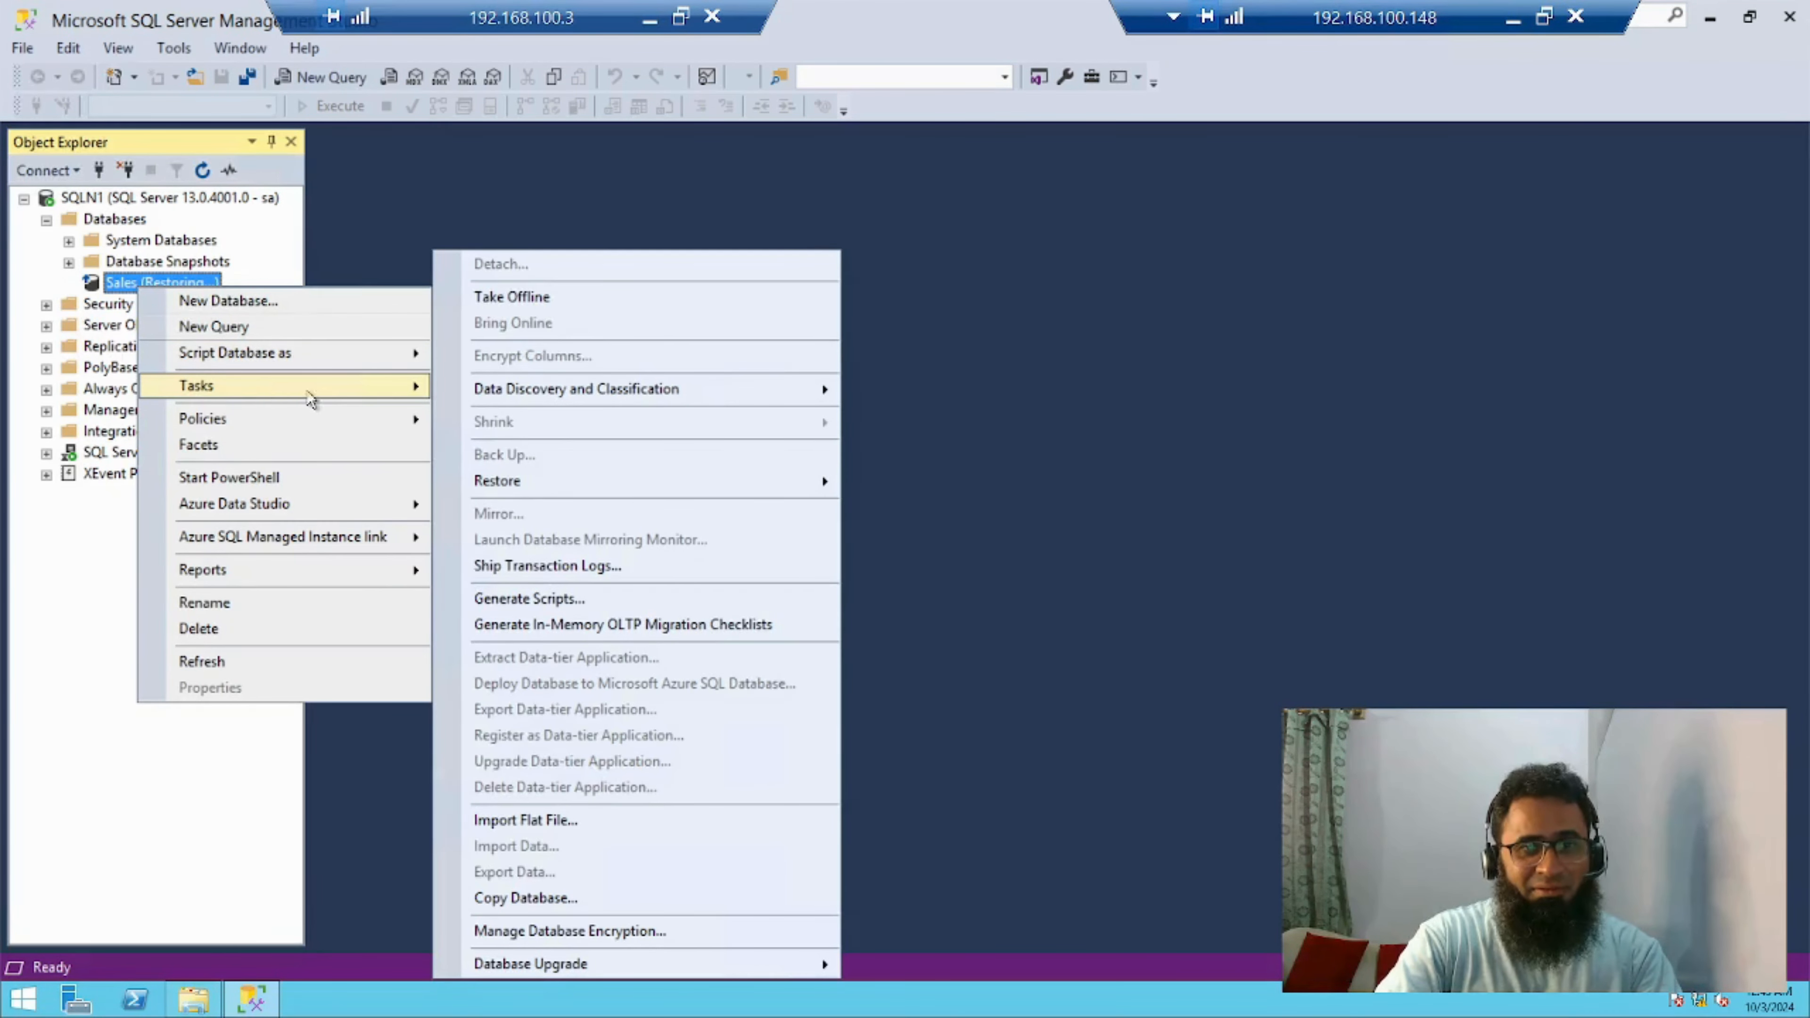
mouse_move(492, 487)
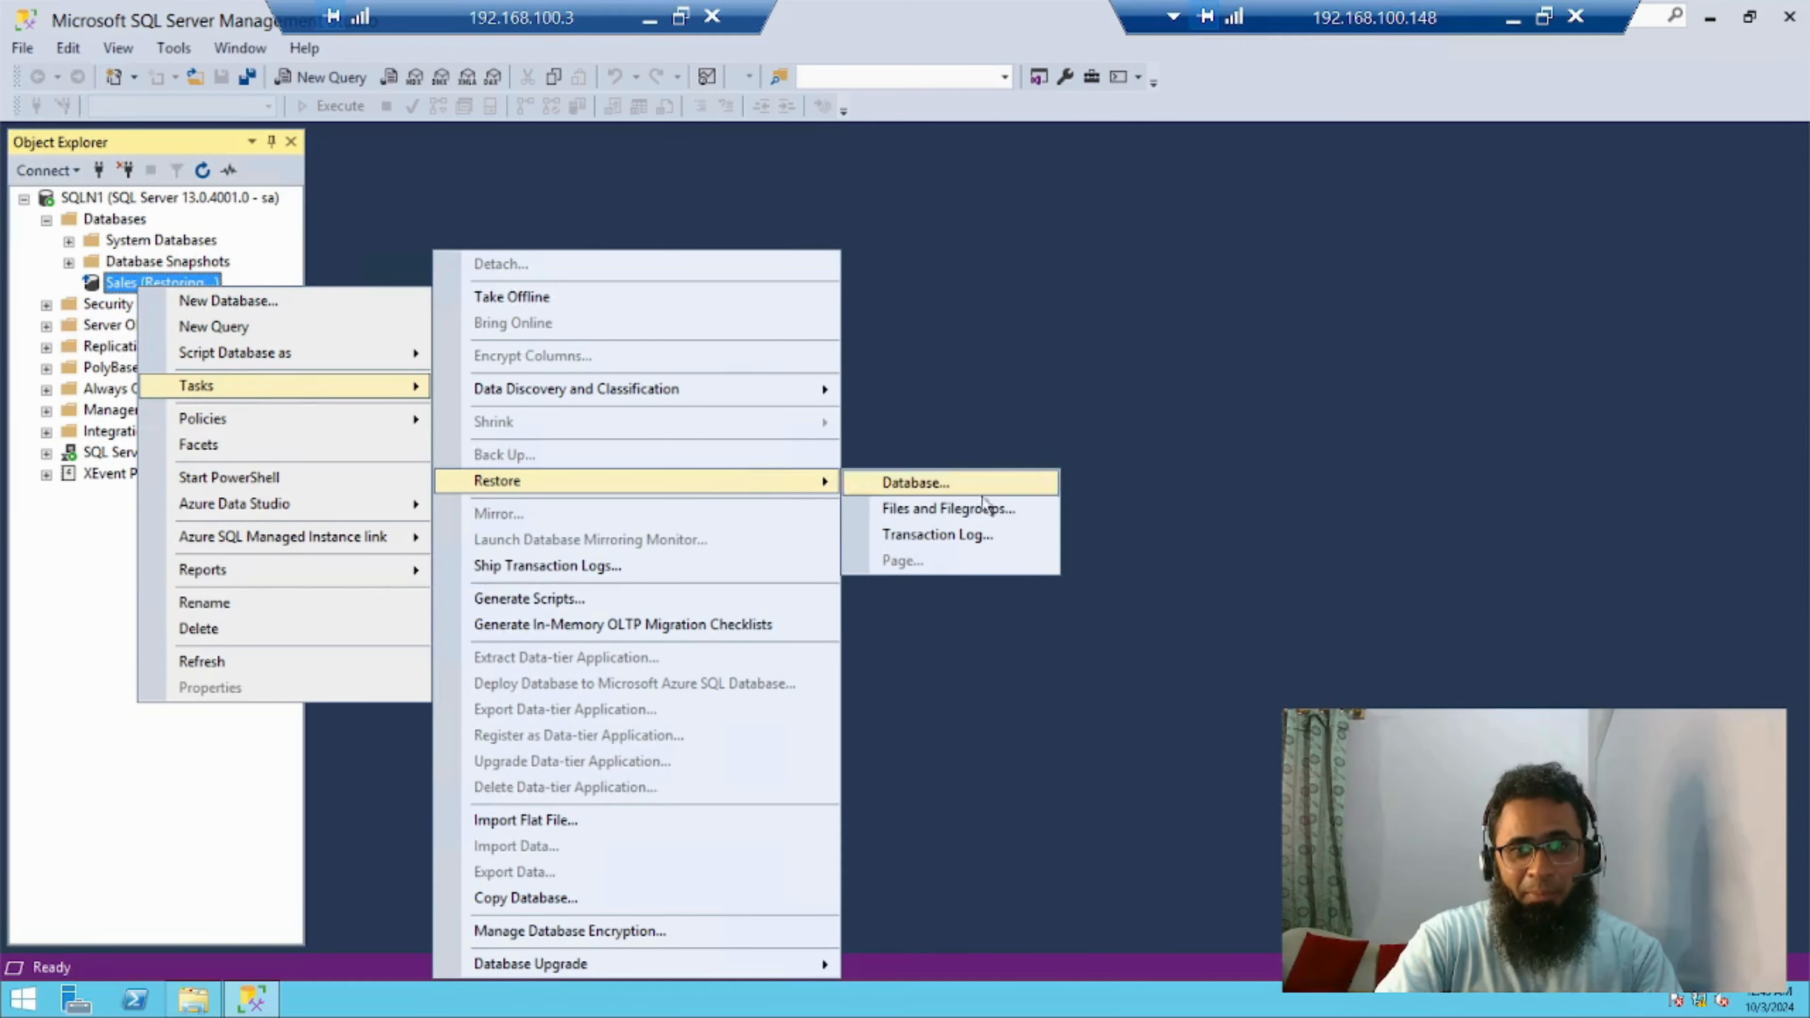
left_click(913, 483)
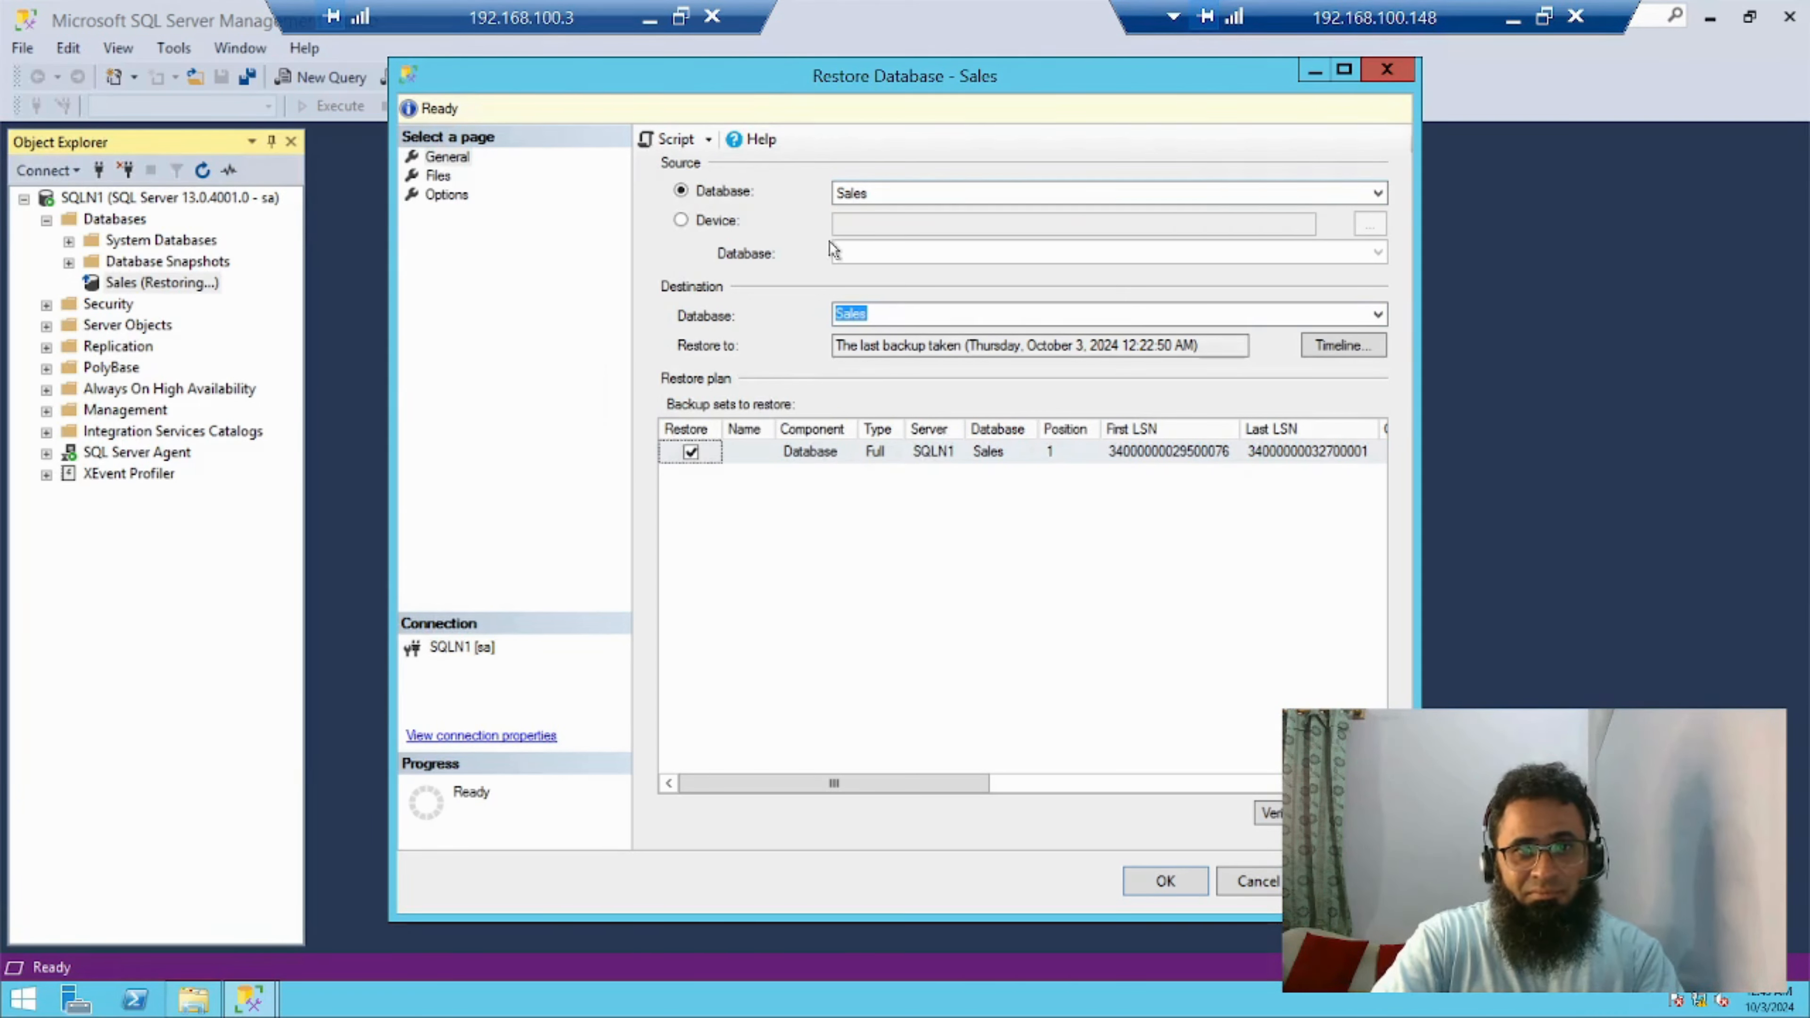
left_click(723, 223)
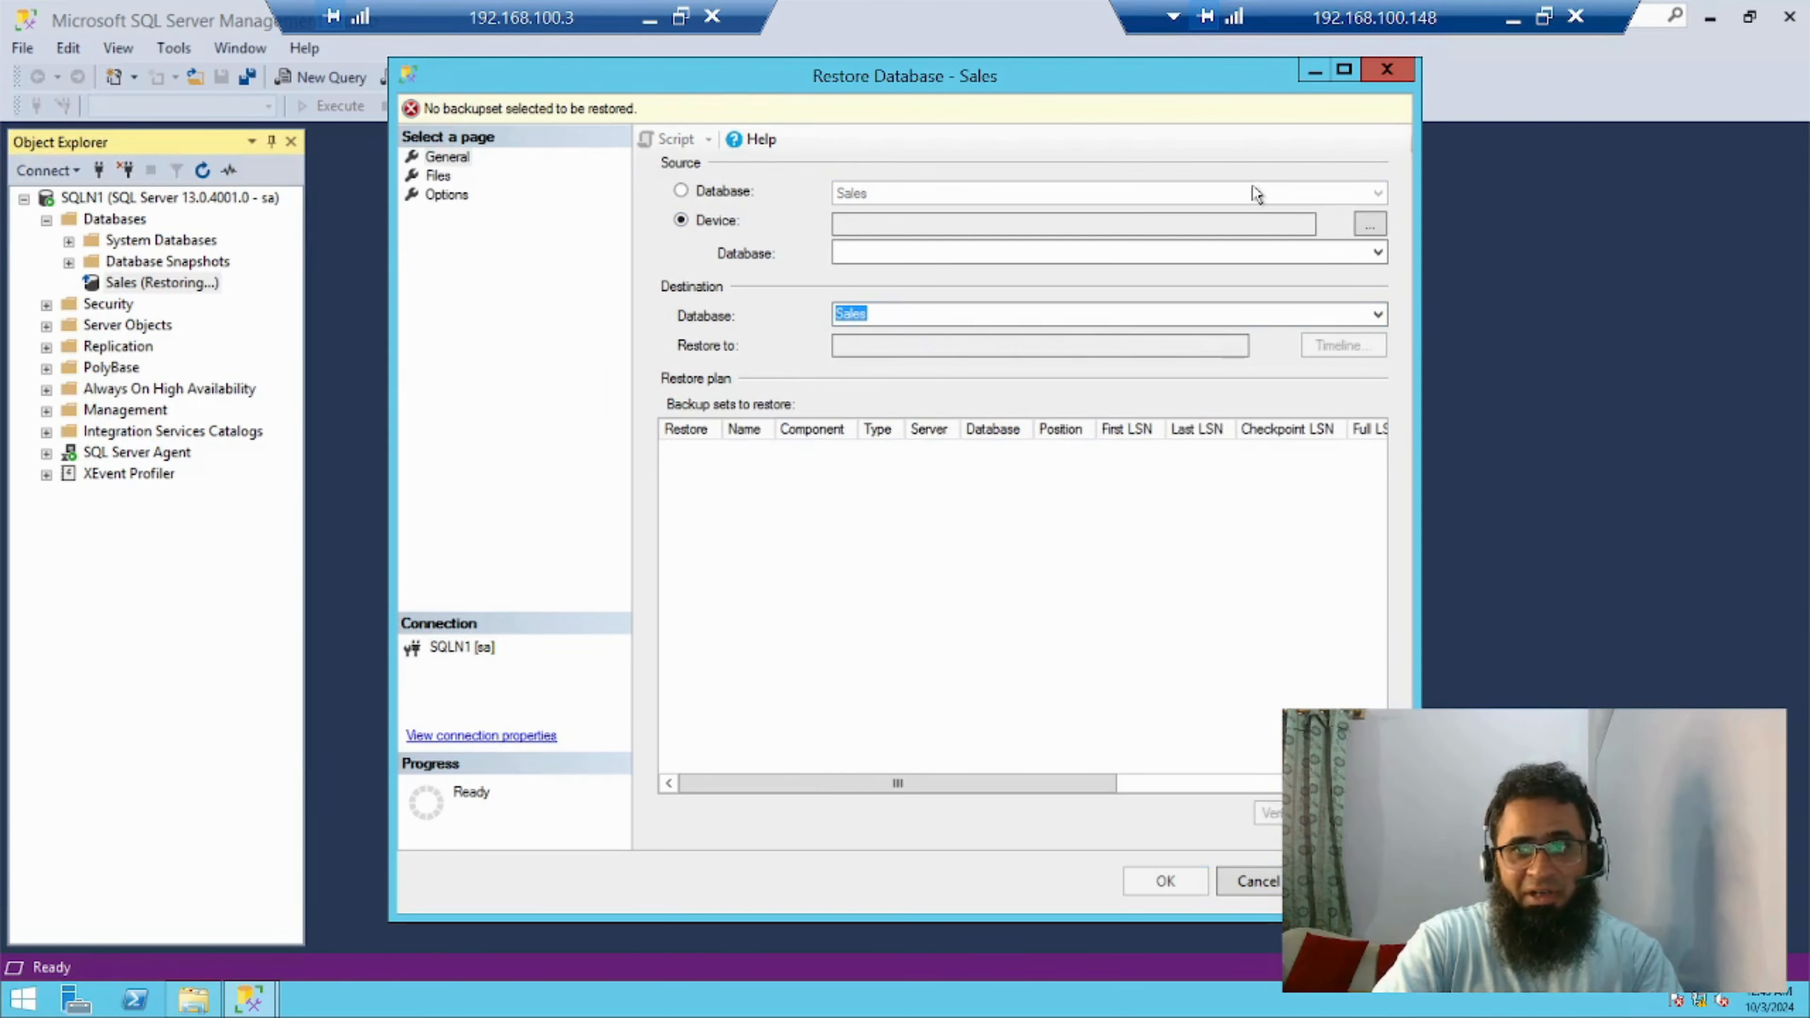
Add the differential backup C:\Database\Backups\New2\Sales_Diff.bak as the backup media for the restore
left_click(1369, 228)
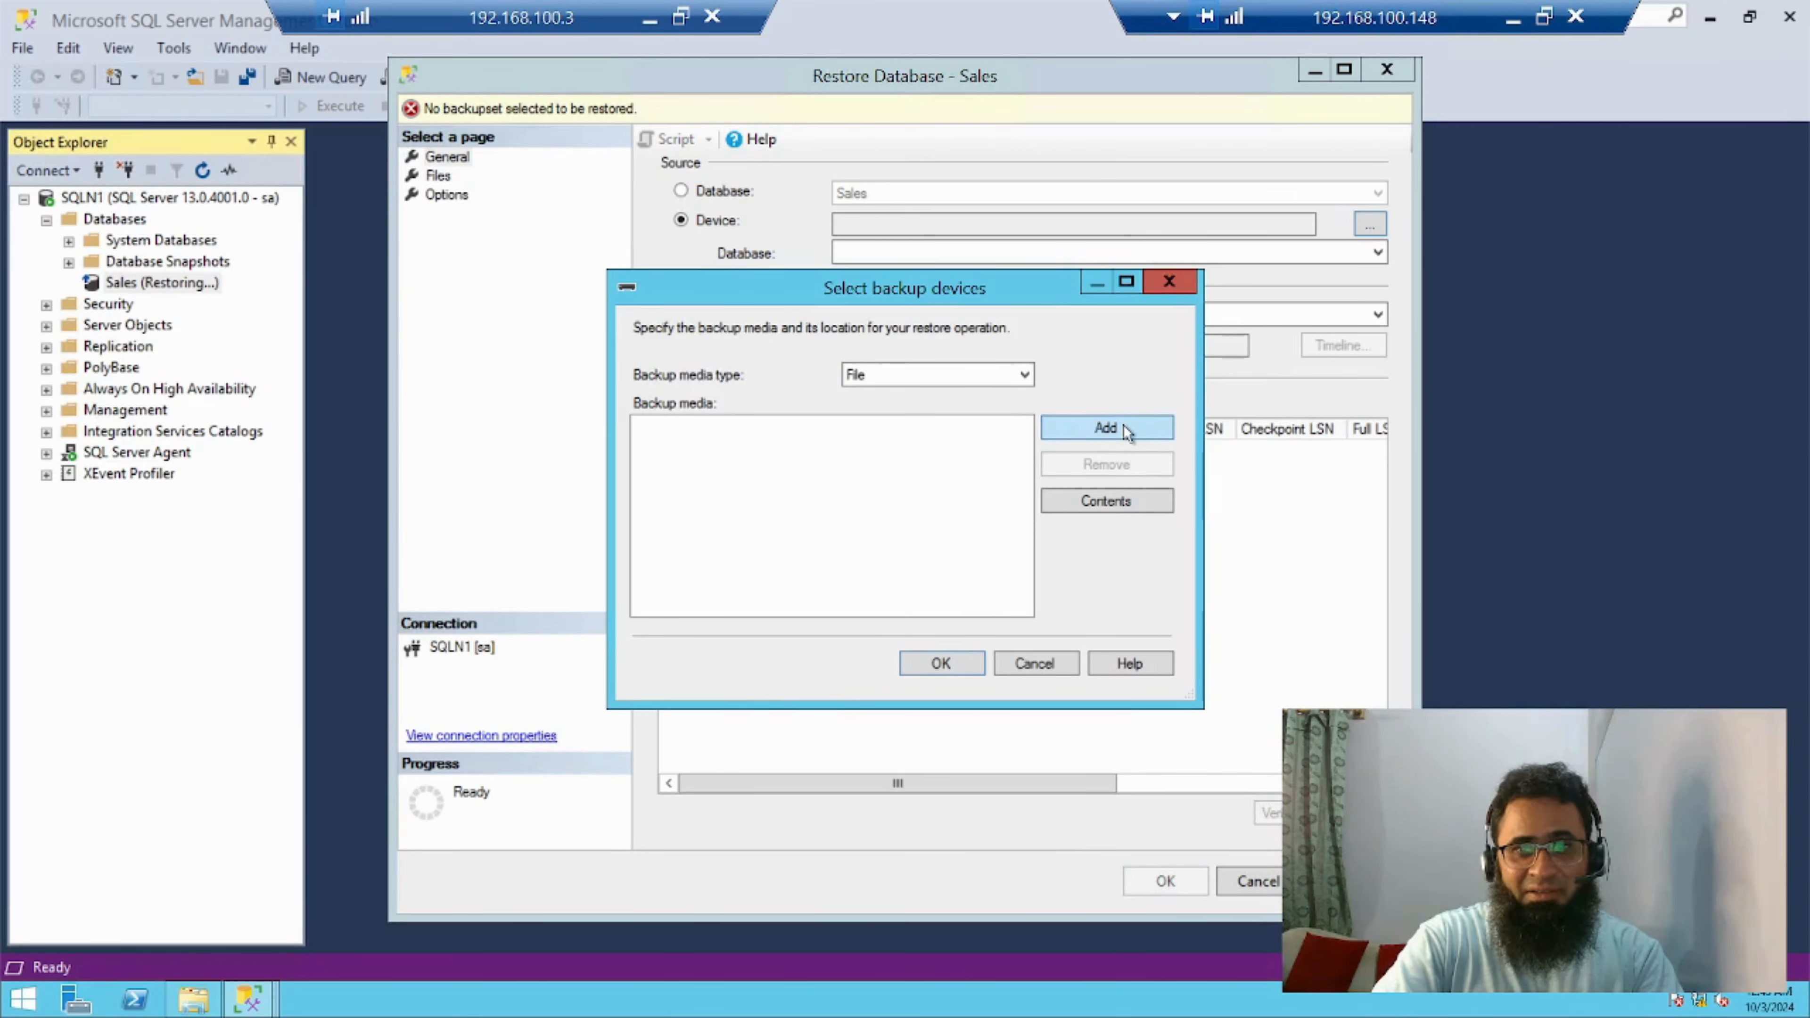
left_click(1106, 428)
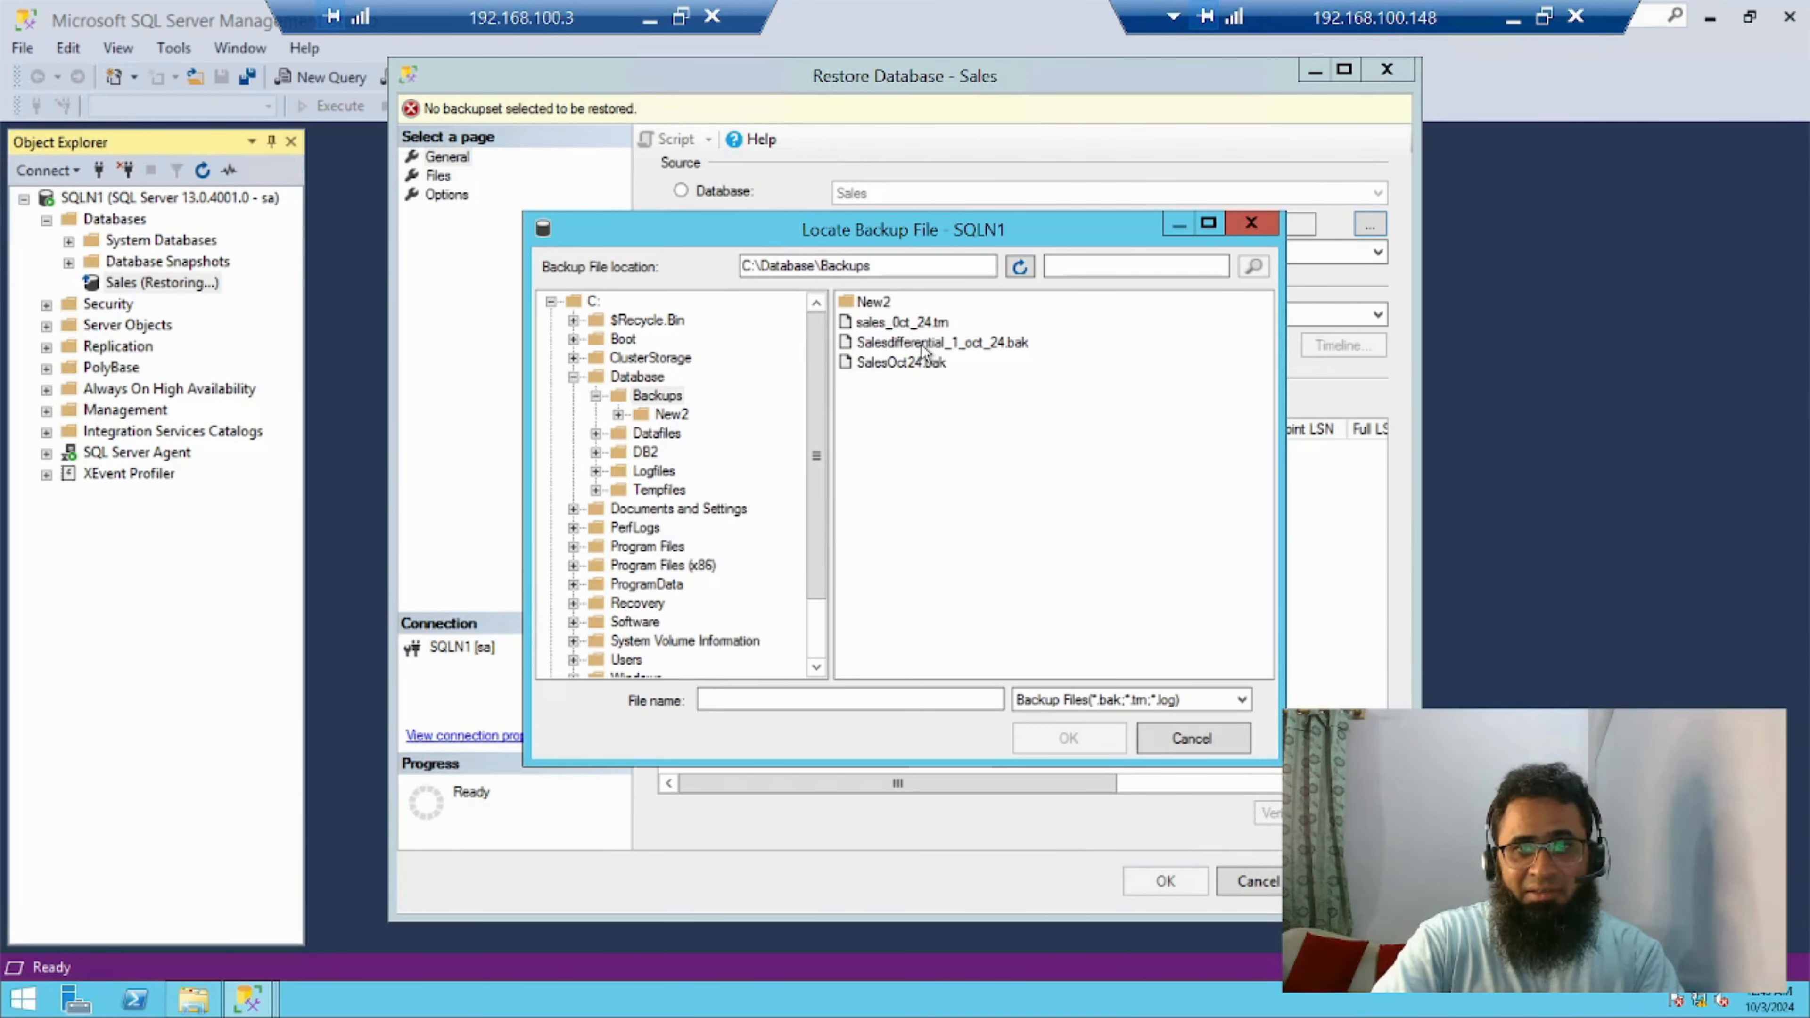
left_click(855, 303)
double_click(855, 303)
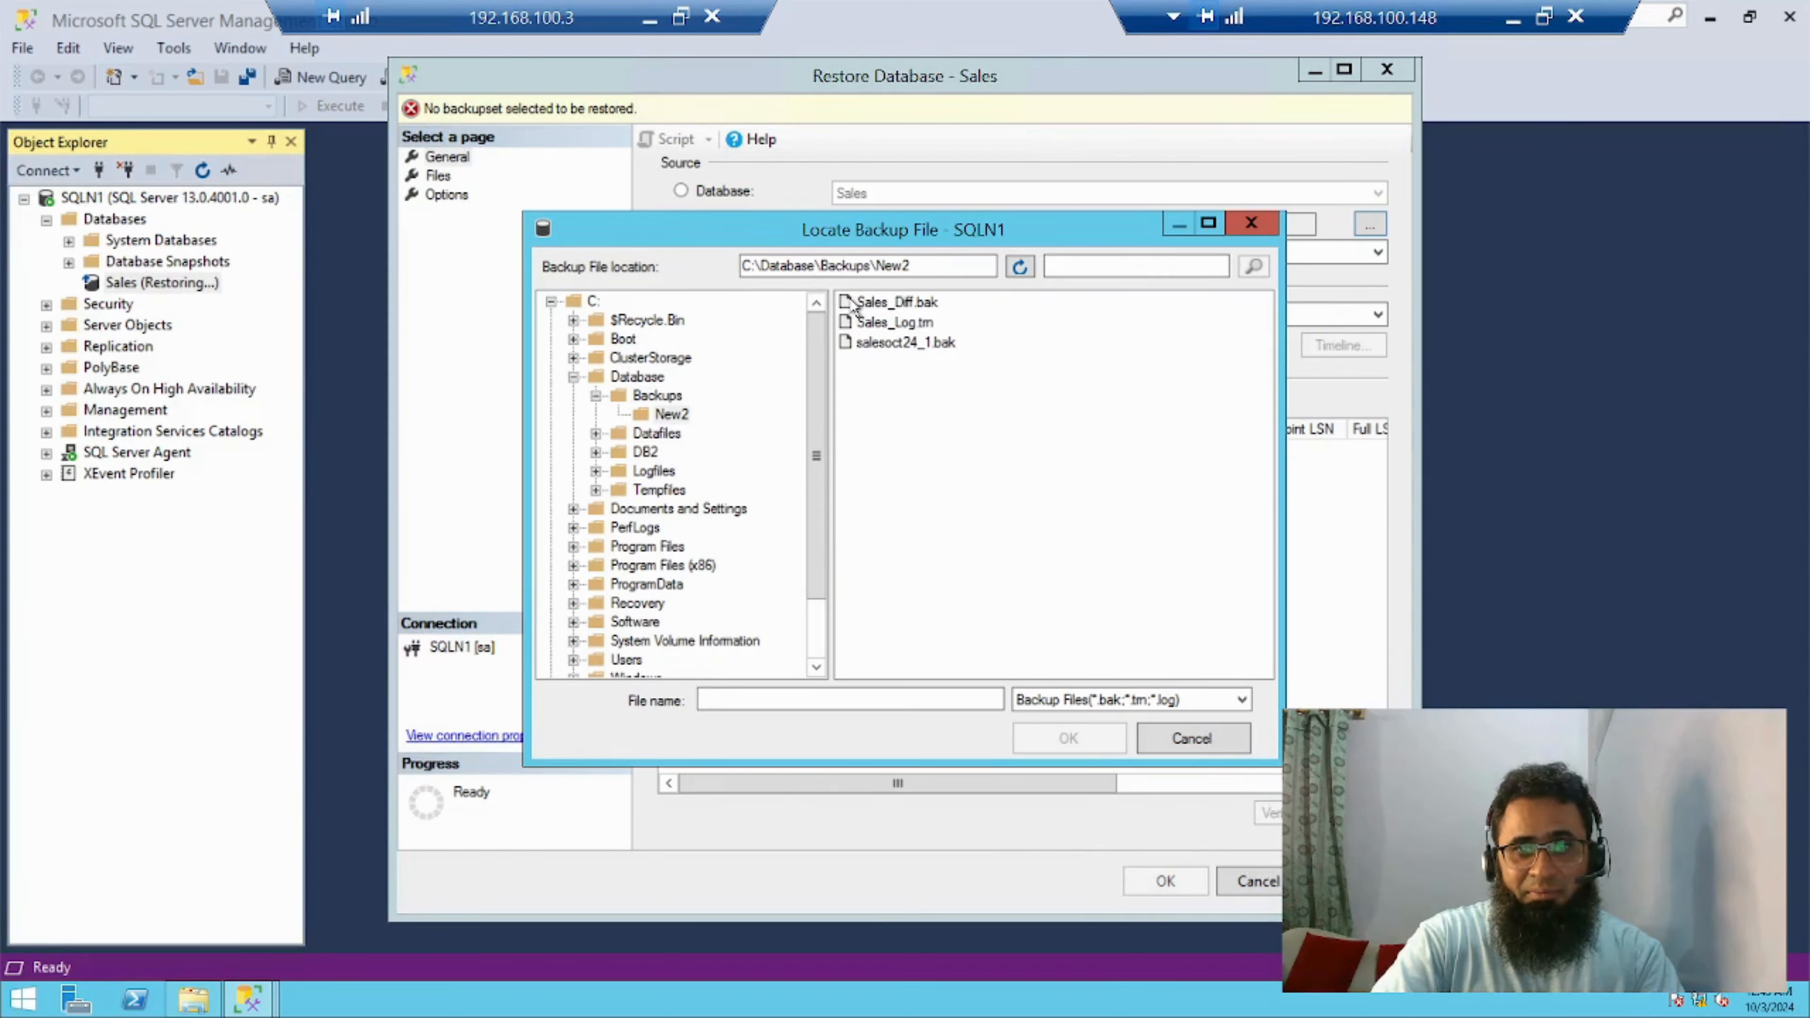
left_click(899, 301)
double_click(897, 302)
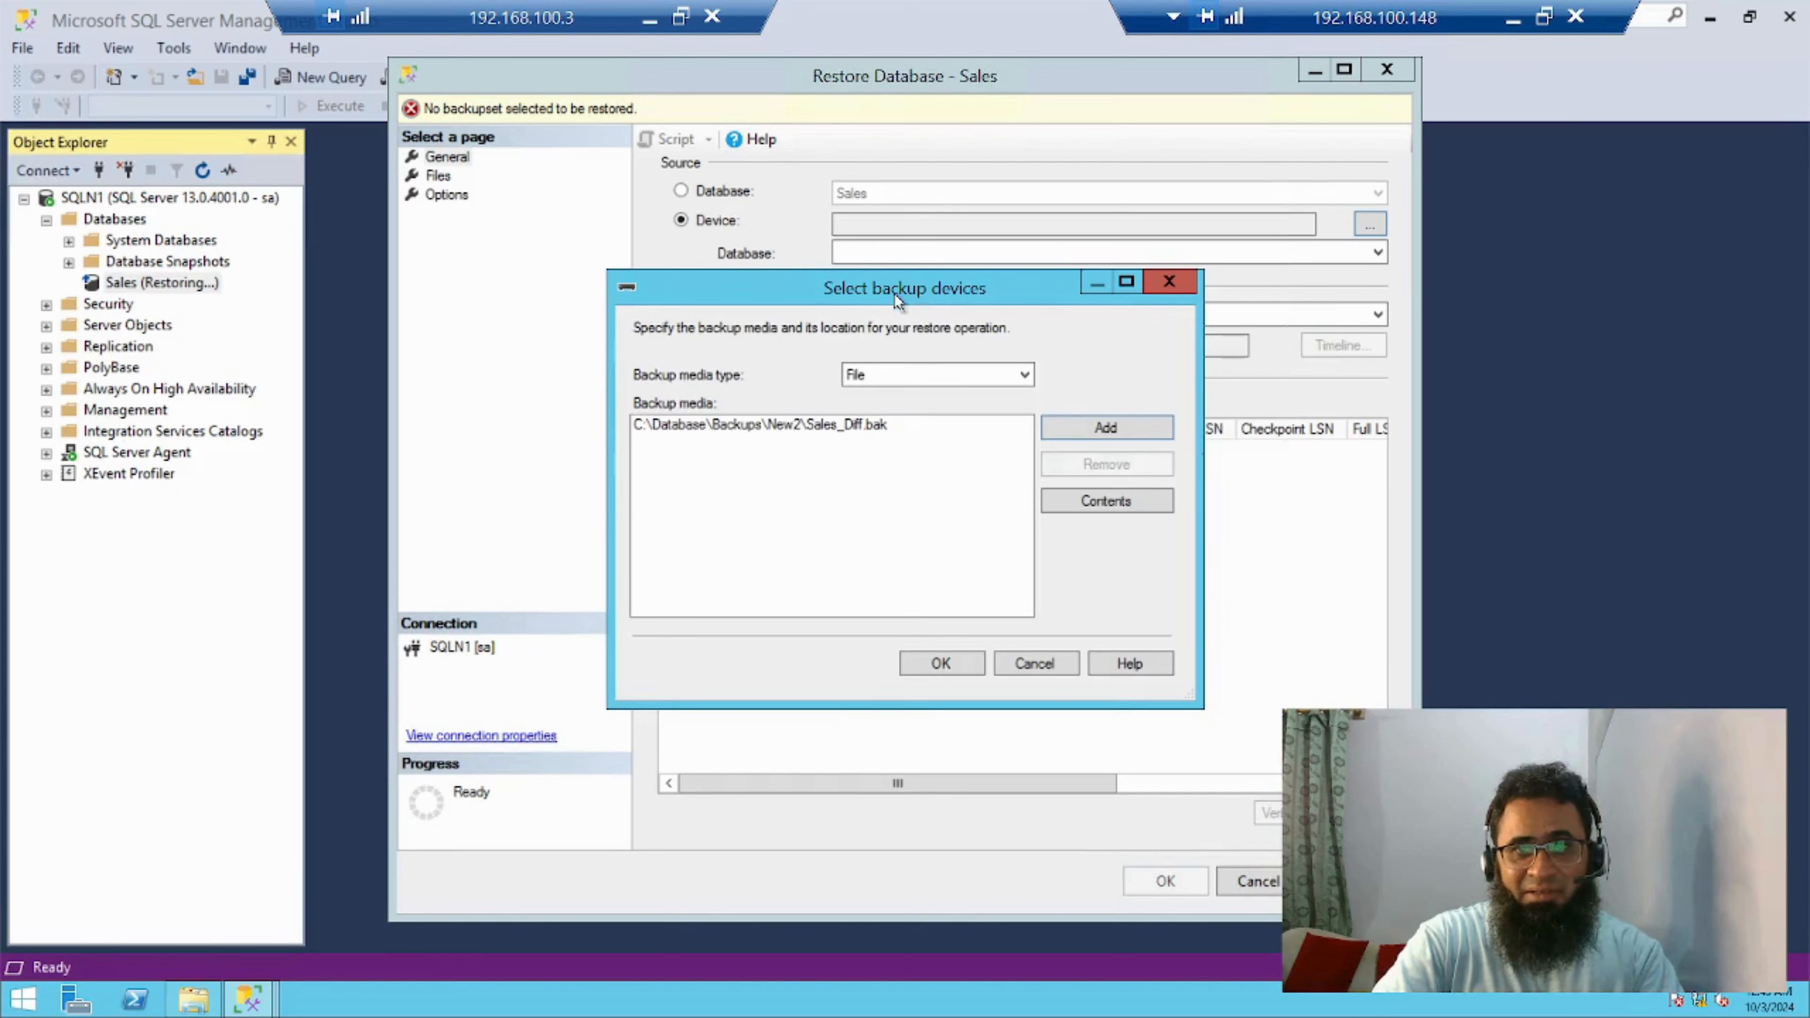
left_click(1097, 440)
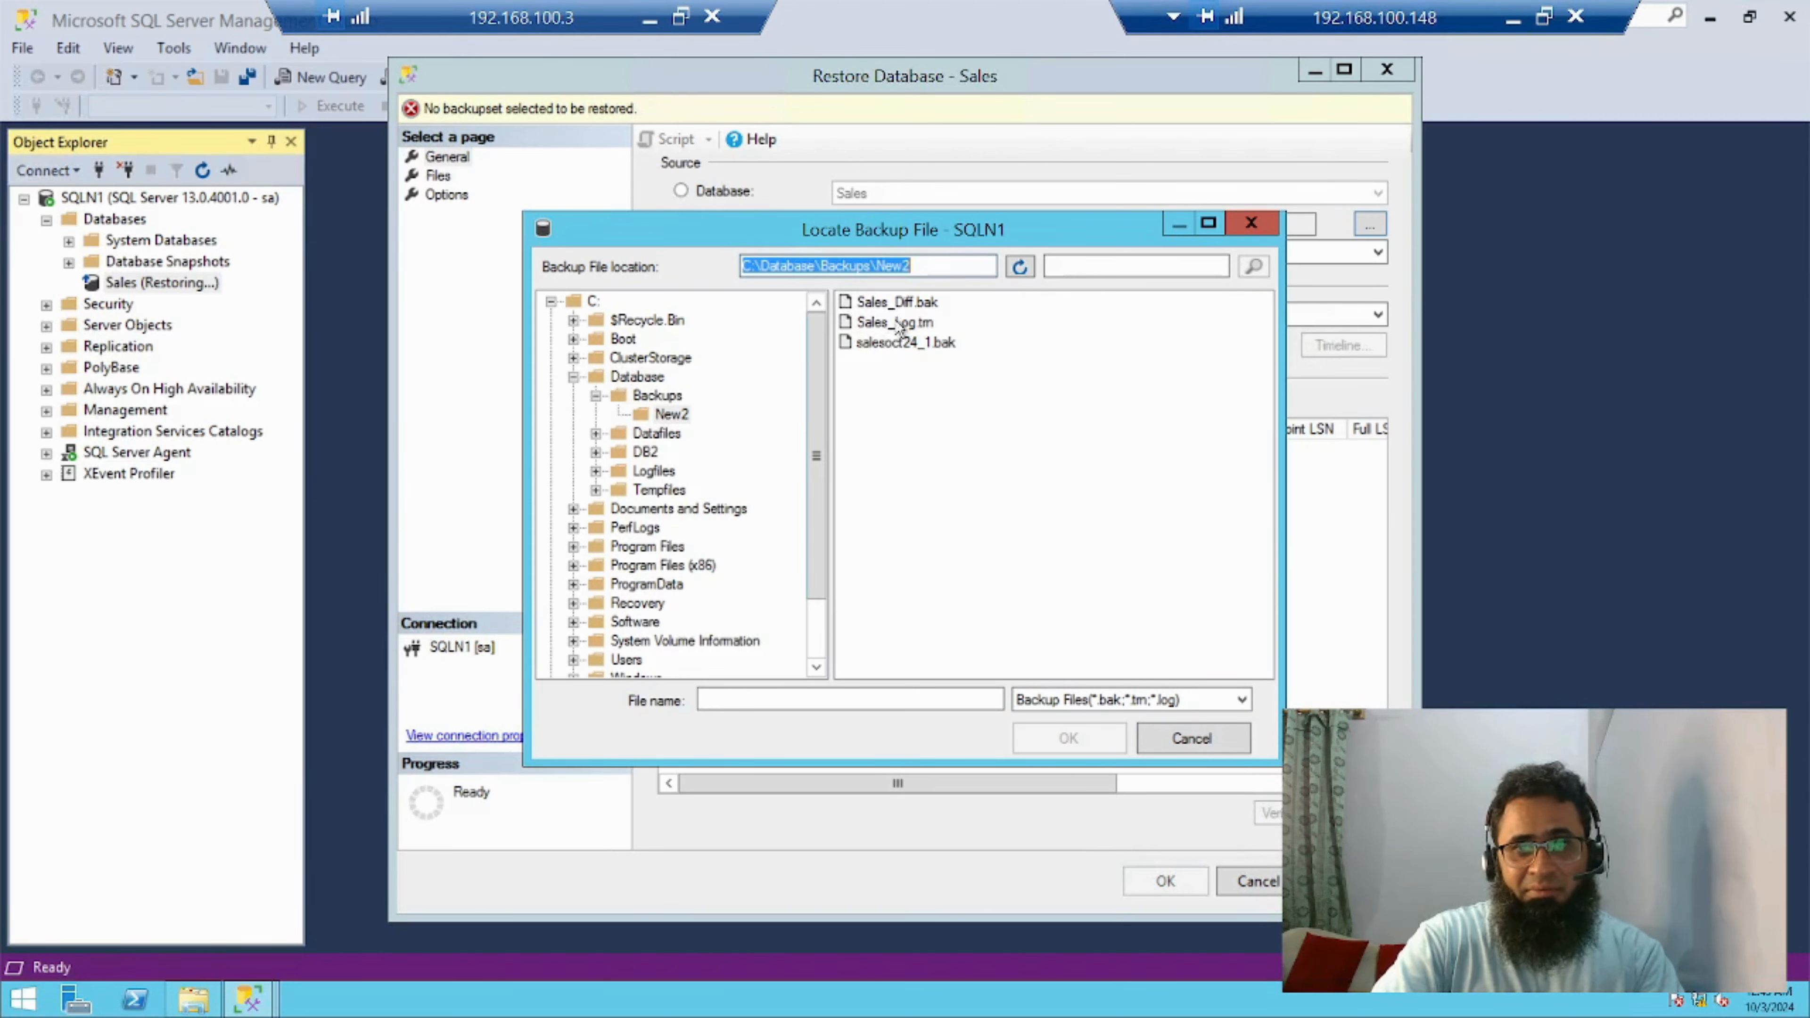
left_click(897, 309)
left_click(1091, 744)
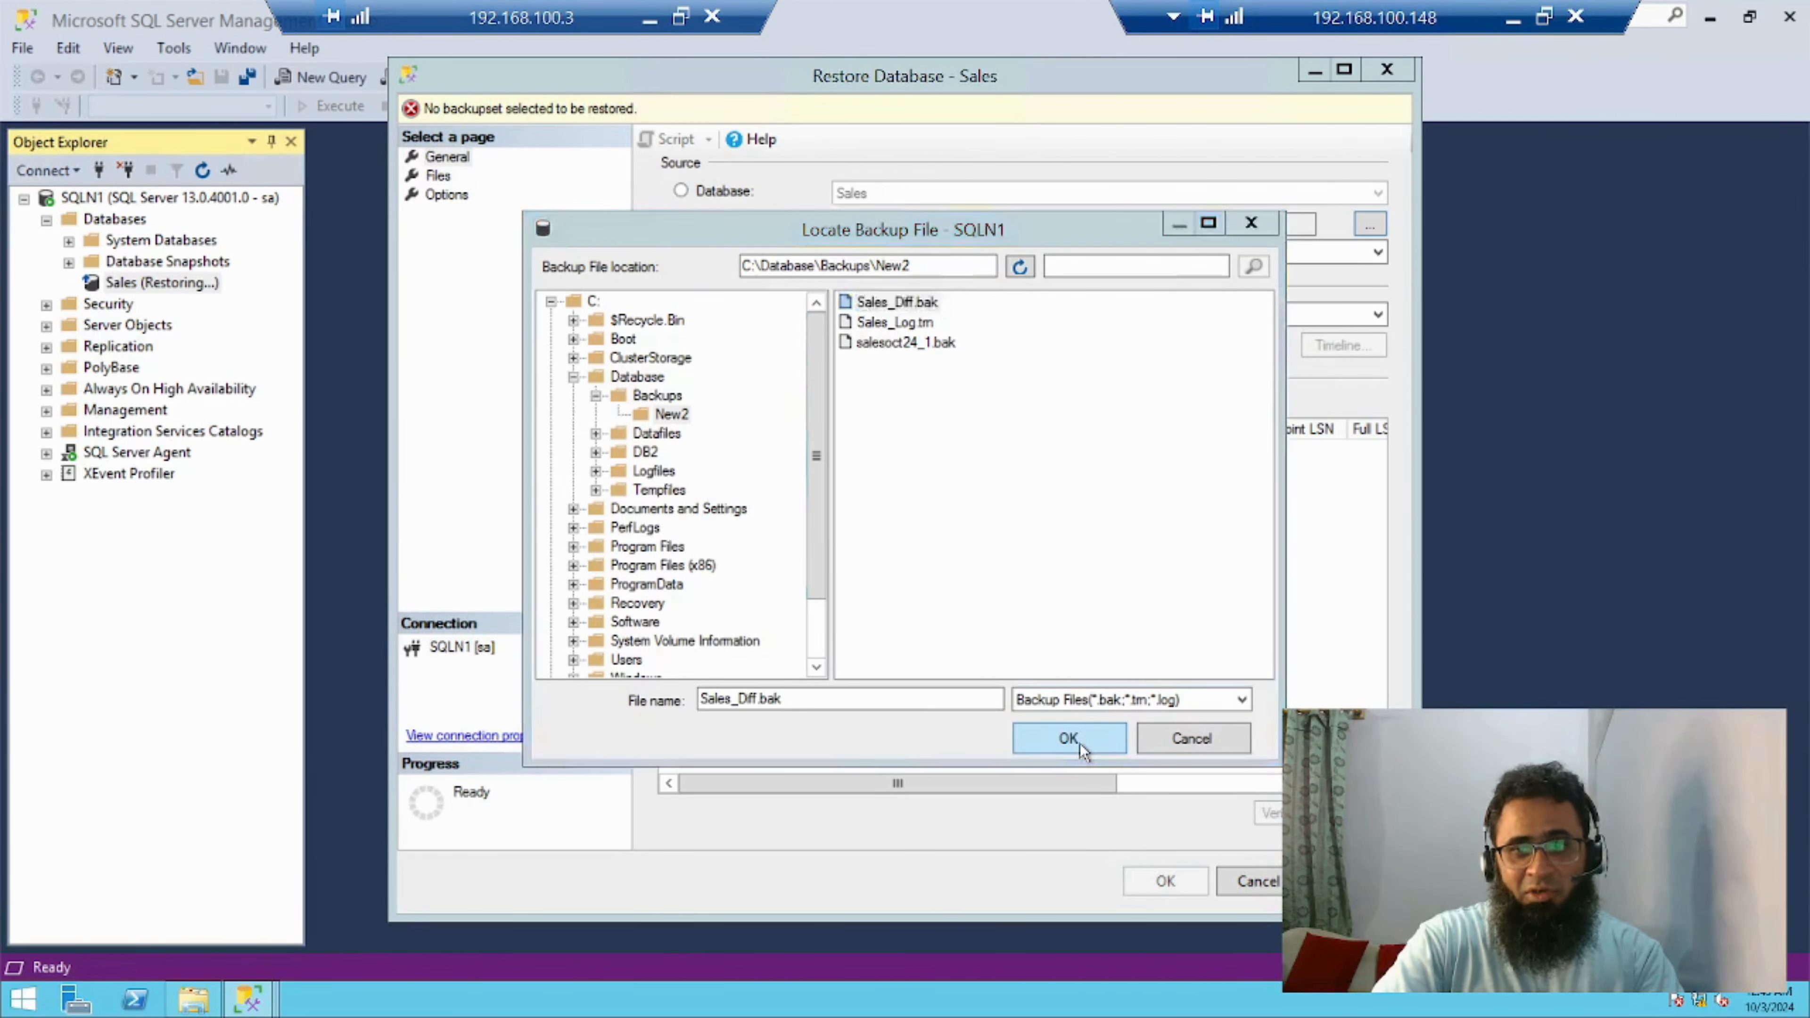
left_click(949, 660)
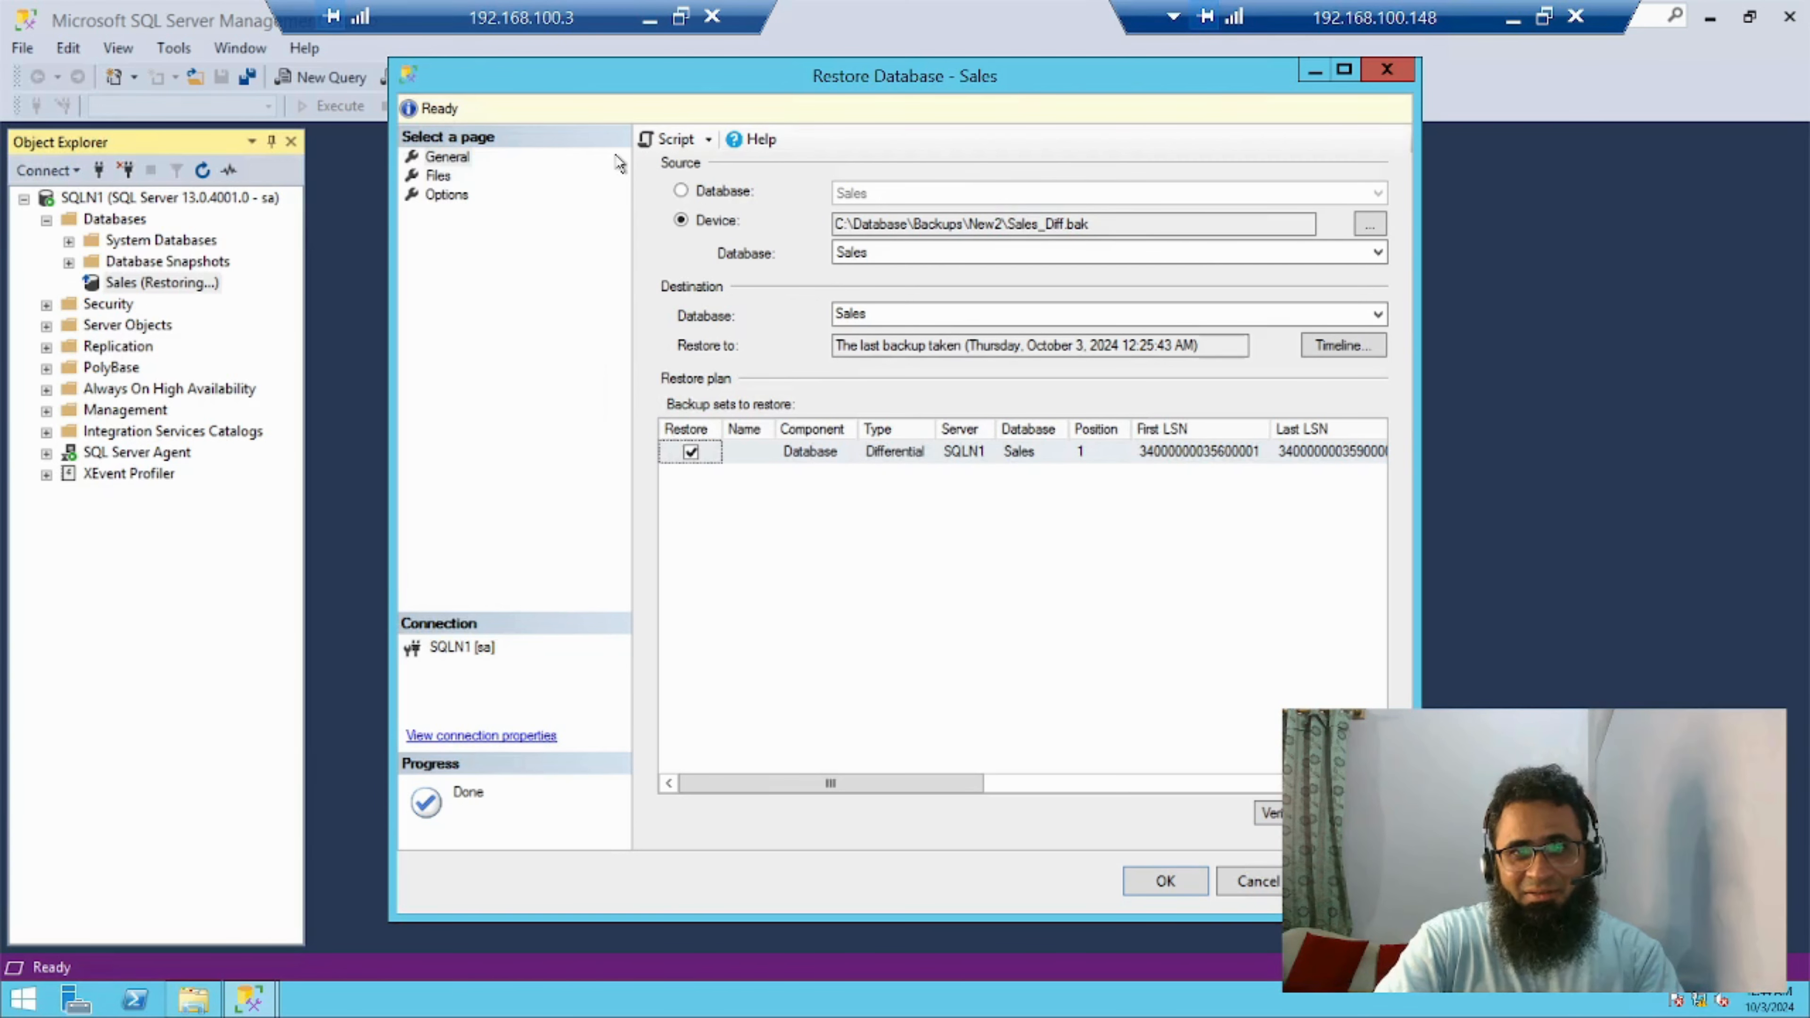
Set the recovery state to RESTORE WITH NORECOVERY and run the differential restore of Sales
left_click(446, 195)
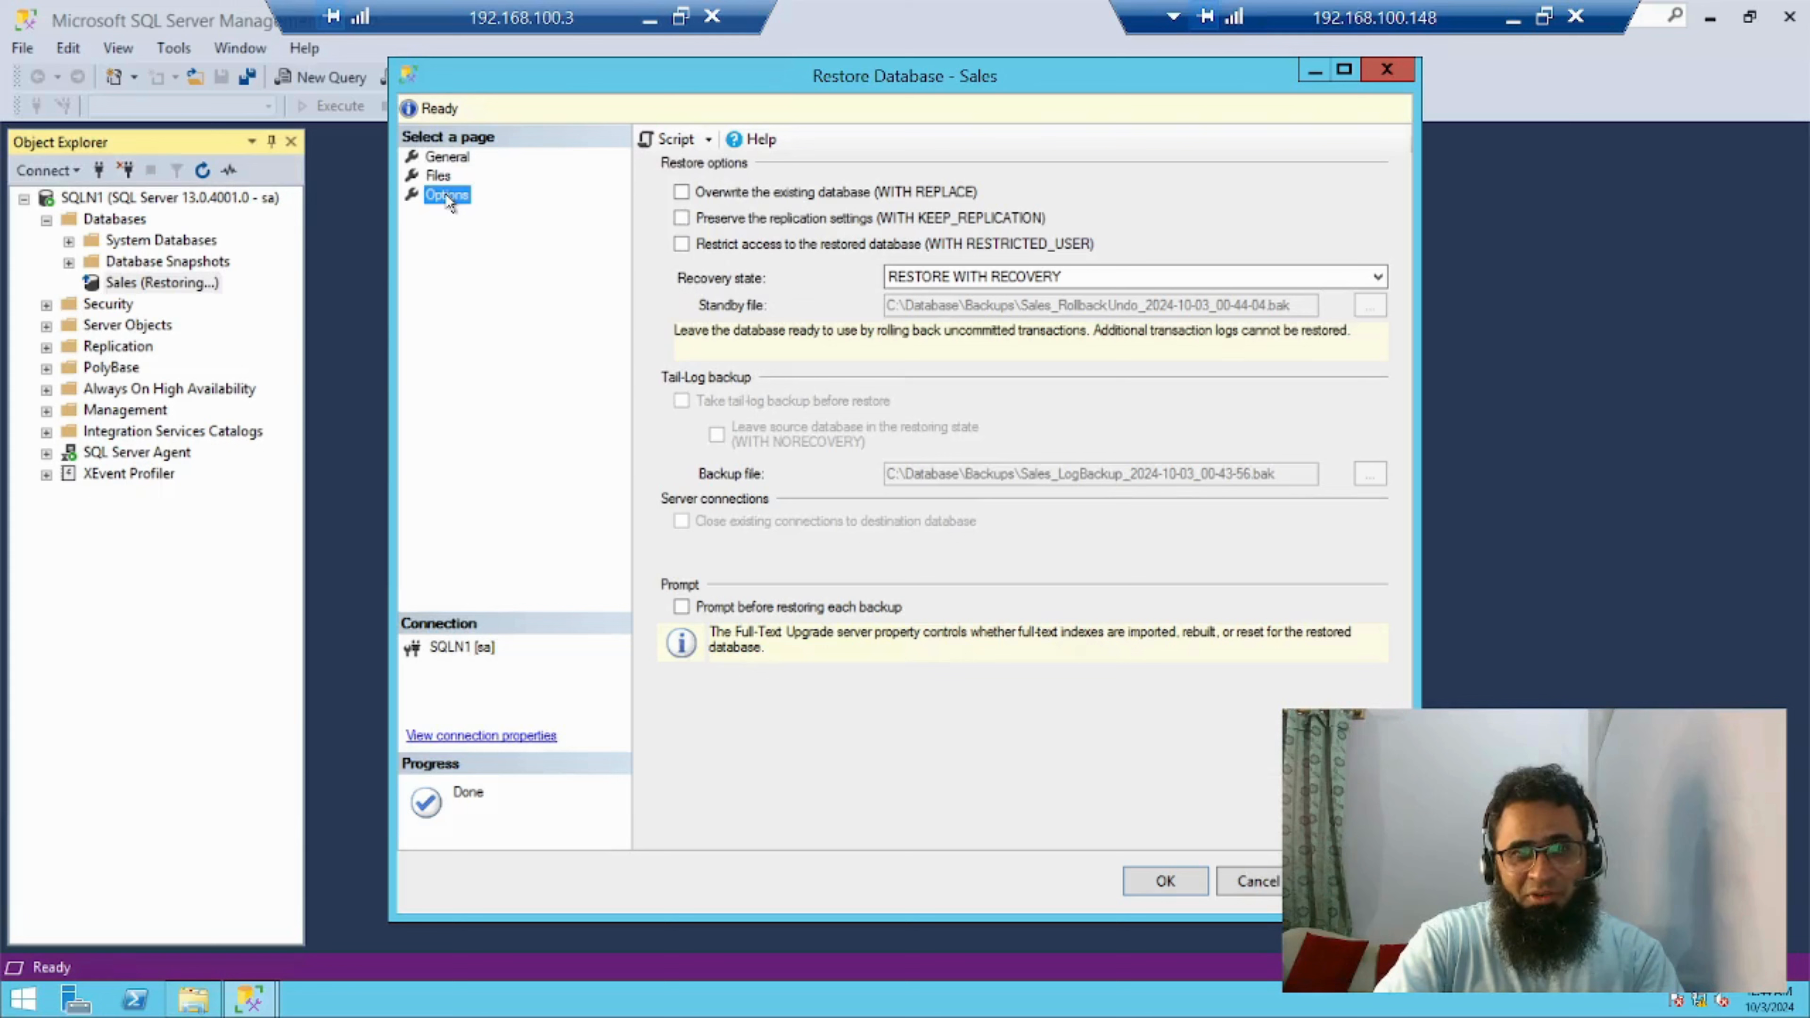
left_click(1013, 275)
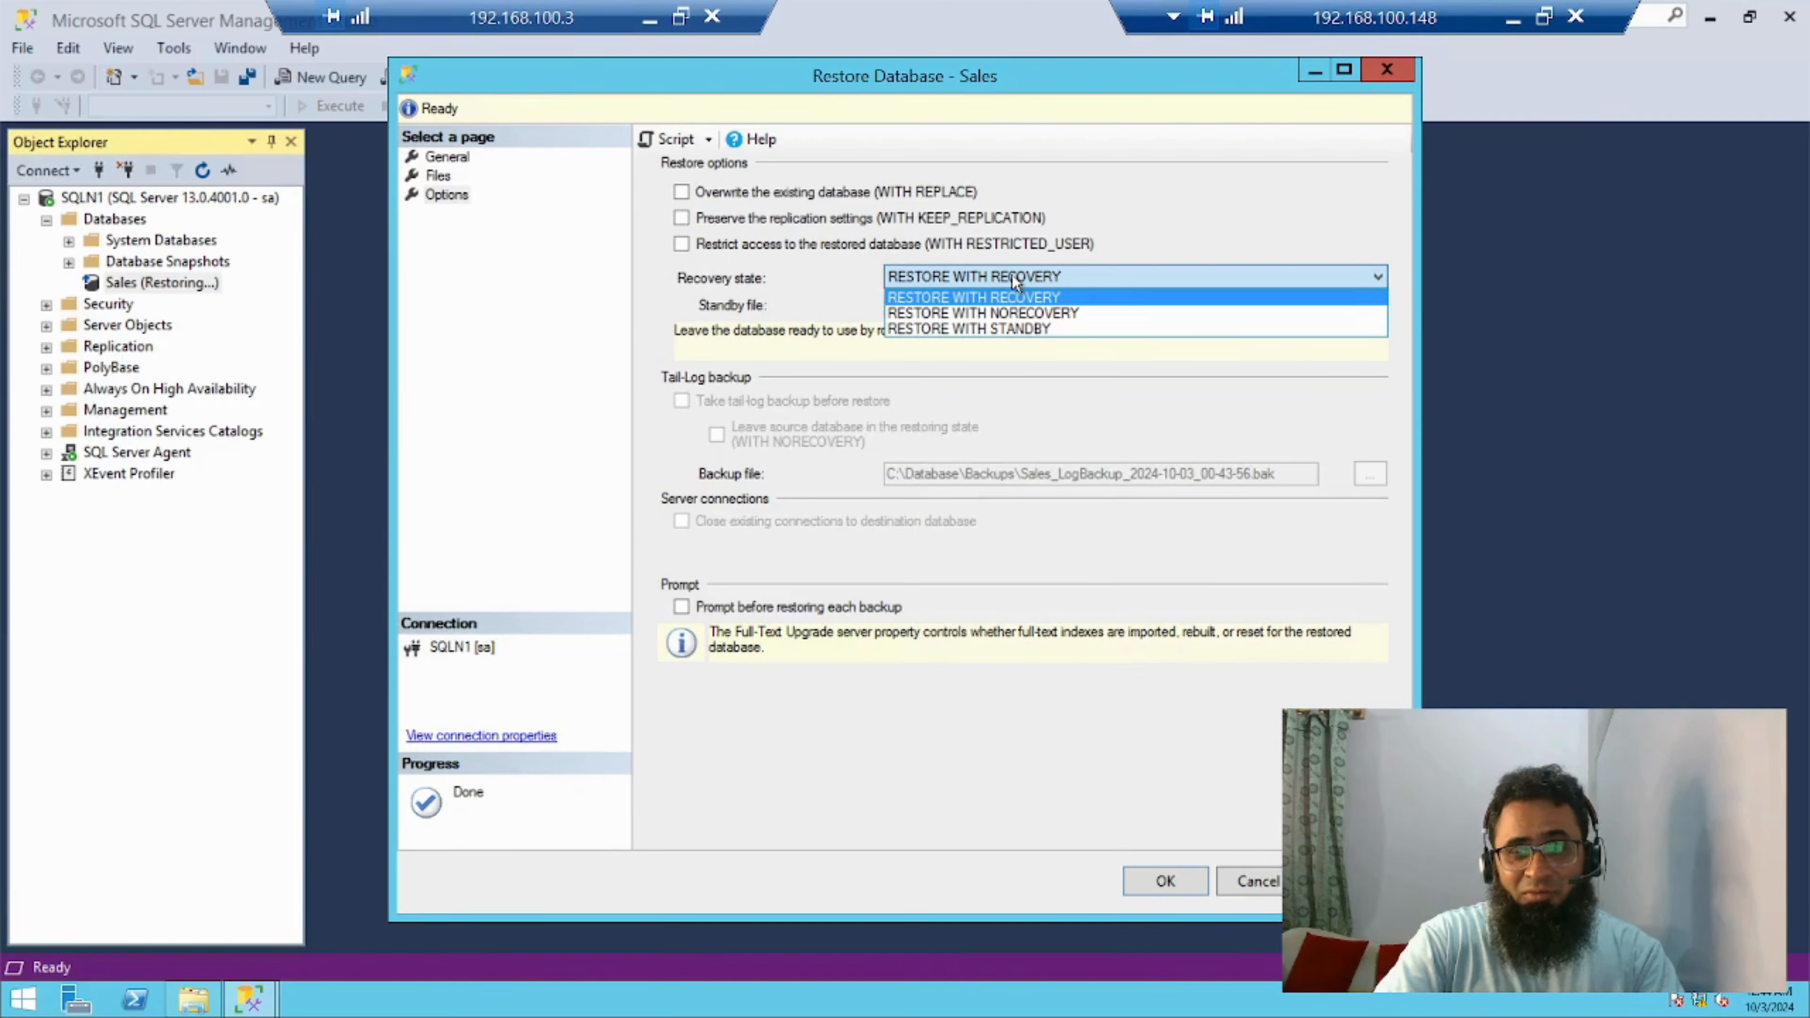
left_click(1028, 314)
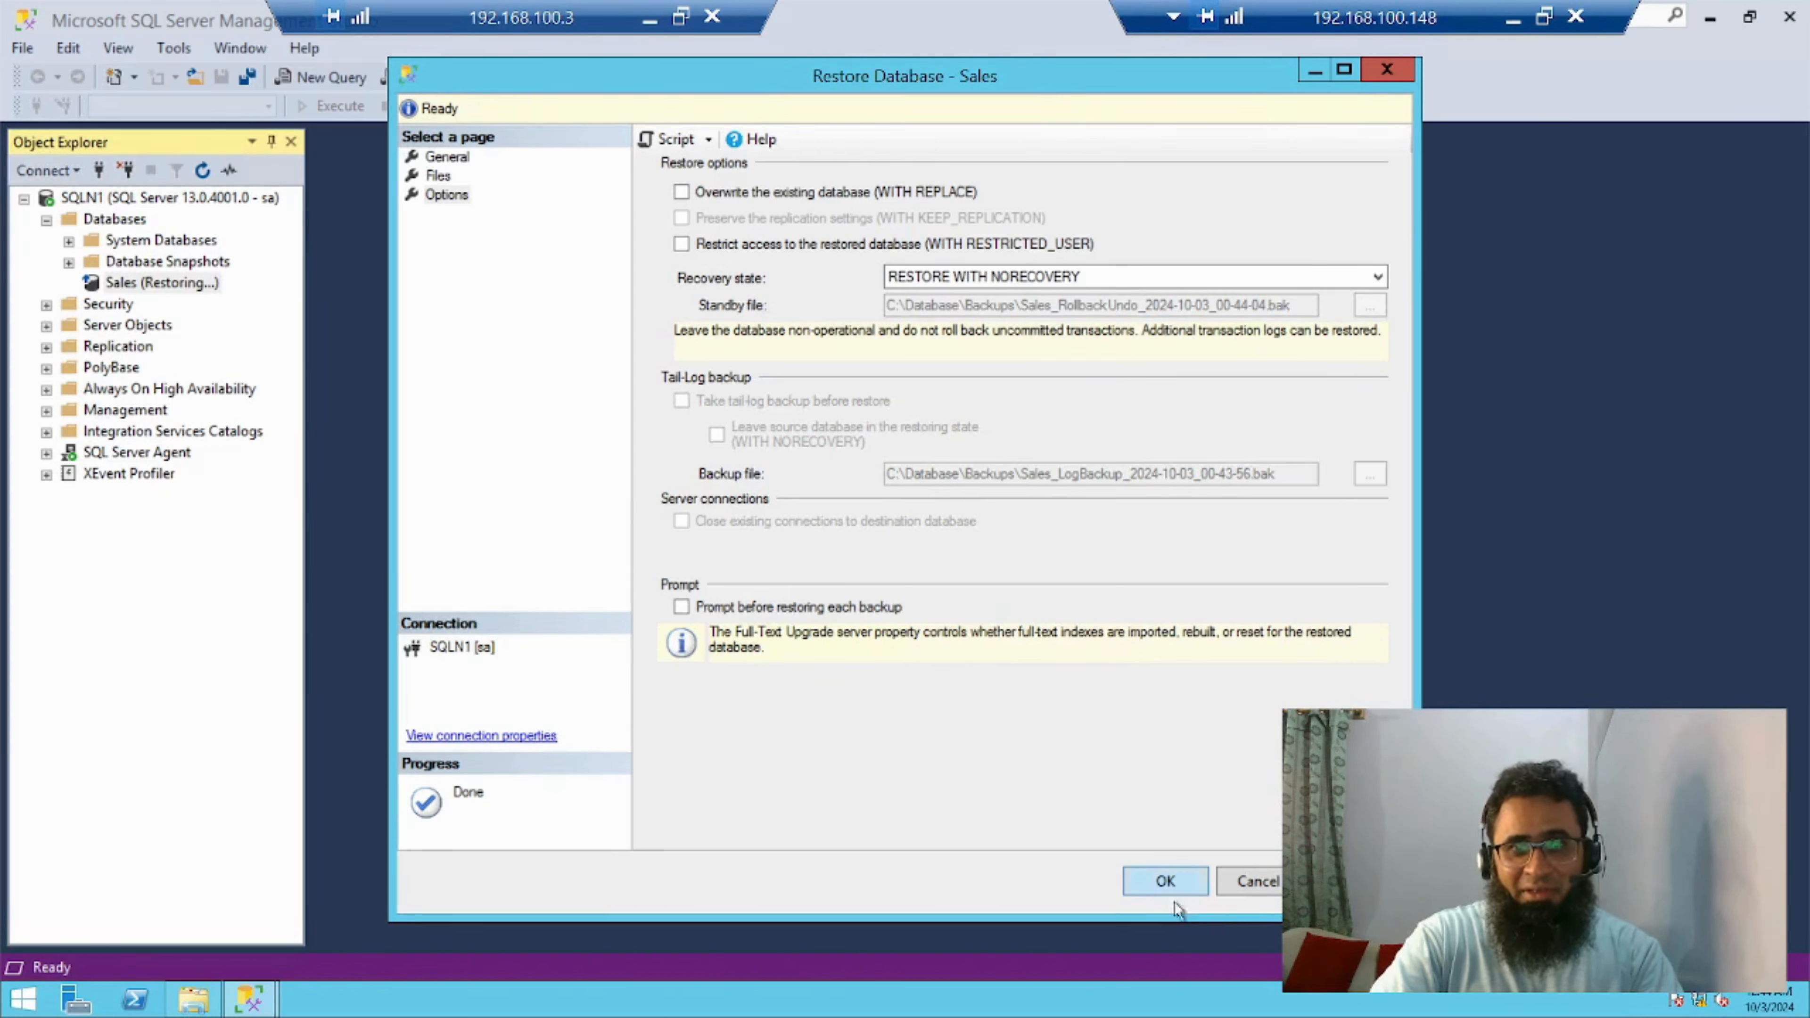
left_click(1173, 884)
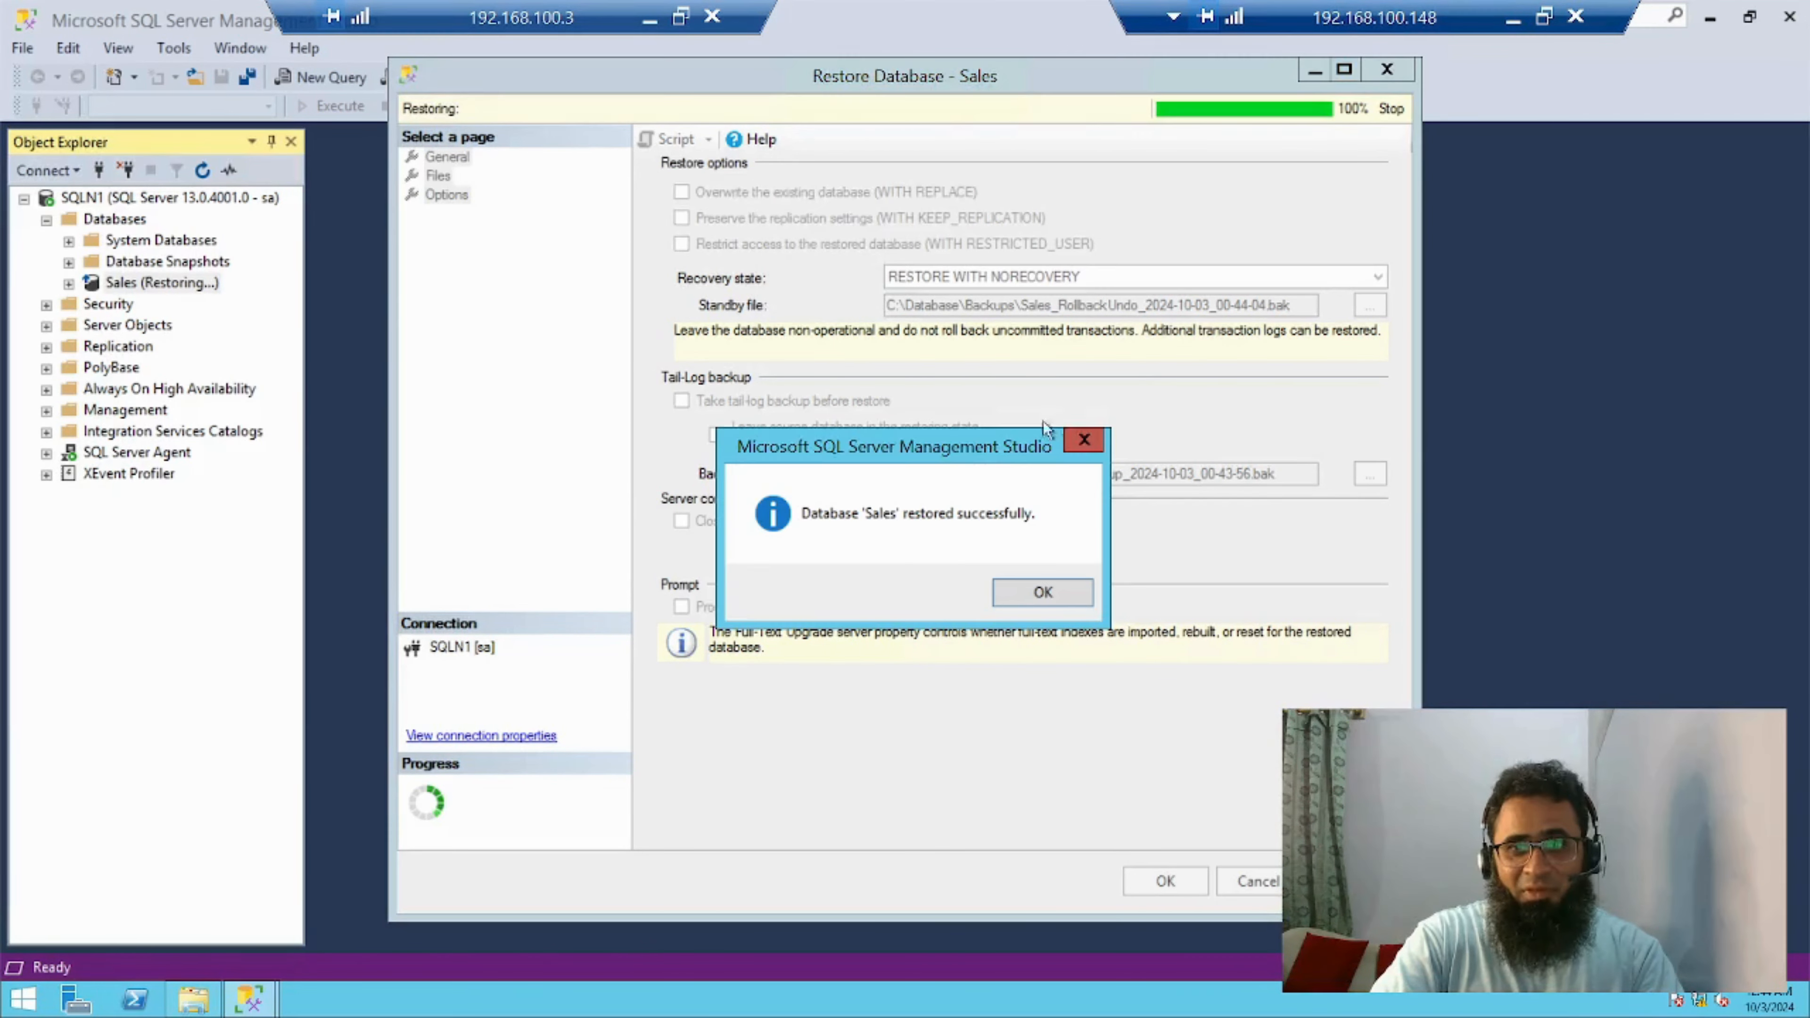
left_click(1051, 590)
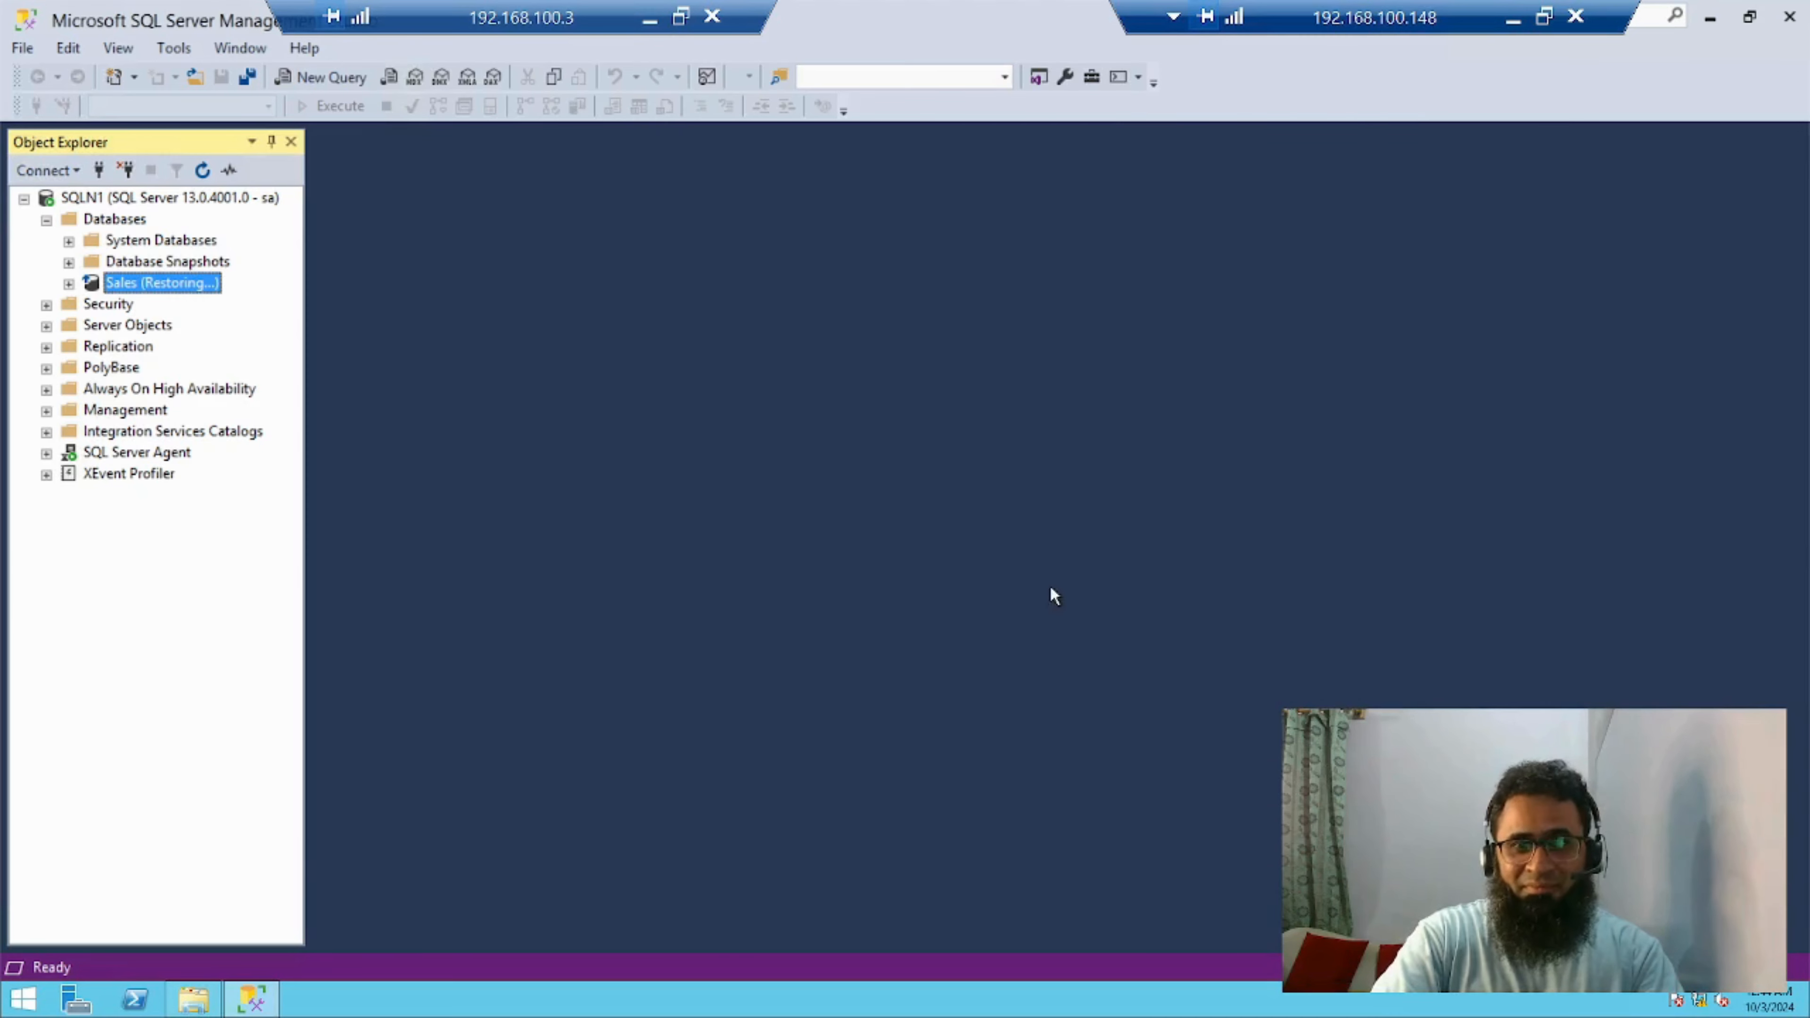
Start a transaction log restore for the Sales database, with a device as the source
right_click(158, 285)
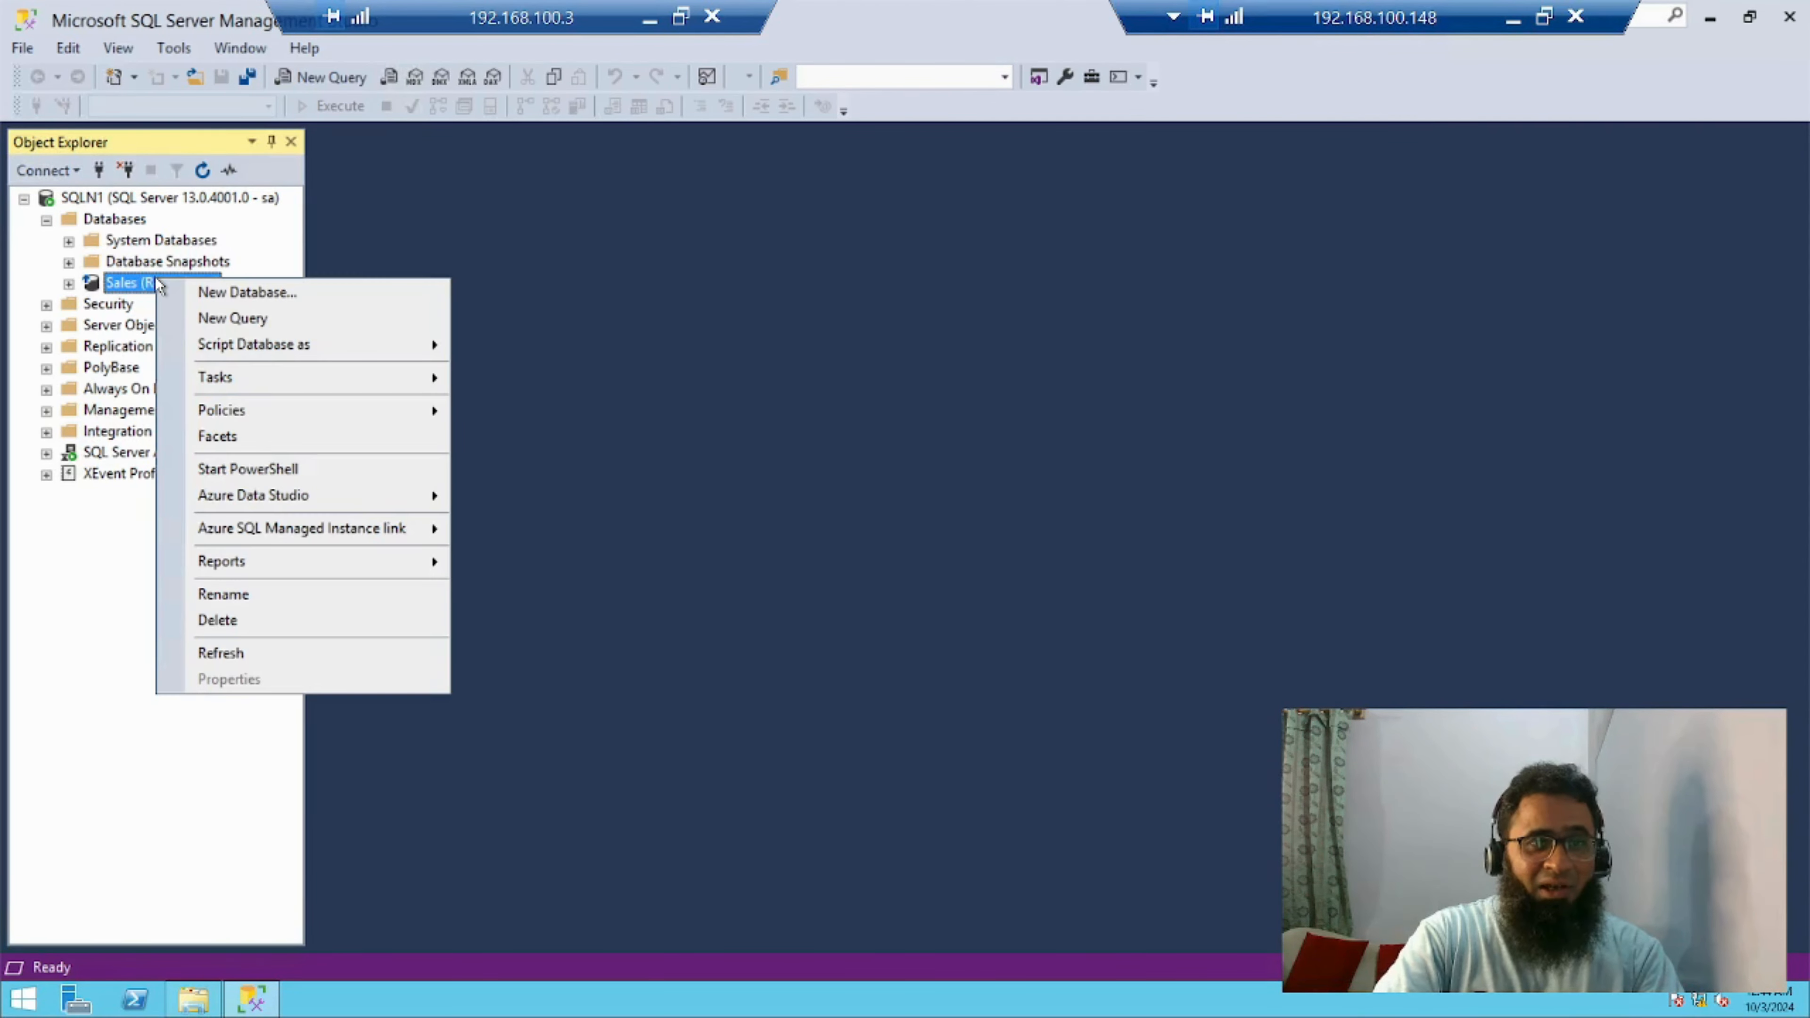
mouse_move(262, 384)
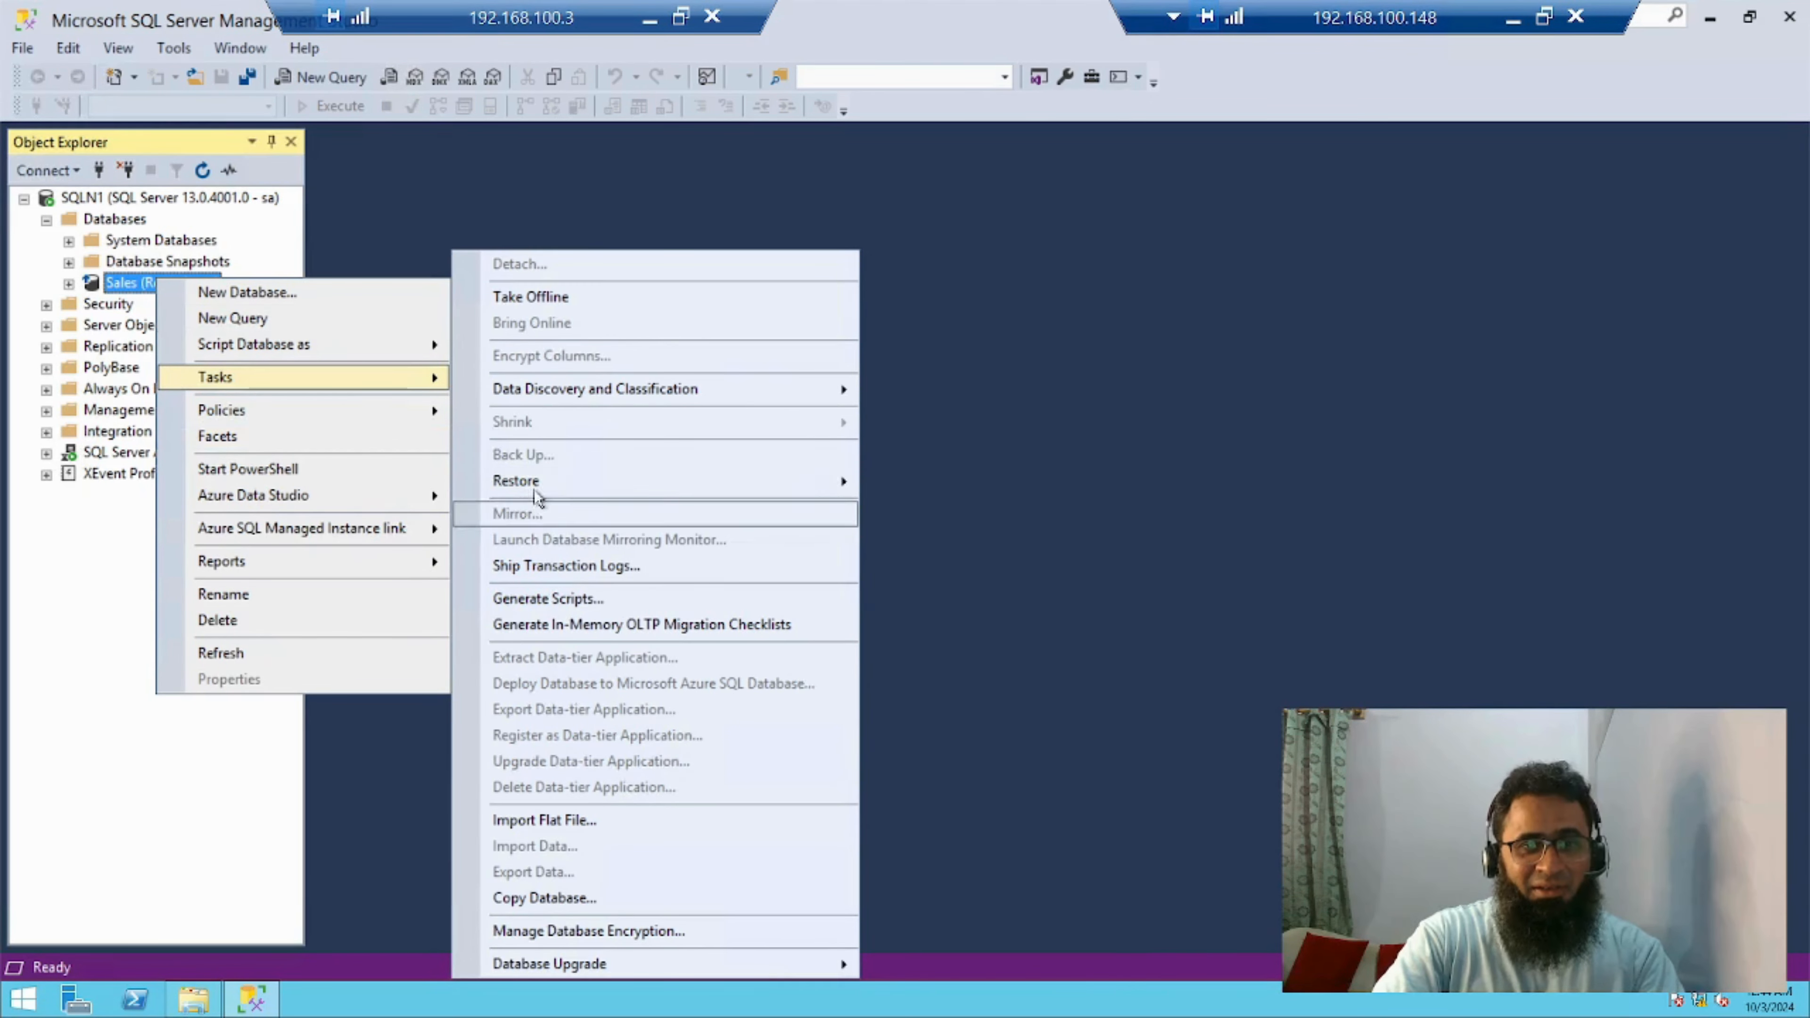
mouse_move(544, 481)
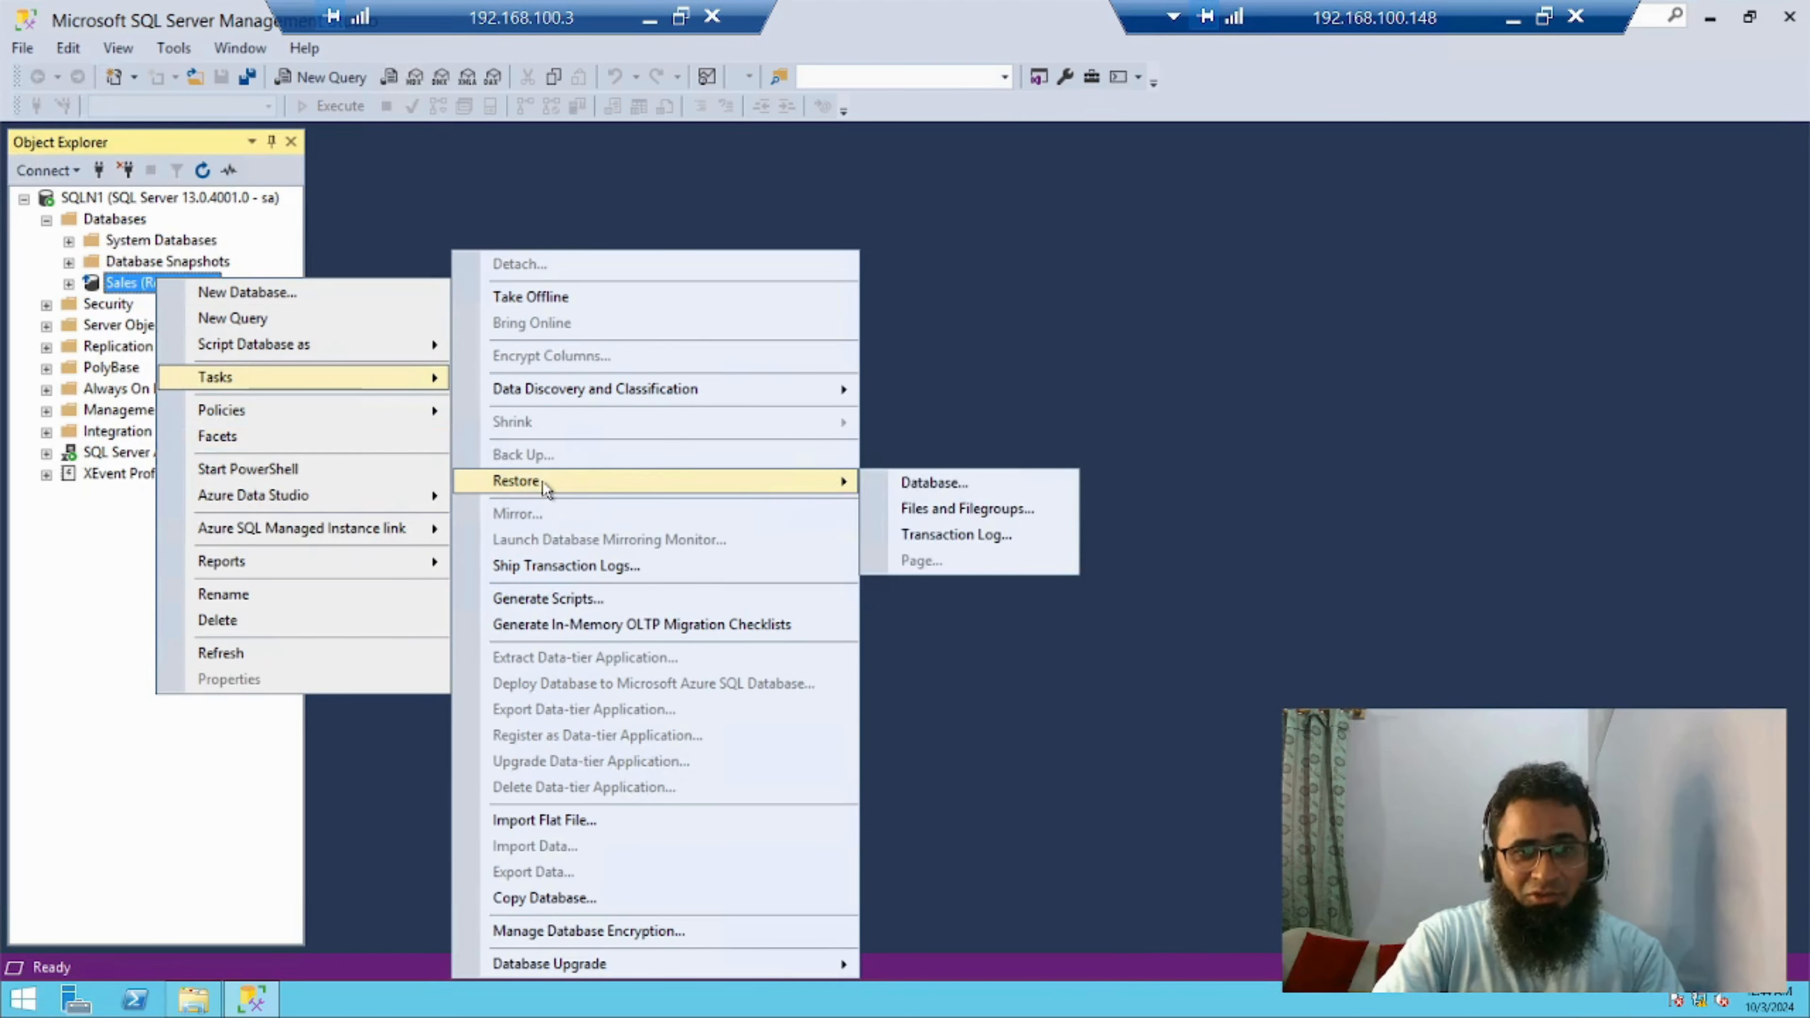
left_click(998, 536)
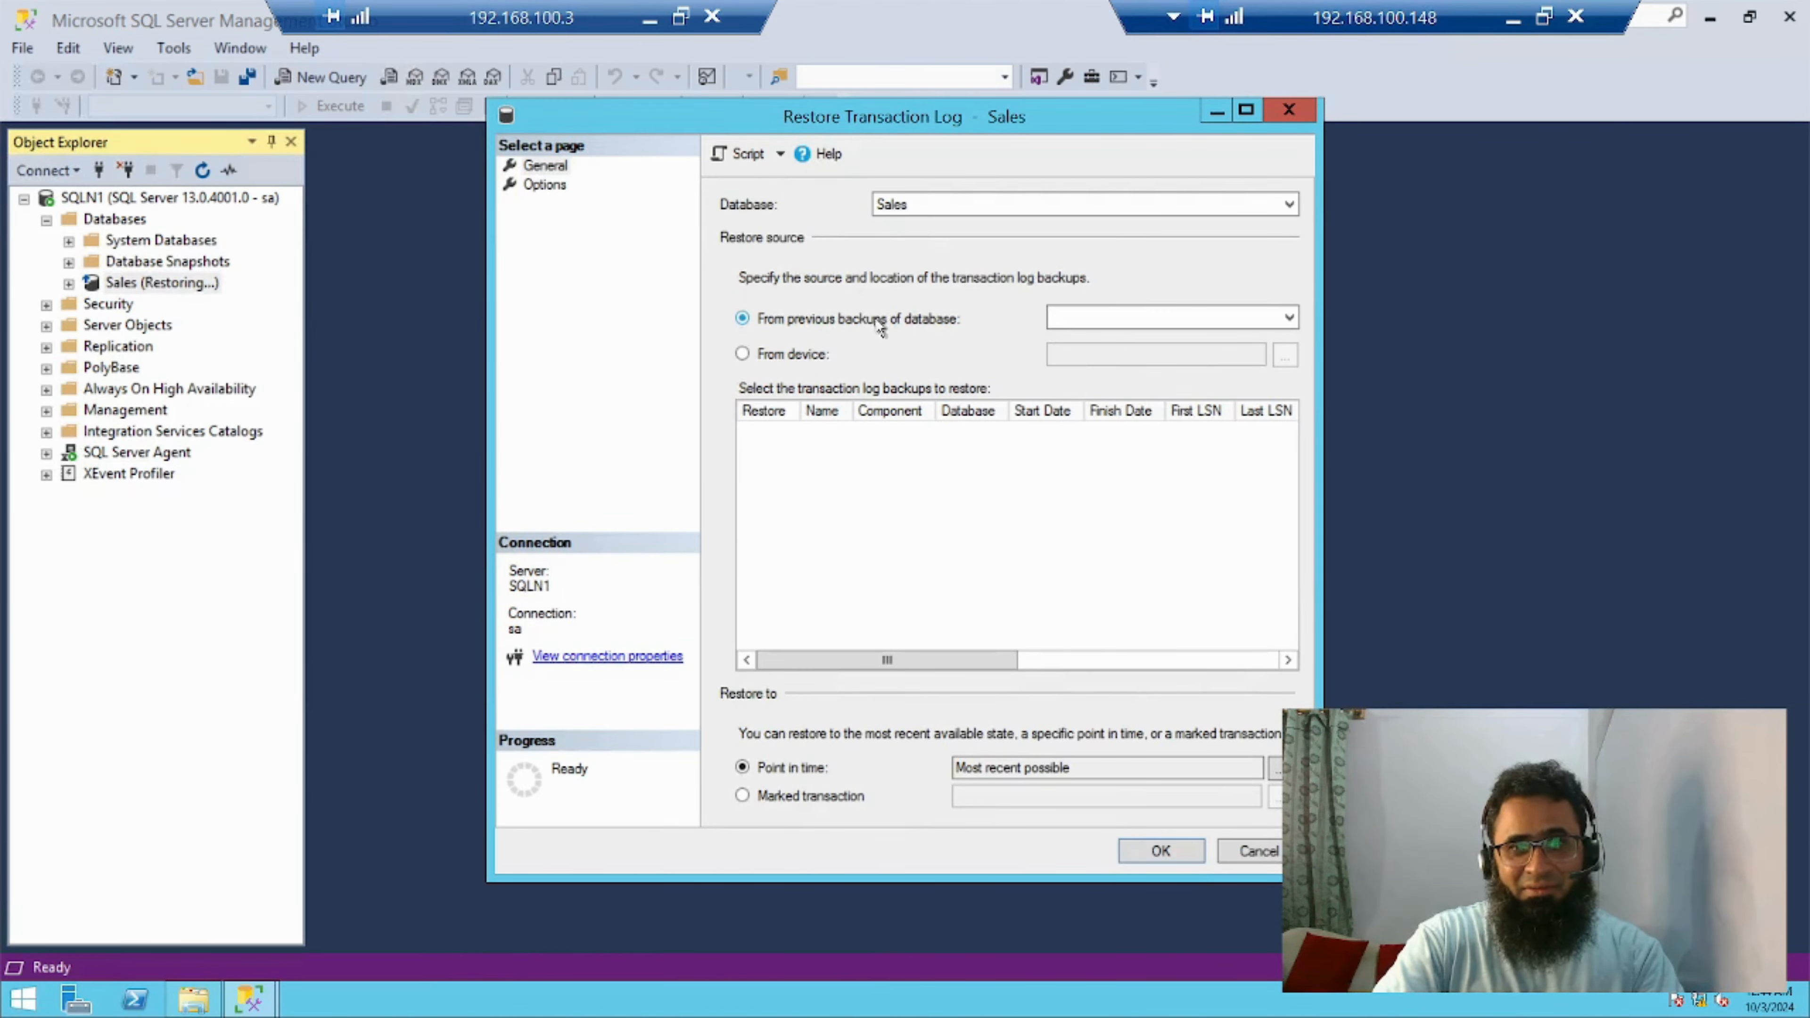
left_click(796, 362)
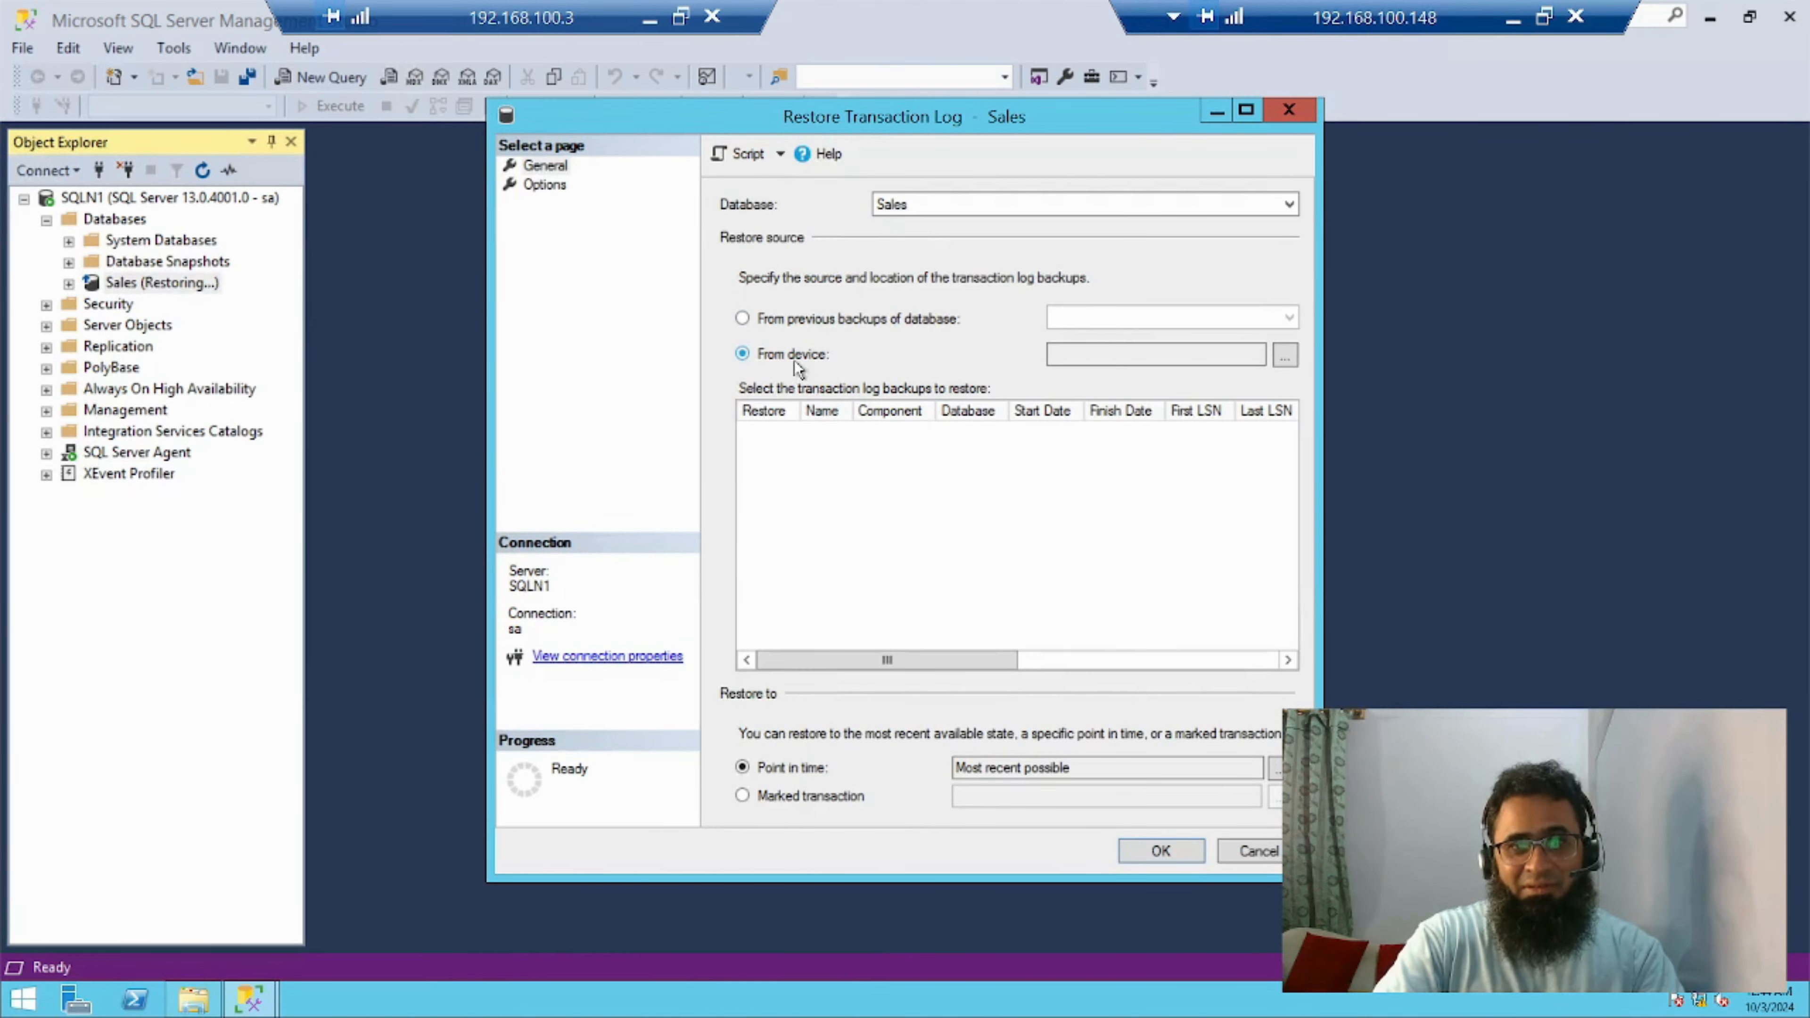
Add C:\Database\Backups\New2\Sales_Log.trn as the backup media for the transaction log restore
left_click(1285, 356)
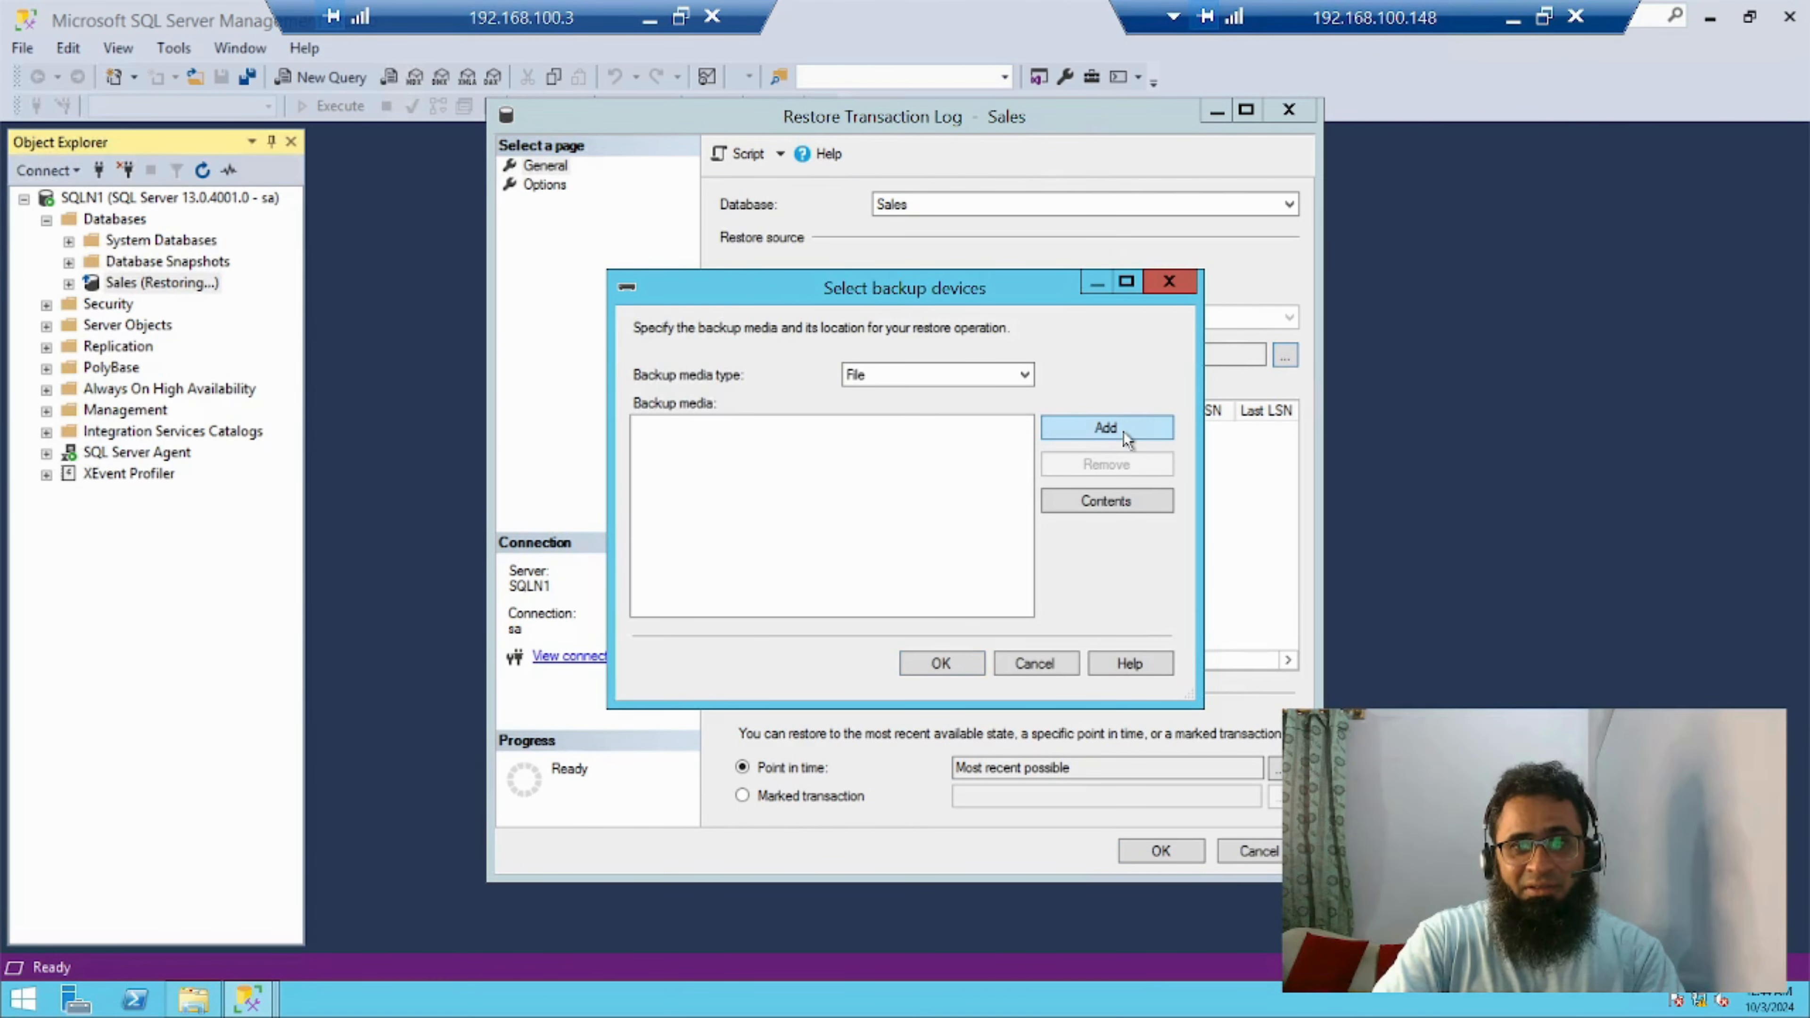
left_click(1106, 428)
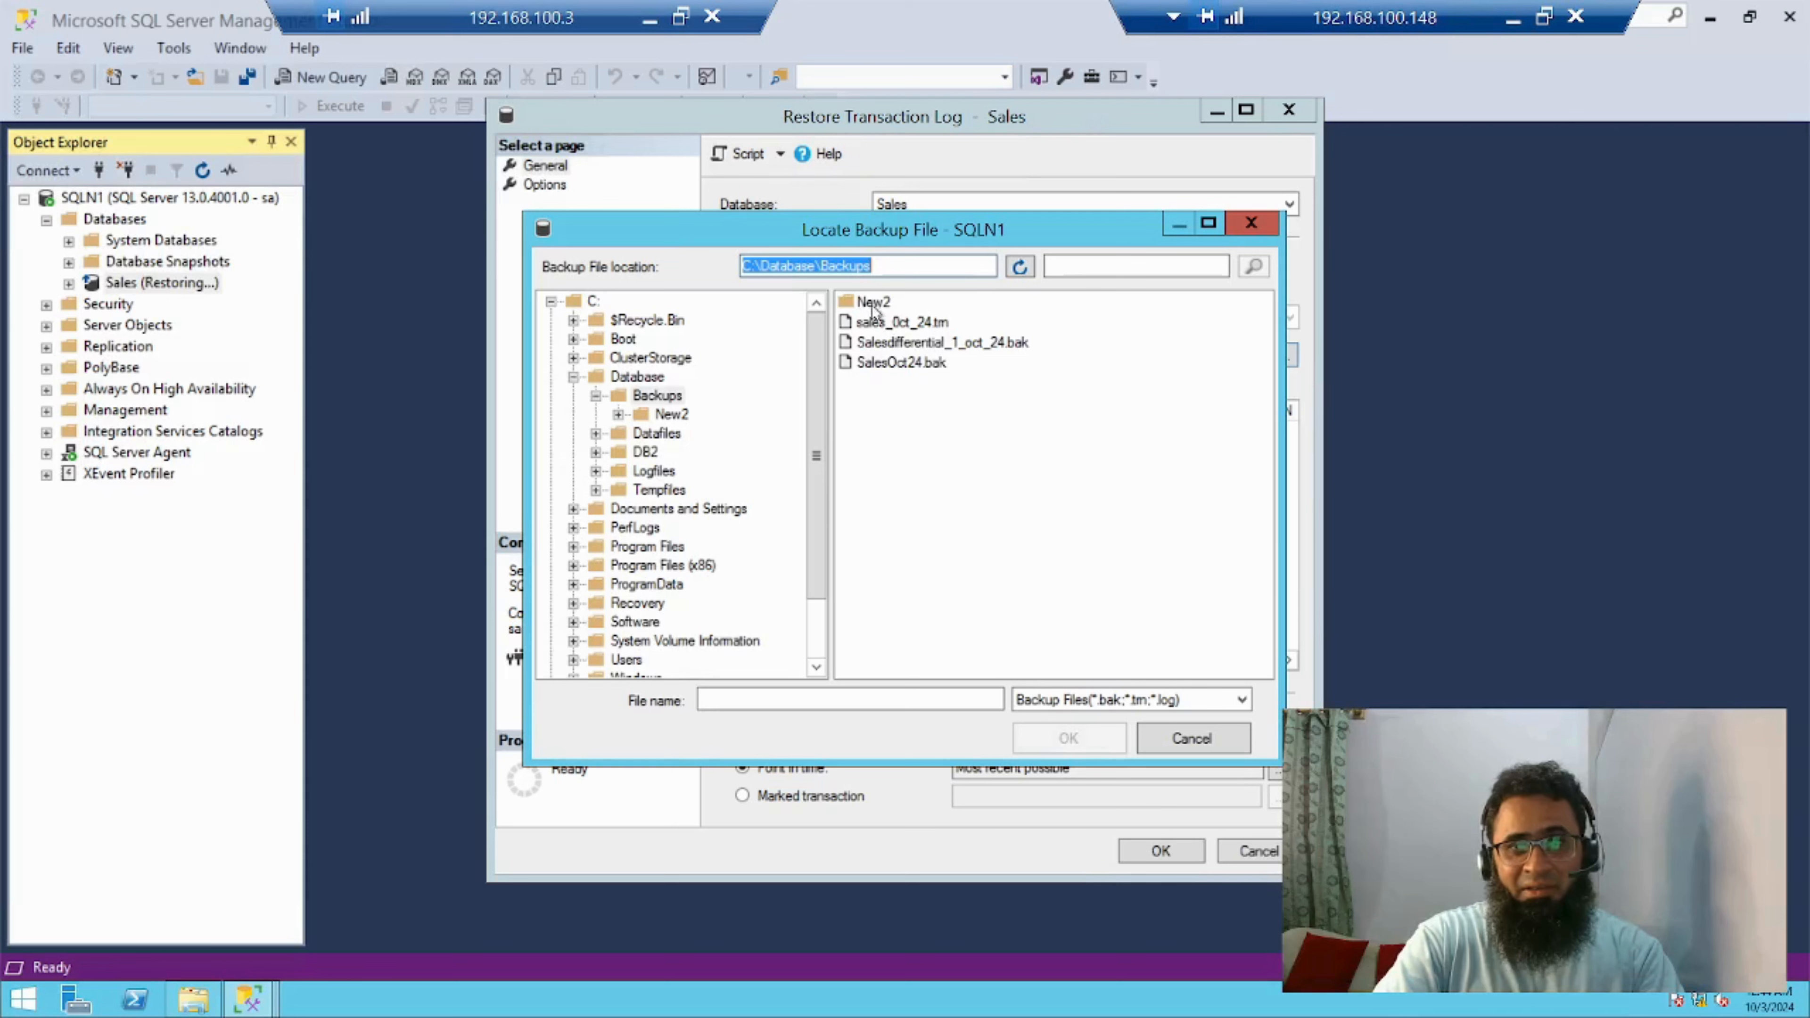
double_click(872, 305)
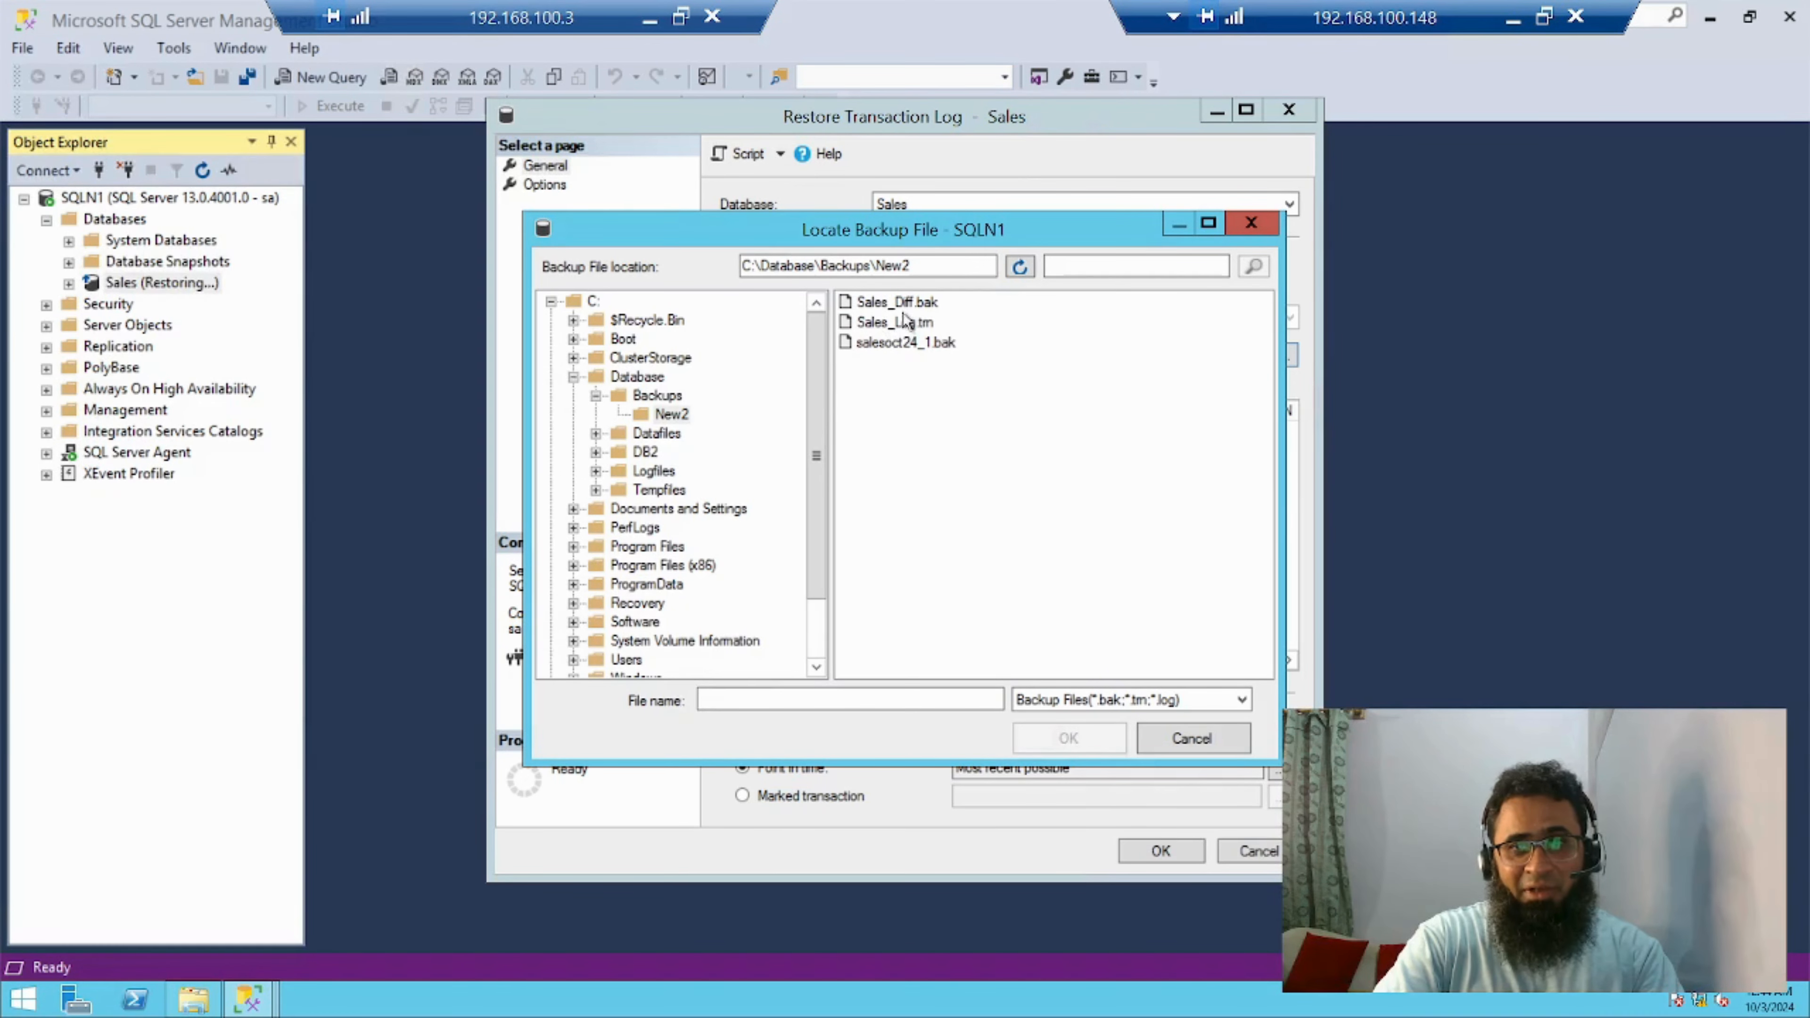
left_click(905, 323)
left_click(1068, 739)
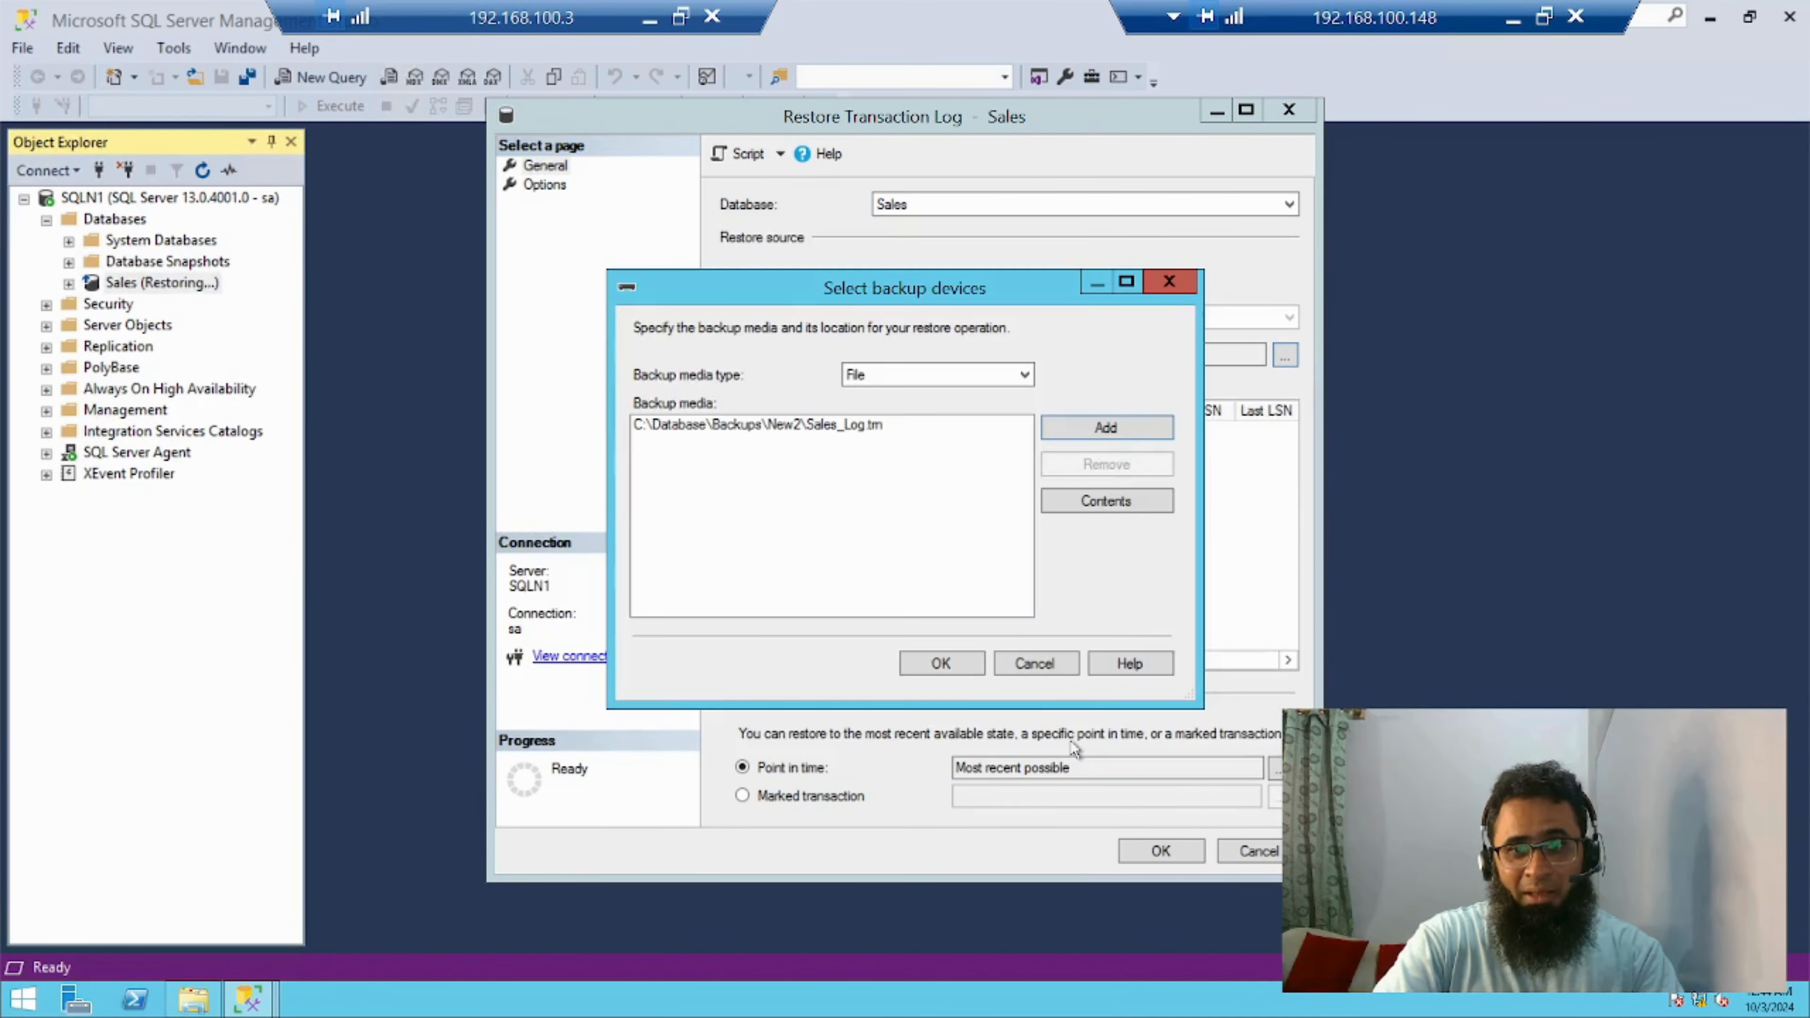
left_click(940, 666)
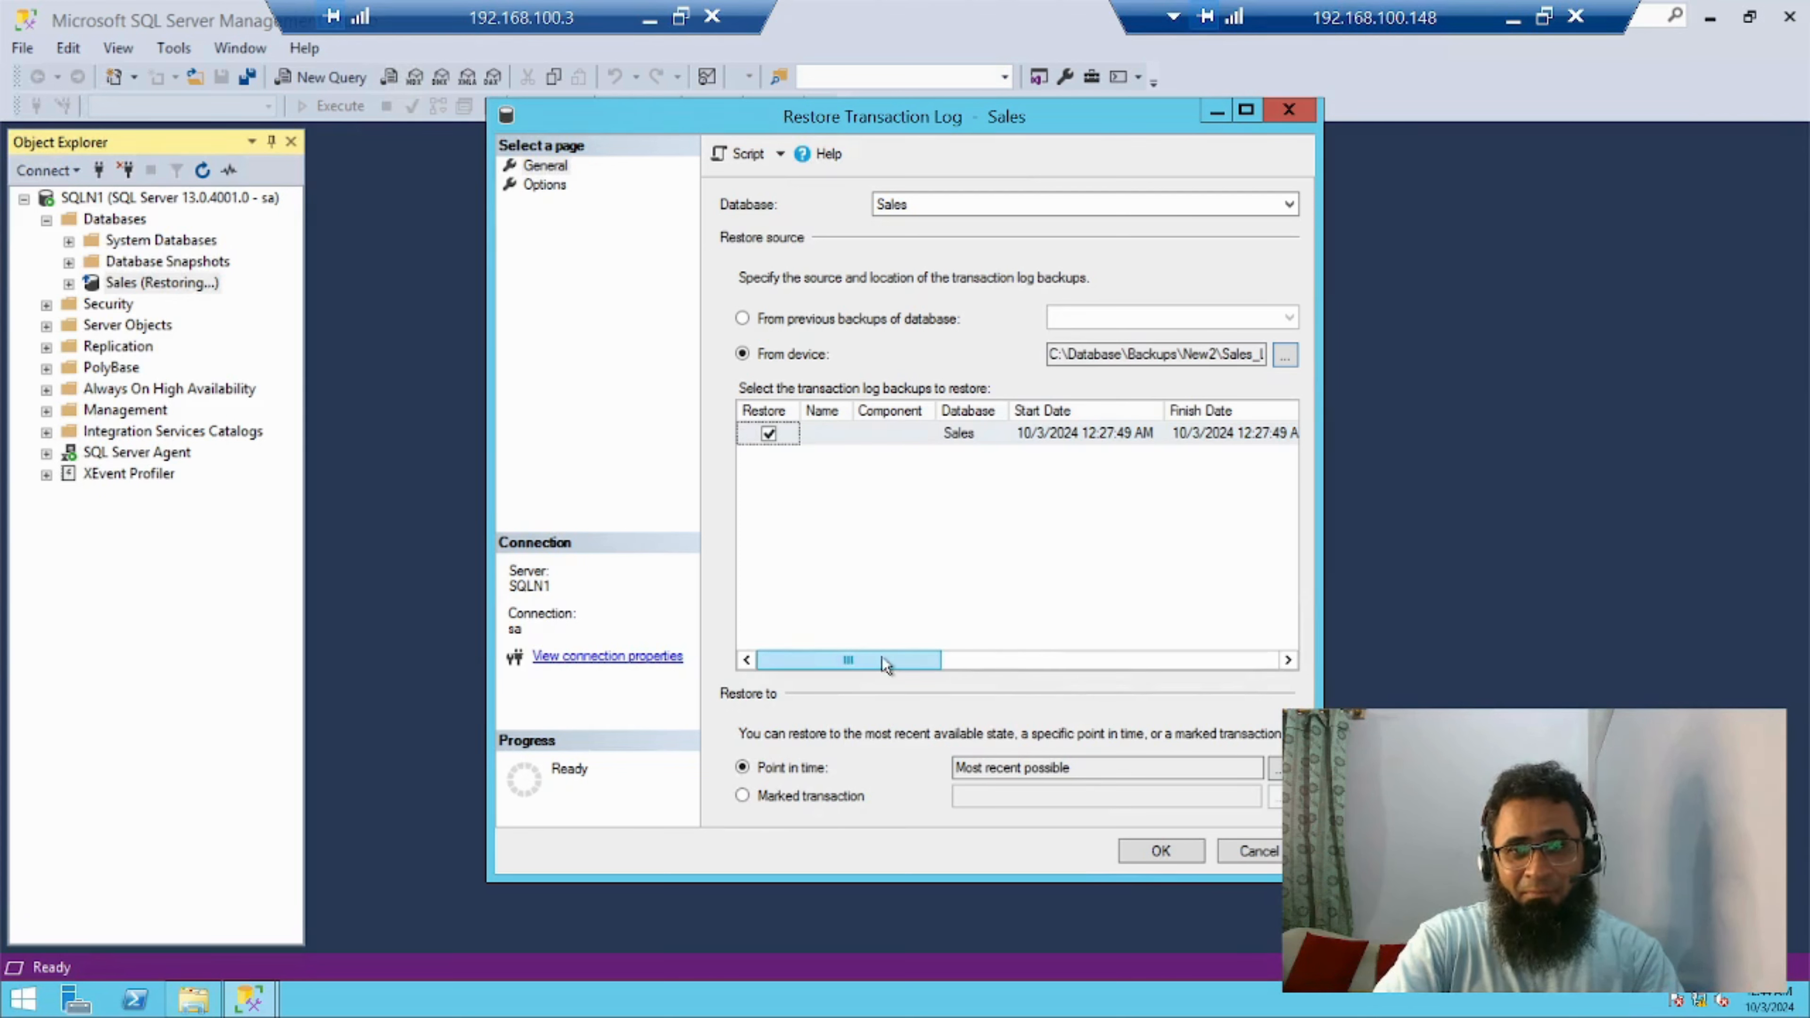
mouse_move(882, 657)
left_mouse_down()
mouse_move(958, 659)
mouse_move(881, 659)
left_mouse_up()
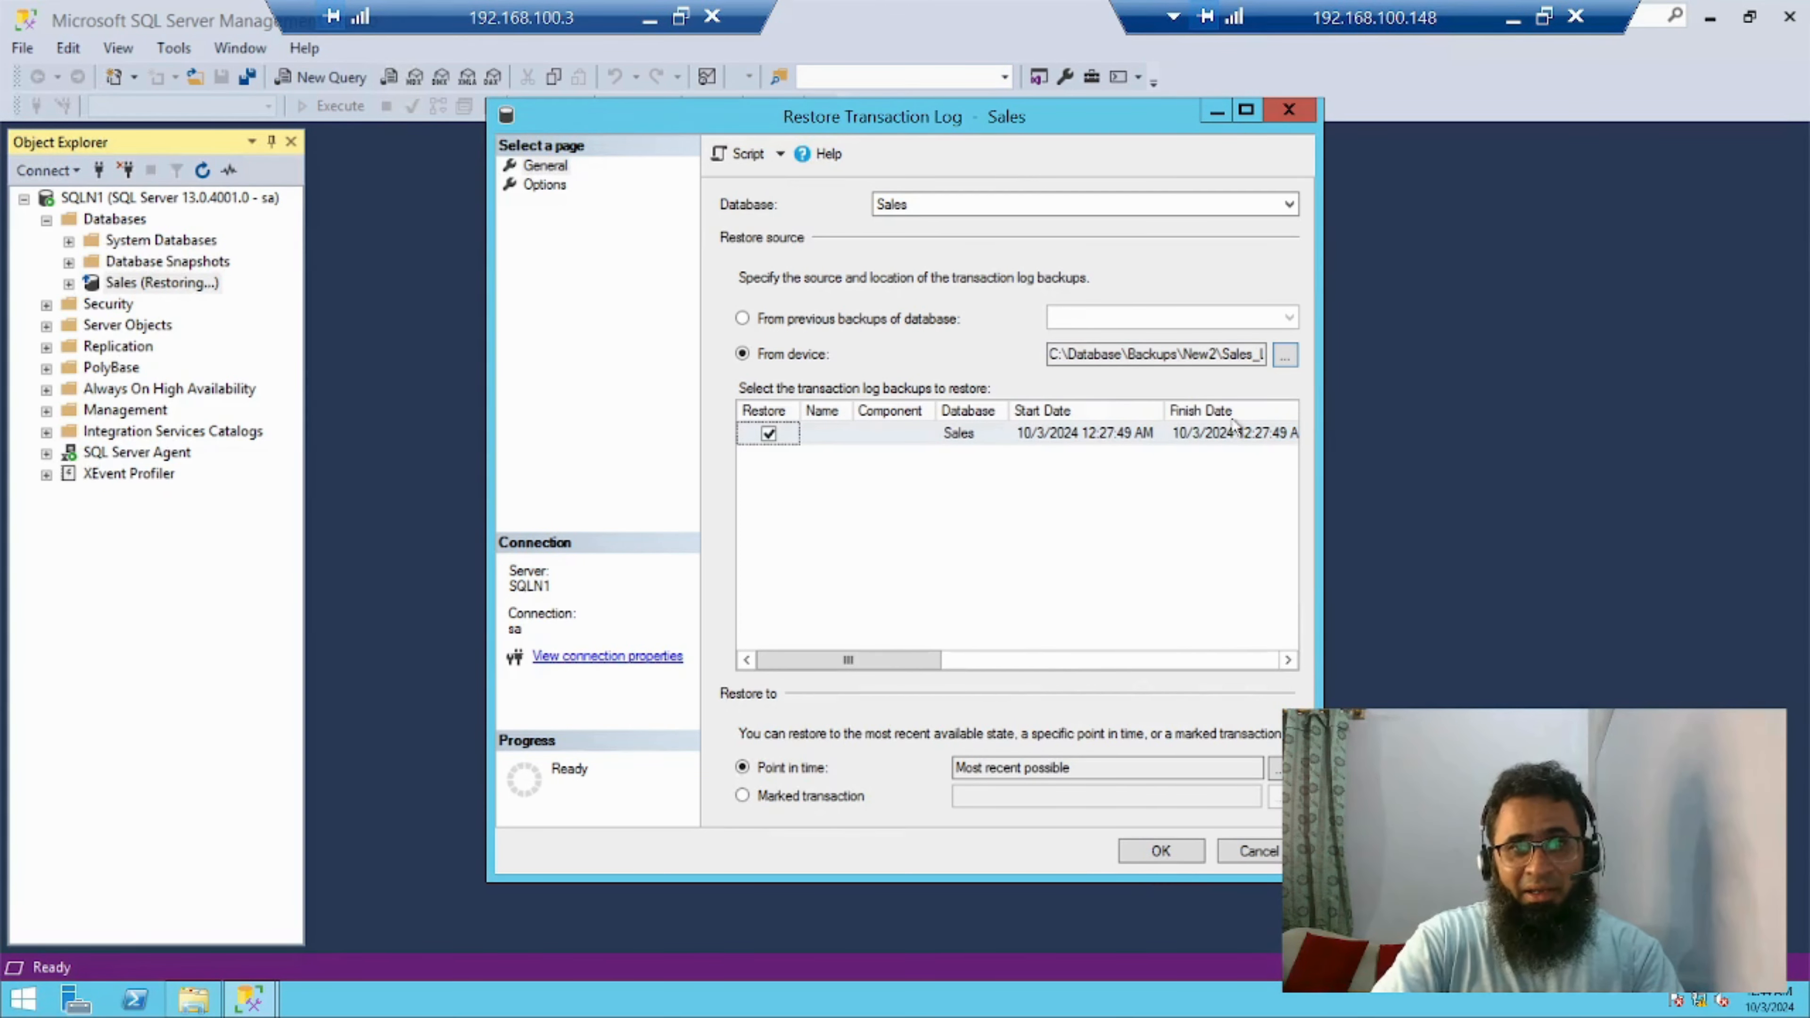
Choose the RESTORE WITH RECOVERY state and run the transaction log restore of Sales
left_click(548, 187)
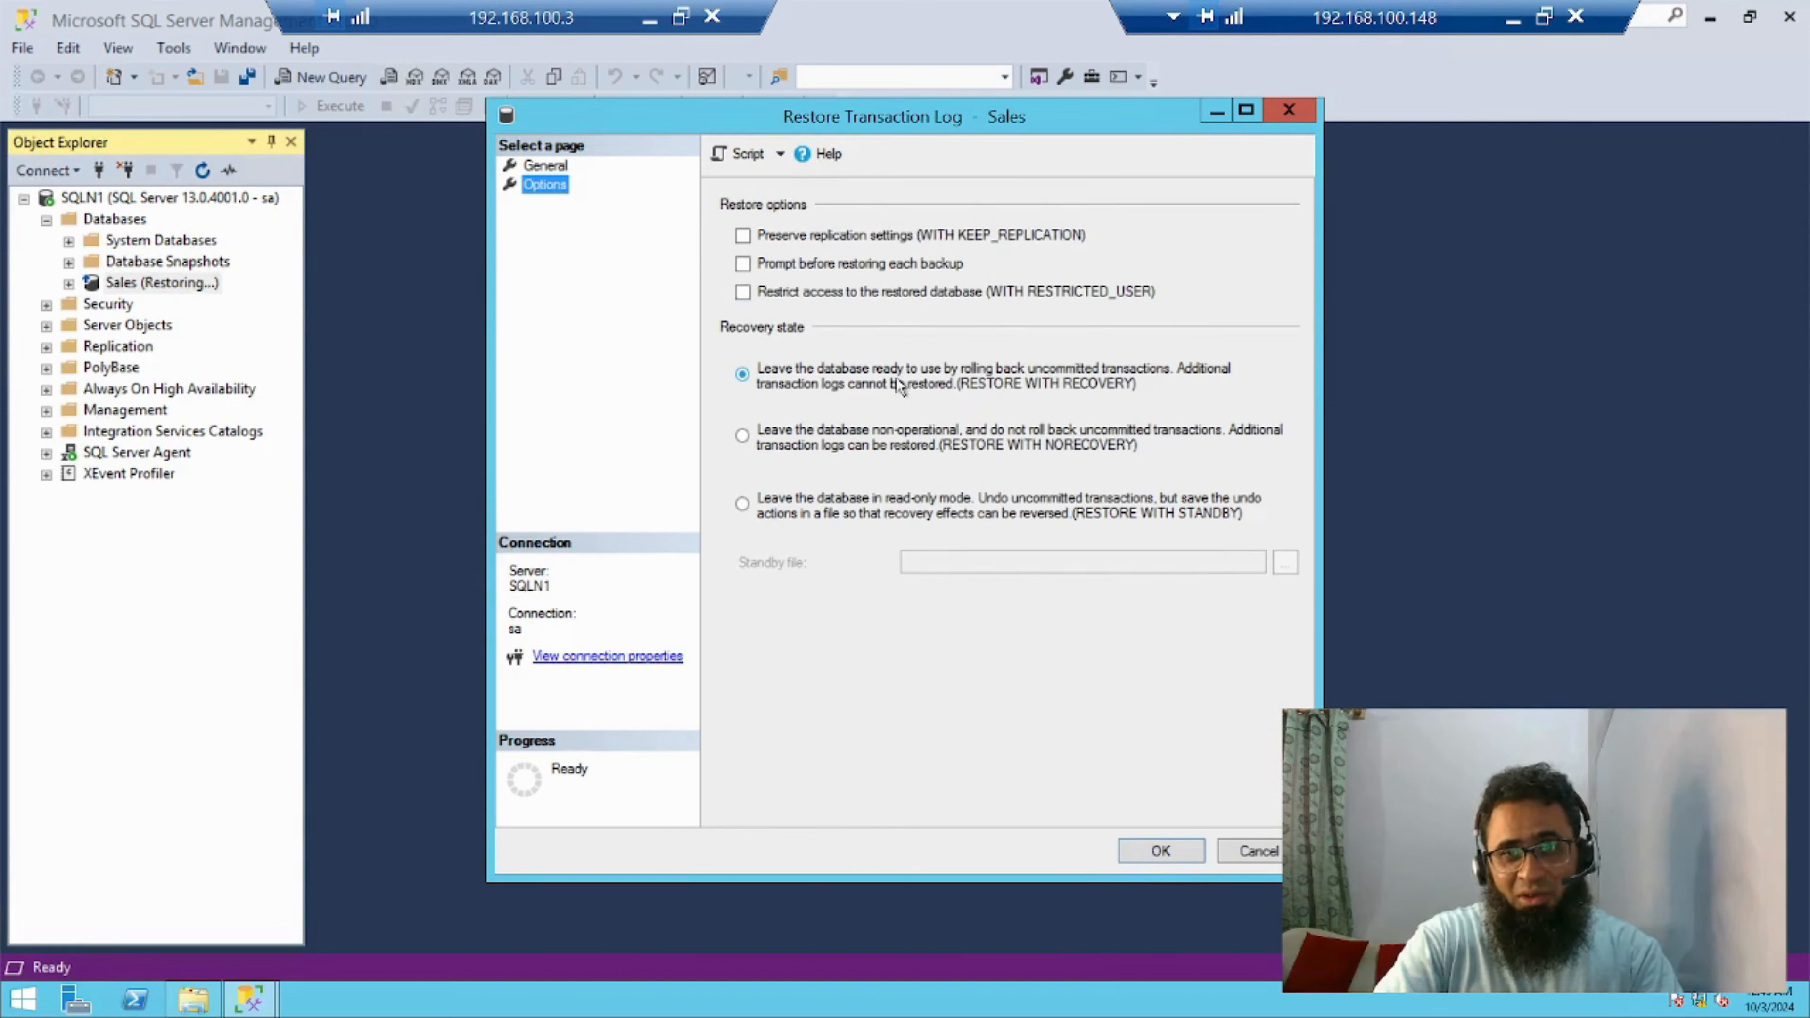
left_click(1078, 385)
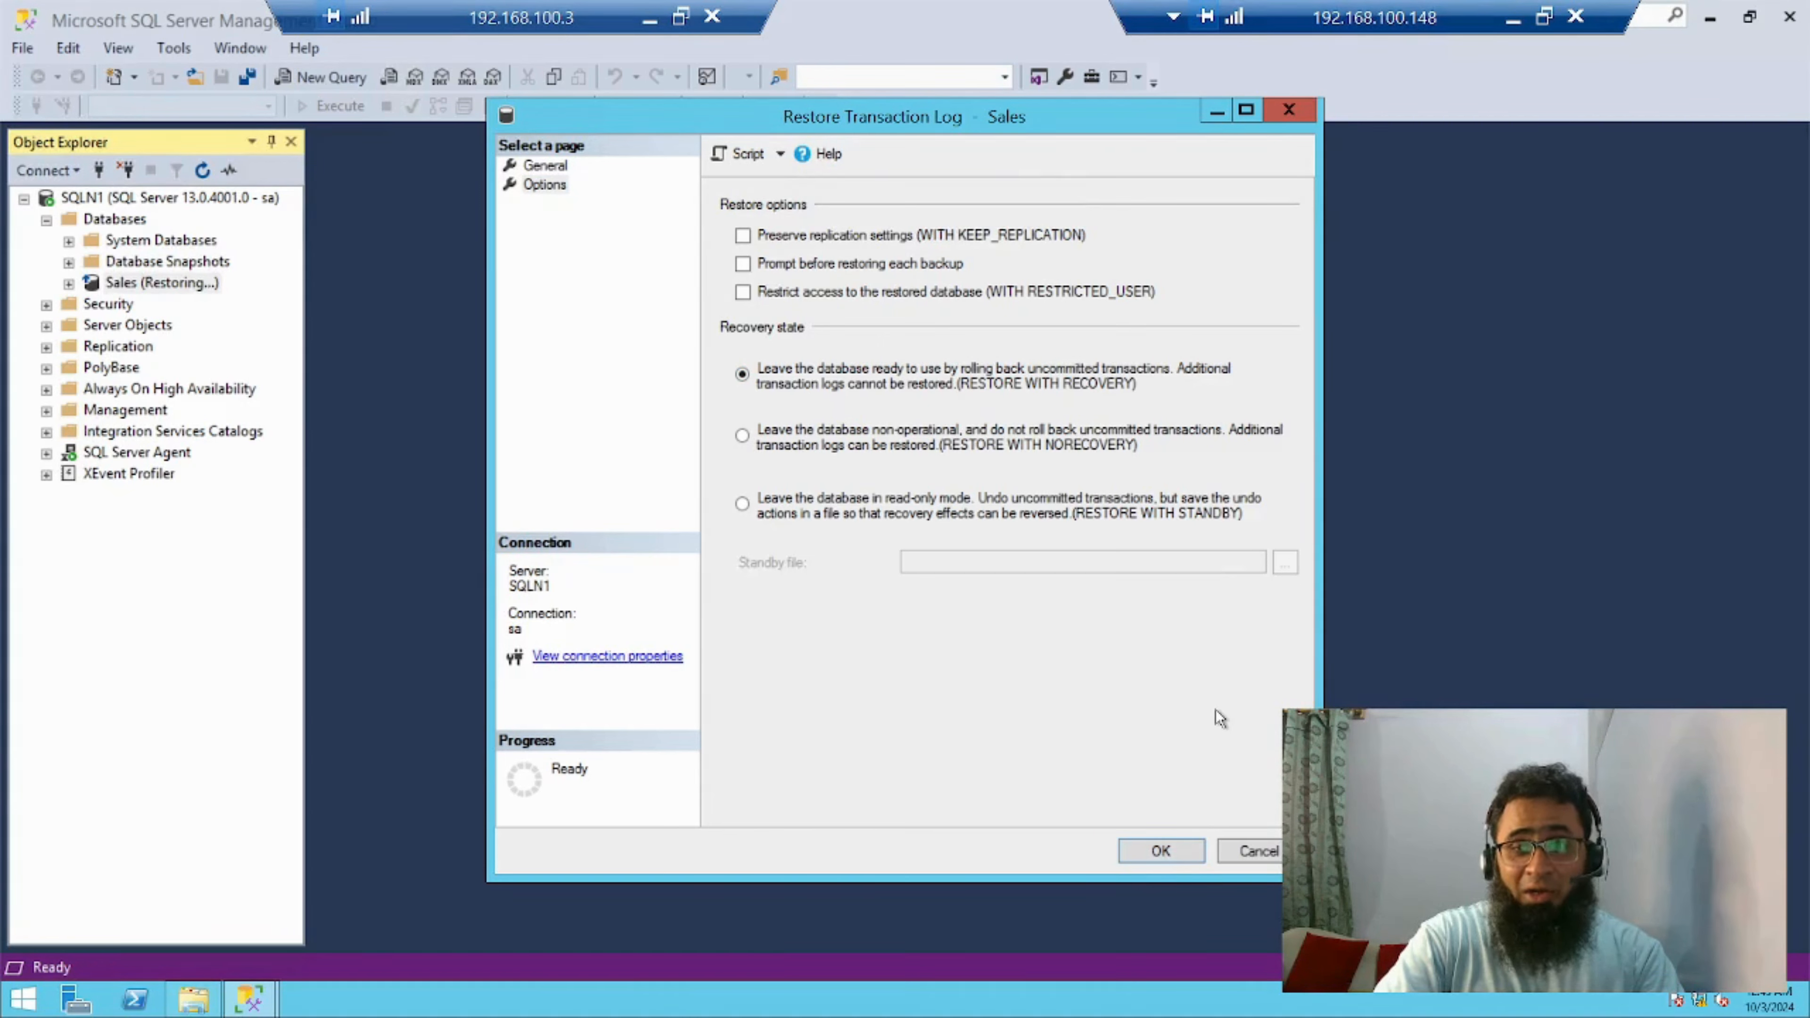
left_click(1162, 853)
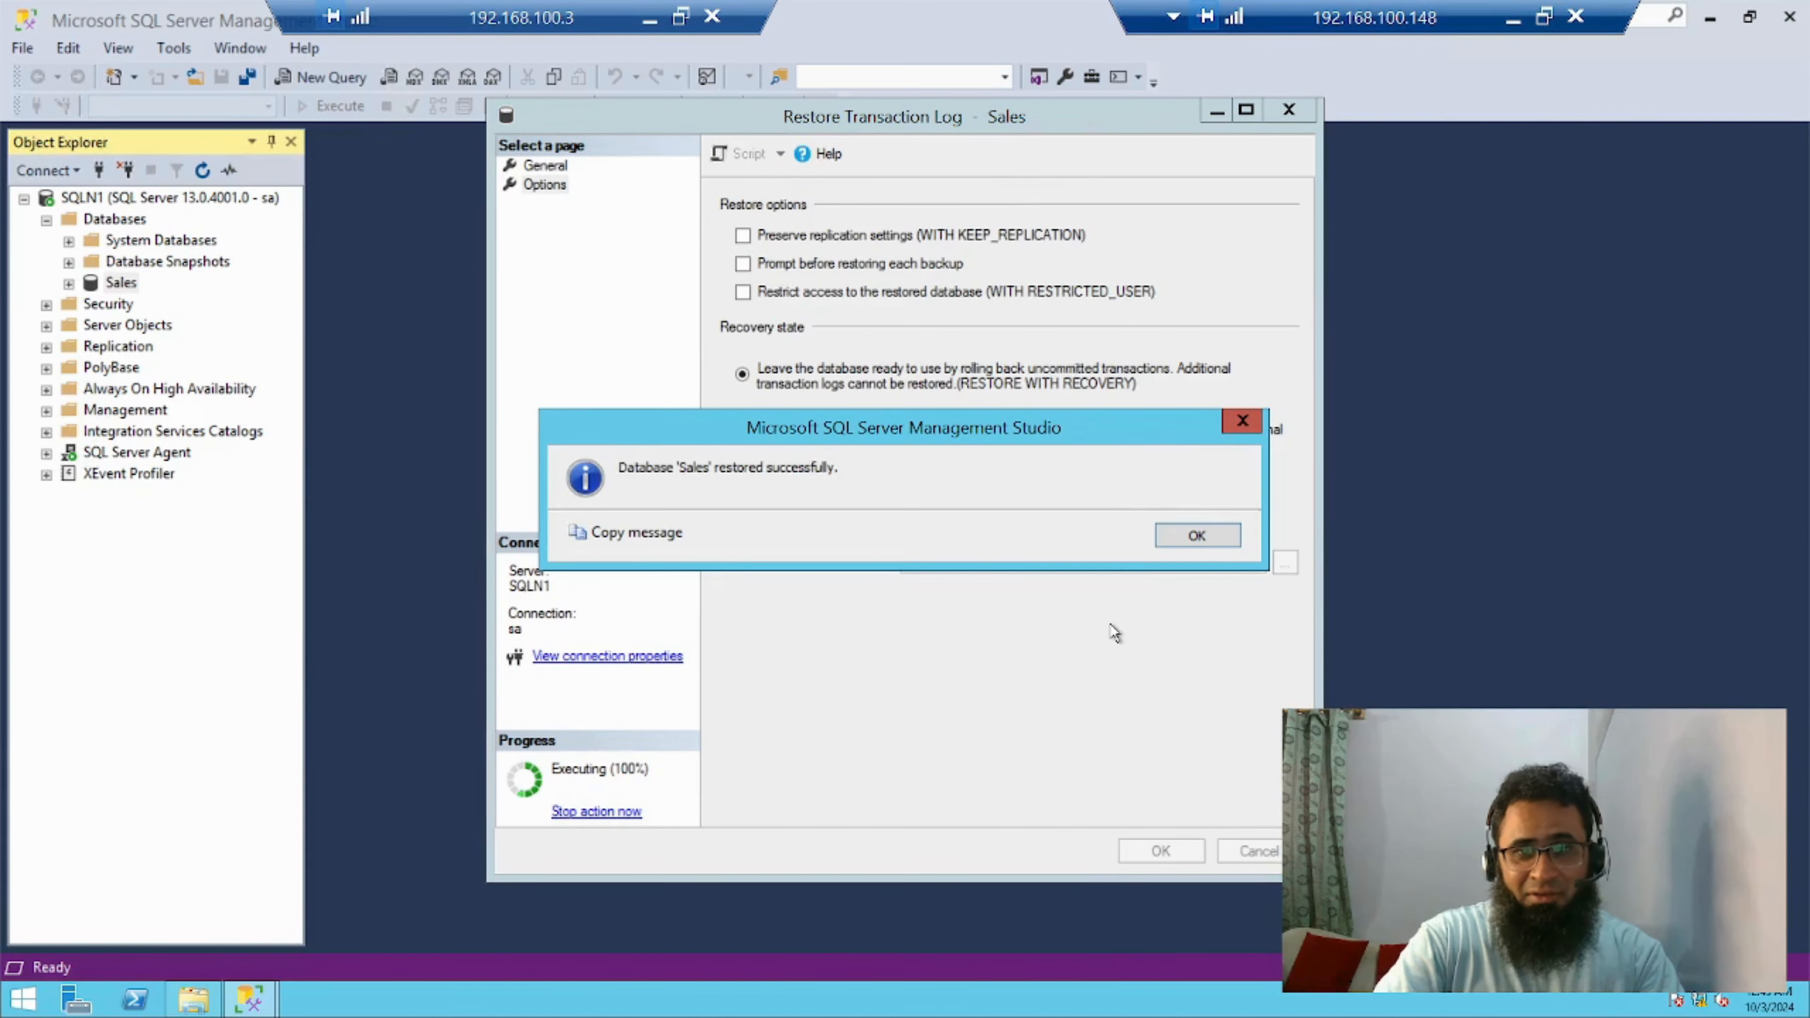
left_click(1196, 535)
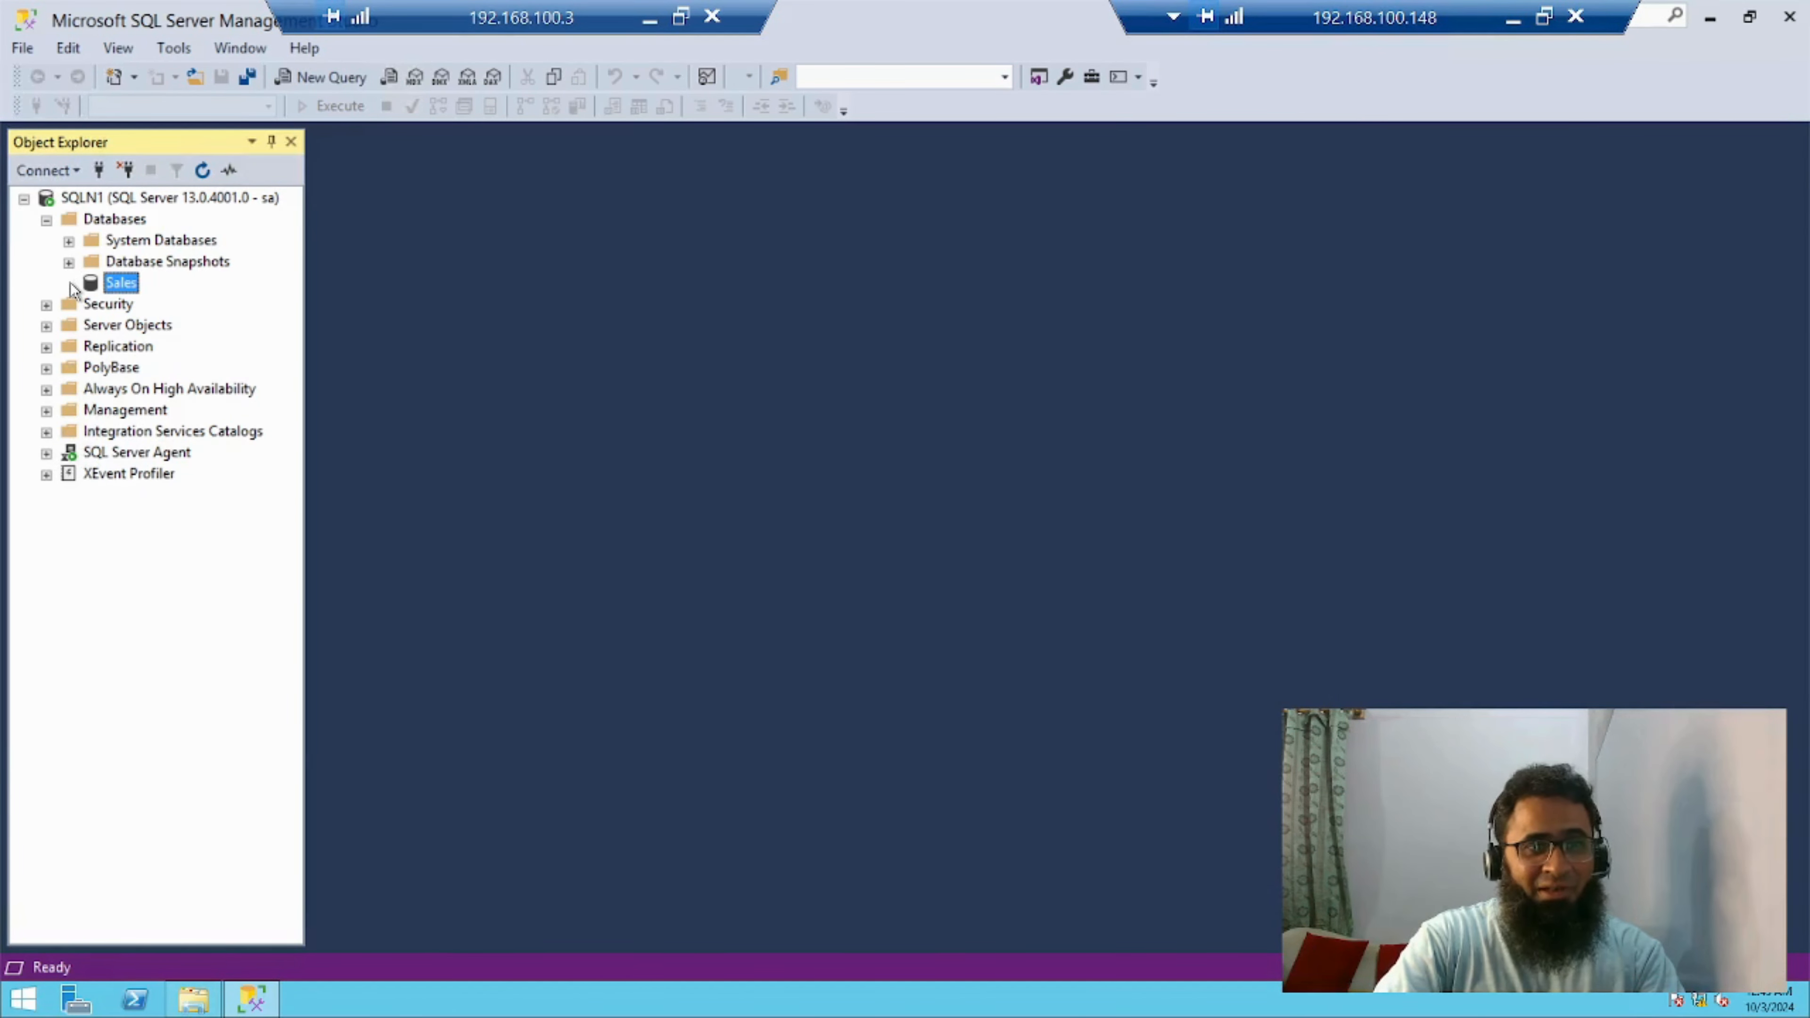
Refresh the Sales database and expand it down to its Tables folder to examine the restored contents
left_click(115, 270)
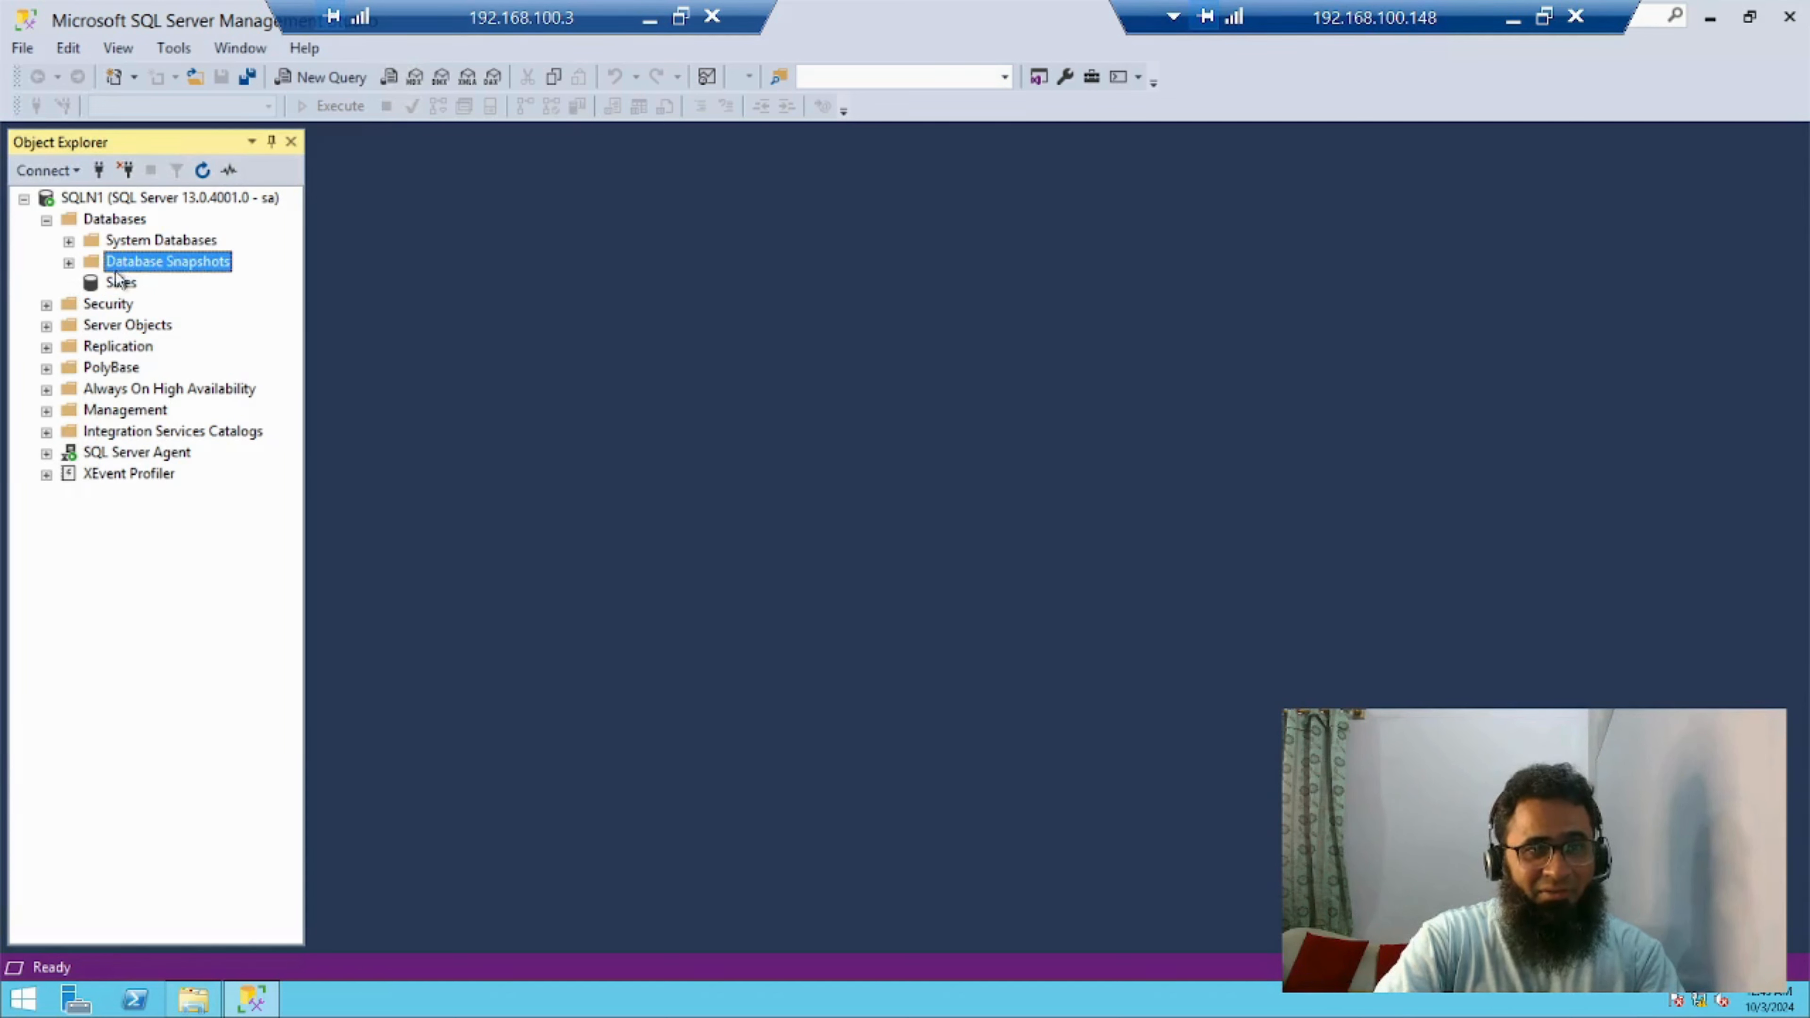
left_click(120, 284)
right_click(120, 285)
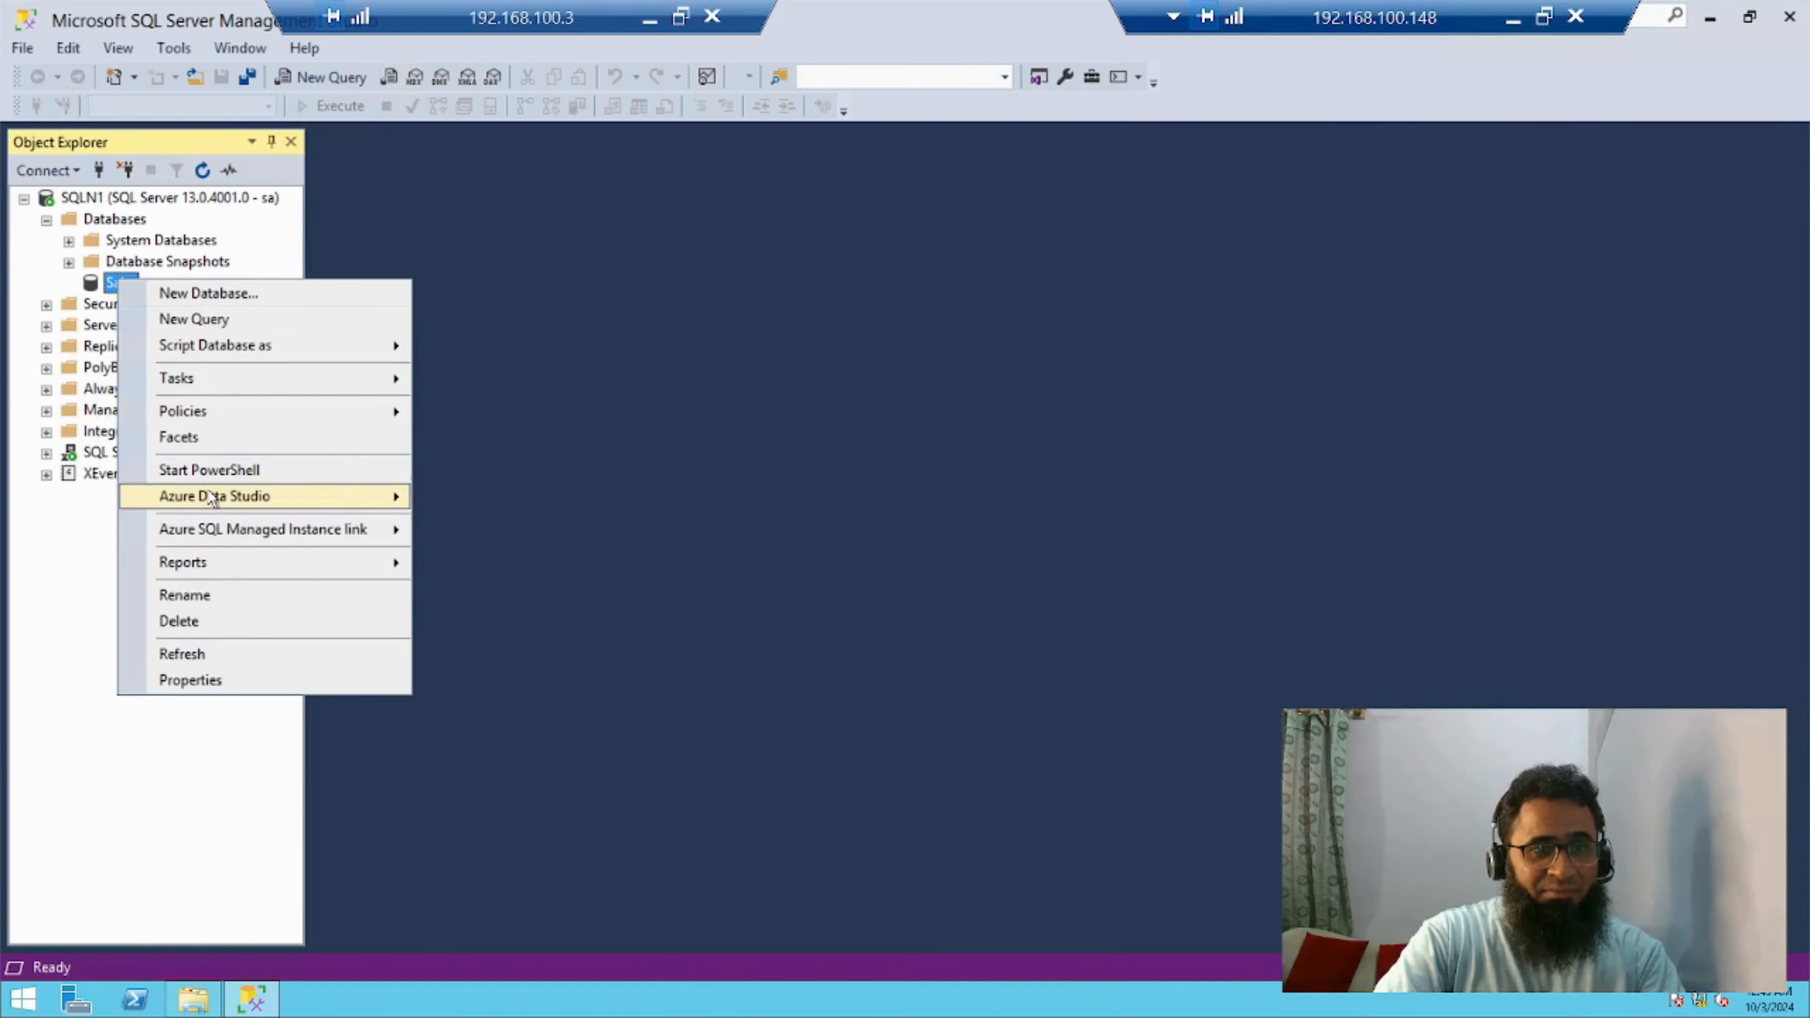
left_click(200, 644)
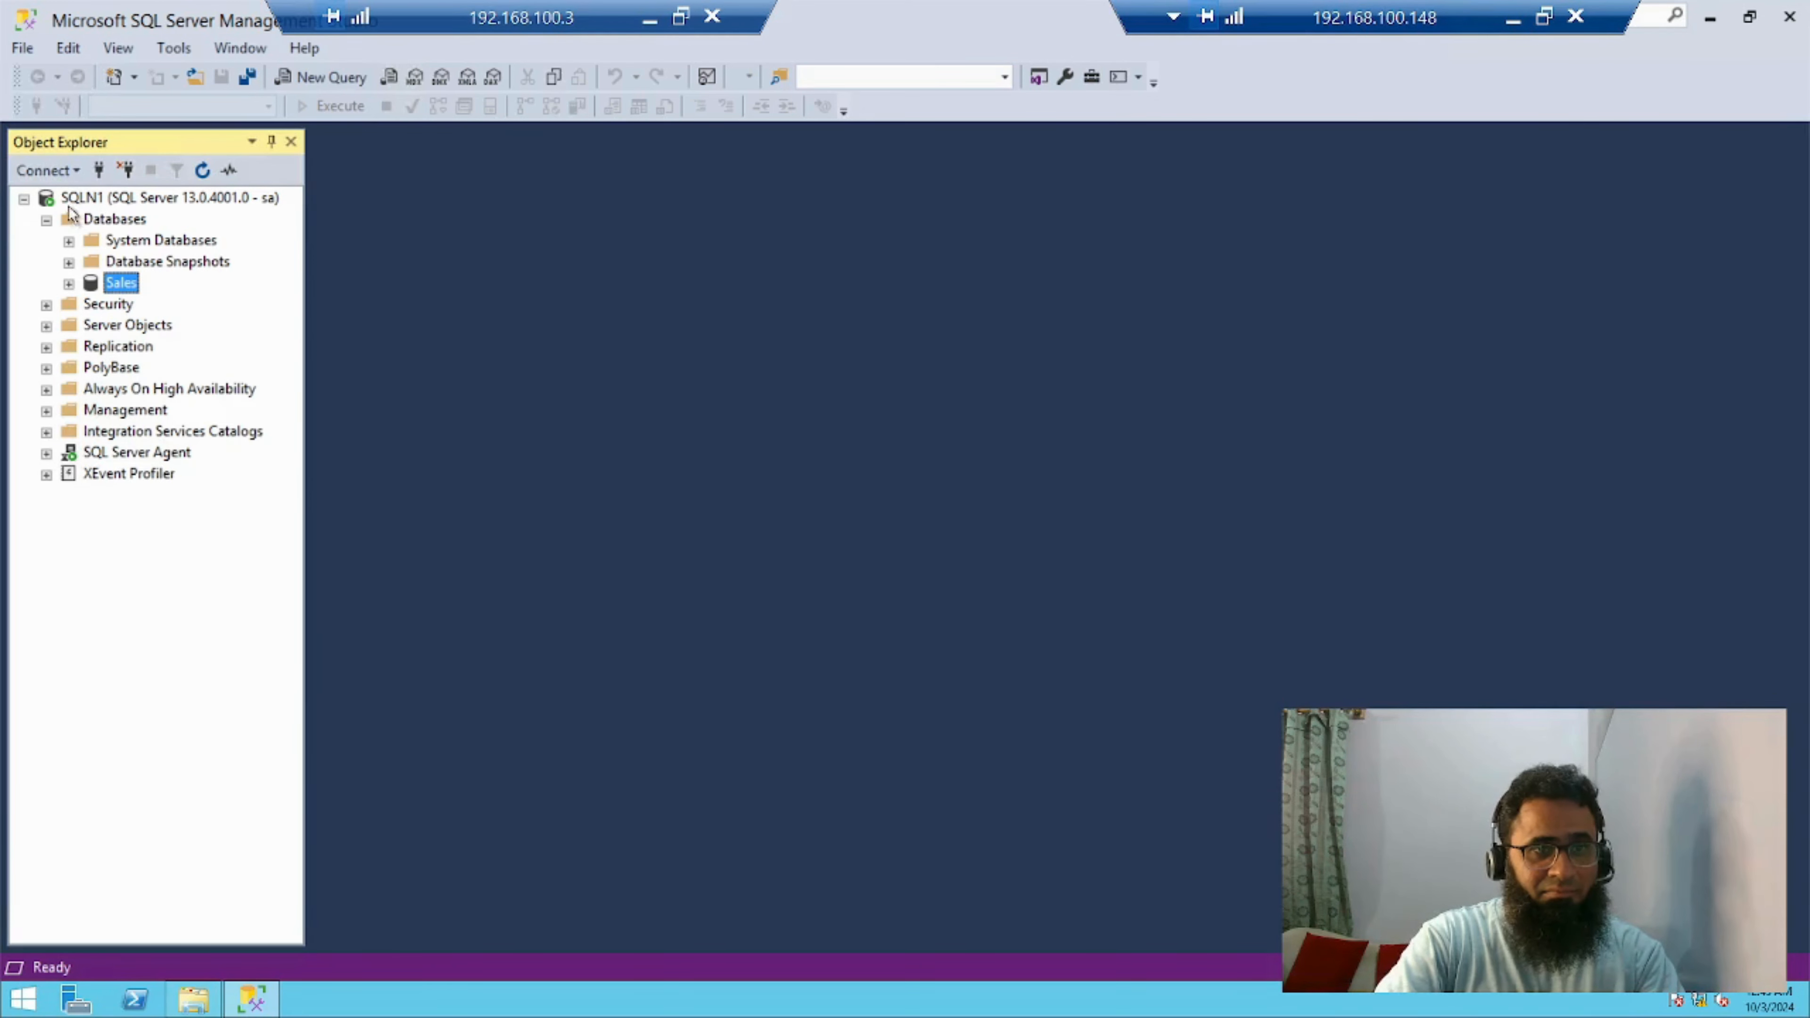
left_click(69, 288)
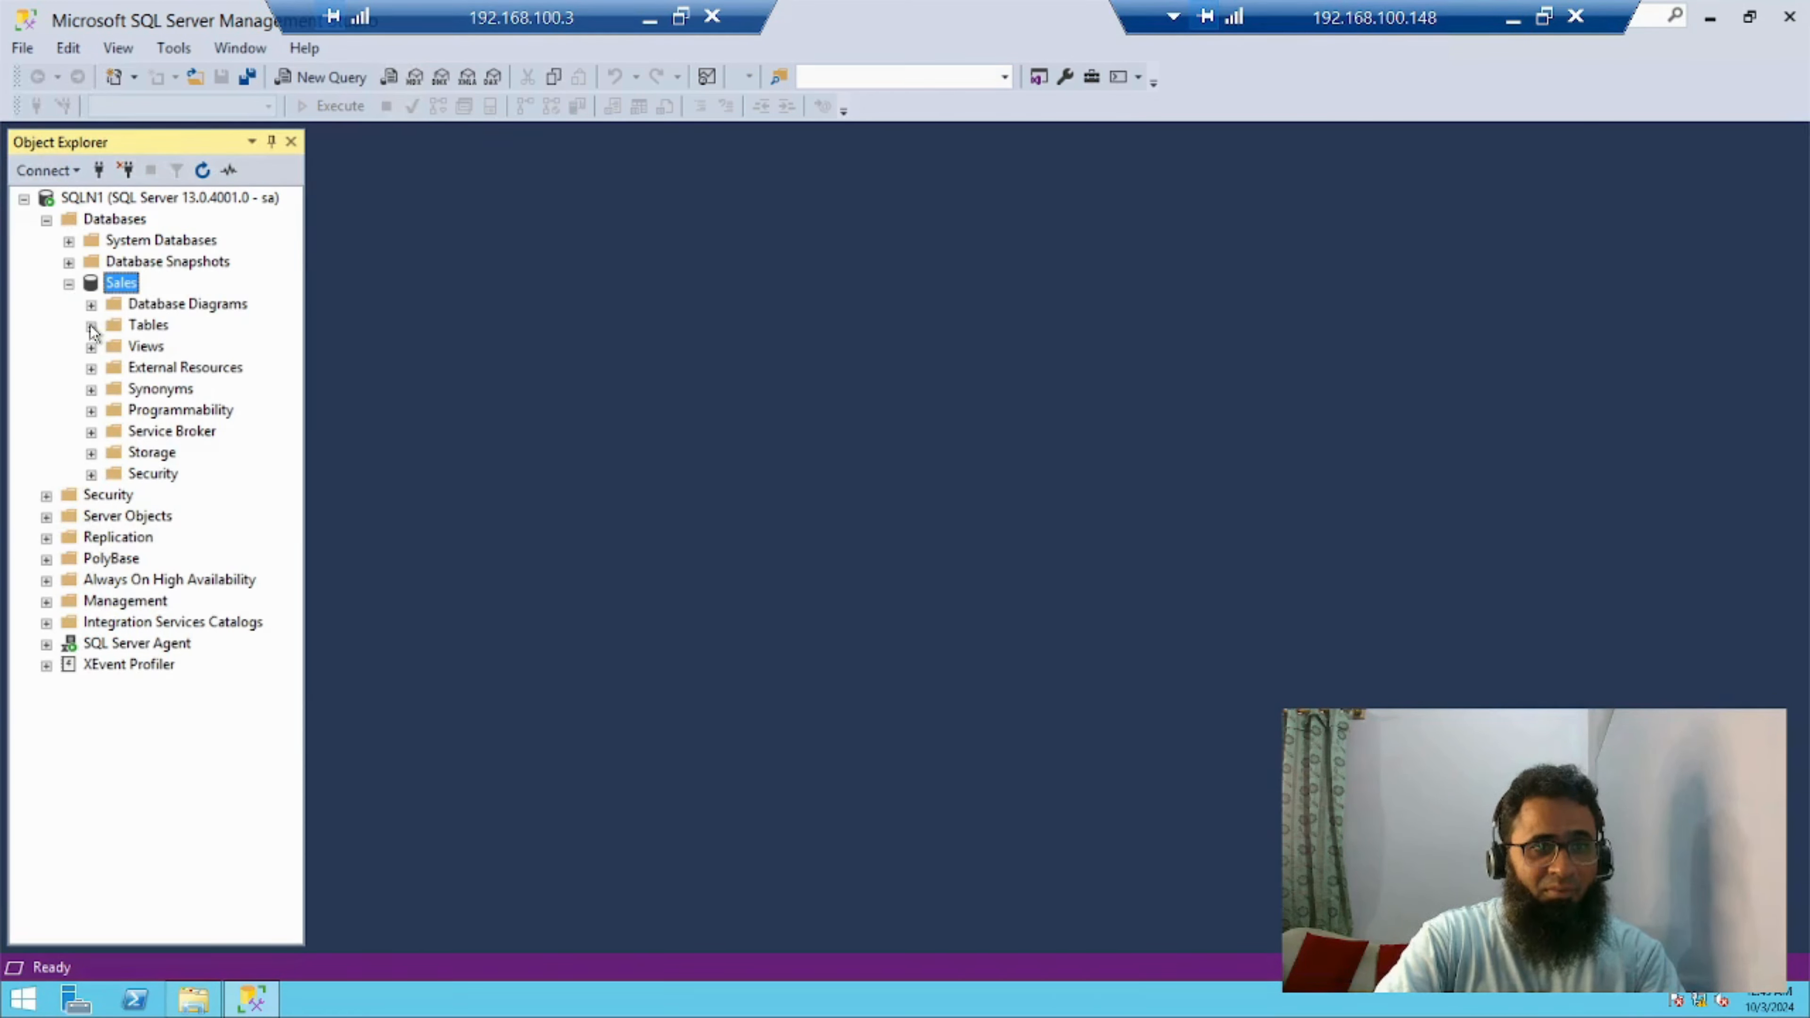
left_click(91, 325)
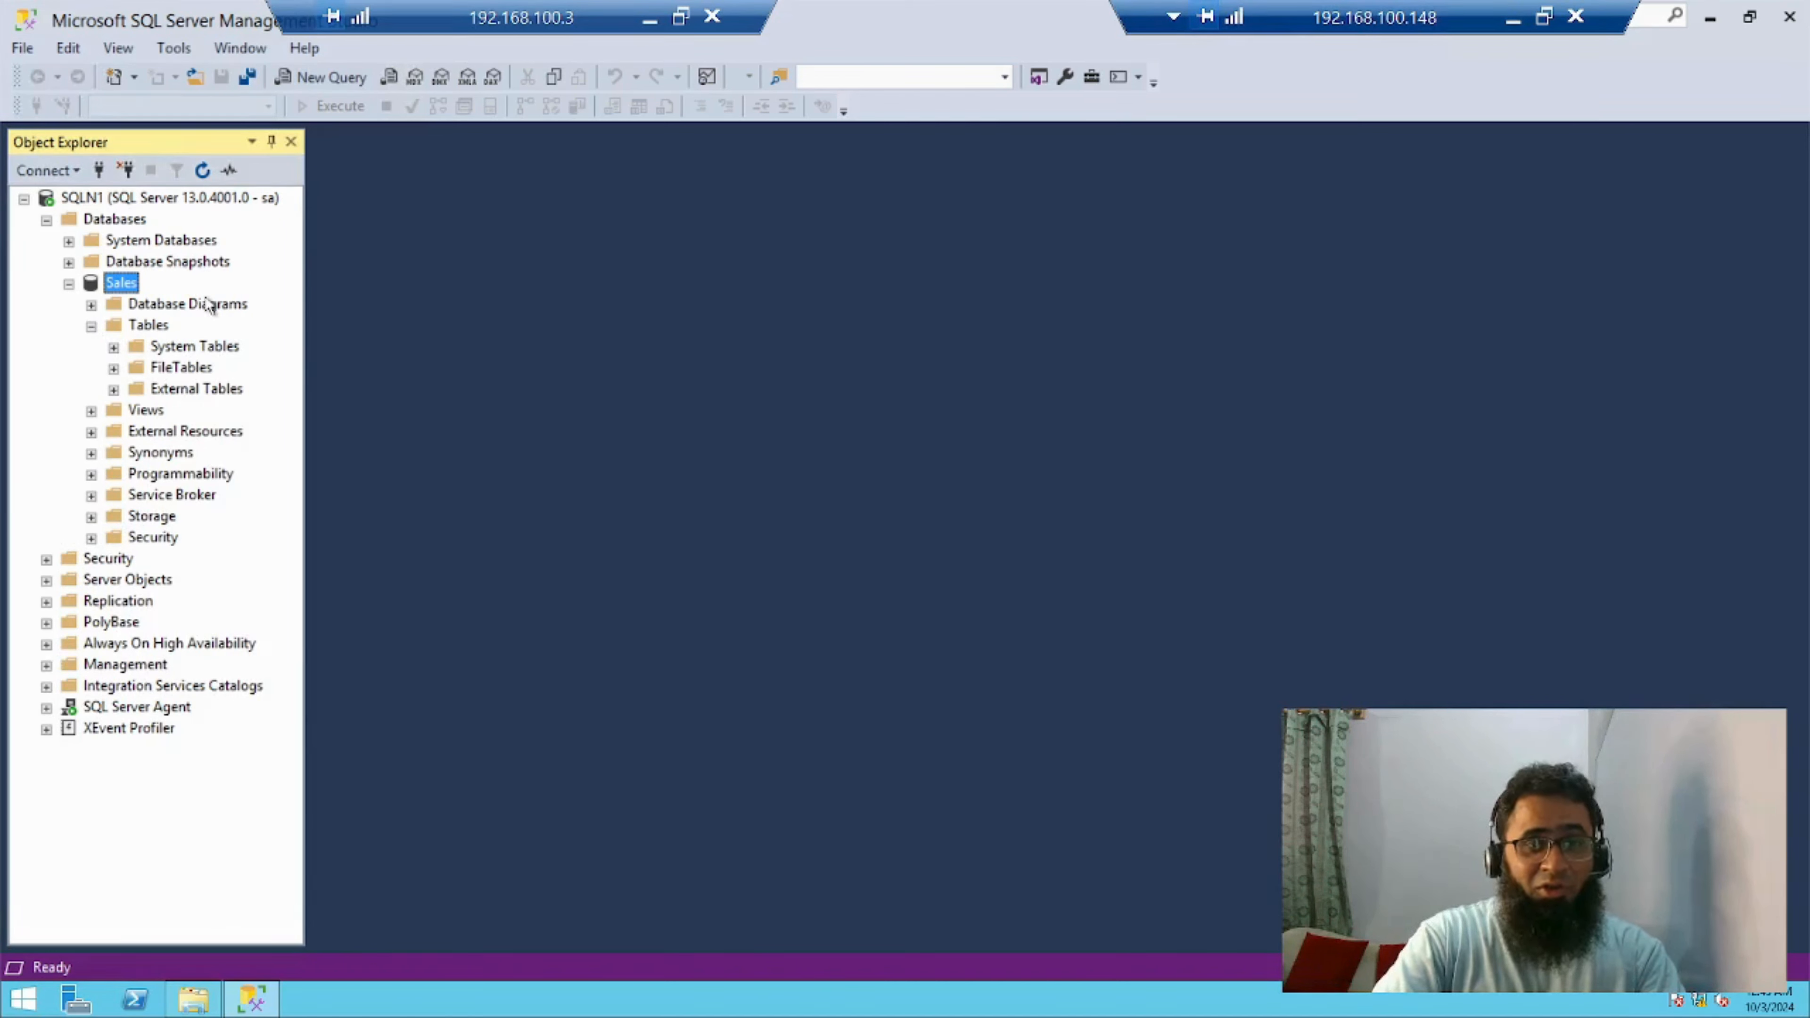